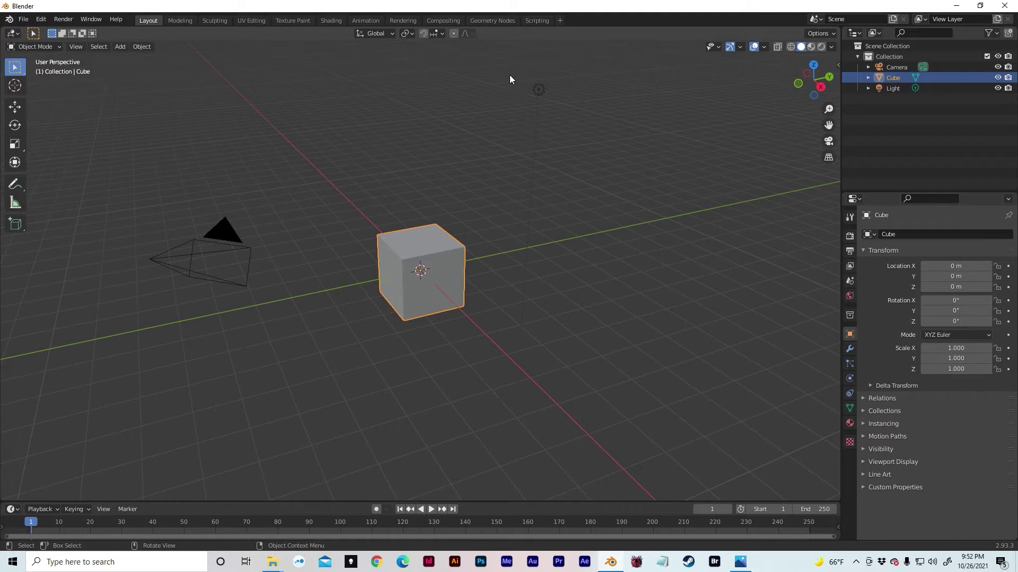
# Step: Delete the default light from the scene
pyautogui.moveTo(454, 56); pyautogui.dragTo(668, 140)
pyautogui.press('Delete')
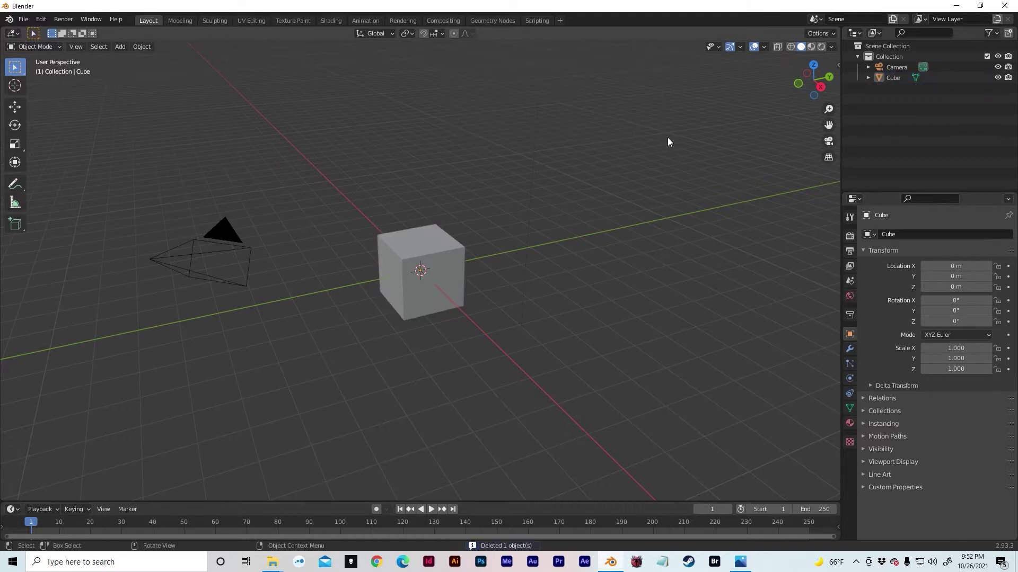
# Step: Move the cube straight up about 3.2 m along the Z axis
pyautogui.moveTo(480, 161); pyautogui.dragTo(448, 238, button='middle')
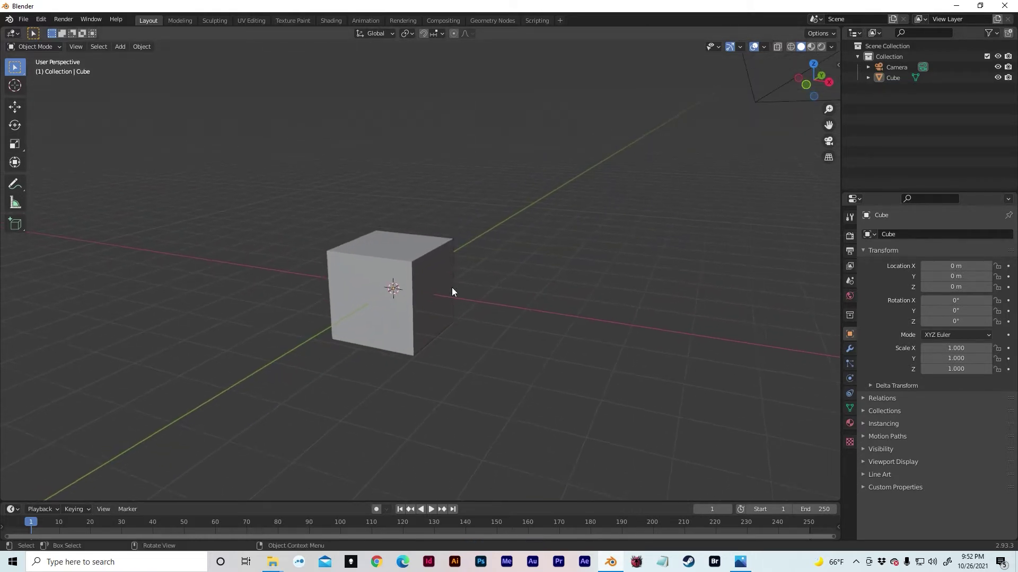
pyautogui.click(385, 266)
pyautogui.moveTo(367, 237); pyautogui.dragTo(378, 259, button='middle')
pyautogui.press('g')
pyautogui.press('z')
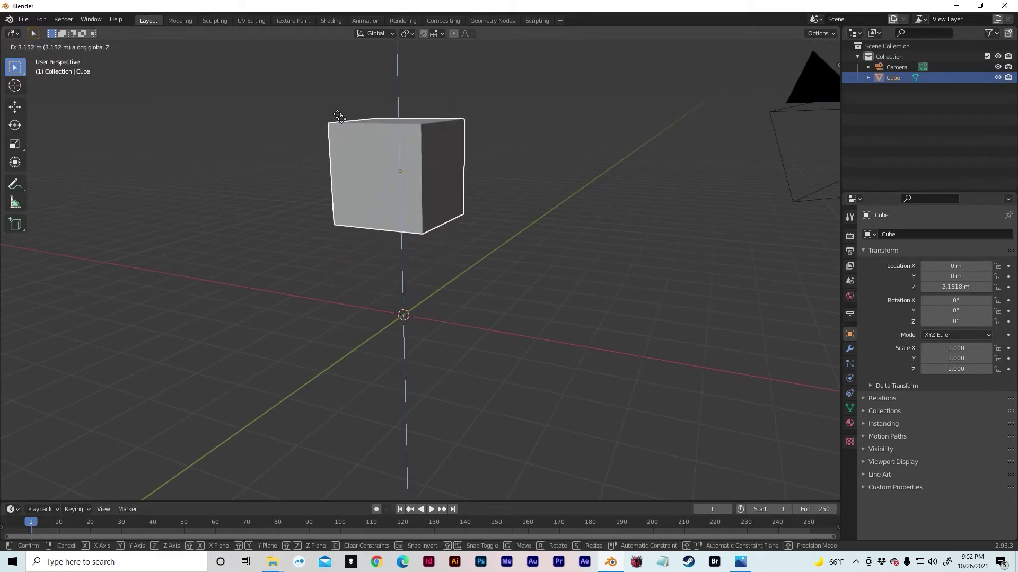
pyautogui.click(336, 114)
pyautogui.moveTo(336, 112); pyautogui.dragTo(375, 257, button='middle')
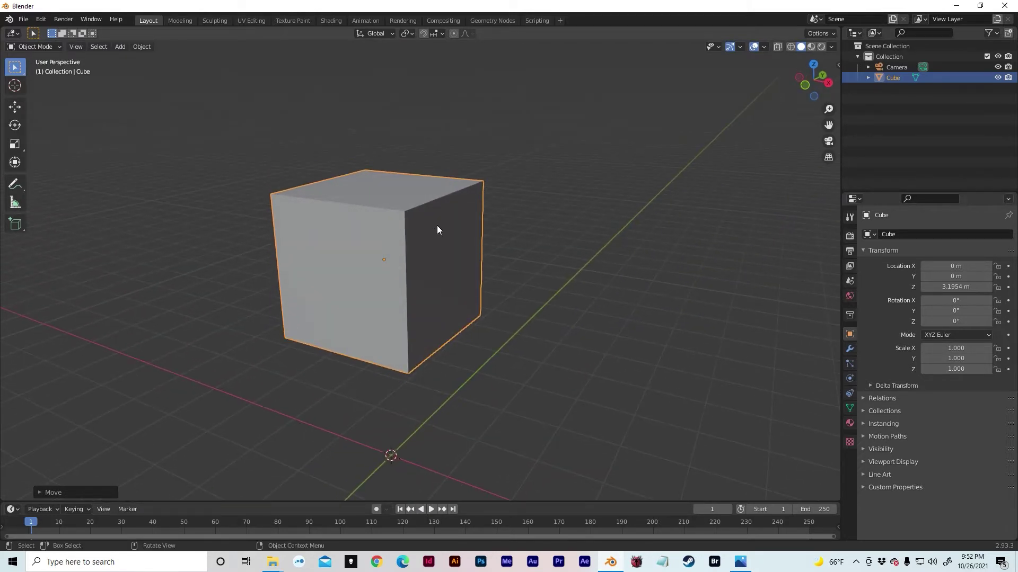
# Step: In Edit Mode with X-ray on, add three centred loop cuts to the cube, one across each axis
pyautogui.press('Tab')
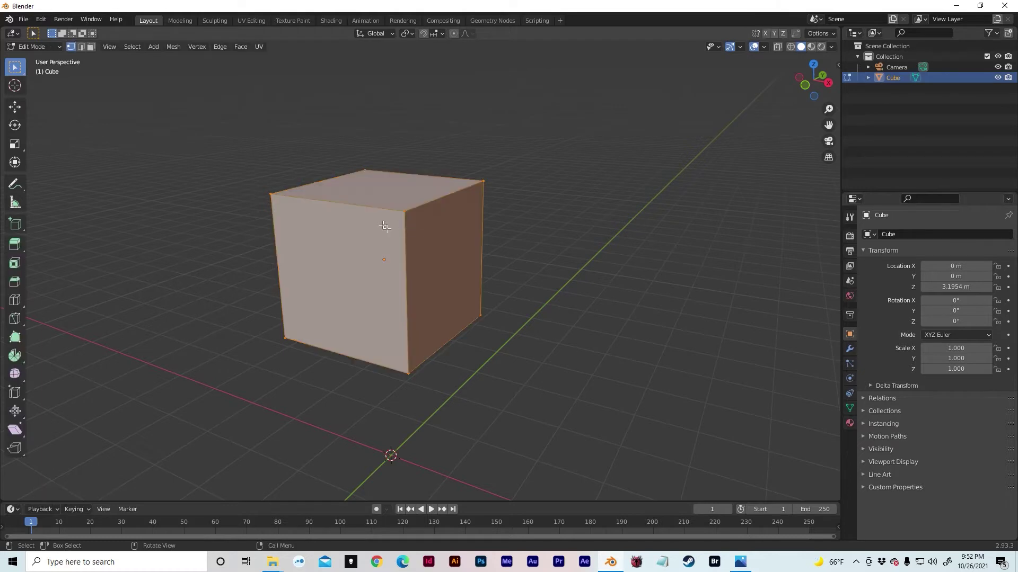
pyautogui.hotkey('alt', 'z')
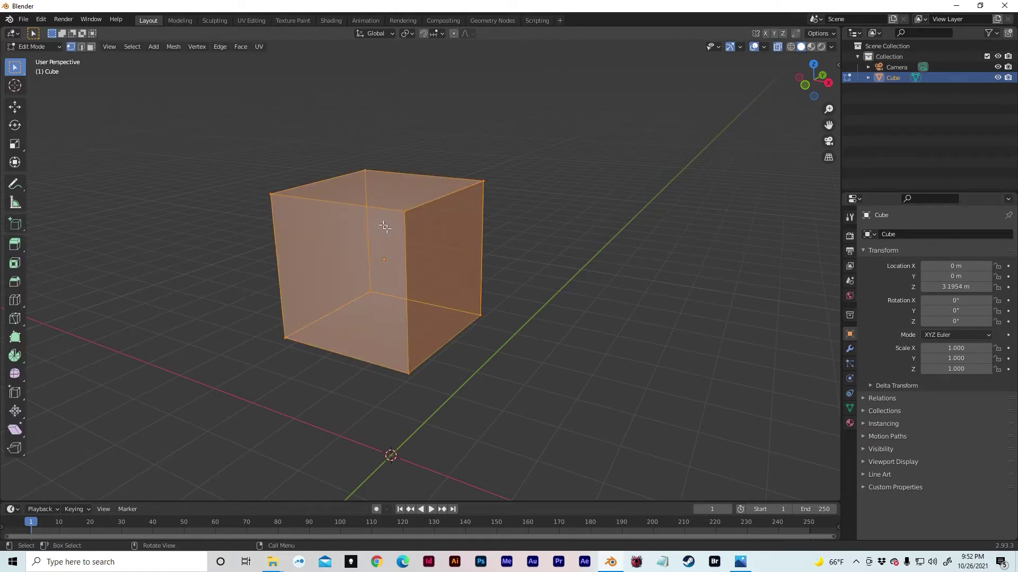
pyautogui.moveTo(385, 227); pyautogui.dragTo(400, 228, button='middle')
pyautogui.hotkey('ctrl', 'r')
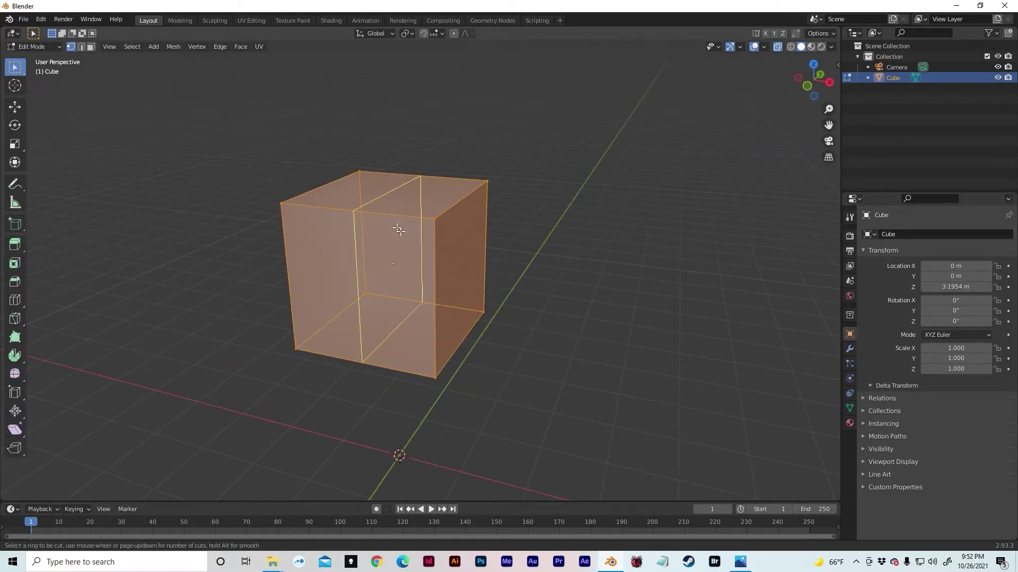
pyautogui.click(355, 209)
pyautogui.rightClick(355, 208)
pyautogui.hotkey('ctrl', 'r')
pyautogui.click(427, 285)
pyautogui.rightClick(427, 285)
pyautogui.hotkey('ctrl', 'r')
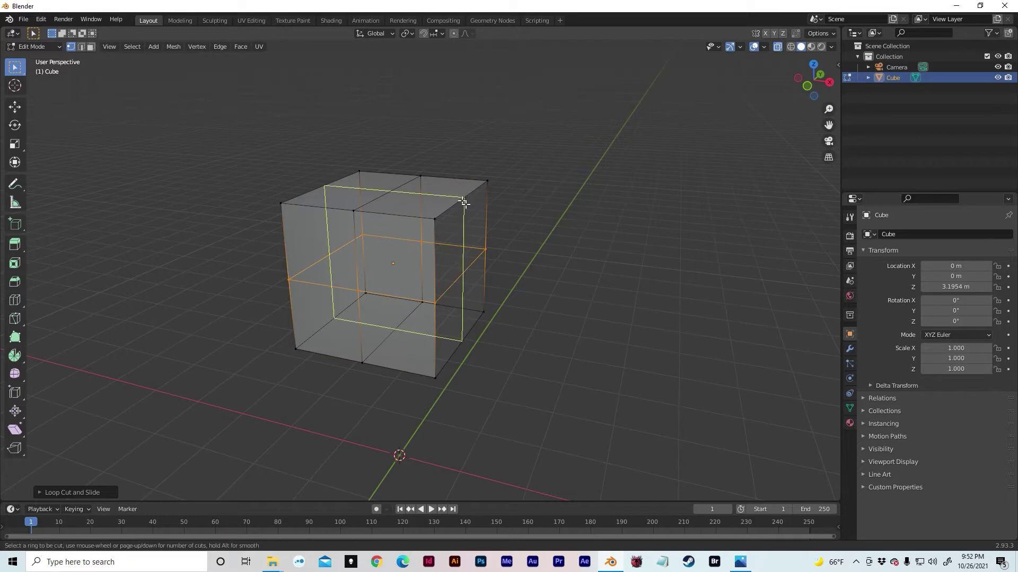
pyautogui.click(463, 203)
pyautogui.rightClick(464, 203)
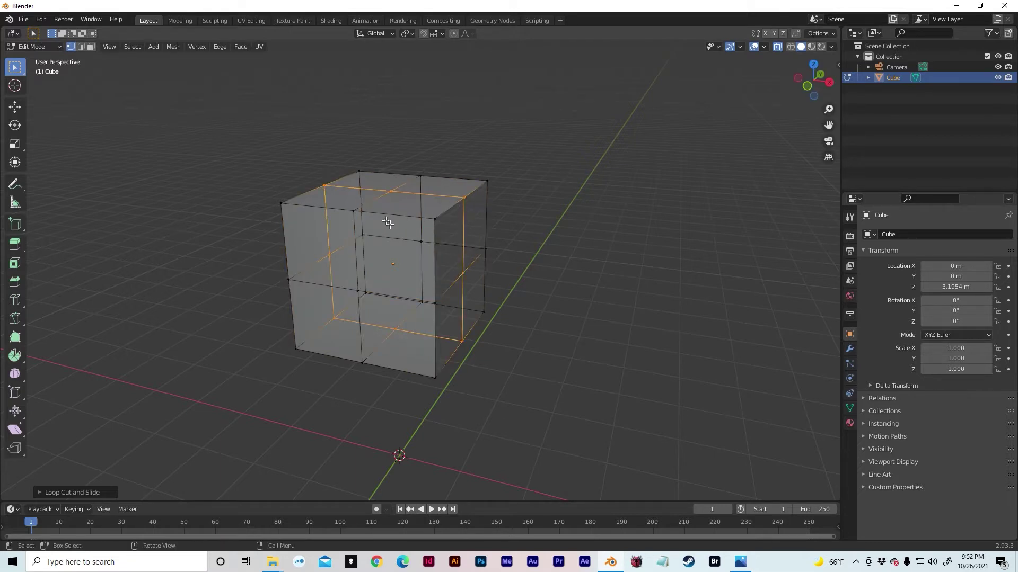
# Step: Delete all faces of the cube's negative-X half, using face selection
pyautogui.moveTo(388, 223); pyautogui.dragTo(387, 207, button='middle')
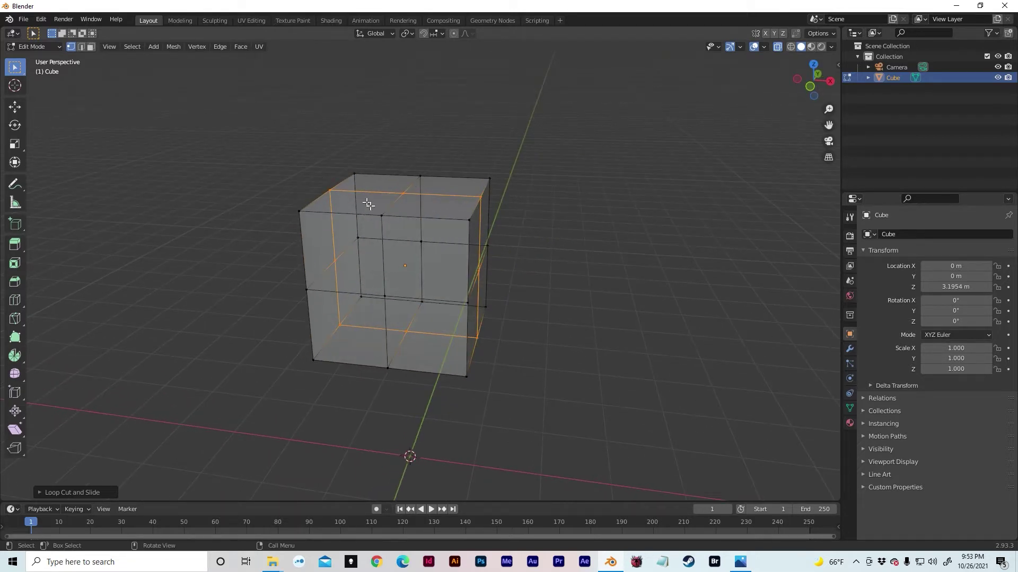
pyautogui.moveTo(493, 277); pyautogui.dragTo(516, 263, button='middle')
pyautogui.press('3')
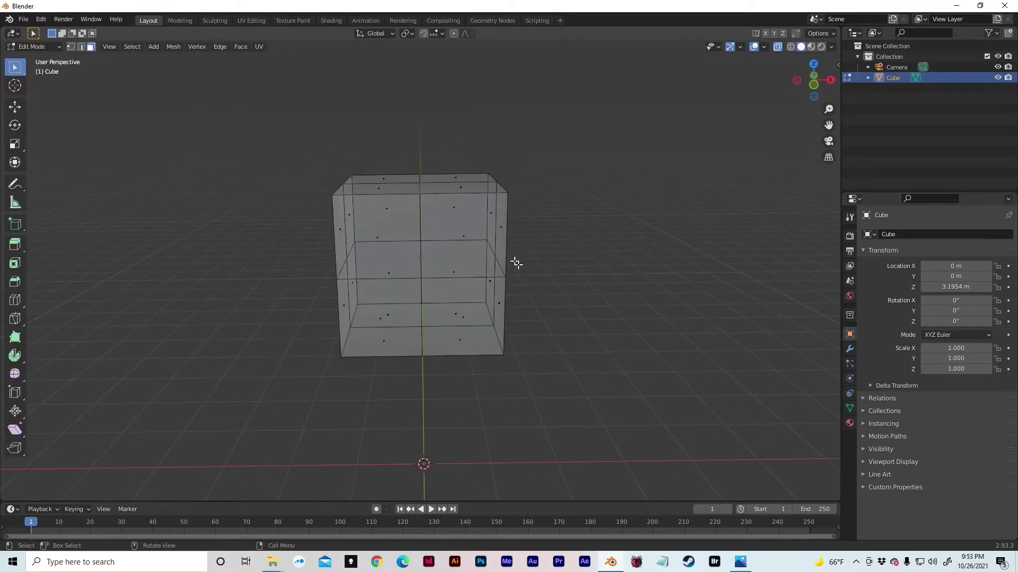
pyautogui.moveTo(254, 126); pyautogui.dragTo(422, 427)
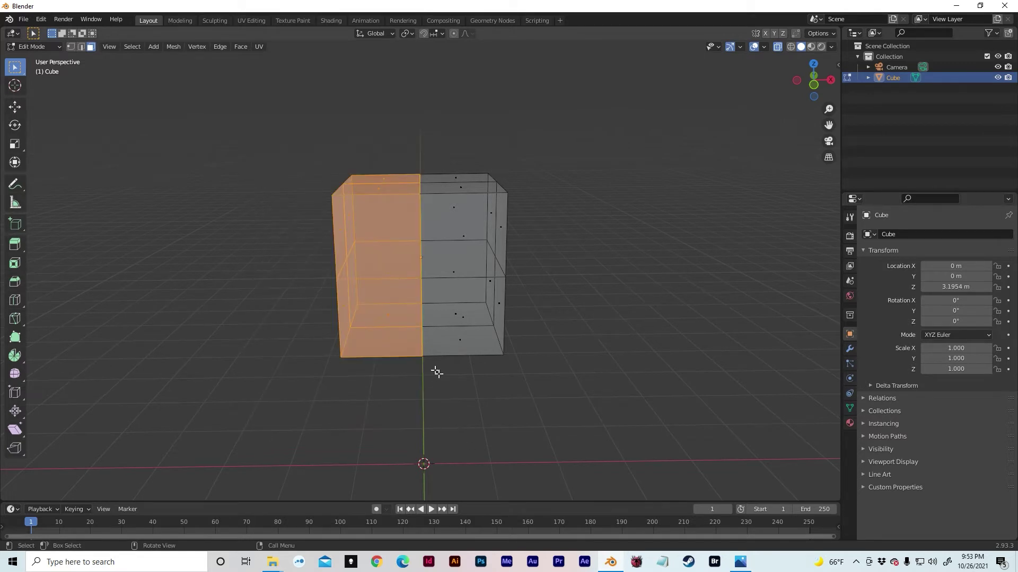
pyautogui.press('x')
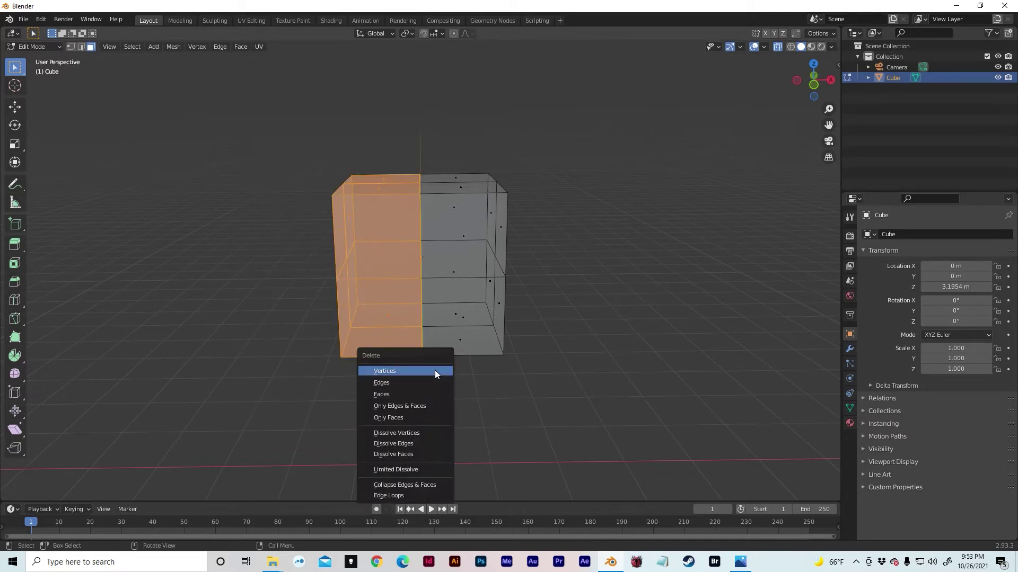
pyautogui.click(403, 394)
# Step: Add a Mirror modifier on the X axis with Clipping enabled, and turn X-ray off
pyautogui.moveTo(413, 291); pyautogui.dragTo(534, 290, button='middle')
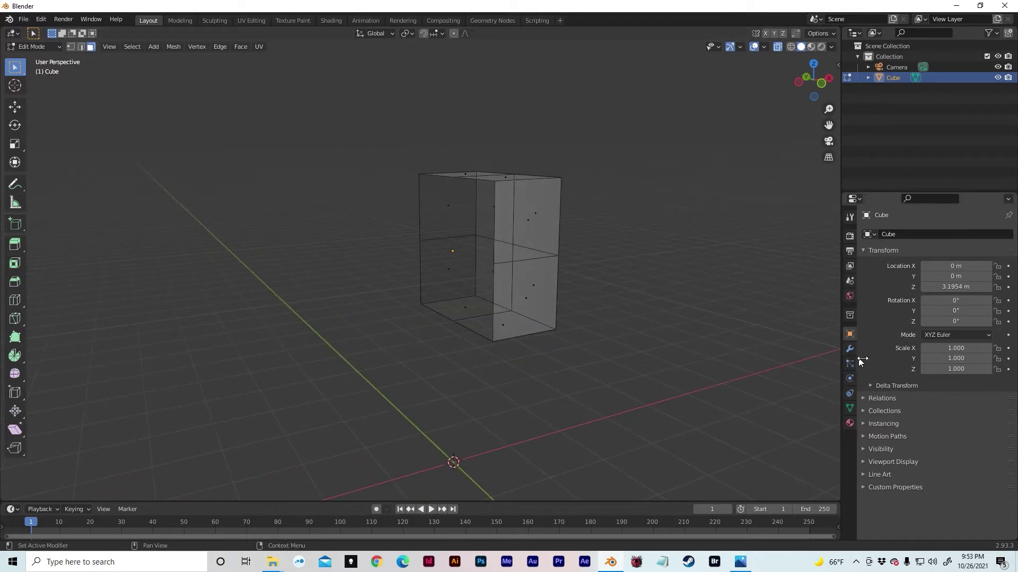
pyautogui.click(849, 349)
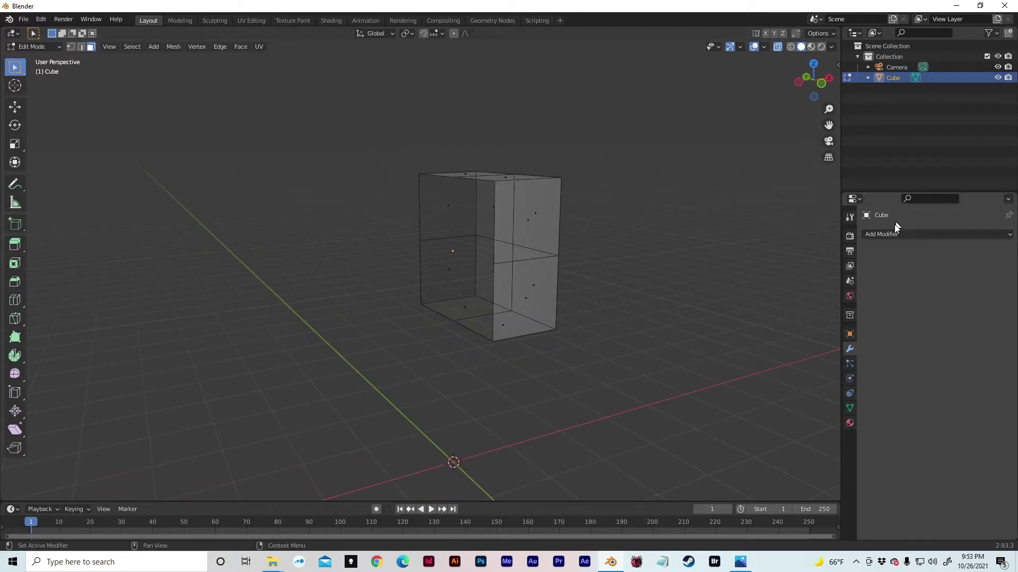
pyautogui.click(885, 234)
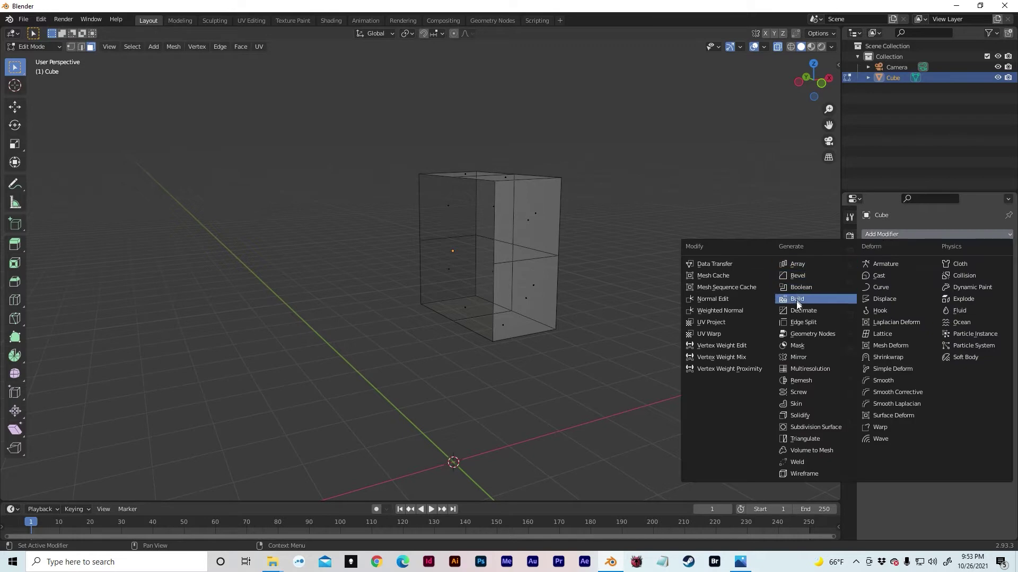
pyautogui.click(805, 355)
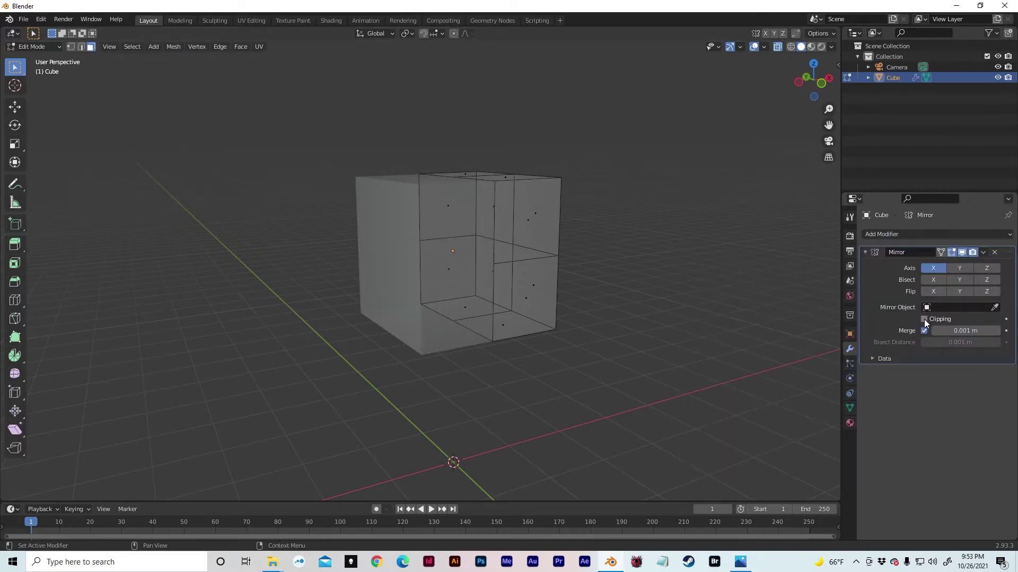
pyautogui.moveTo(768, 313); pyautogui.dragTo(676, 304, button='middle')
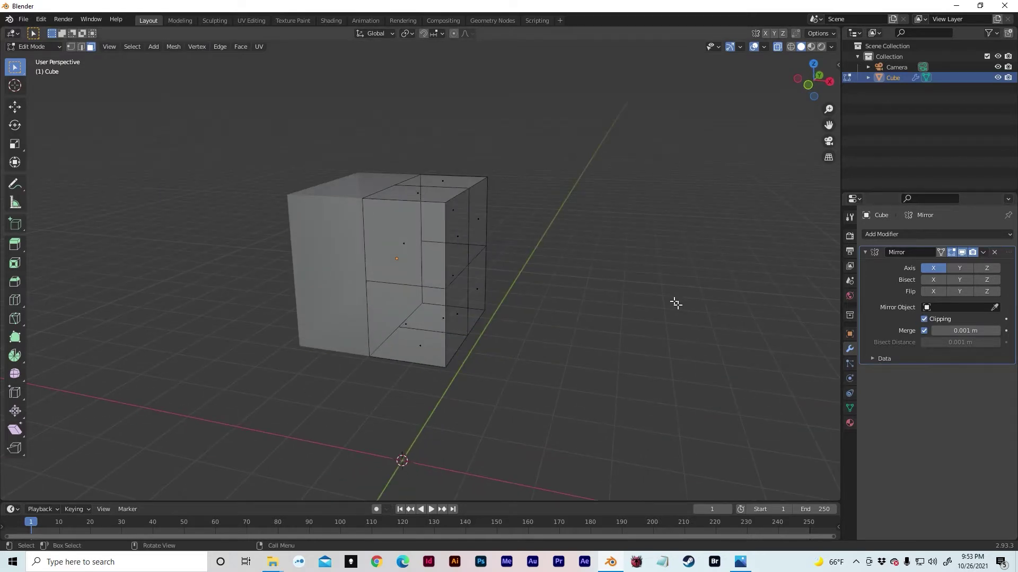
pyautogui.hotkey('alt', 'z')
pyautogui.moveTo(505, 290); pyautogui.dragTo(541, 292, button='middle')
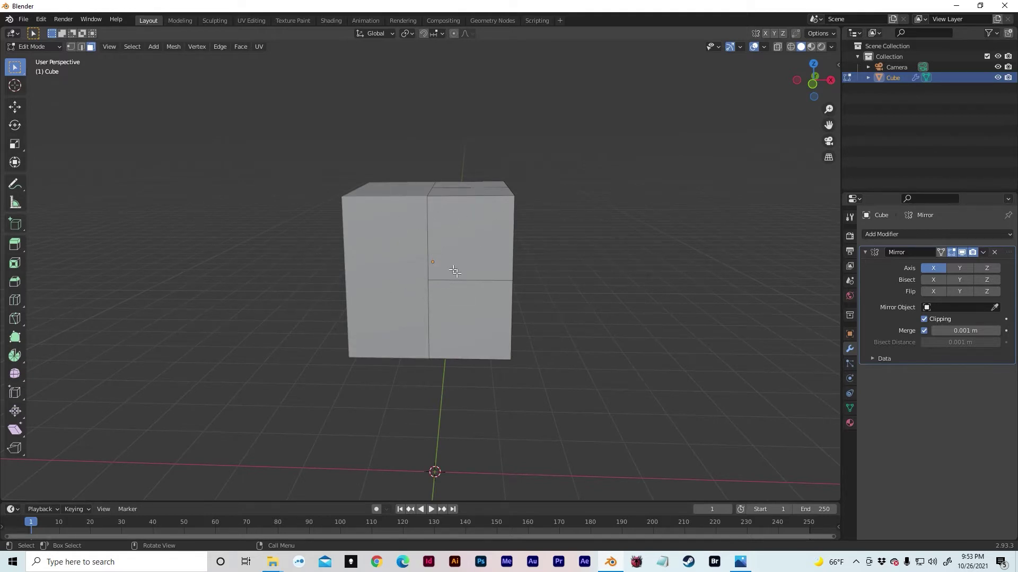
pyautogui.moveTo(473, 235); pyautogui.dragTo(446, 264, button='middle')
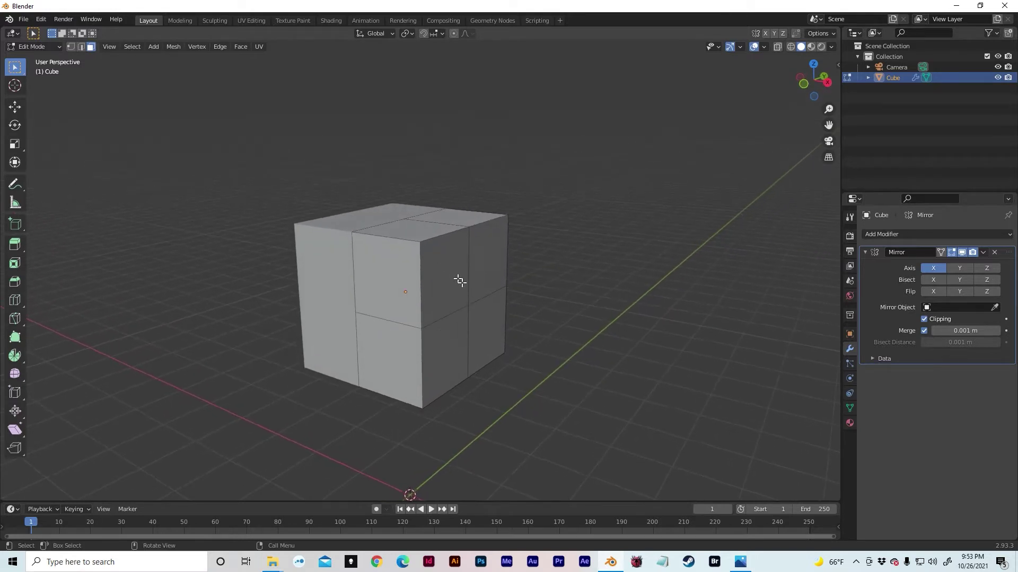
pyautogui.press('Tab')
pyautogui.press('Tab')
# Step: Move the upper front edge of the modelled half inward about 0.2 m along the Y axis
pyautogui.moveTo(414, 235); pyautogui.dragTo(406, 242, button='middle')
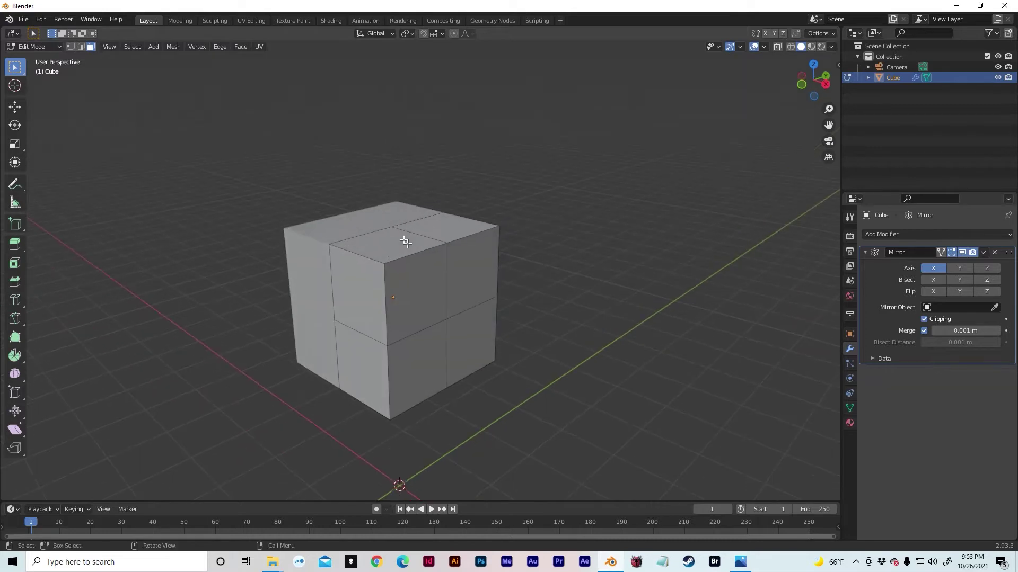
pyautogui.press('2')
pyautogui.click(360, 255)
pyautogui.moveTo(360, 255); pyautogui.dragTo(347, 256, button='middle')
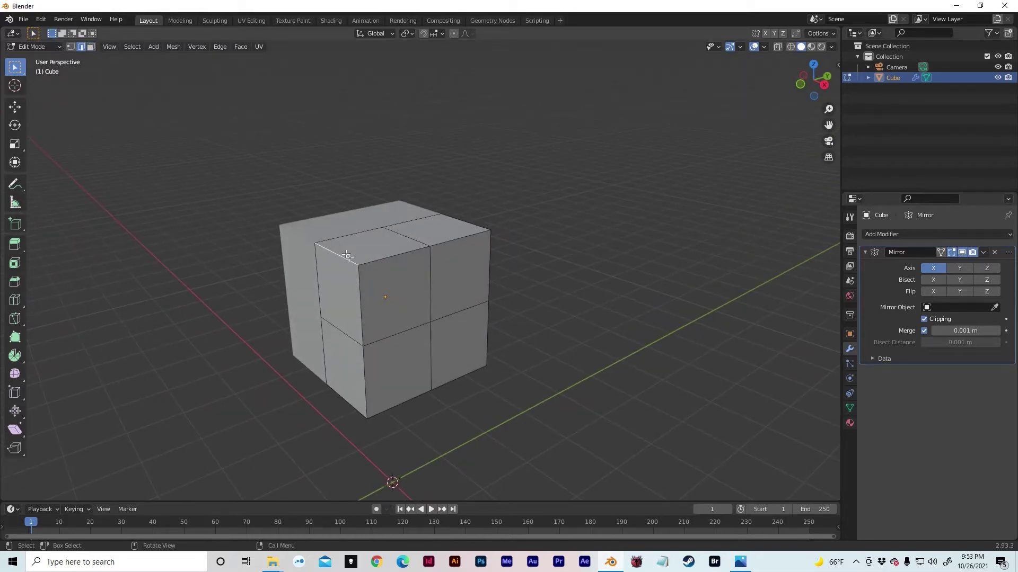
pyautogui.press('g')
pyautogui.press('y')
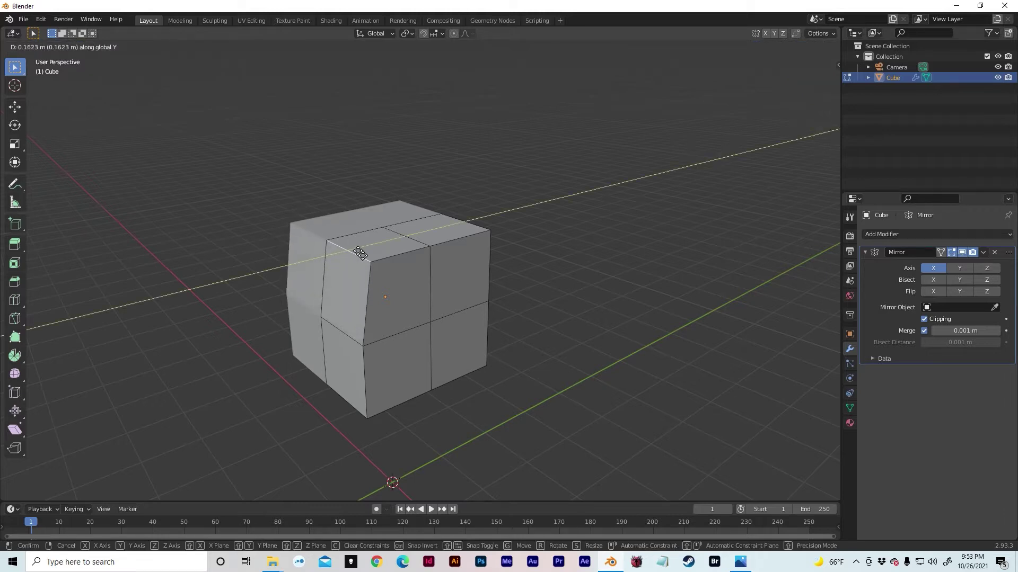
pyautogui.click(364, 253)
# Step: Move the lower rear edge of the modelled half inward about 0.26 m along the Y axis
pyautogui.keyDown('shift'); pyautogui.moveTo(365, 281); pyautogui.dragTo(352, 285, button='middle'); pyautogui.keyUp('shift')
pyautogui.moveTo(543, 366); pyautogui.dragTo(383, 342, button='middle')
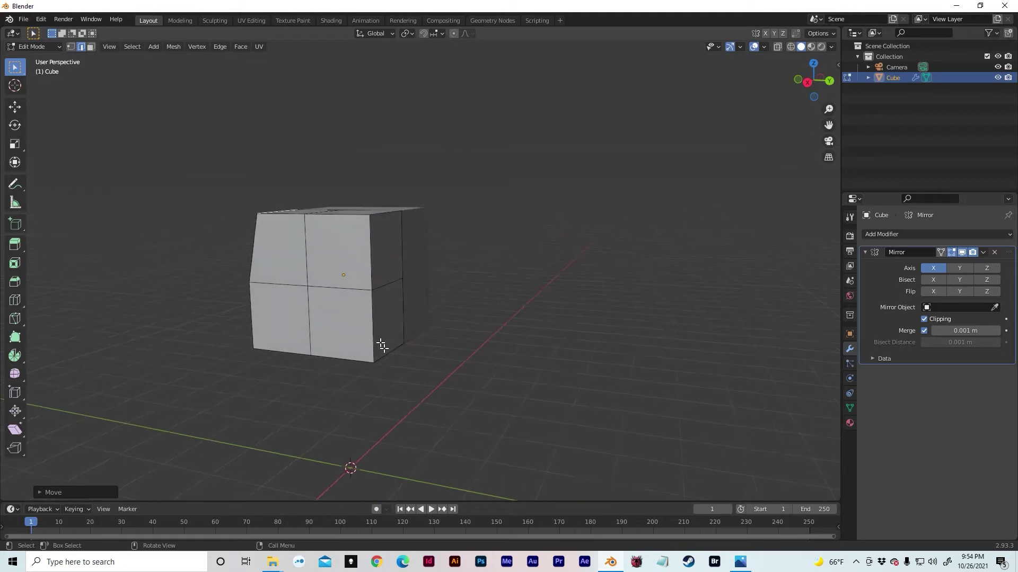
pyautogui.click(395, 354)
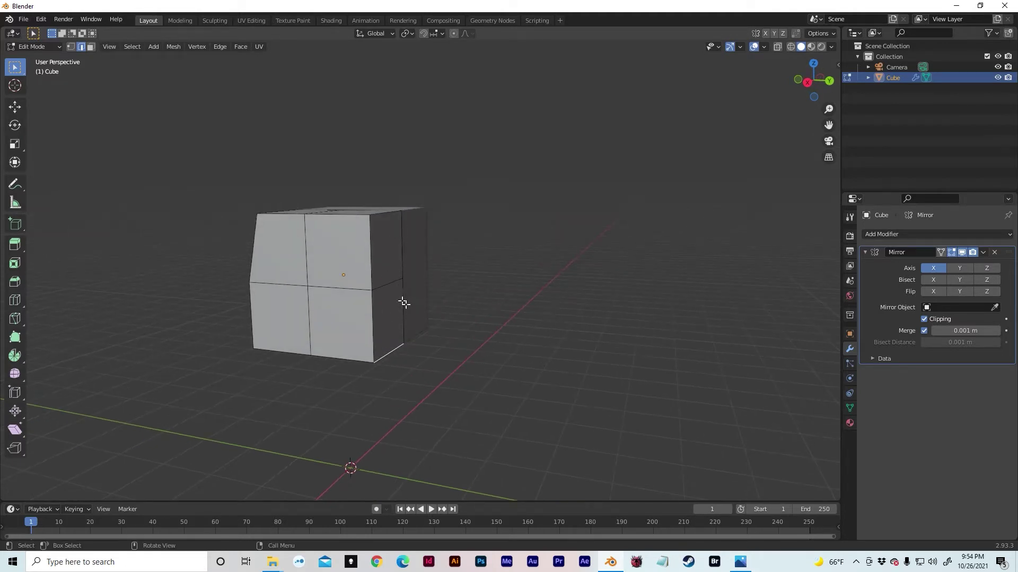
pyautogui.moveTo(420, 263); pyautogui.dragTo(481, 245, button='middle')
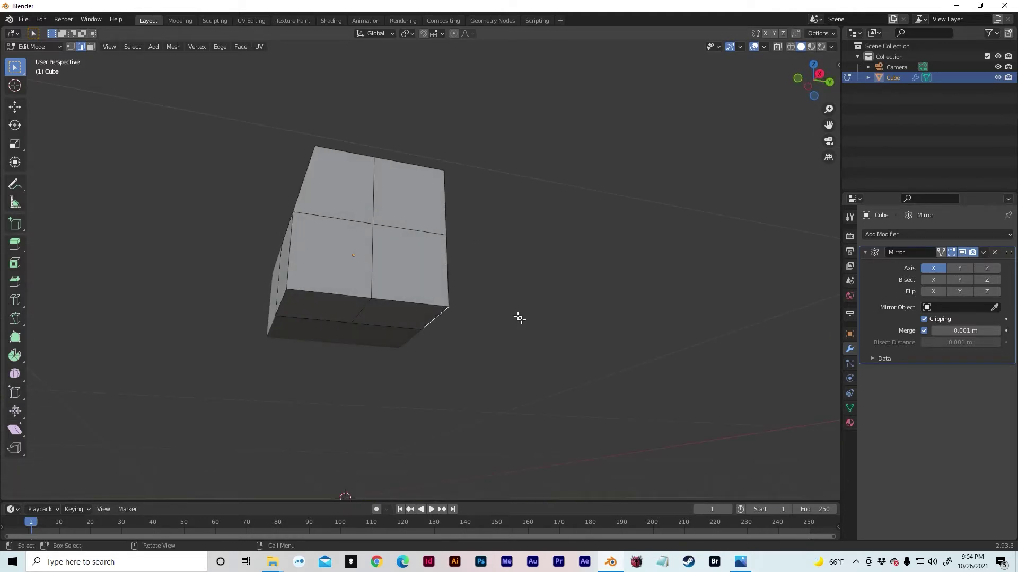
pyautogui.press('g')
pyautogui.press('y')
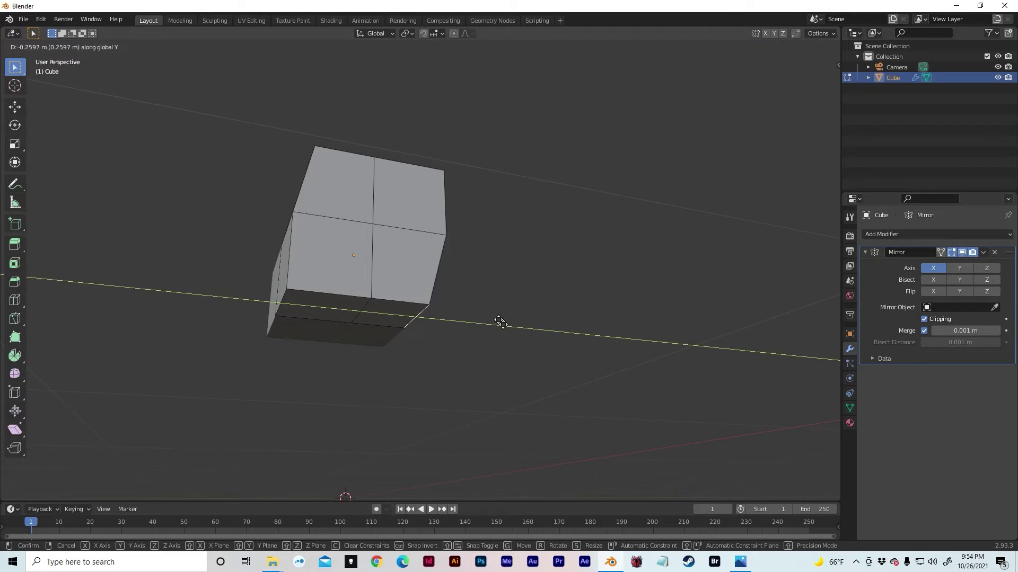
pyautogui.click(498, 320)
# Step: Scale the whole cube down slightly along the Y axis in Object Mode
pyautogui.moveTo(498, 320); pyautogui.dragTo(530, 387, button='middle')
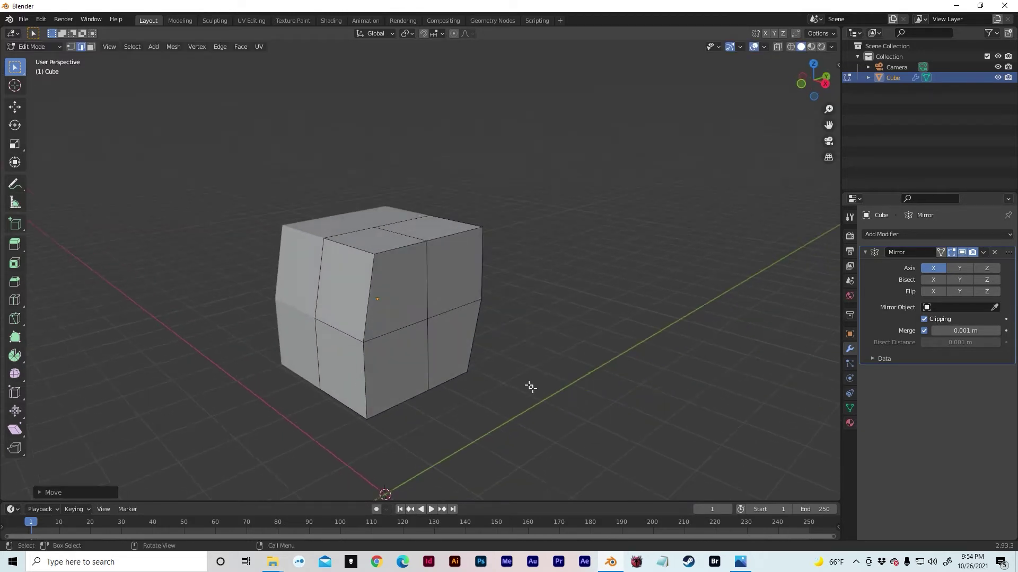
pyautogui.press('Tab')
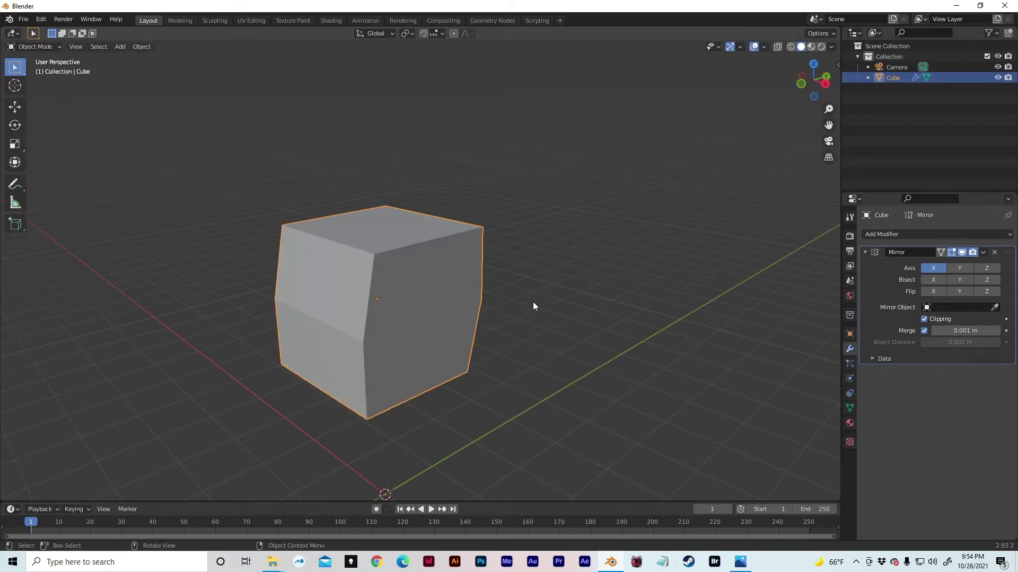
pyautogui.press('s')
pyautogui.press('y')
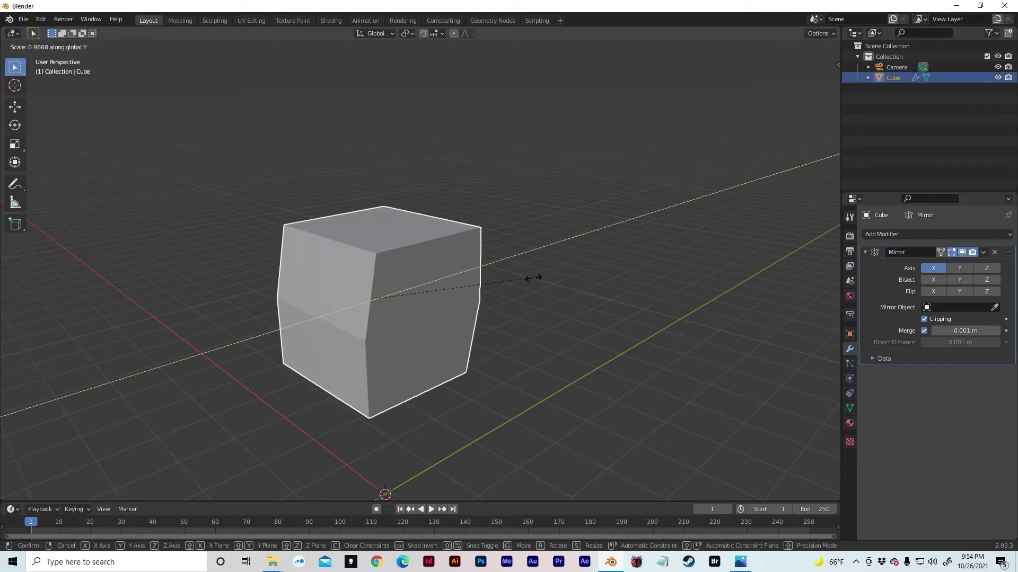
pyautogui.click(514, 285)
# Step: In Edit Mode, move the two outer bottom side edges inward about 0.16 m along the X axis
pyautogui.moveTo(514, 285); pyautogui.dragTo(413, 381, button='middle')
pyautogui.press('Tab')
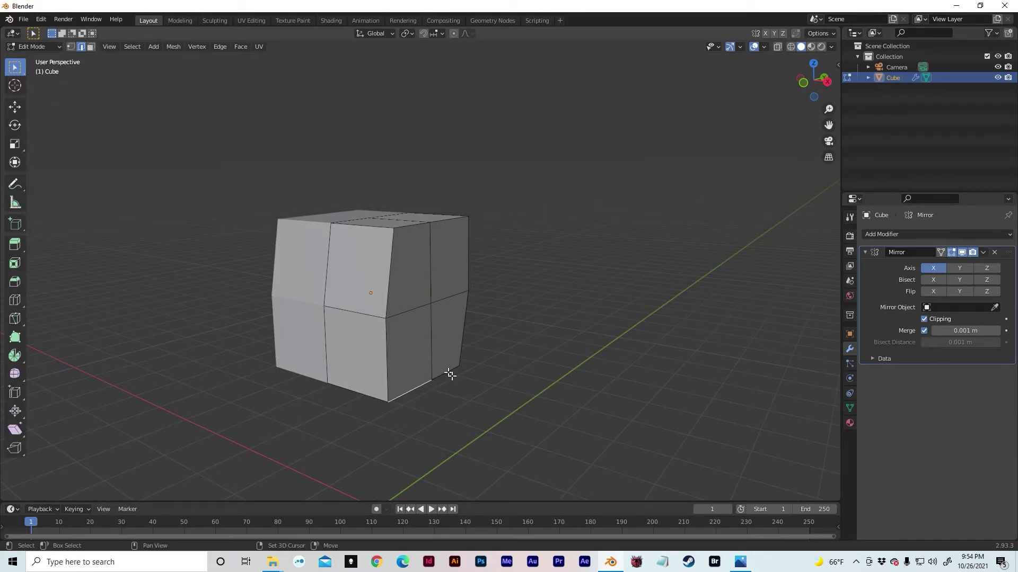
pyautogui.moveTo(449, 373); pyautogui.dragTo(468, 357, button='middle')
pyautogui.press('g')
pyautogui.press('x')
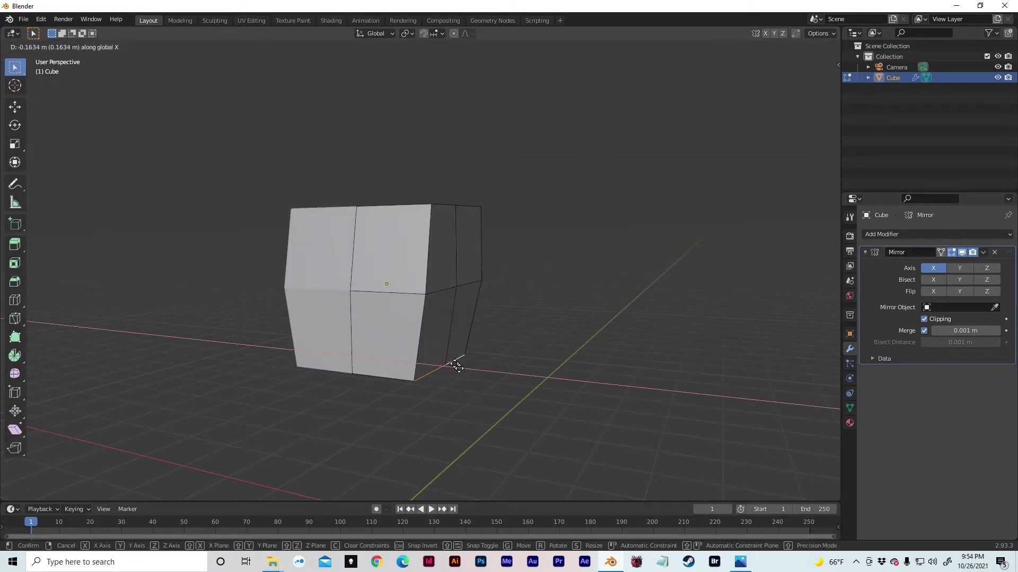
pyautogui.click(455, 364)
# Step: Extrude the bottom faces of the modelled half downward about 0.61 m
pyautogui.moveTo(455, 364)
pyautogui.mouseDown(button='middle')
pyautogui.moveTo(311, 358)
pyautogui.moveTo(461, 411)
pyautogui.moveTo(442, 367)
pyautogui.mouseUp(button='middle')
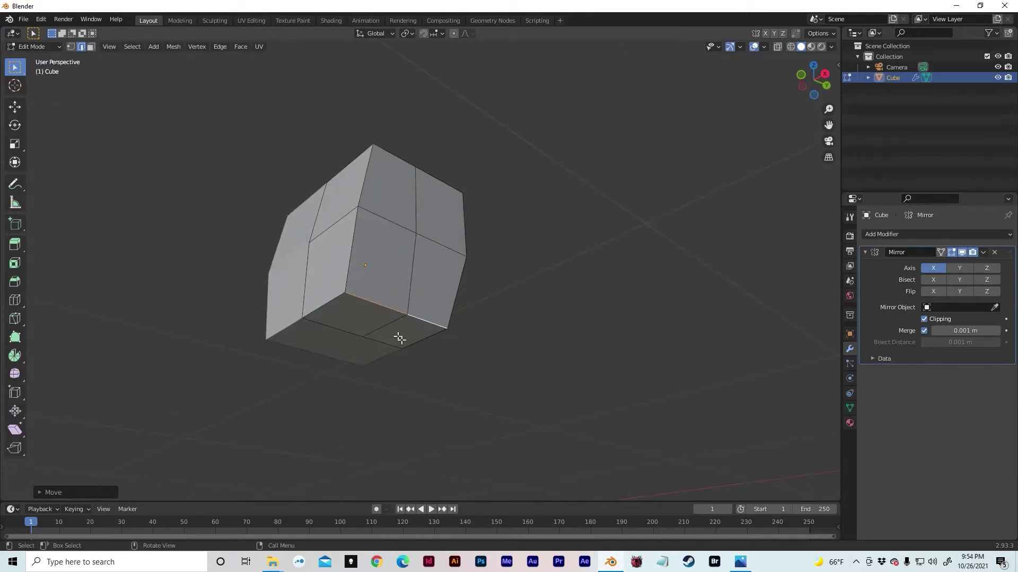
pyautogui.press('3')
pyautogui.moveTo(353, 324); pyautogui.dragTo(367, 338)
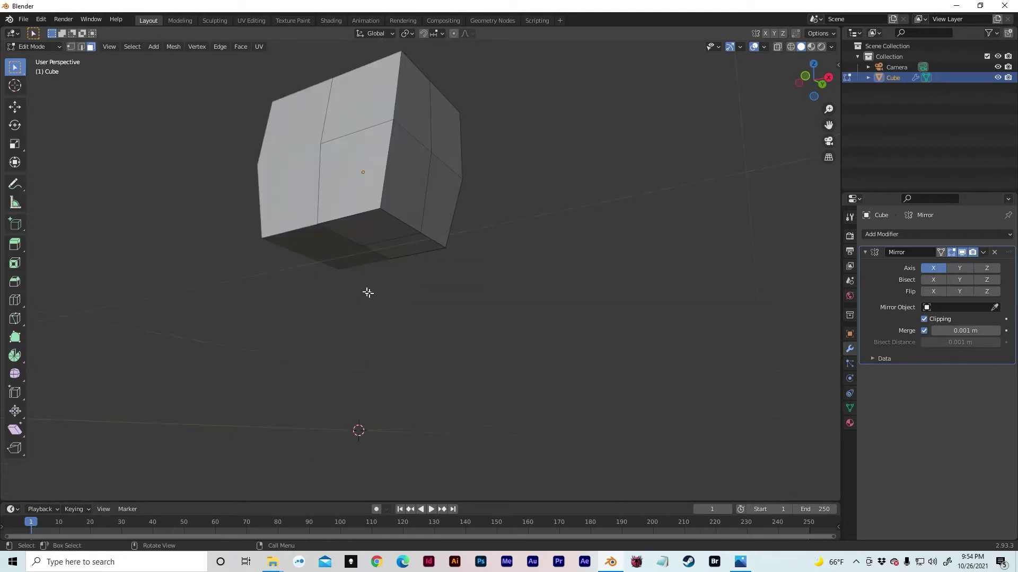
pyautogui.moveTo(363, 225); pyautogui.dragTo(390, 256)
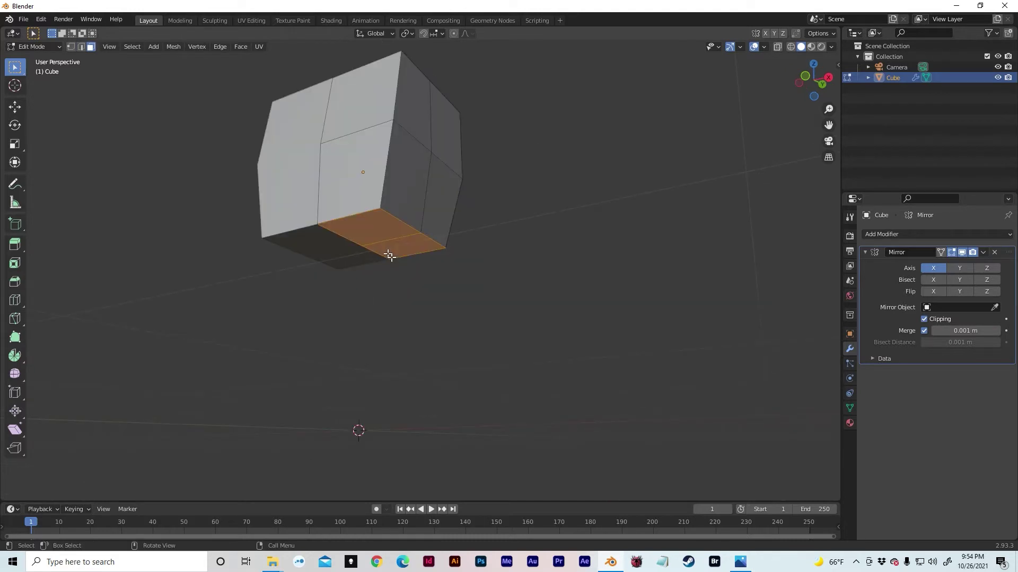
pyautogui.press('e')
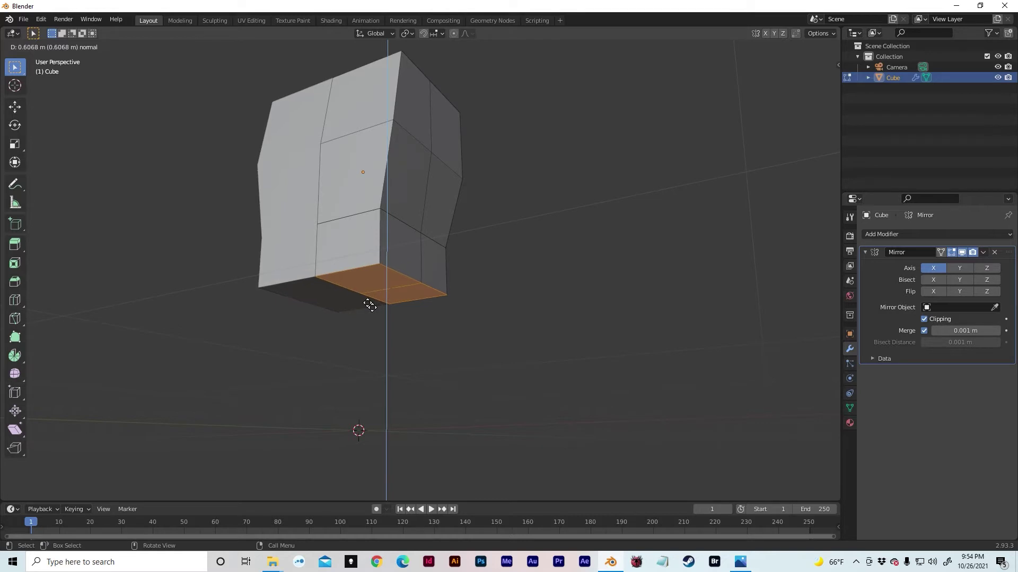
pyautogui.click(369, 306)
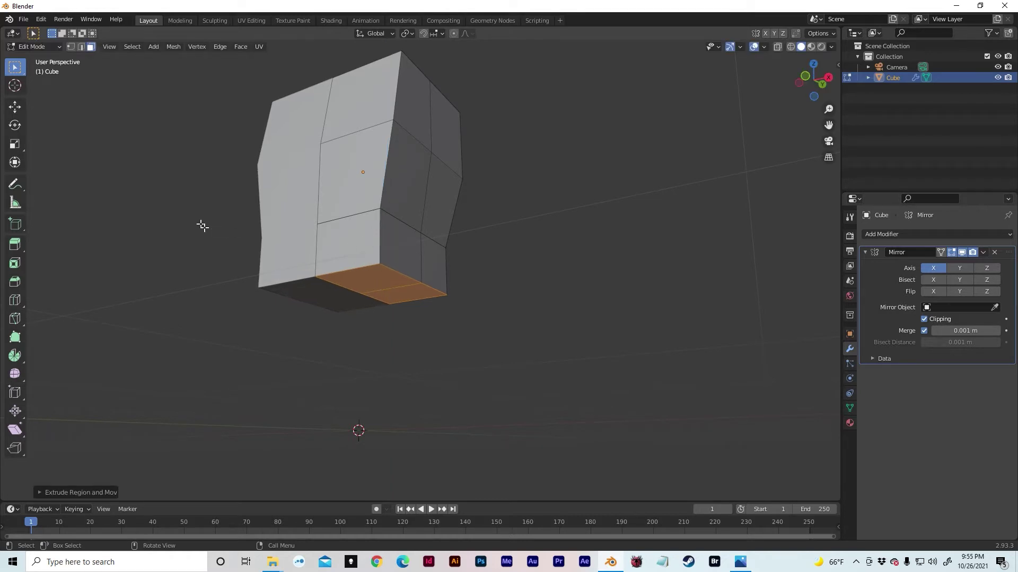
pyautogui.hotkey('alt', 'Tab')
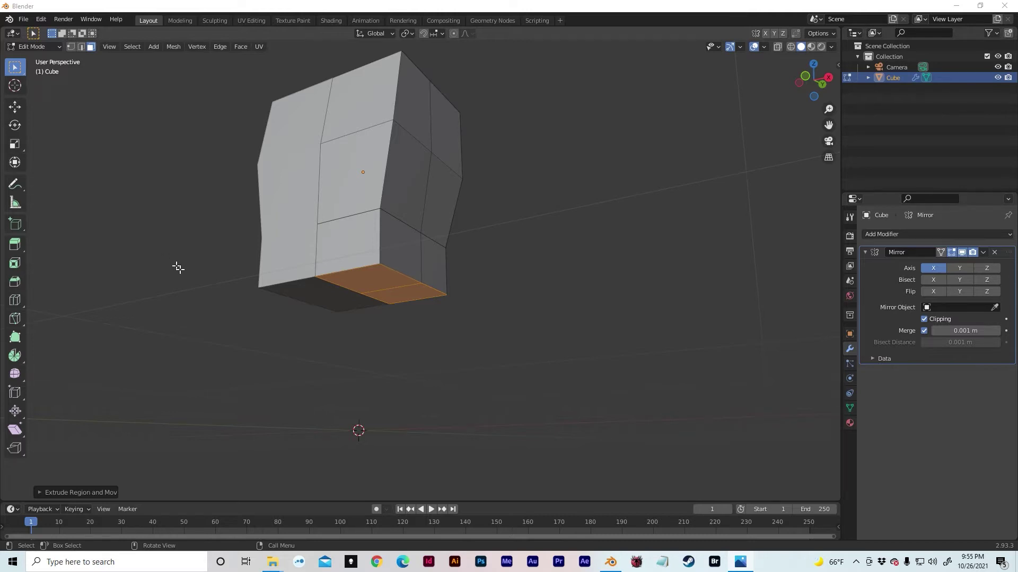
# Step: Raise the extruded bottom faces about 0.14 m along the Z axis
pyautogui.moveTo(267, 269); pyautogui.dragTo(336, 255, button='middle')
pyautogui.press('g')
pyautogui.press('z')
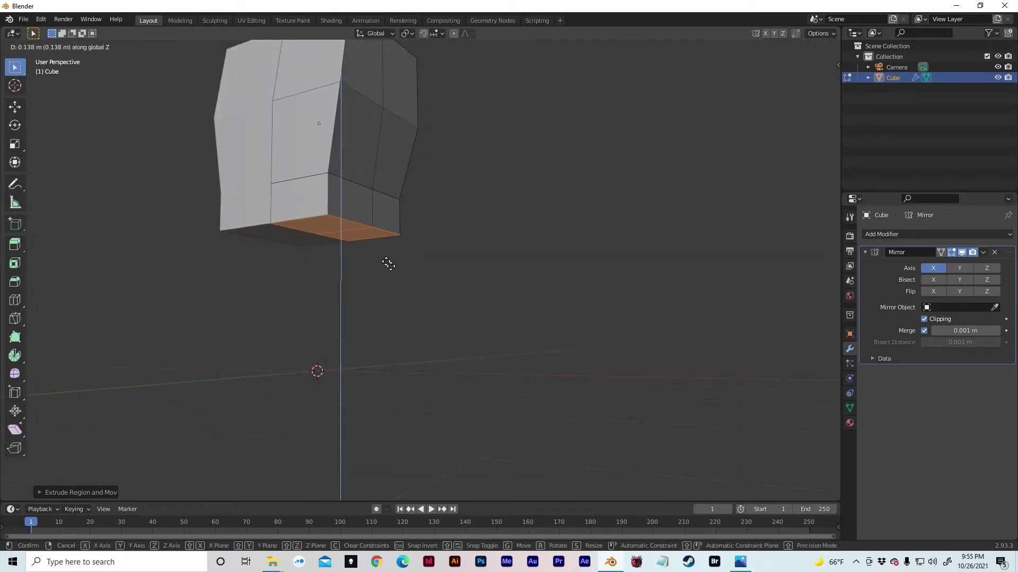
pyautogui.click(386, 261)
pyautogui.moveTo(386, 262); pyautogui.dragTo(404, 256, button='middle')
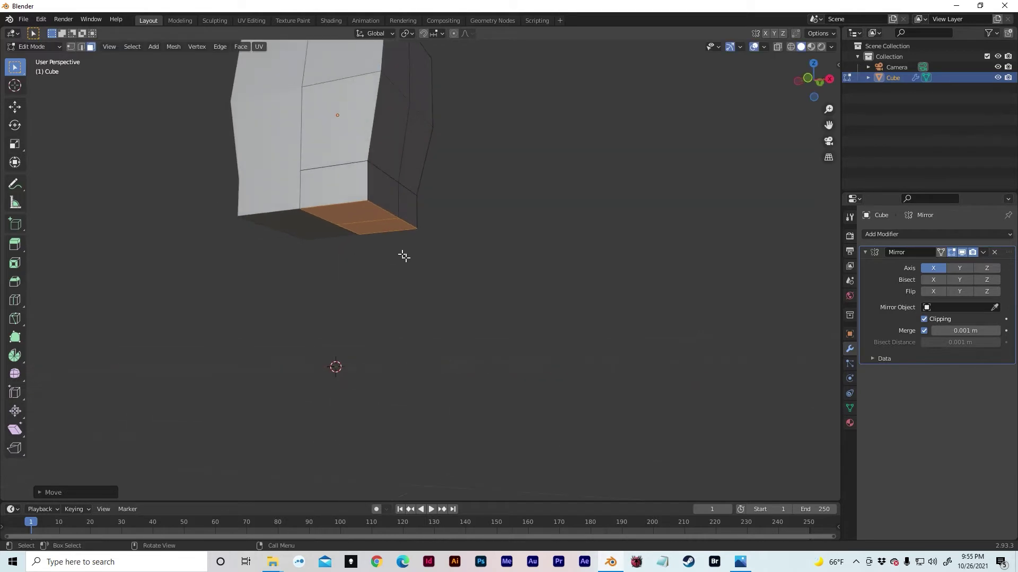
# Step: Lower the two bottom edges on the centre line about 0.18 m along the Z axis
pyautogui.press('2')
pyautogui.click(322, 220)
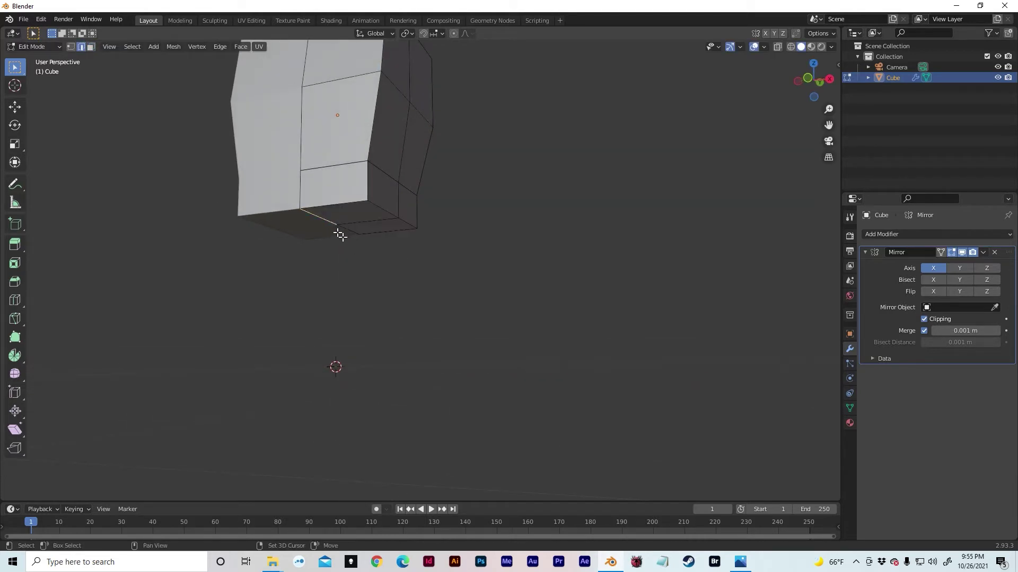
pyautogui.keyDown('shift'); pyautogui.click(352, 233); pyautogui.keyUp('shift')
pyautogui.press('g')
pyautogui.press('z')
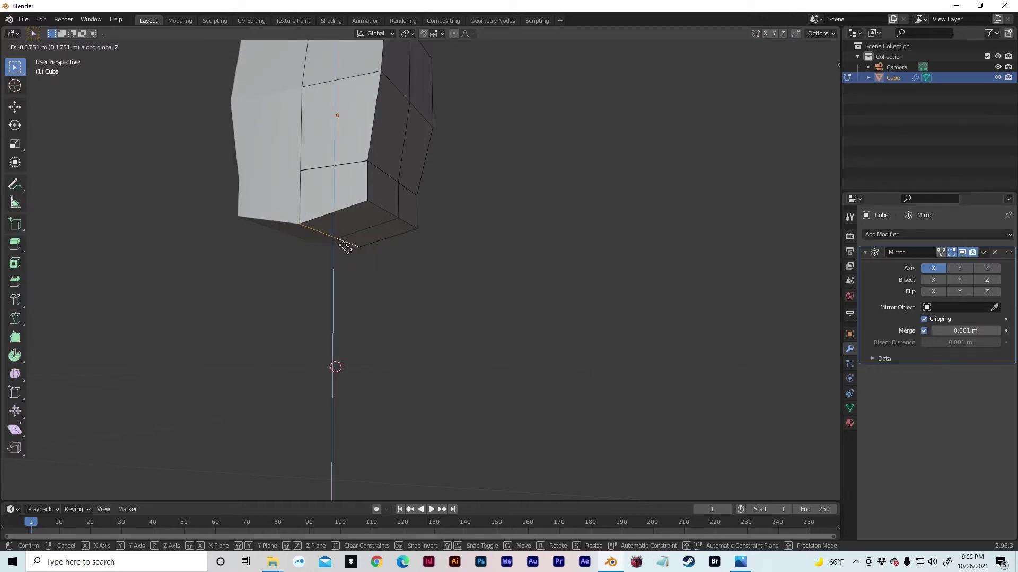
pyautogui.click(340, 251)
pyautogui.moveTo(337, 245); pyautogui.dragTo(347, 268, button='middle')
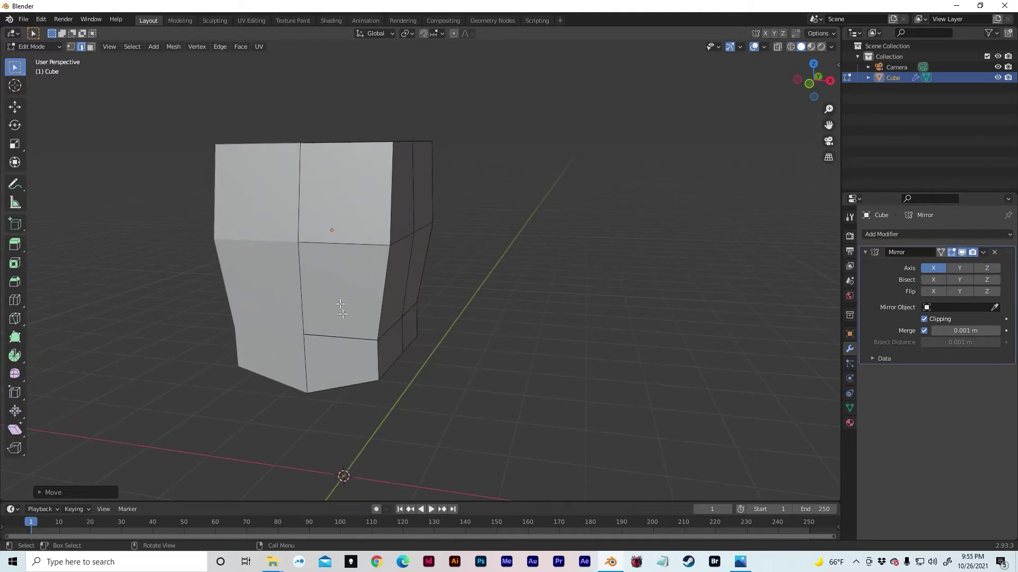
# Step: Add a vertical loop cut through the middle of the modelled half, between the centre line and the outer side
pyautogui.hotkey('ctrl', 'r')
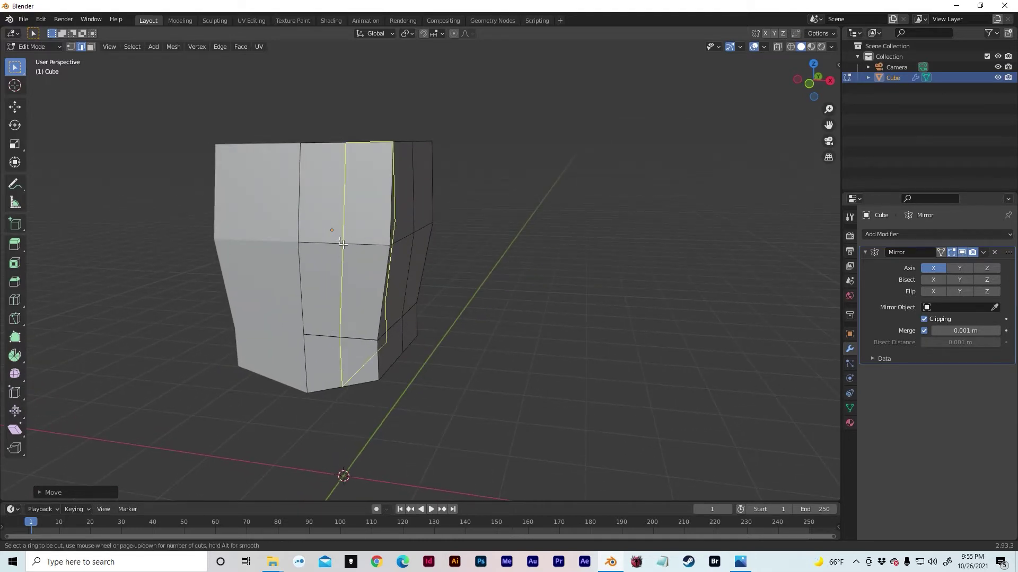
pyautogui.click(342, 249)
pyautogui.click(341, 244)
pyautogui.moveTo(341, 244)
pyautogui.mouseDown(button='middle')
pyautogui.moveTo(357, 222)
pyautogui.moveTo(342, 240)
pyautogui.mouseUp(button='middle')
# Step: Scale all the outer side faces of the modelled half down along the Y axis to narrow that side
pyautogui.press('3')
pyautogui.moveTo(392, 193); pyautogui.dragTo(405, 333)
pyautogui.keyDown('shift'); pyautogui.click(388, 324); pyautogui.keyUp('shift')
pyautogui.moveTo(388, 324); pyautogui.dragTo(363, 260, button='middle')
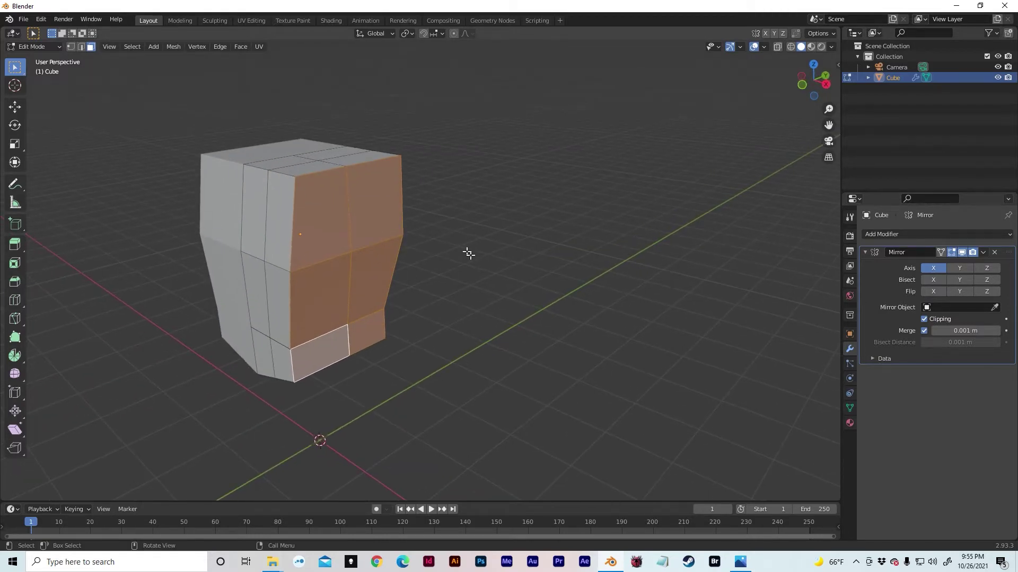
pyautogui.press('s')
pyautogui.press('y')
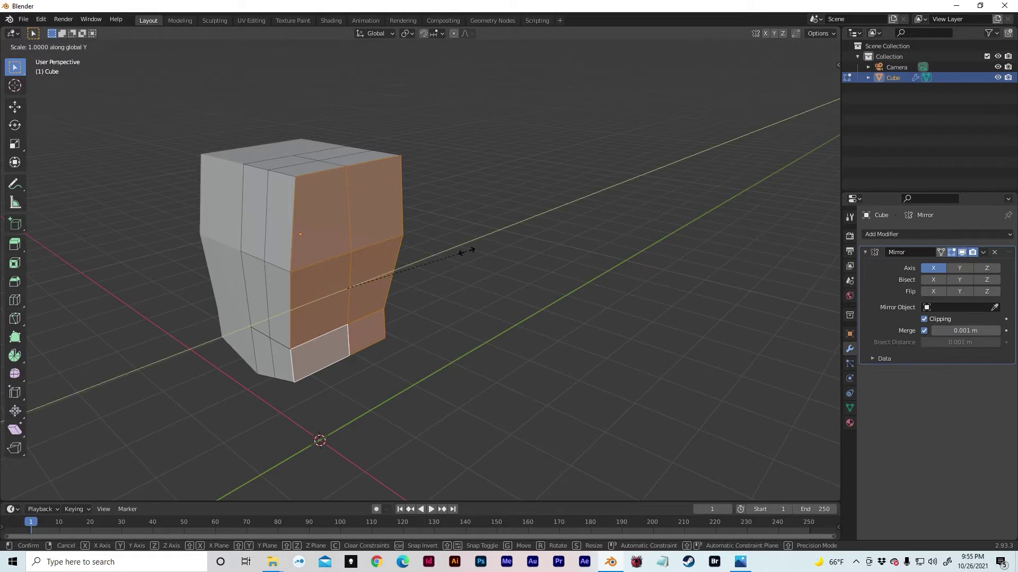
pyautogui.click(434, 257)
pyautogui.moveTo(434, 257)
pyautogui.mouseDown(button='middle')
pyautogui.moveTo(423, 279)
pyautogui.moveTo(432, 251)
pyautogui.mouseUp(button='middle')
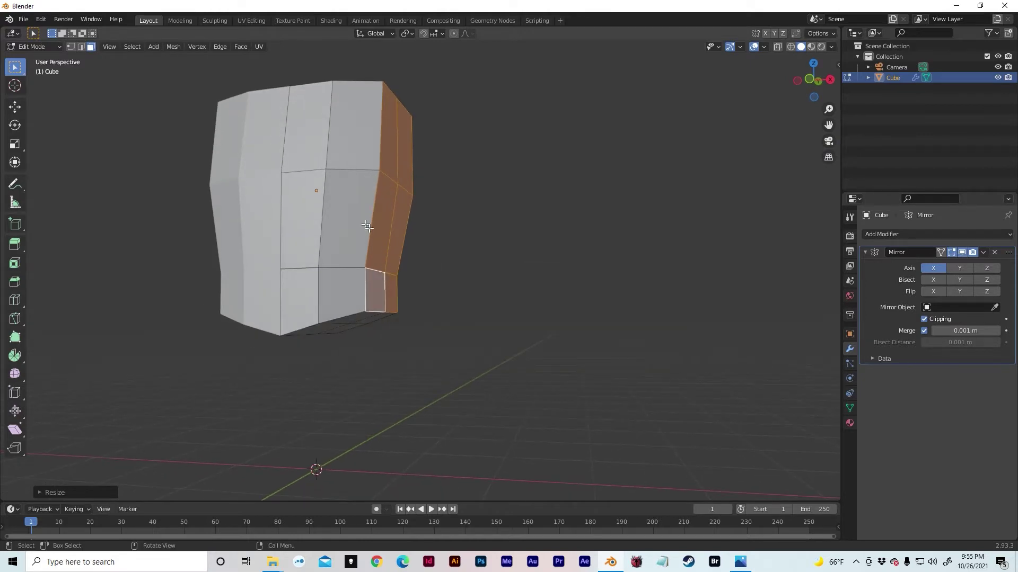
# Step: Move the lowest front and rear vertical edges of the outer side inward about 0.1 m along the X axis
pyautogui.press('2')
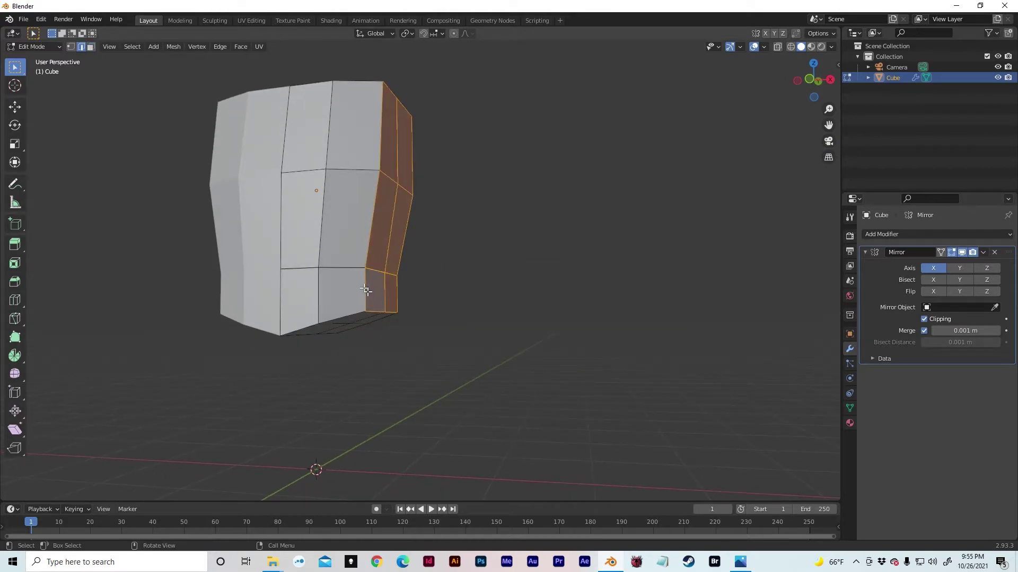
pyautogui.click(366, 290)
pyautogui.moveTo(368, 291); pyautogui.dragTo(450, 280, button='middle')
pyautogui.press('g')
pyautogui.press('x')
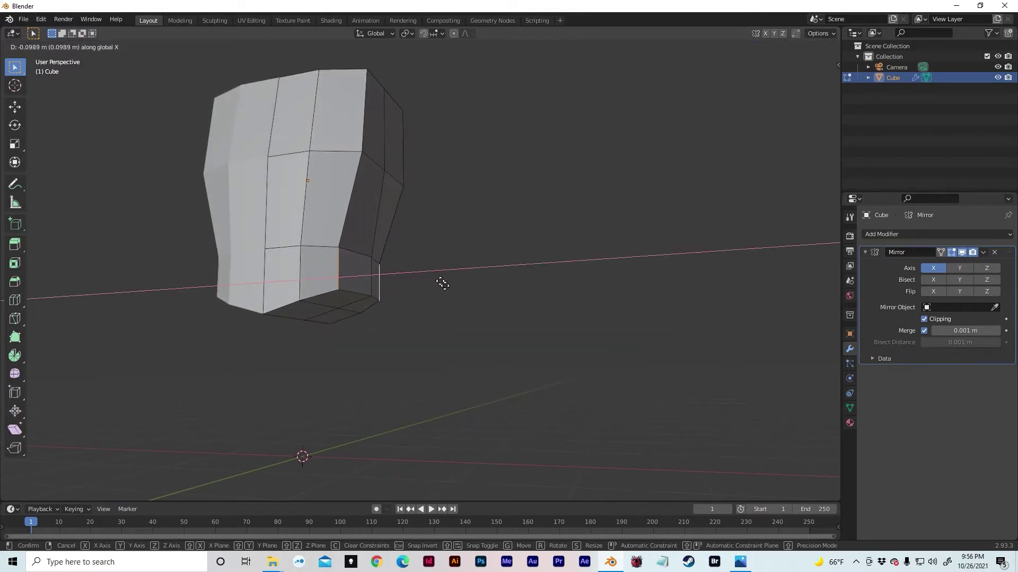
pyautogui.click(442, 282)
pyautogui.moveTo(406, 250); pyautogui.dragTo(399, 222, button='middle')
# Step: Add a vertical loop cut beside the centre line, sliding it toward the centre by a factor of about 0.56
pyautogui.hotkey('ctrl', 'r')
pyautogui.click(402, 234)
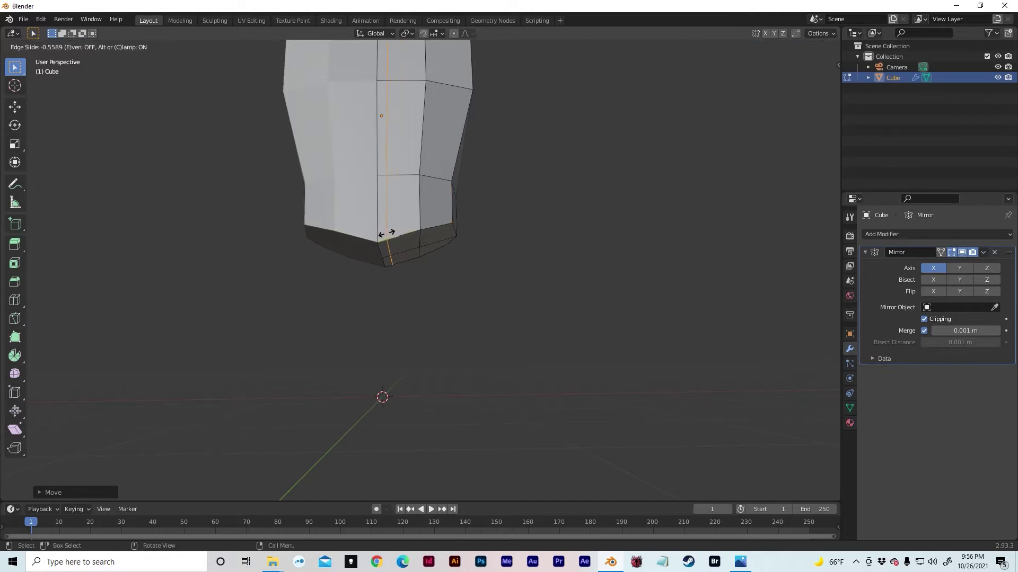
pyautogui.click(386, 234)
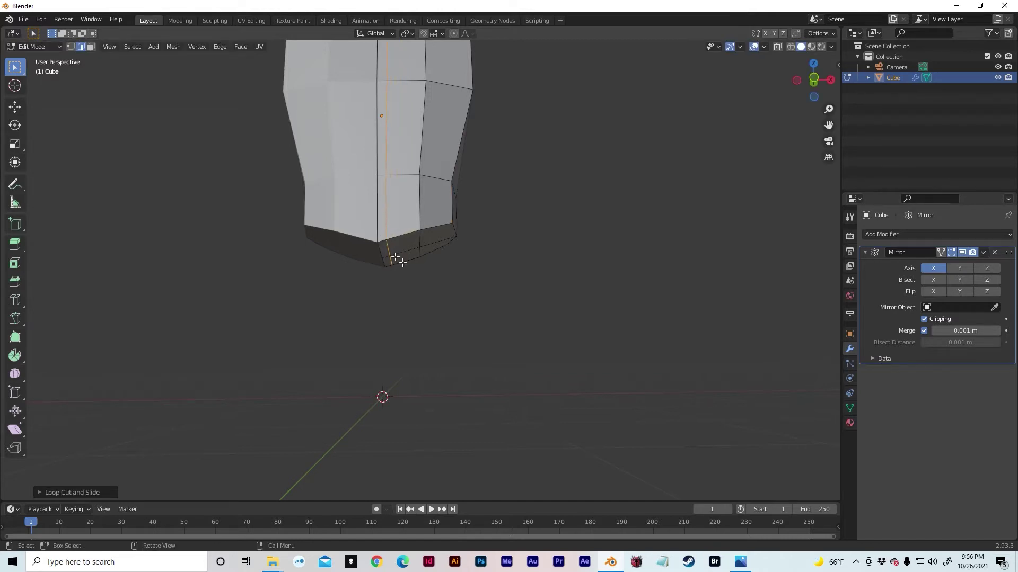
pyautogui.moveTo(423, 254); pyautogui.dragTo(405, 254, button='middle')
# Step: Extrude the bottom faces outside the narrow centre strip downward about 0.8 m along the Z axis to form the leg
pyautogui.press('3')
pyautogui.moveTo(358, 245); pyautogui.dragTo(384, 258)
pyautogui.moveTo(384, 258); pyautogui.dragTo(359, 187, button='middle')
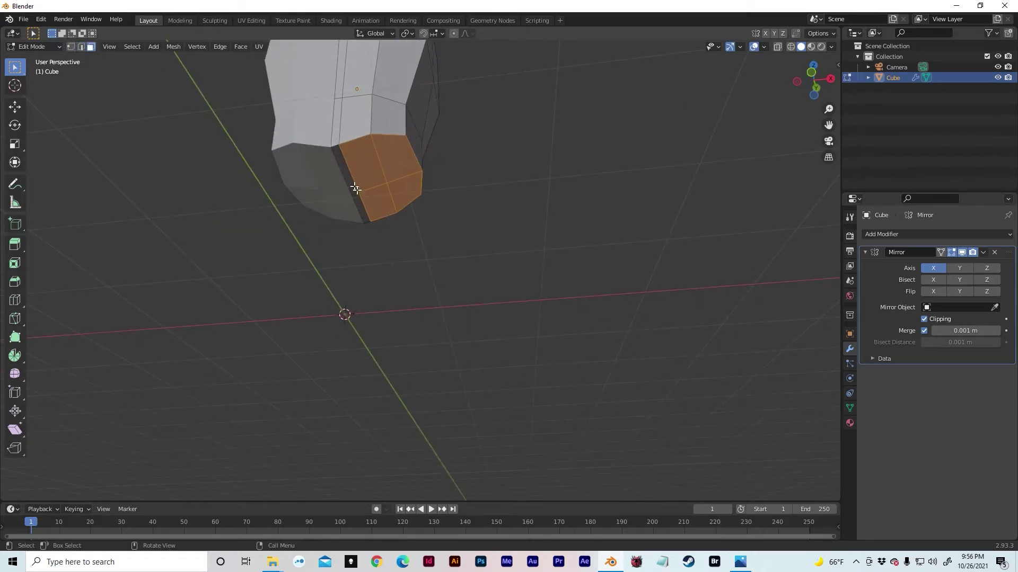
pyautogui.moveTo(373, 183); pyautogui.dragTo(407, 234, button='middle')
pyautogui.press('e')
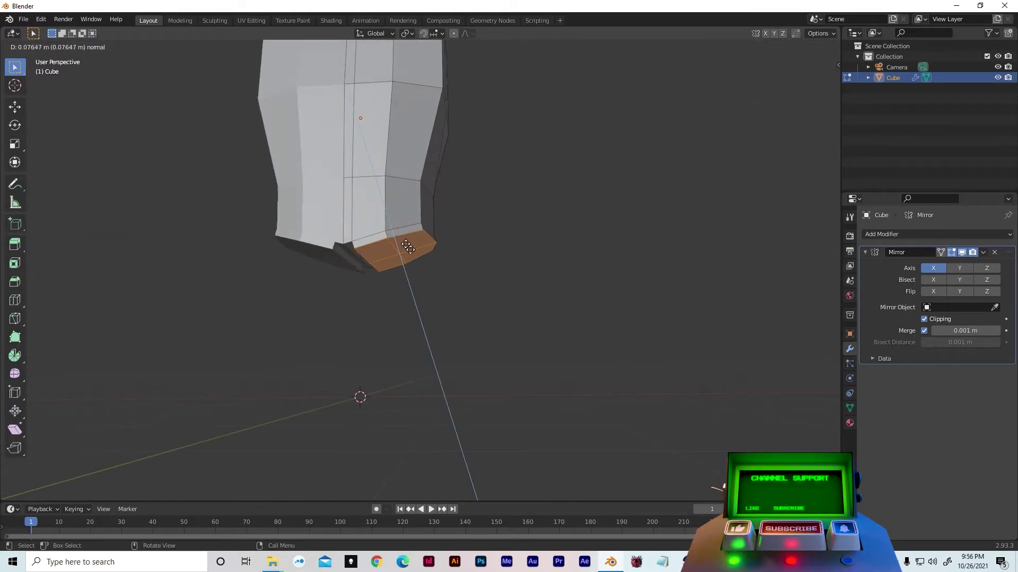
pyautogui.press('z')
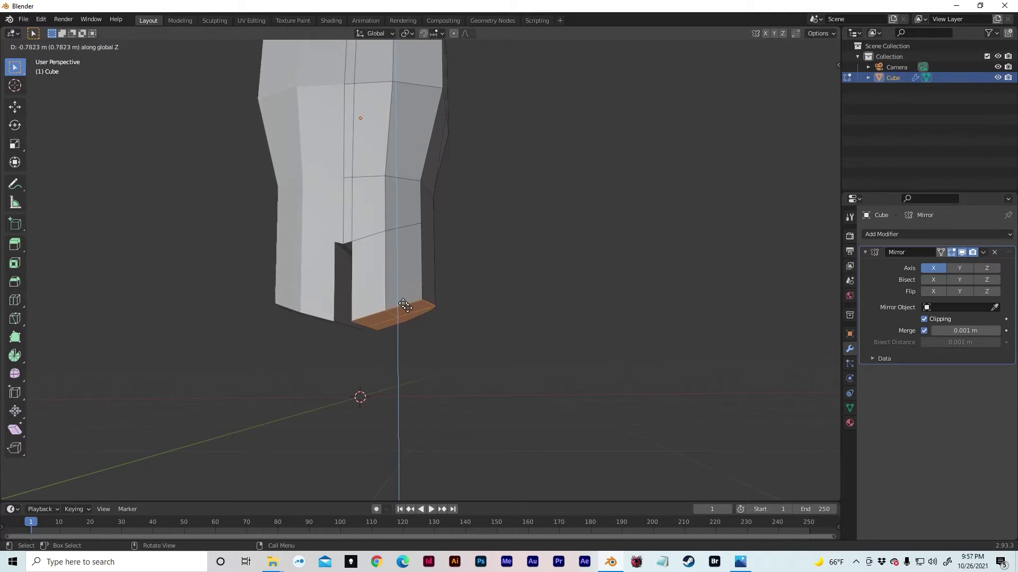
pyautogui.click(462, 316)
# Step: Flatten the leg's bottom faces by scaling them to 0 along the Z axis
pyautogui.press('s')
pyautogui.write('z')
pyautogui.write('0')
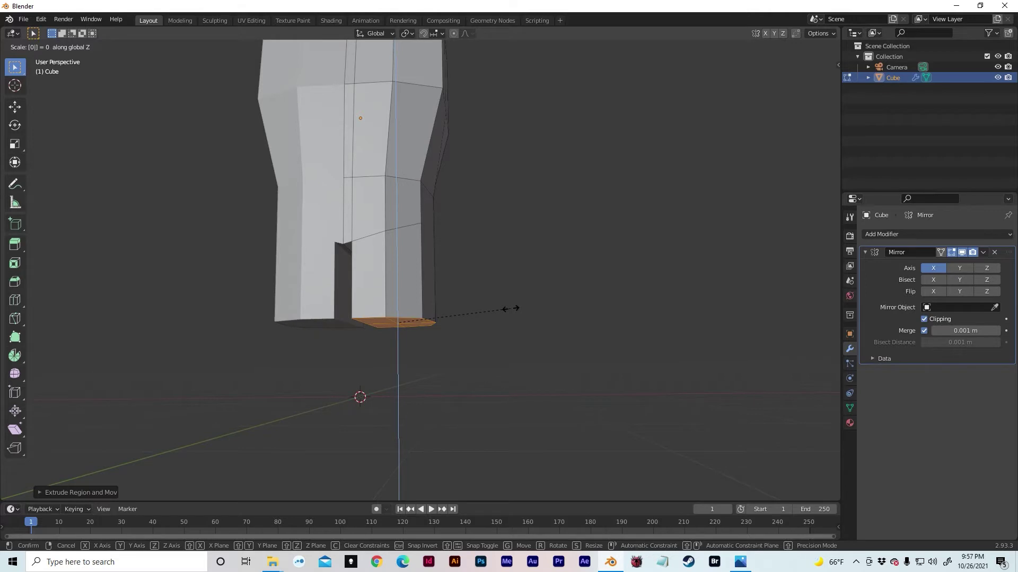
pyautogui.press('Return')
# Step: Lower the leg's flattened bottom faces about 0.43 m along the Z axis
pyautogui.moveTo(456, 287); pyautogui.dragTo(463, 284, button='middle')
pyautogui.press('g')
pyautogui.press('z')
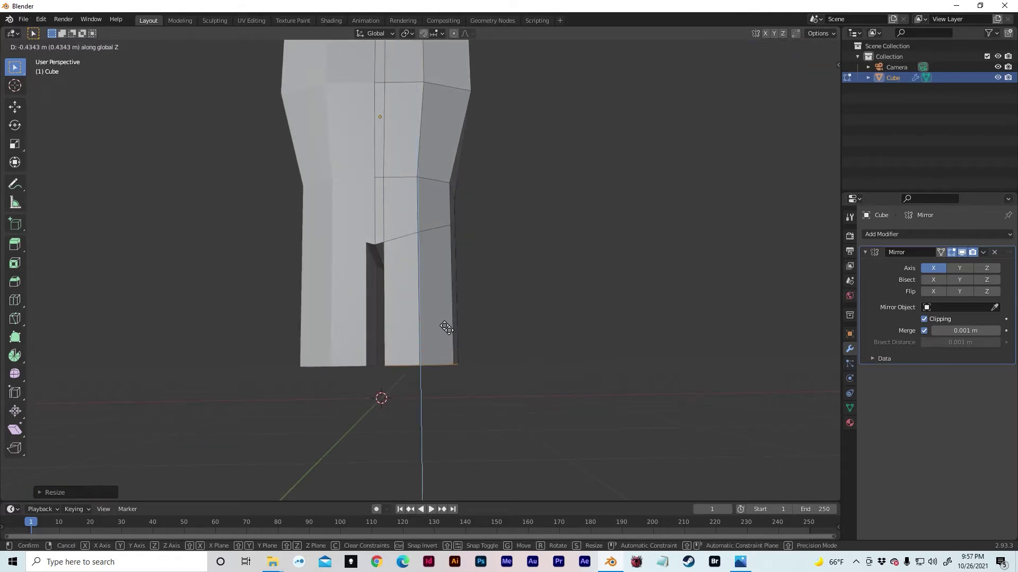
pyautogui.click(445, 328)
# Step: Scale the leg's bottom faces down slightly to taper the leg
pyautogui.moveTo(440, 334); pyautogui.dragTo(511, 345, button='middle')
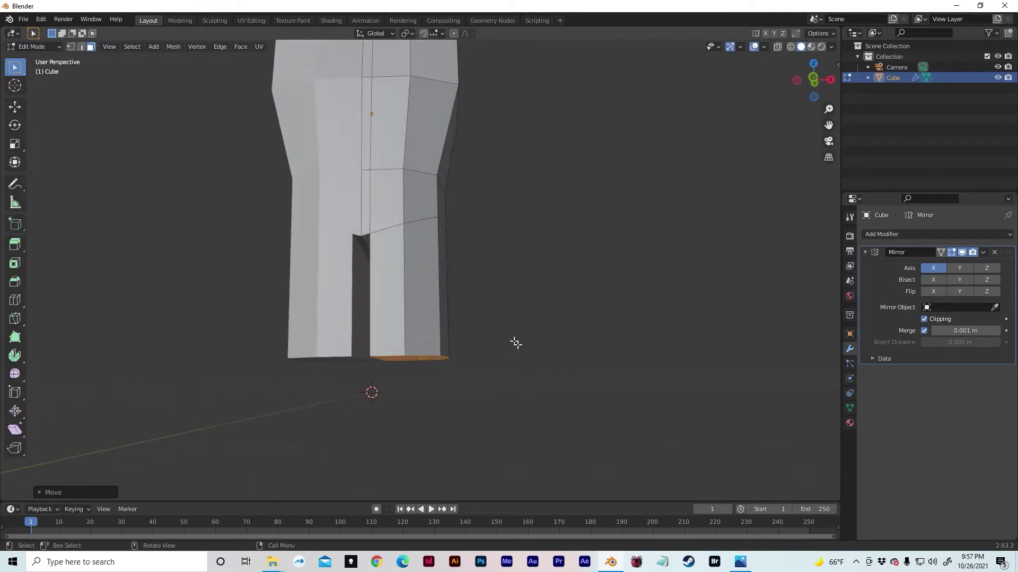
pyautogui.press('s')
pyautogui.click(500, 357)
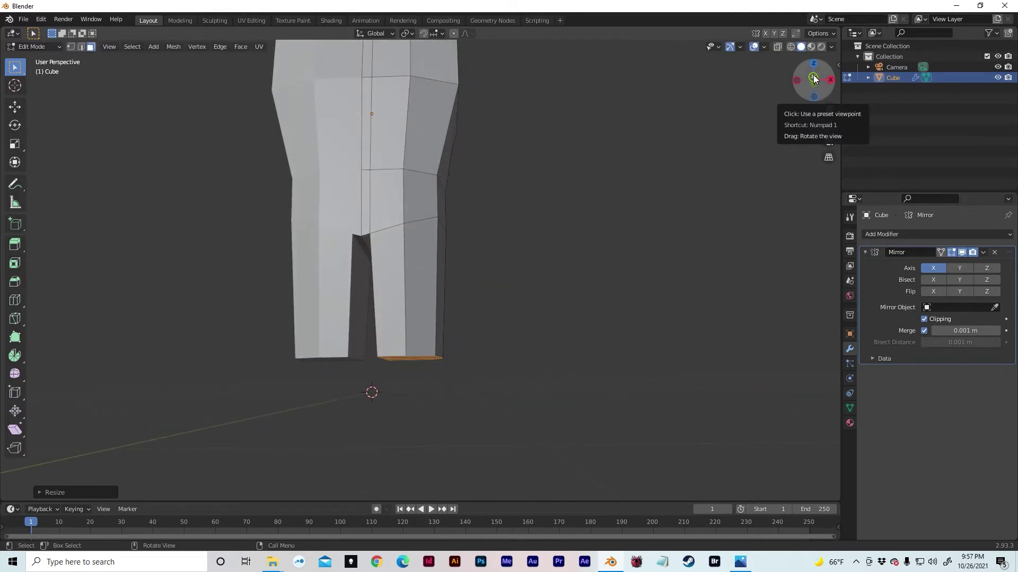
# Step: In Object Mode and front view, lower the whole object about 0.22 m along the Z axis
pyautogui.click(813, 79)
pyautogui.scroll(2, 609, 279)
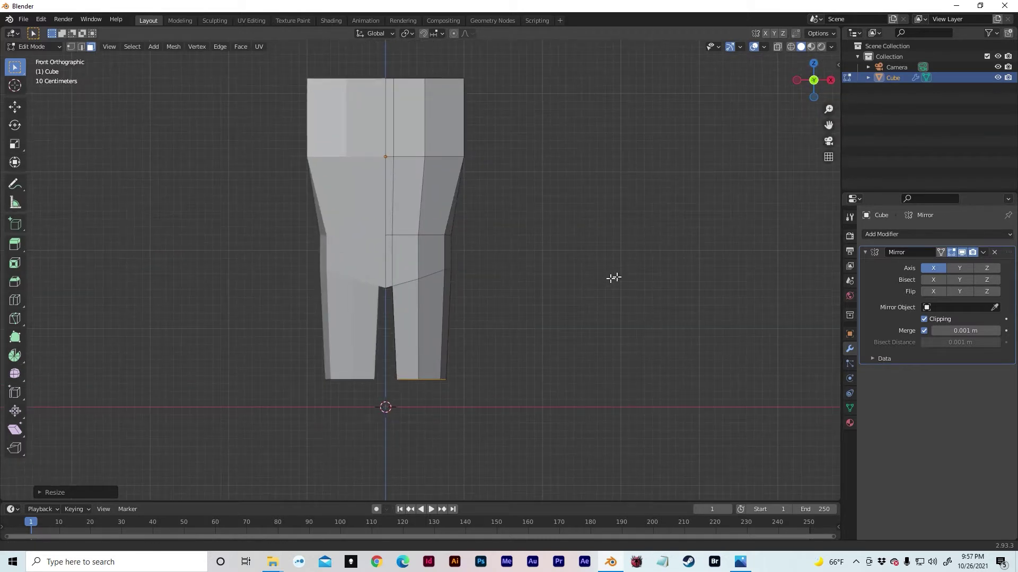
pyautogui.press('Tab')
pyautogui.keyDown('shift'); pyautogui.moveTo(552, 236); pyautogui.dragTo(556, 287, button='middle'); pyautogui.keyUp('shift')
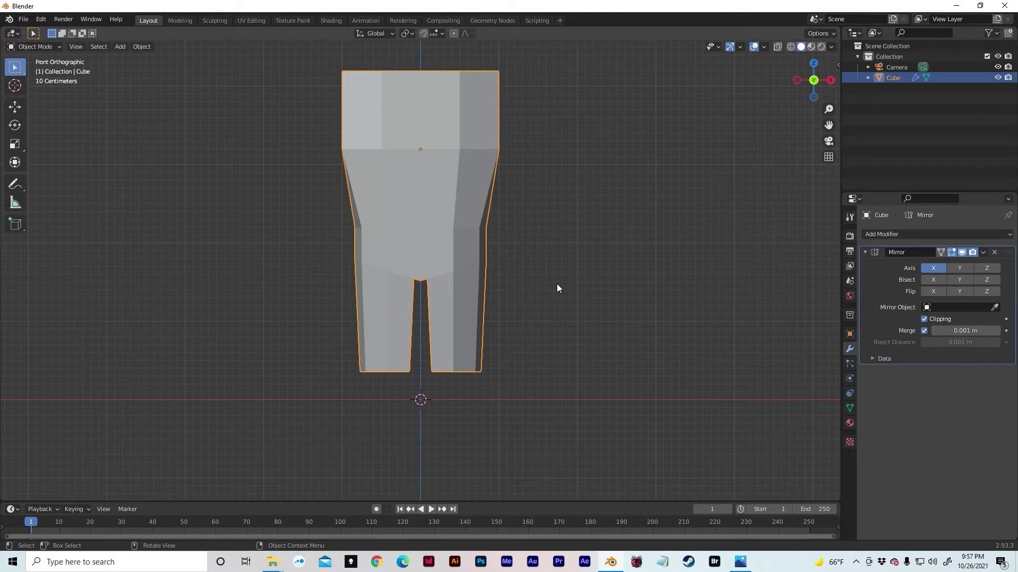
pyautogui.press('g')
pyautogui.press('z')
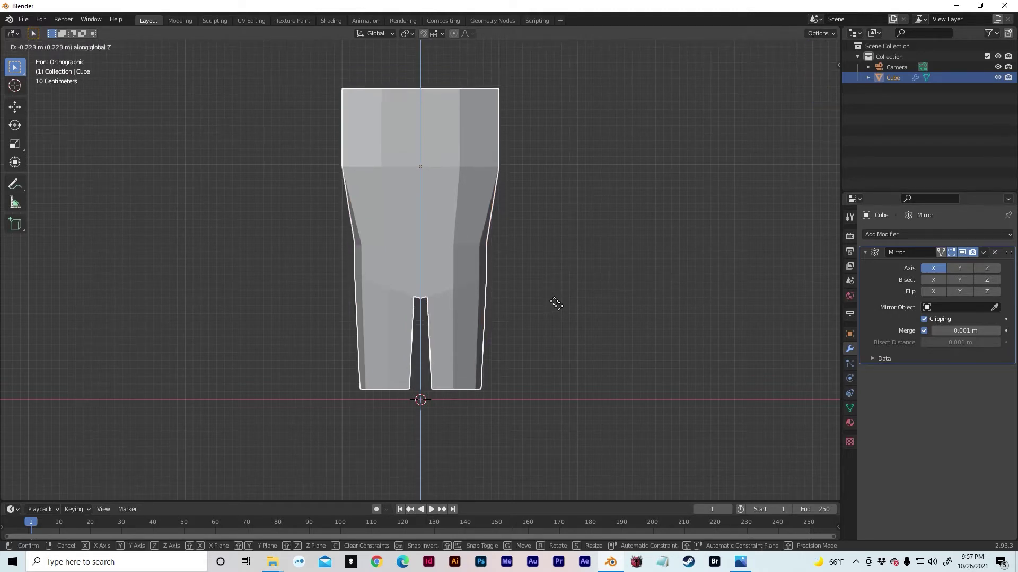
pyautogui.click(555, 303)
# Step: In Edit Mode, raise the leg's bottom faces about 0.3 m along the Z axis and rescale them slightly
pyautogui.press('Tab')
pyautogui.keyDown('shift'); pyautogui.moveTo(564, 313); pyautogui.dragTo(578, 309, button='middle'); pyautogui.keyUp('shift')
pyautogui.scroll(3, 559, 348)
pyautogui.moveTo(559, 348); pyautogui.dragTo(562, 300, button='middle')
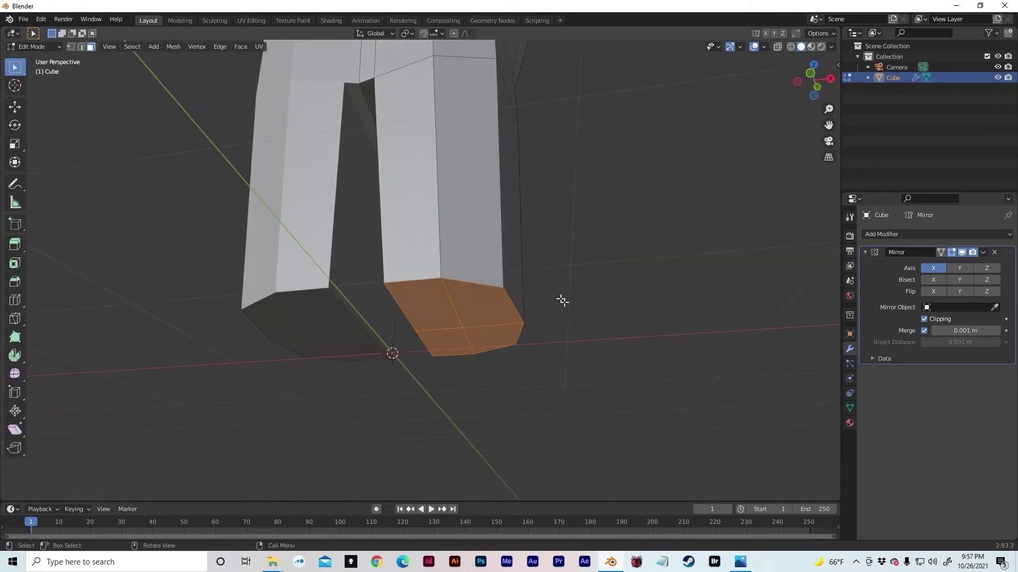
pyautogui.press('g')
pyautogui.press('z')
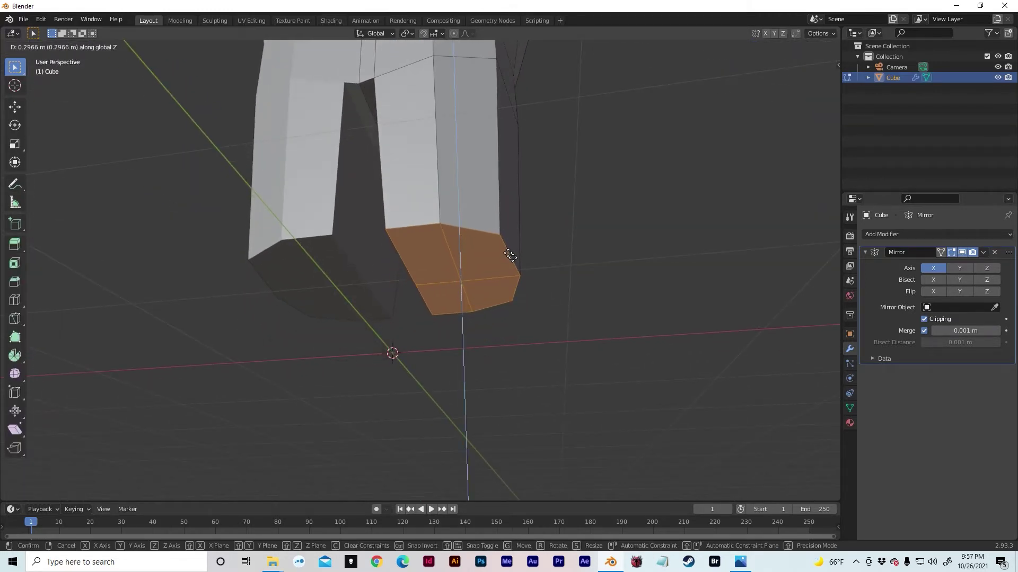
pyautogui.click(509, 254)
pyautogui.press('s')
pyautogui.click(599, 242)
pyautogui.moveTo(599, 243); pyautogui.dragTo(615, 254, button='middle')
# Step: Move the leg's inner front and rear vertical edges outward about 0.07 m along the X axis to widen the gap
pyautogui.press('2')
pyautogui.click(504, 216)
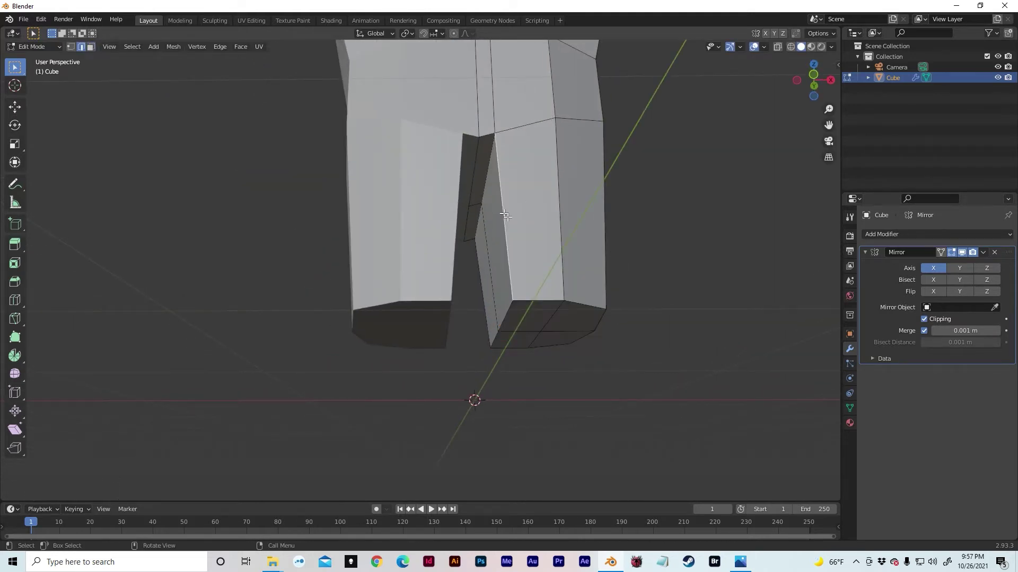
pyautogui.press('g')
pyautogui.press('x')
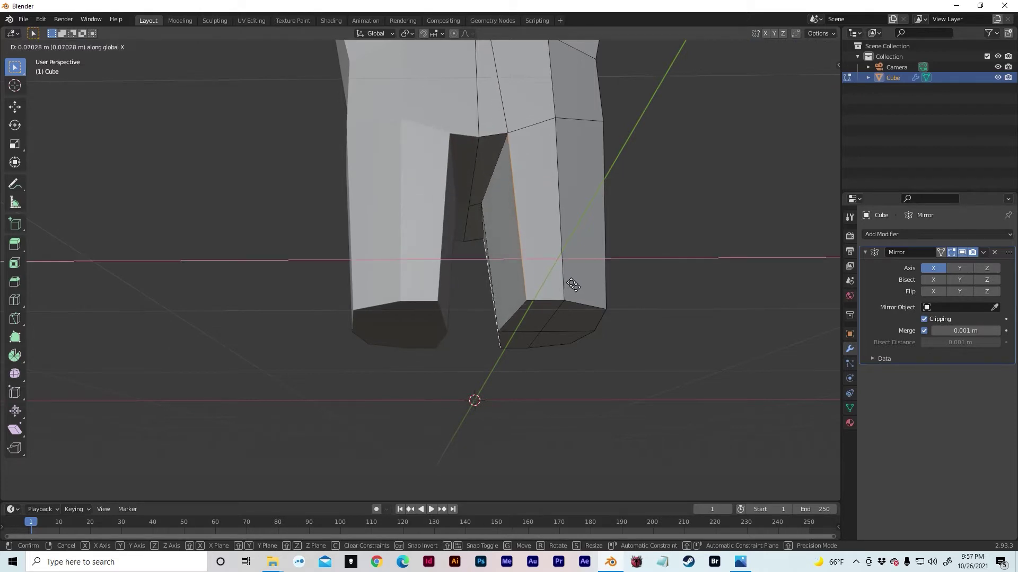
pyautogui.click(573, 285)
pyautogui.keyDown('shift'); pyautogui.moveTo(573, 285); pyautogui.dragTo(564, 296, button='middle'); pyautogui.keyUp('shift')
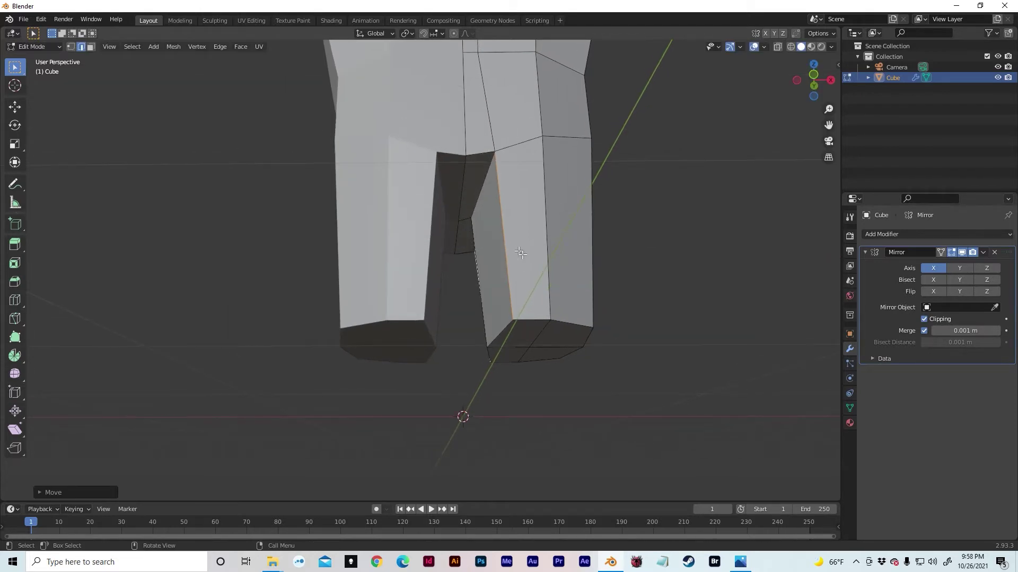
# Step: Move the leg's inner side faces about 0.02 m toward the centre along the X axis
pyautogui.press('3')
pyautogui.moveTo(504, 300); pyautogui.dragTo(514, 300, button='middle')
pyautogui.moveTo(507, 291); pyautogui.dragTo(522, 305)
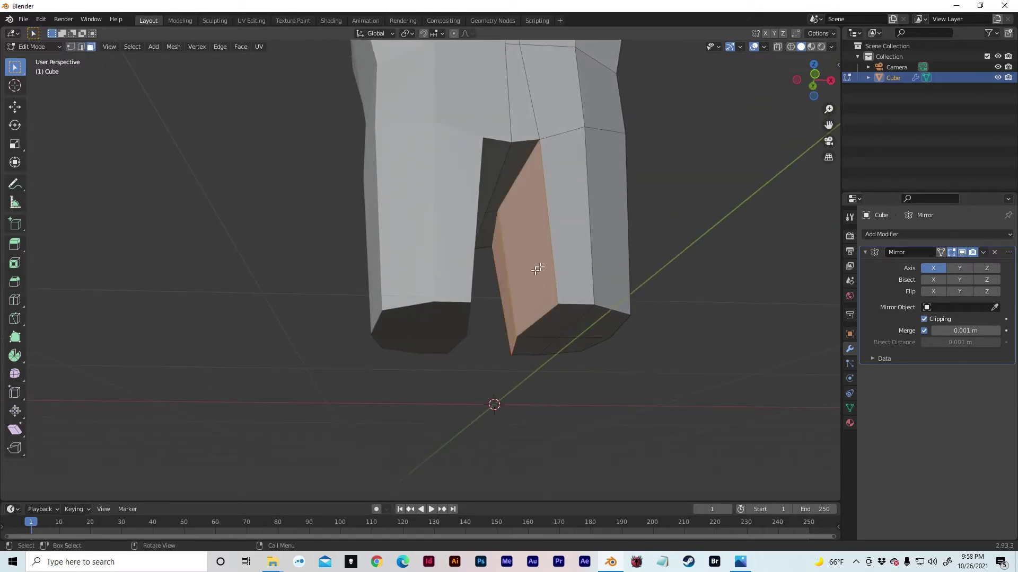
pyautogui.press('g')
pyautogui.press('x')
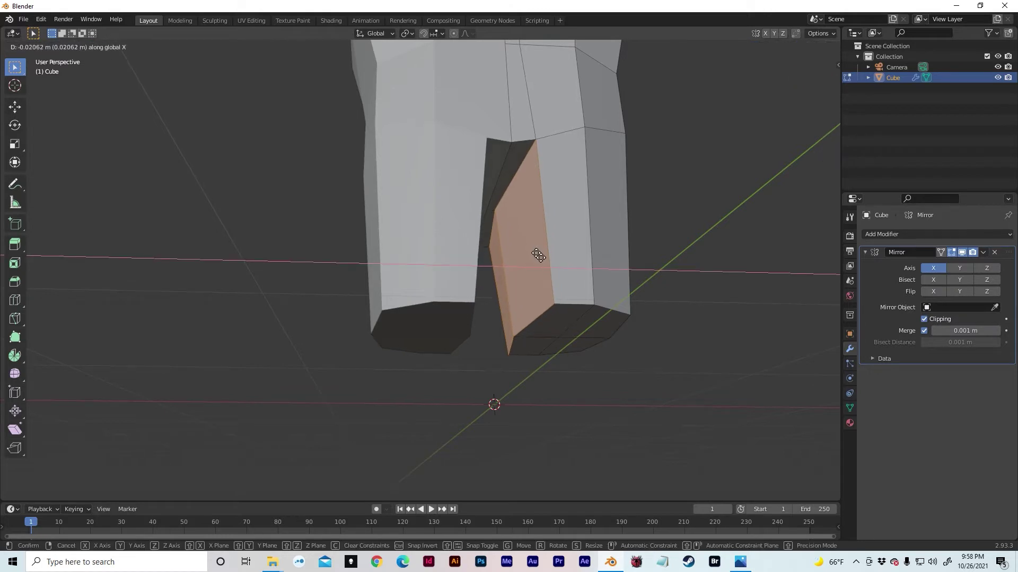
pyautogui.click(537, 255)
pyautogui.moveTo(536, 257); pyautogui.dragTo(541, 302, button='middle')
# Step: Scale the leg's bottom faces down slightly and lower them about 0.07 m along the Z axis
pyautogui.moveTo(469, 350); pyautogui.dragTo(446, 307, button='middle')
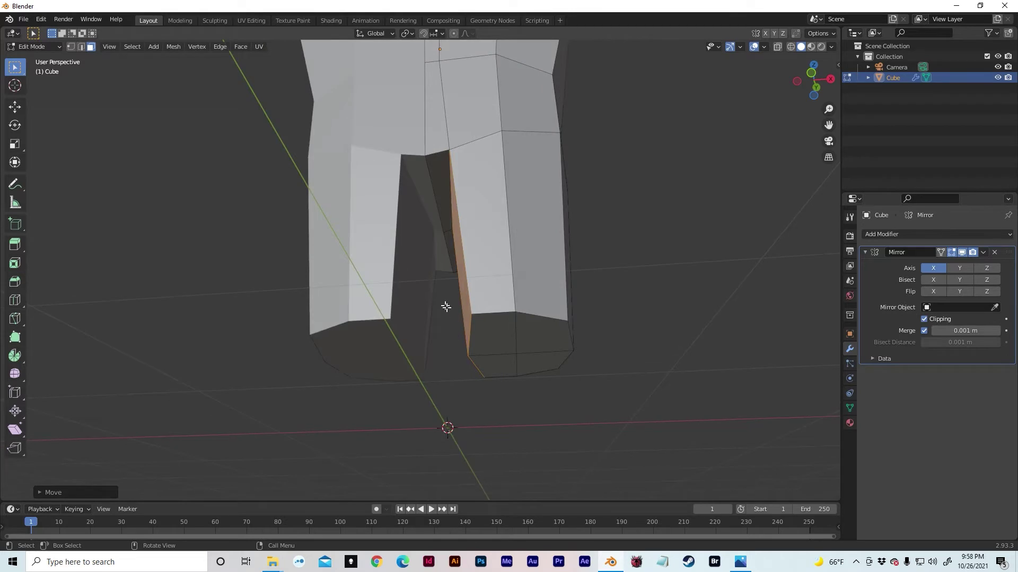
pyautogui.moveTo(492, 331); pyautogui.dragTo(532, 363)
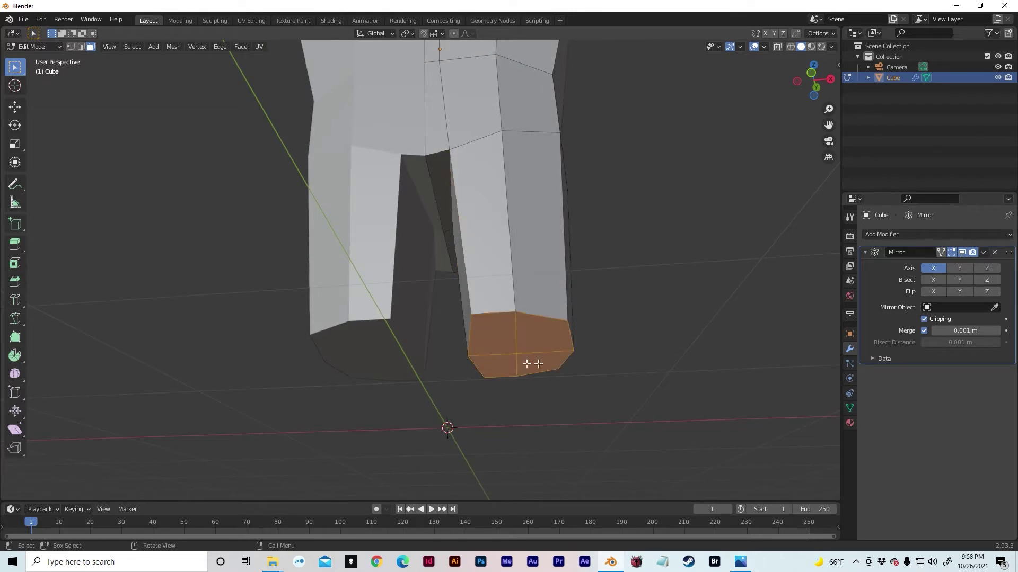
pyautogui.press('s')
pyautogui.click(607, 332)
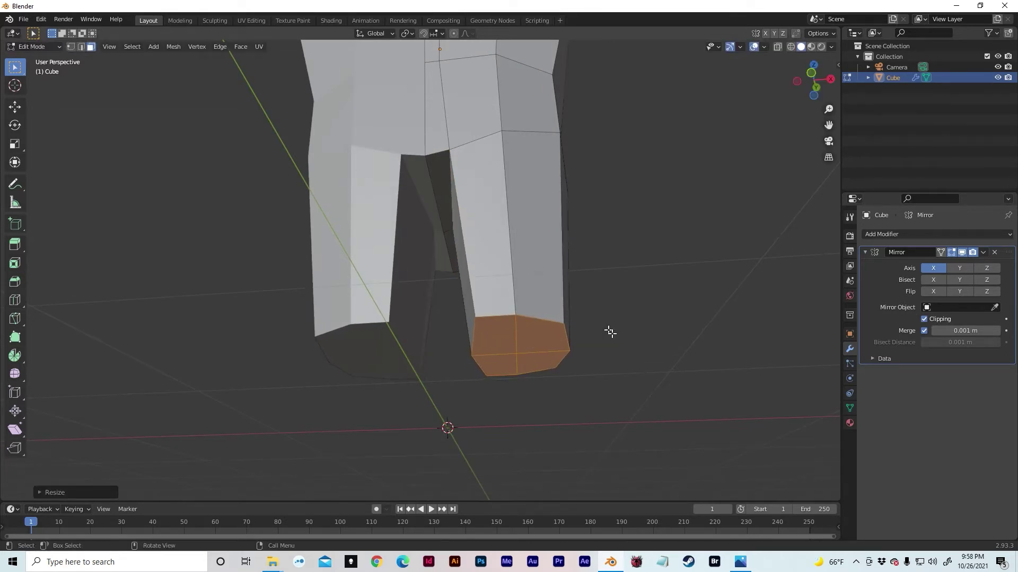
pyautogui.scroll(4, 588, 351)
pyautogui.keyDown('shift'); pyautogui.moveTo(587, 352); pyautogui.dragTo(635, 241, button='middle'); pyautogui.keyUp('shift')
pyautogui.press('g')
pyautogui.press('z')
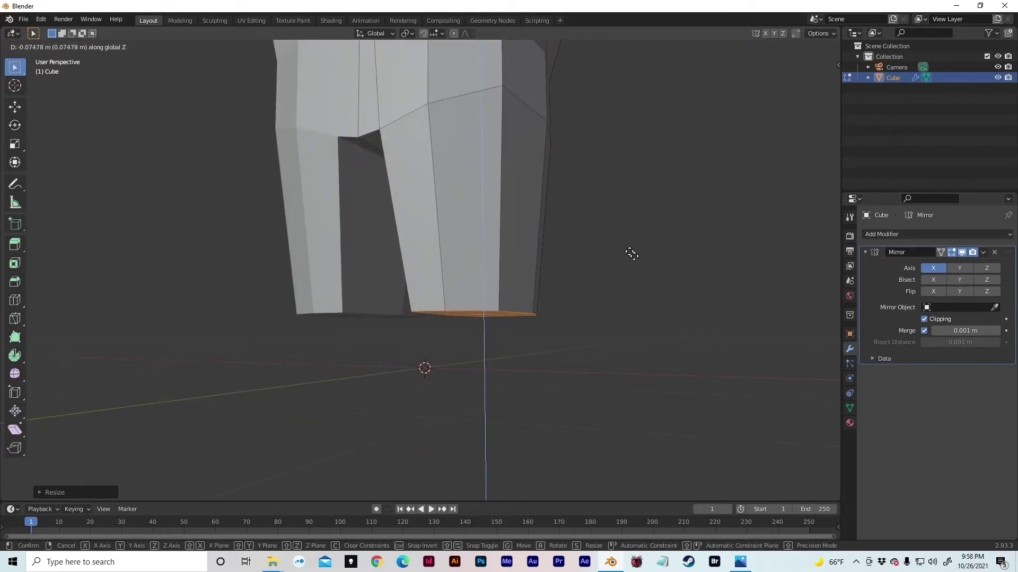
pyautogui.click(631, 254)
pyautogui.moveTo(629, 254); pyautogui.dragTo(696, 254, button='middle')
# Step: Move the front inner vertex of the leg's bottom about 0.02 m outward along the X axis
pyautogui.press('1')
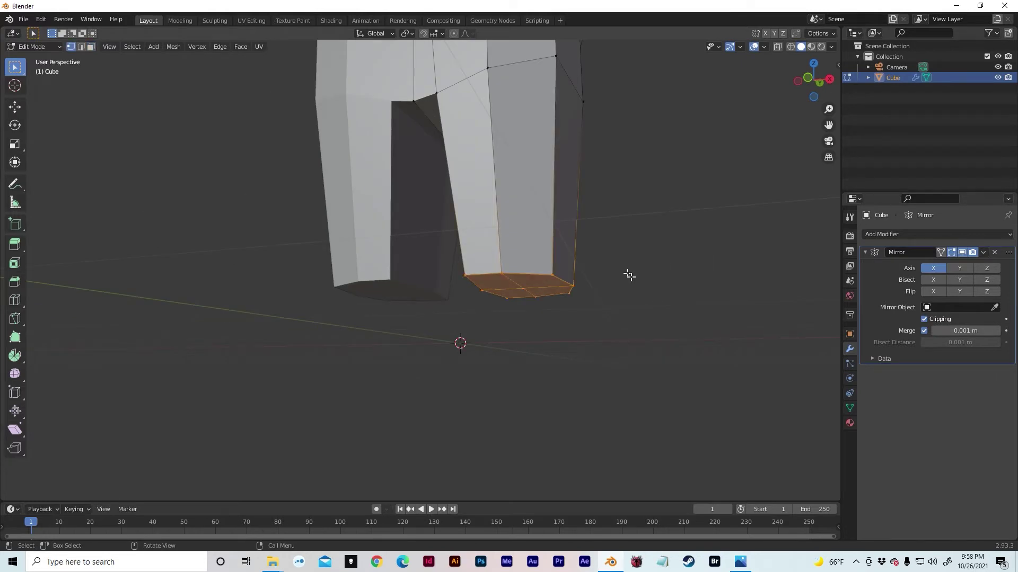
pyautogui.click(467, 278)
pyautogui.moveTo(467, 278); pyautogui.dragTo(479, 276, button='middle')
pyautogui.press('g')
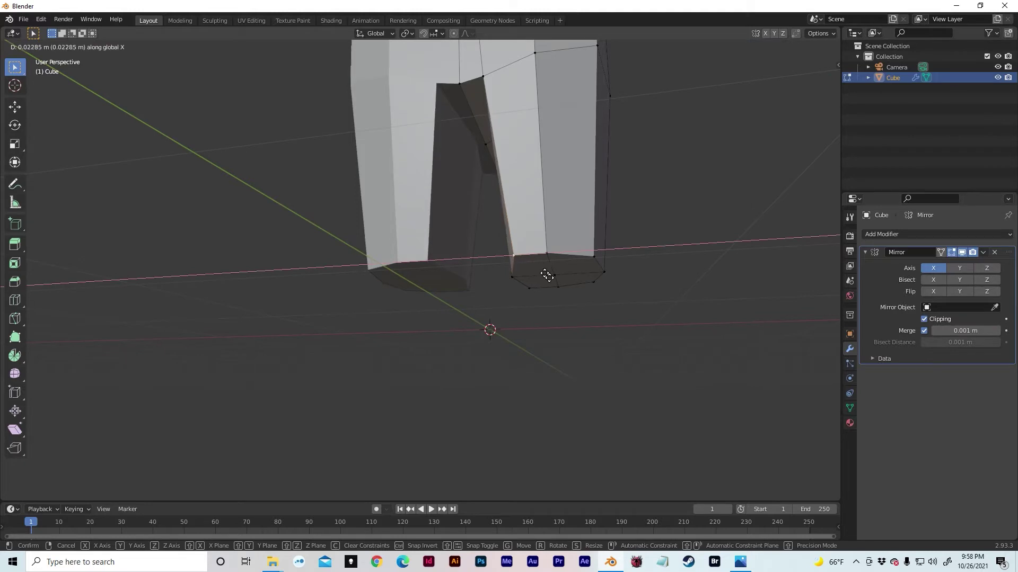
pyautogui.click(545, 275)
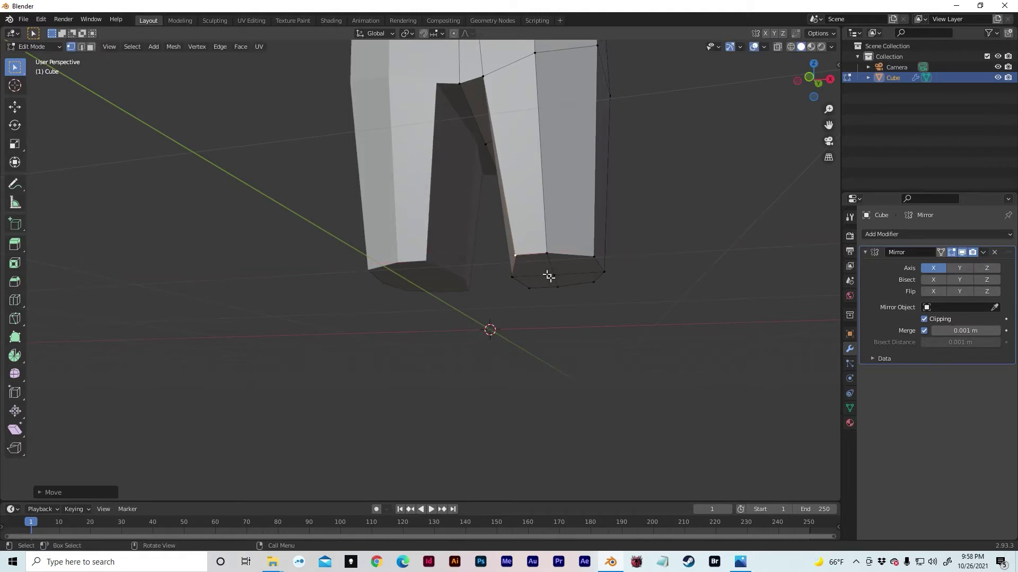
# Step: In bottom view, scale the leg's bottom faces to about 0.79 along the Y axis
pyautogui.click(815, 99)
pyautogui.keyDown('shift'); pyautogui.moveTo(680, 205); pyautogui.dragTo(651, 433, button='middle'); pyautogui.keyUp('shift')
pyautogui.scroll(4, 651, 433)
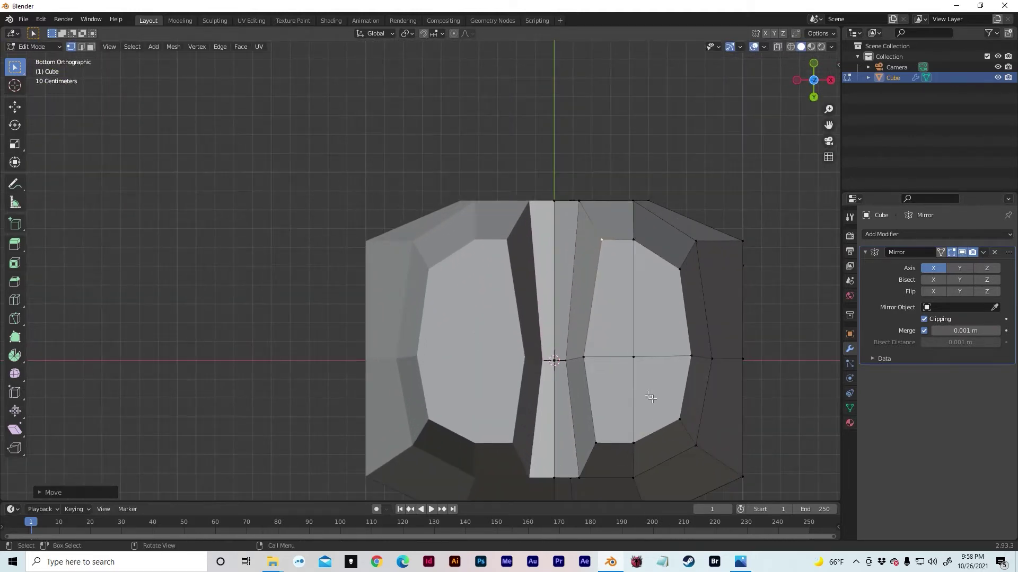
pyautogui.press('3')
pyautogui.moveTo(544, 303); pyautogui.dragTo(619, 336)
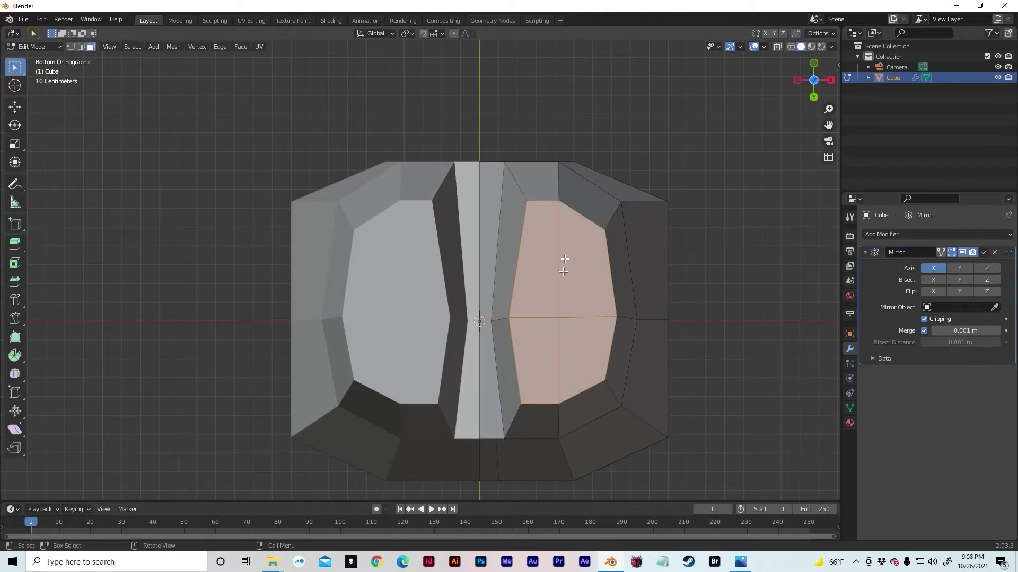
pyautogui.press('s')
pyautogui.press('y')
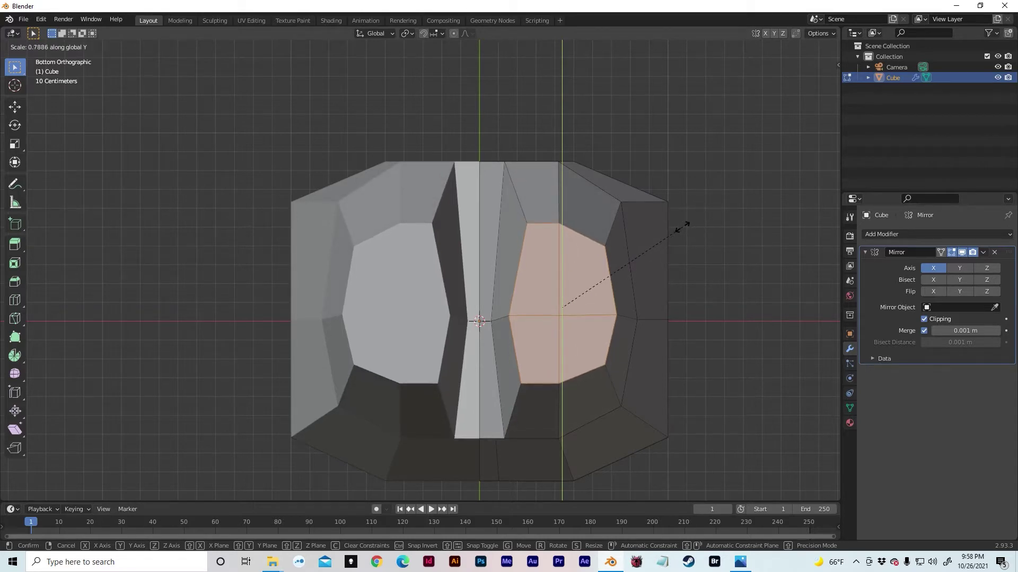
pyautogui.click(683, 228)
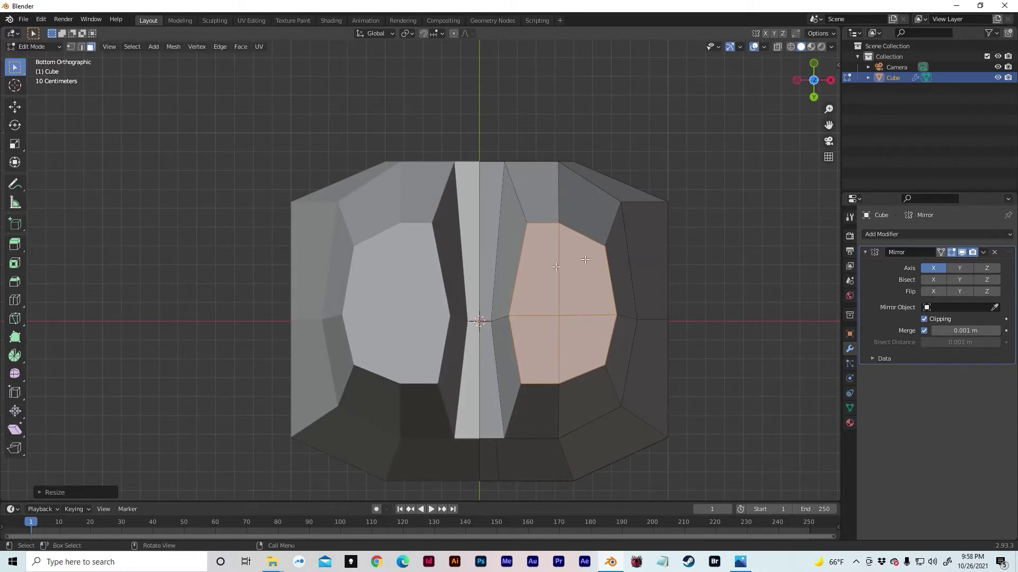
# Step: Reposition the front and rear inner corner vertices of the leg's bottom to give it a rounder outline
pyautogui.press('1')
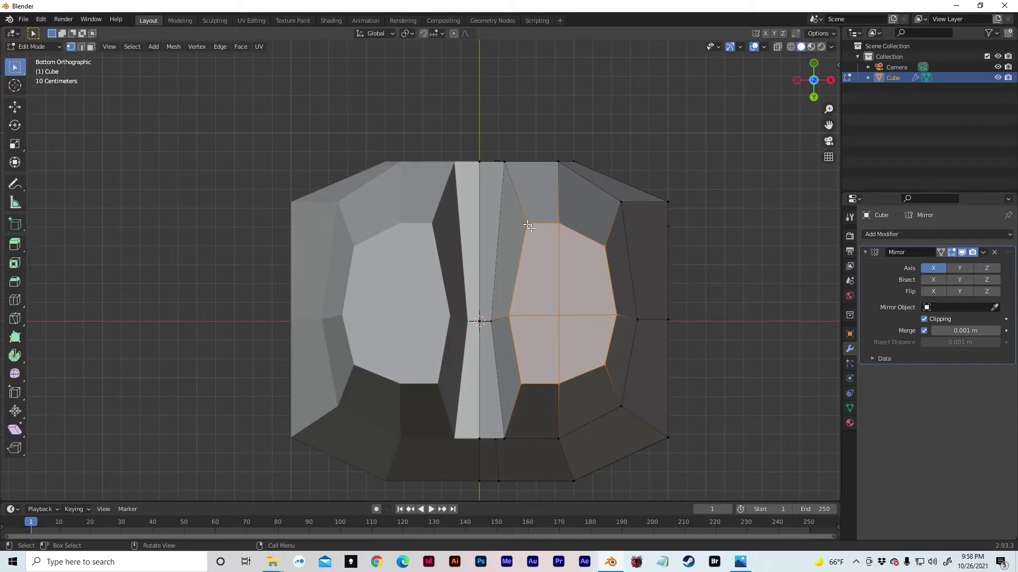
pyautogui.click(528, 224)
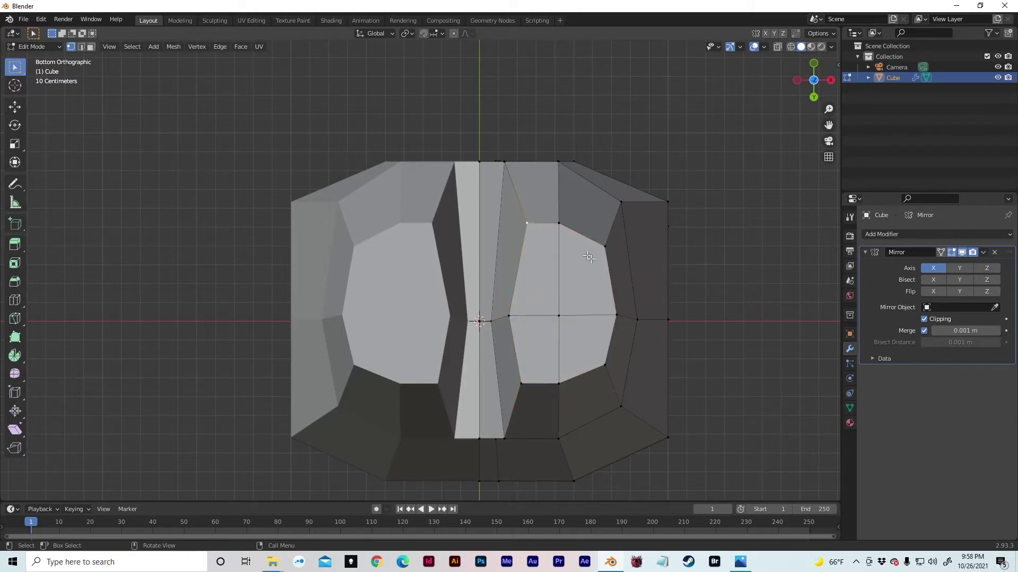
pyautogui.press('g')
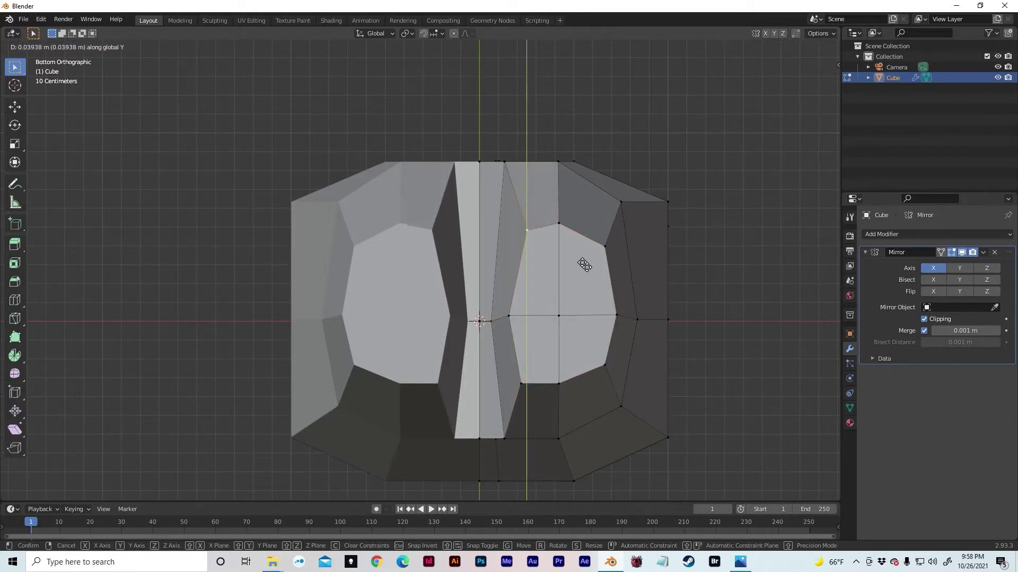
pyautogui.click(584, 275)
pyautogui.press('g')
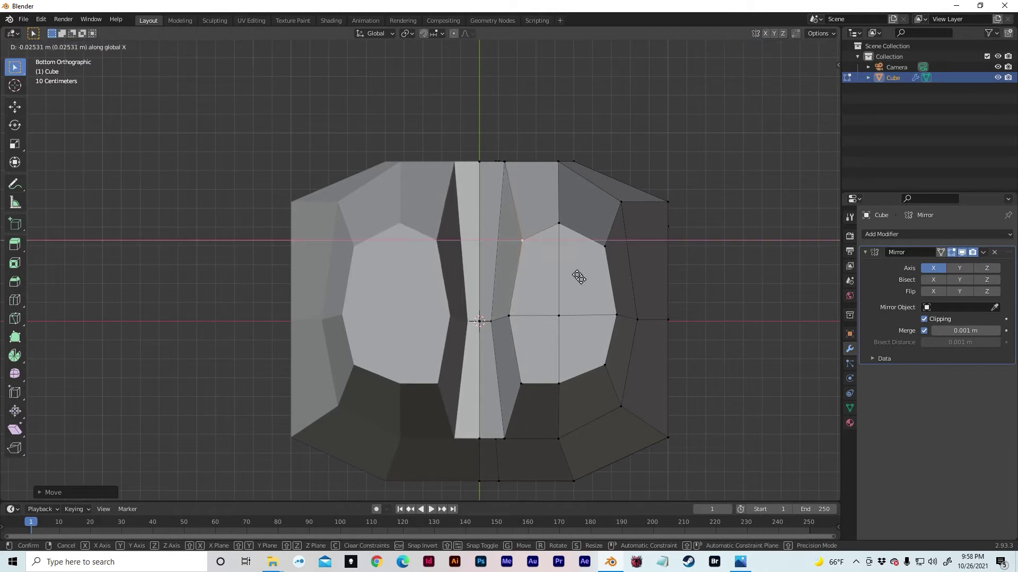
pyautogui.click(577, 278)
pyautogui.click(520, 379)
pyautogui.press('g')
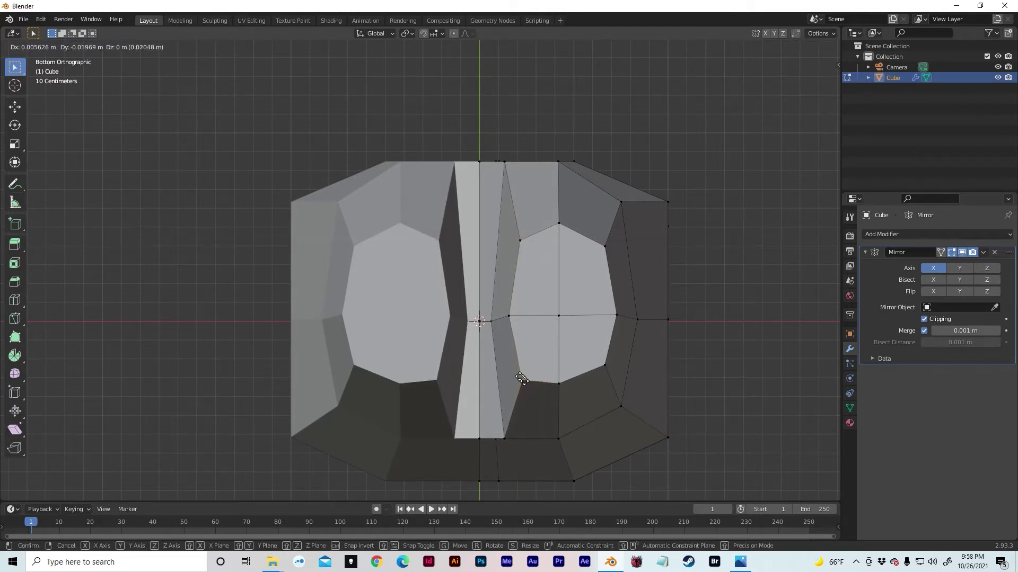
pyautogui.click(518, 369)
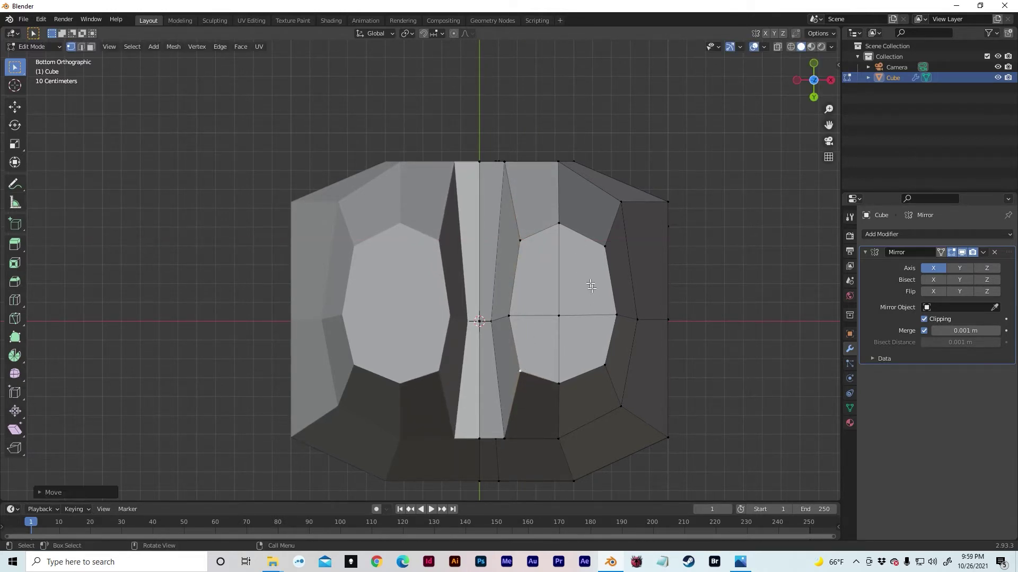
# Step: Extrude the leg's bottom faces in place and scale them inward to form a rim
pyautogui.moveTo(585, 291); pyautogui.dragTo(625, 342, button='middle')
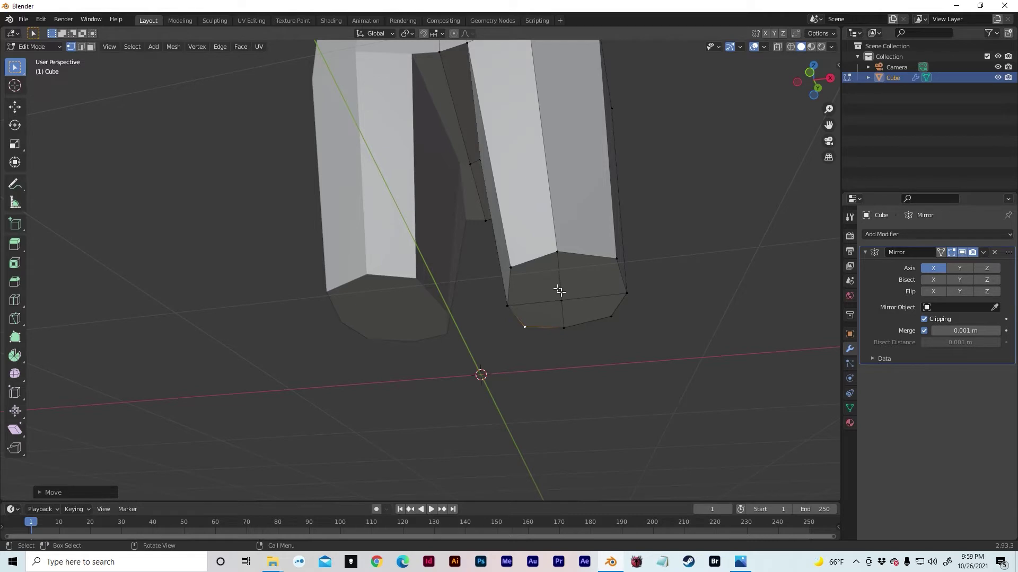
pyautogui.moveTo(586, 304); pyautogui.dragTo(543, 304, button='middle')
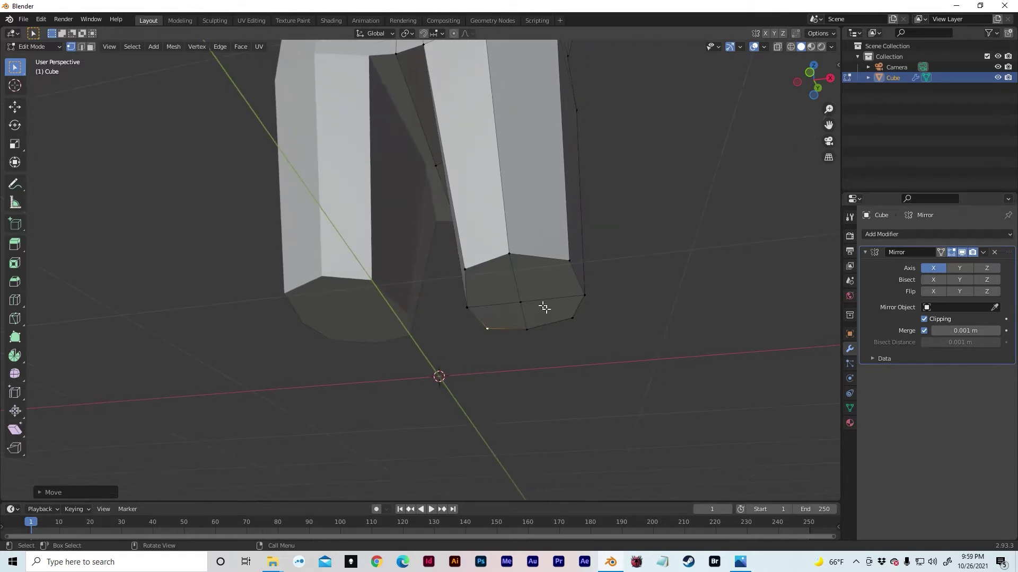
pyautogui.press('3')
pyautogui.click(539, 316)
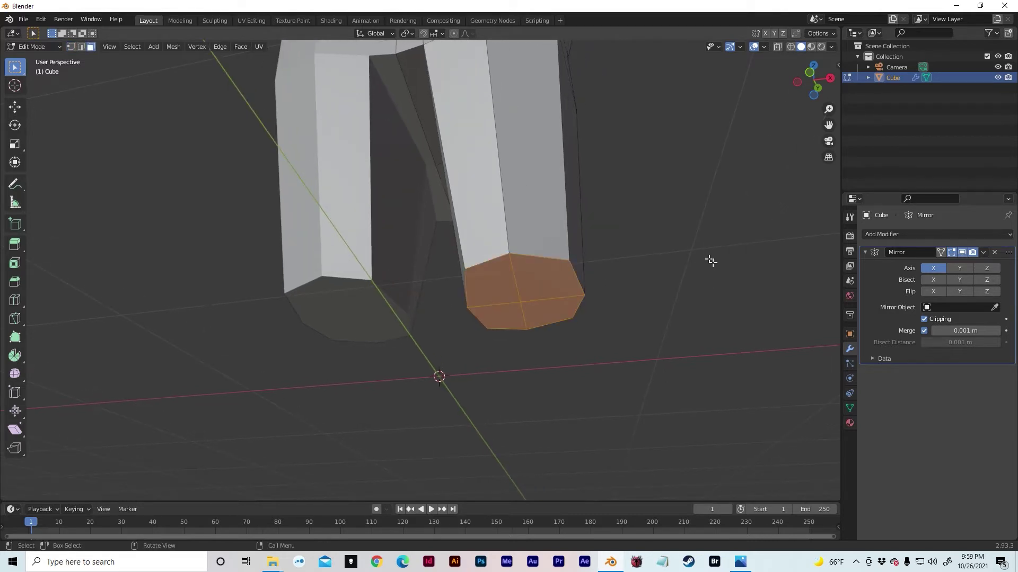
pyautogui.press('s')
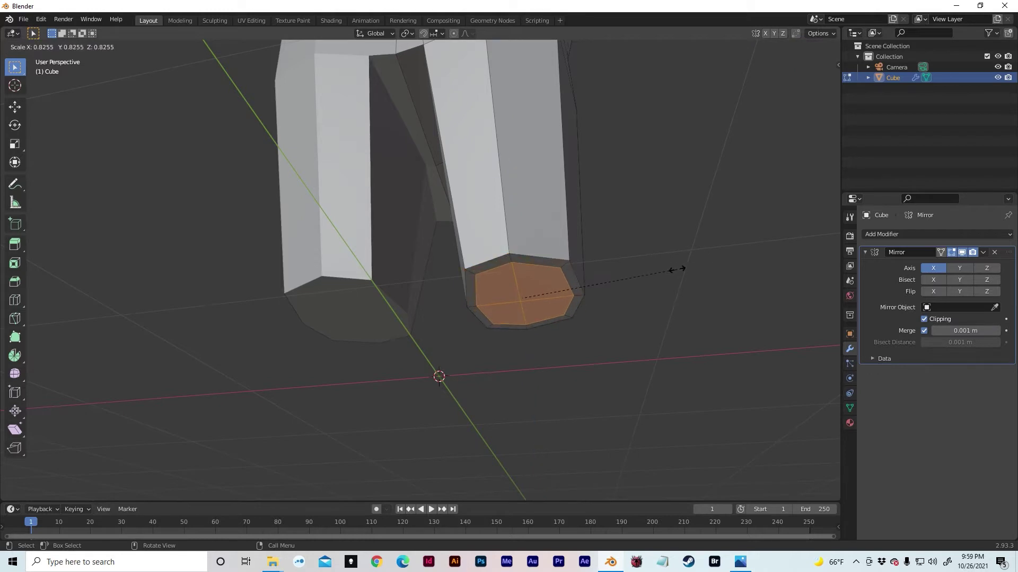
pyautogui.click(658, 275)
# Step: Extrude the inset bottom faces down about 0.17 m, then lower them about 0.15 m more along Z to near ground level
pyautogui.press('e')
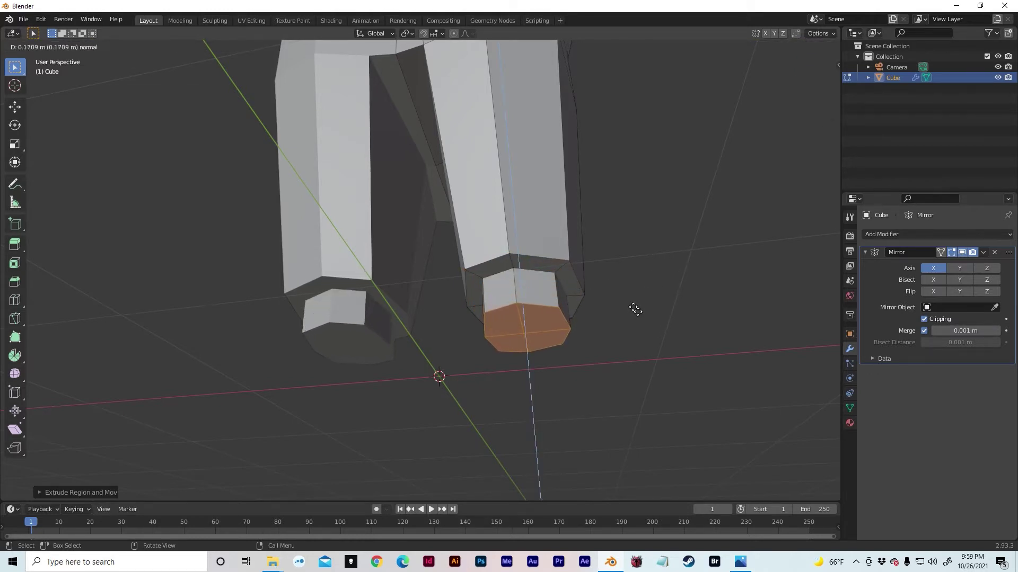
pyautogui.click(635, 310)
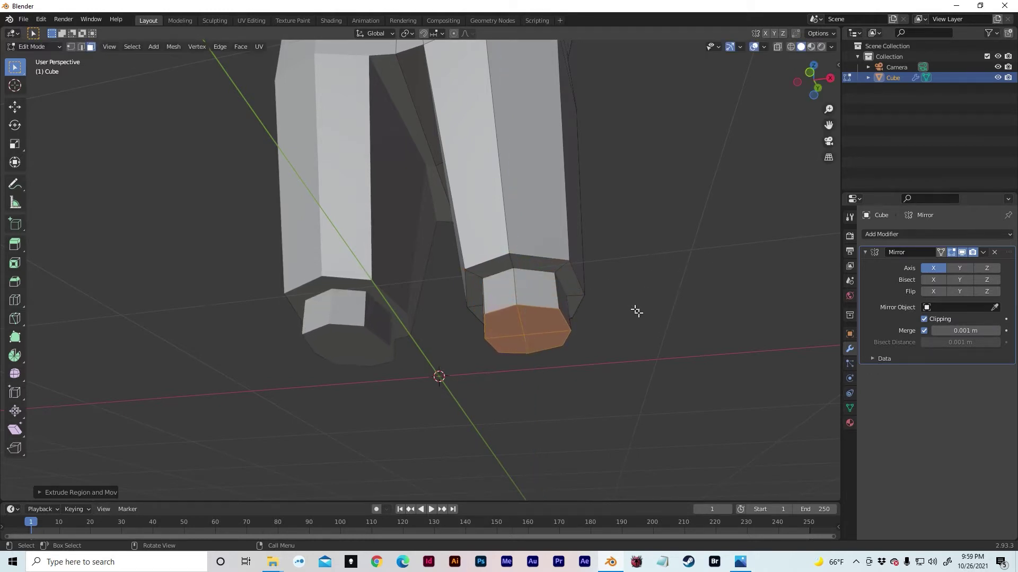
pyautogui.click(807, 75)
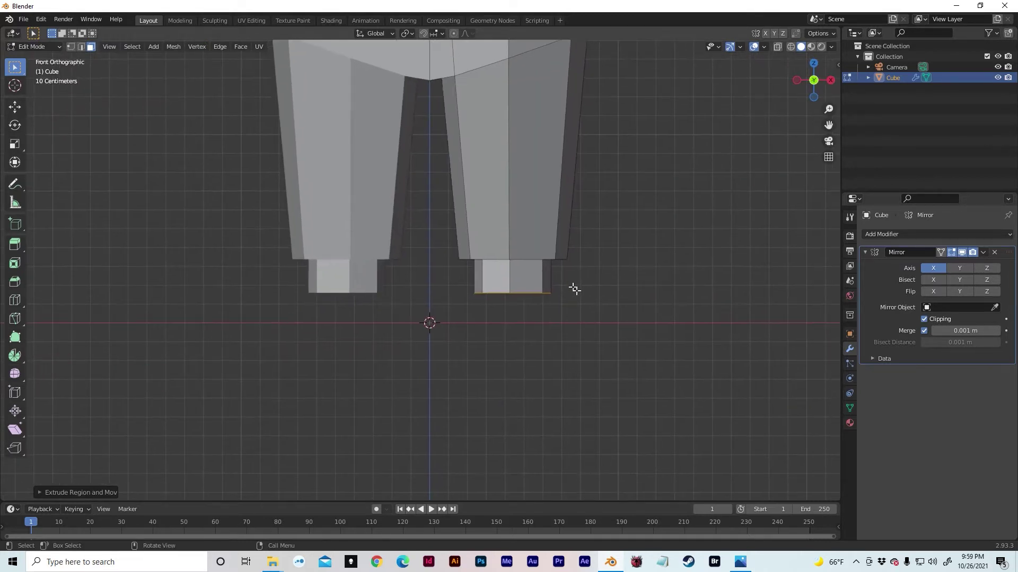
pyautogui.press('g')
pyautogui.press('z')
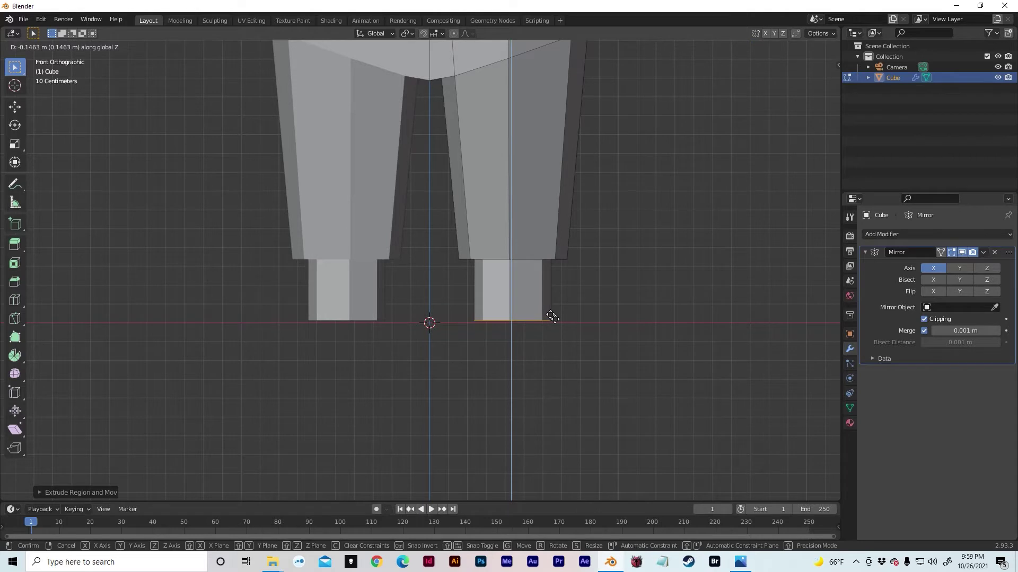
pyautogui.click(551, 318)
# Step: Add one horizontal loop cut around the ankle and slide it upward by a factor of about 0.53
pyautogui.moveTo(618, 266); pyautogui.dragTo(575, 320, button='middle')
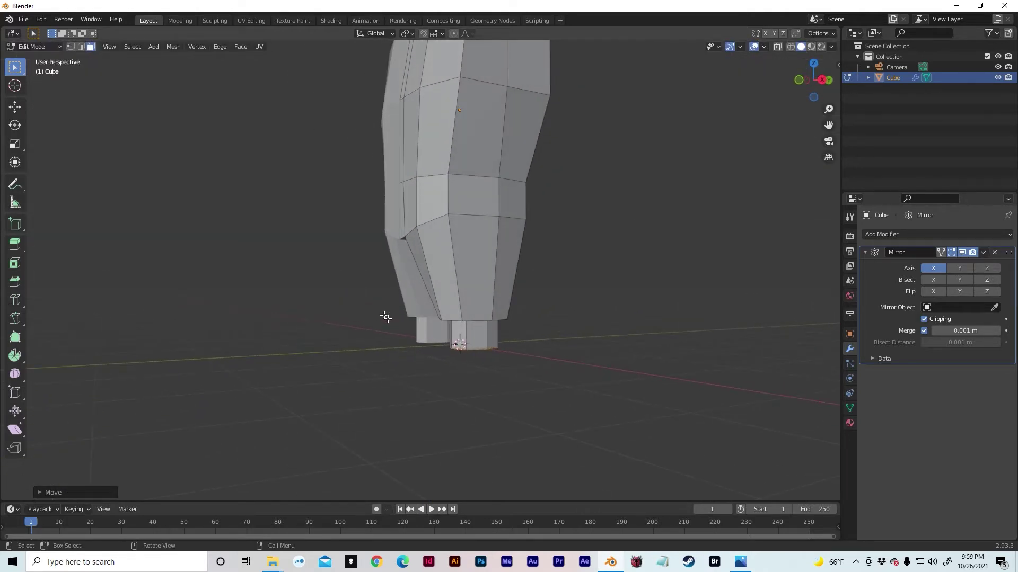
pyautogui.moveTo(493, 324); pyautogui.dragTo(529, 262, button='middle')
pyautogui.scroll(3, 538, 302)
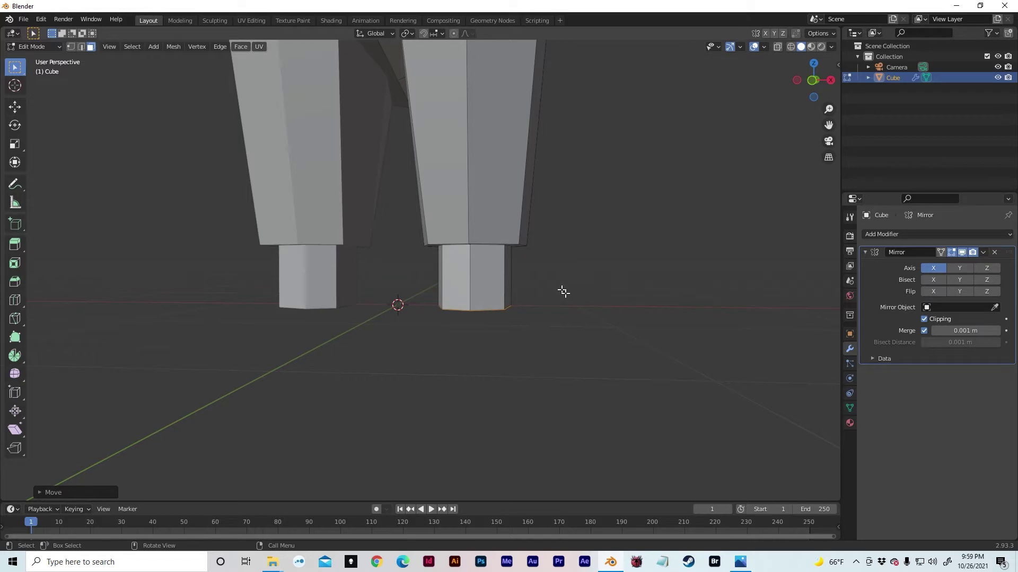
pyautogui.moveTo(566, 289); pyautogui.dragTo(572, 290, button='middle')
pyautogui.hotkey('ctrl', 'r')
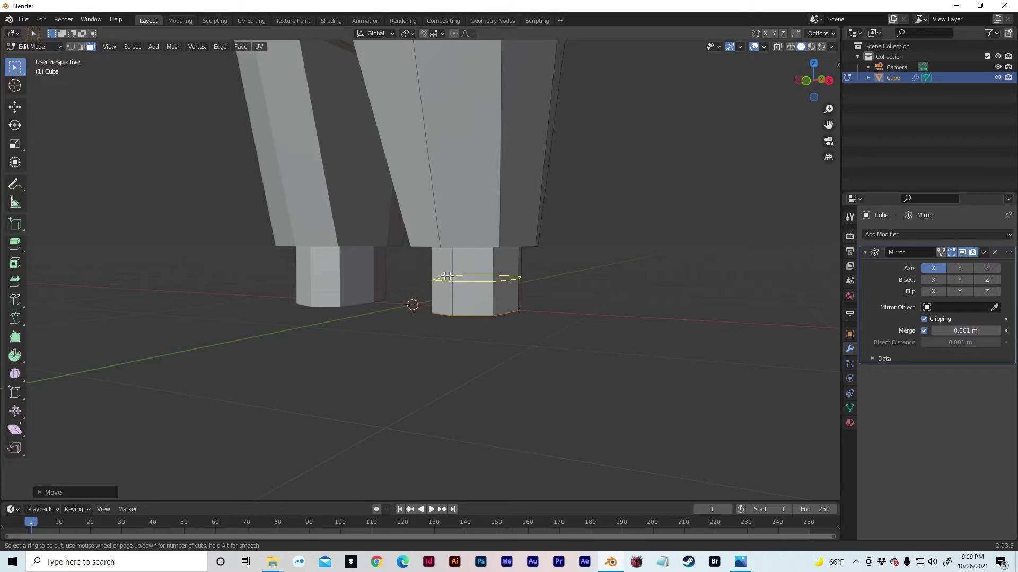
pyautogui.click(445, 279)
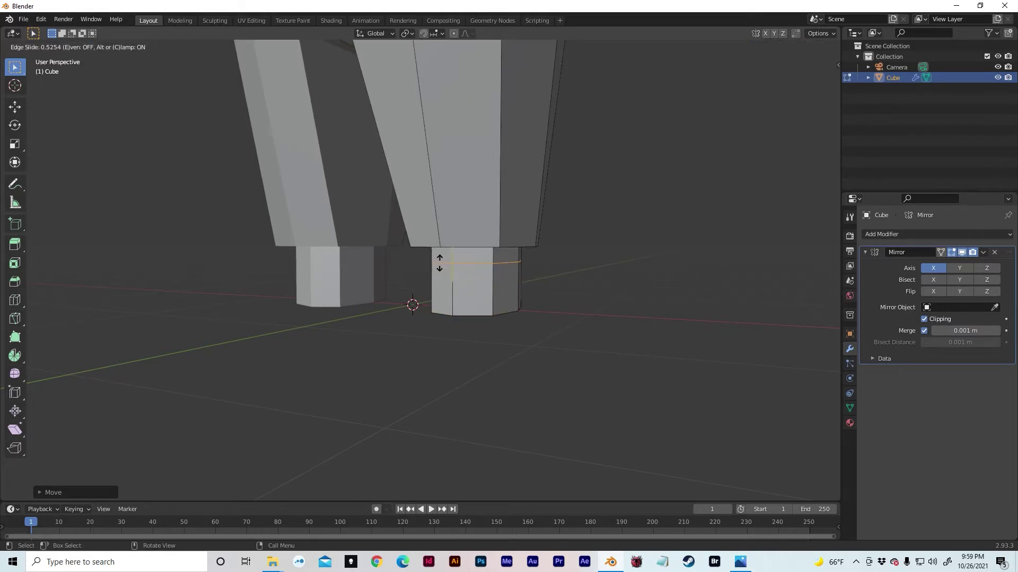
pyautogui.click(440, 263)
pyautogui.moveTo(440, 262); pyautogui.dragTo(540, 299, button='middle')
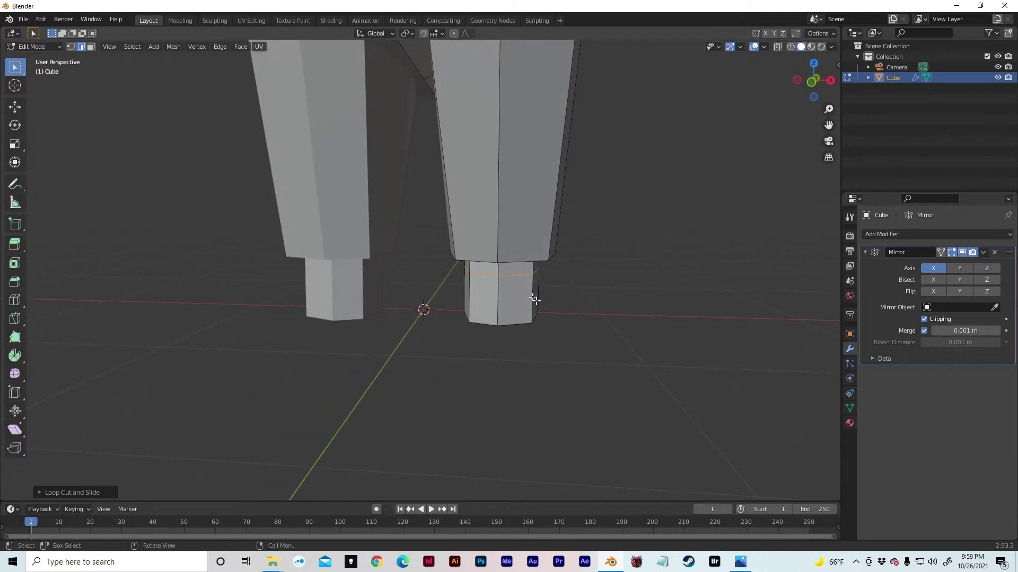
# Step: Scale the two outer vertical corner edges on the ankle's front inward along X to about 0.81
pyautogui.click(533, 300)
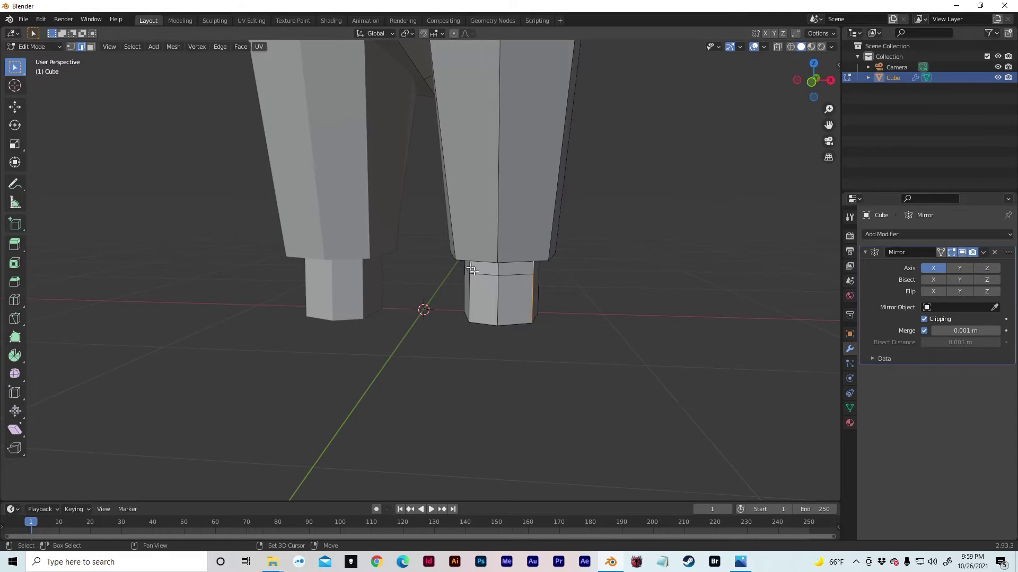
pyautogui.scroll(6, 559, 291)
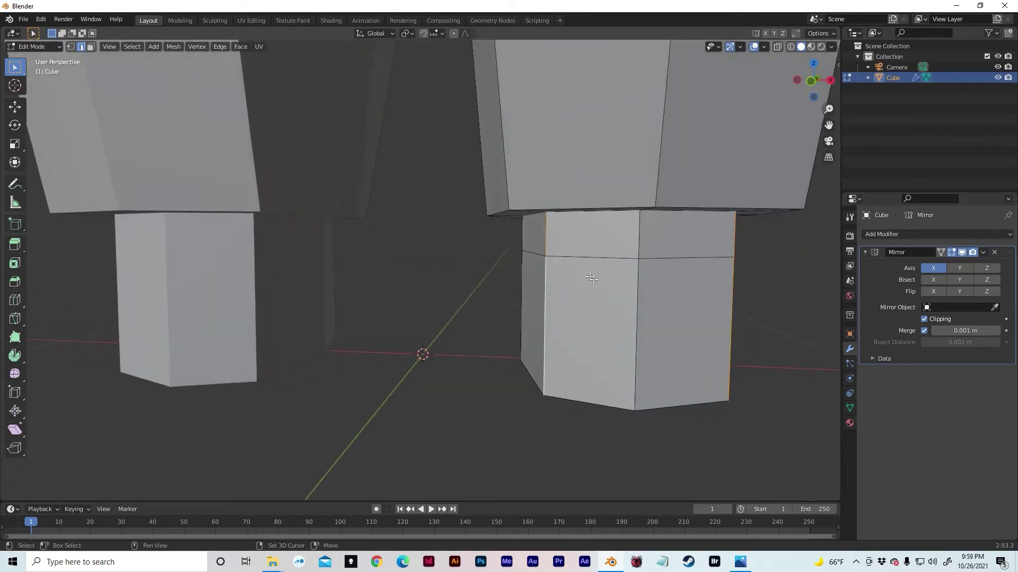
pyautogui.press('s')
pyautogui.press('x')
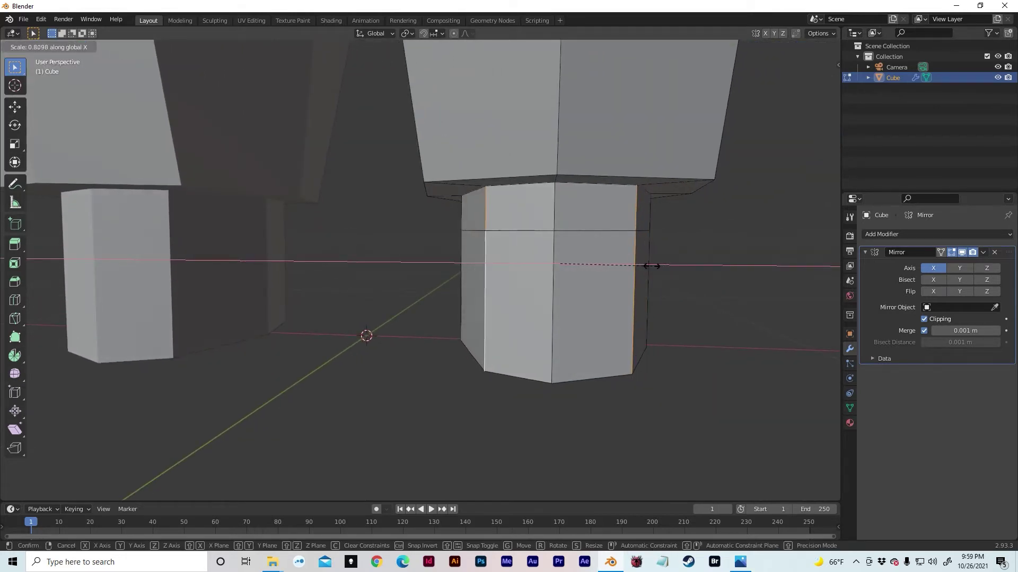
pyautogui.click(643, 266)
# Step: Extrude the front faces below the ankle's loop cut about 0.86 m forward along Y to form the foot
pyautogui.moveTo(641, 265); pyautogui.dragTo(603, 272, button='middle')
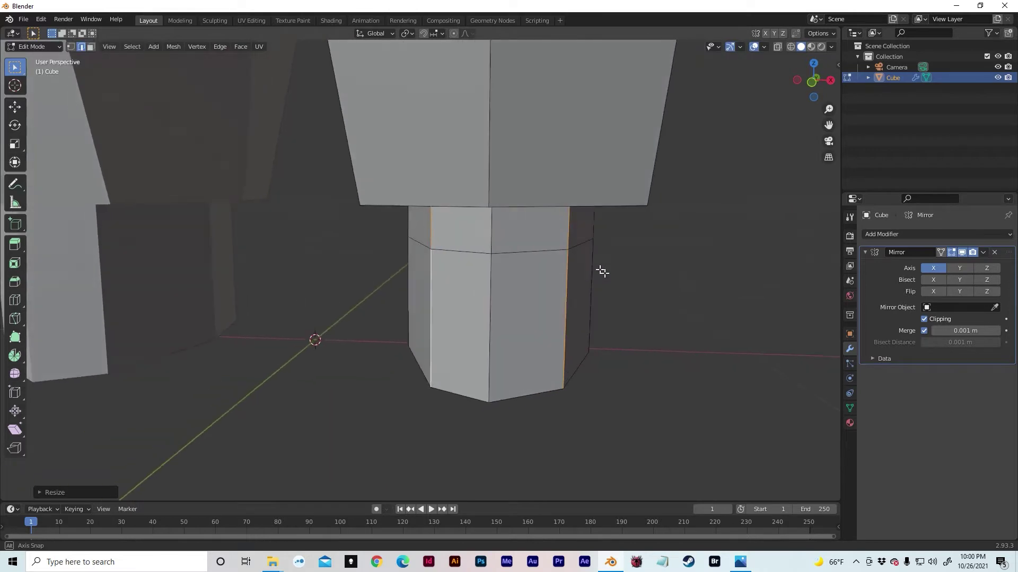
pyautogui.press('3')
pyautogui.click(587, 273)
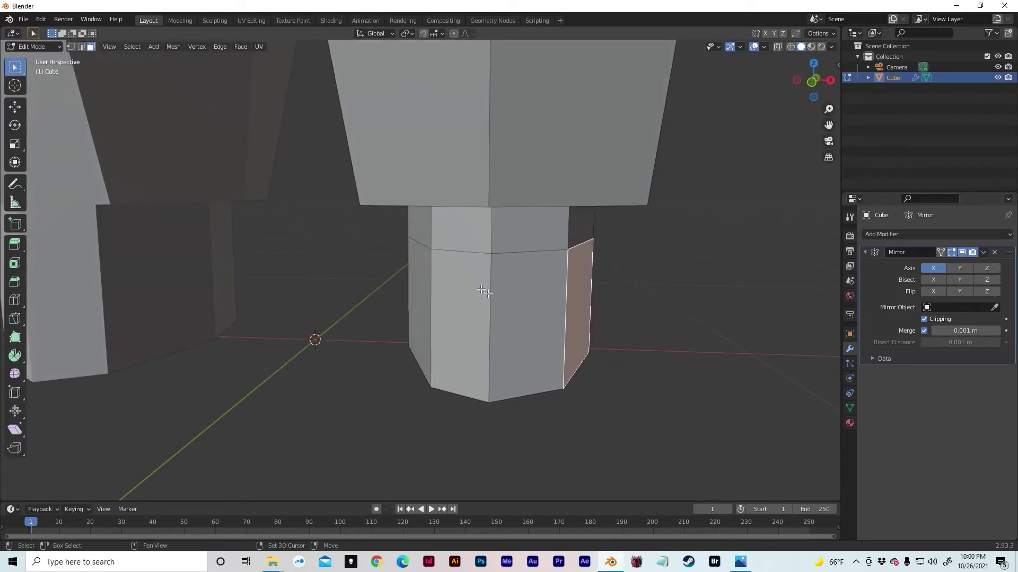
pyautogui.keyDown('ctrl'); pyautogui.click(421, 296); pyautogui.keyUp('ctrl')
pyautogui.moveTo(453, 307); pyautogui.dragTo(514, 307, button='middle')
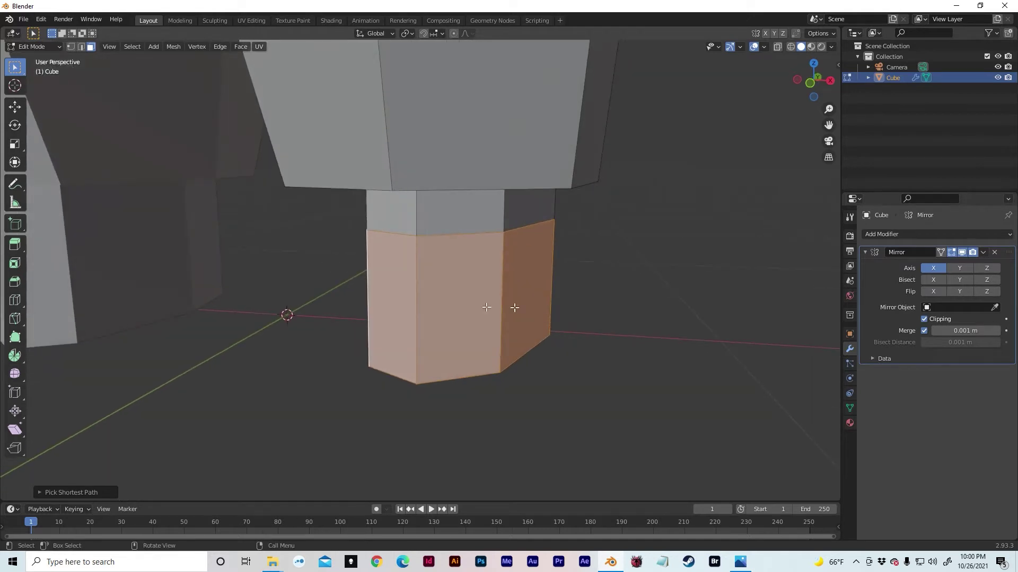
pyautogui.scroll(-4, 462, 317)
pyautogui.press('e')
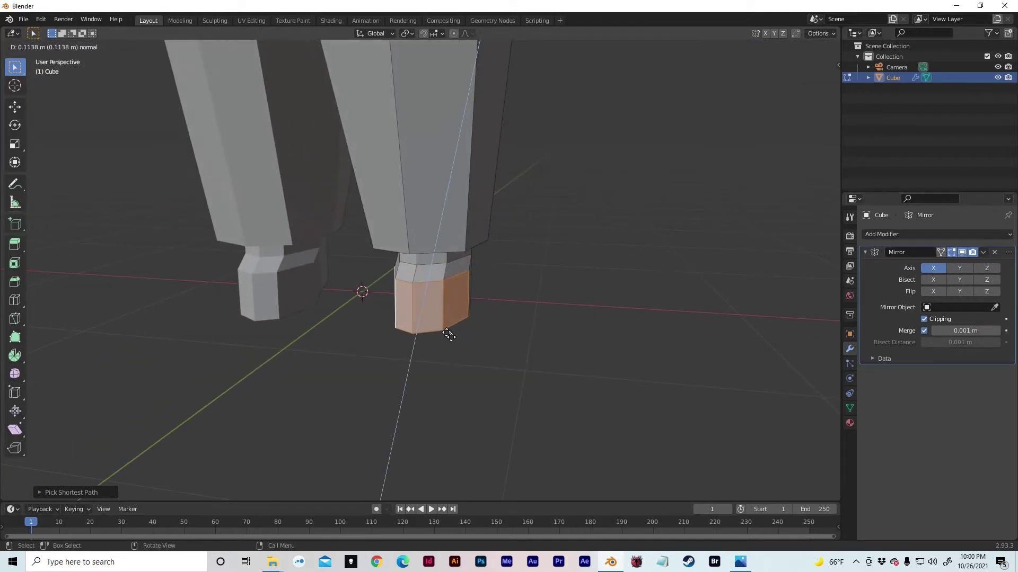
pyautogui.press('y')
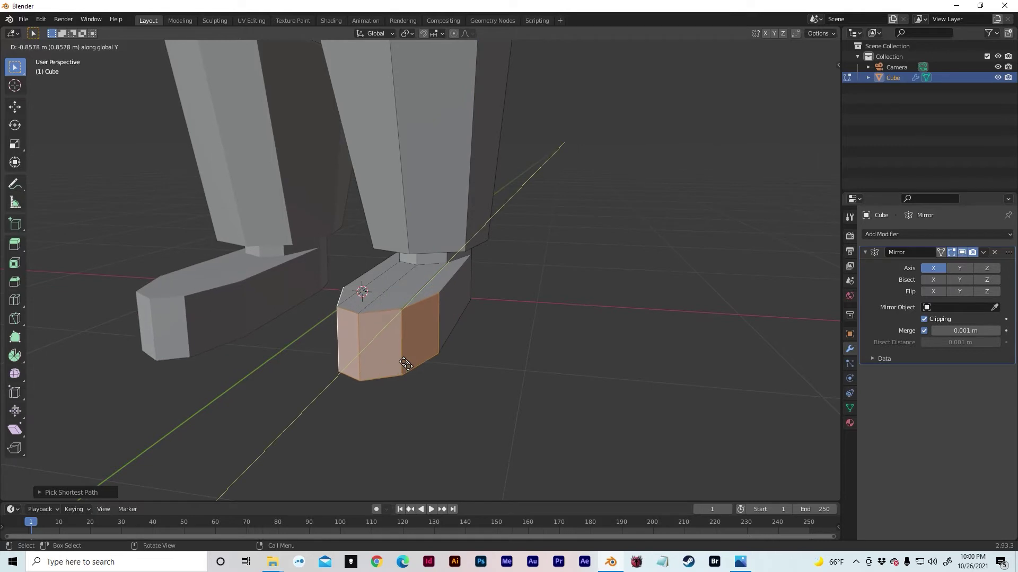
pyautogui.click(405, 361)
# Step: Flatten the foot's front faces with a scale of 0 along Y and pull them back along Y to shorten the foot
pyautogui.press('s')
pyautogui.press('y')
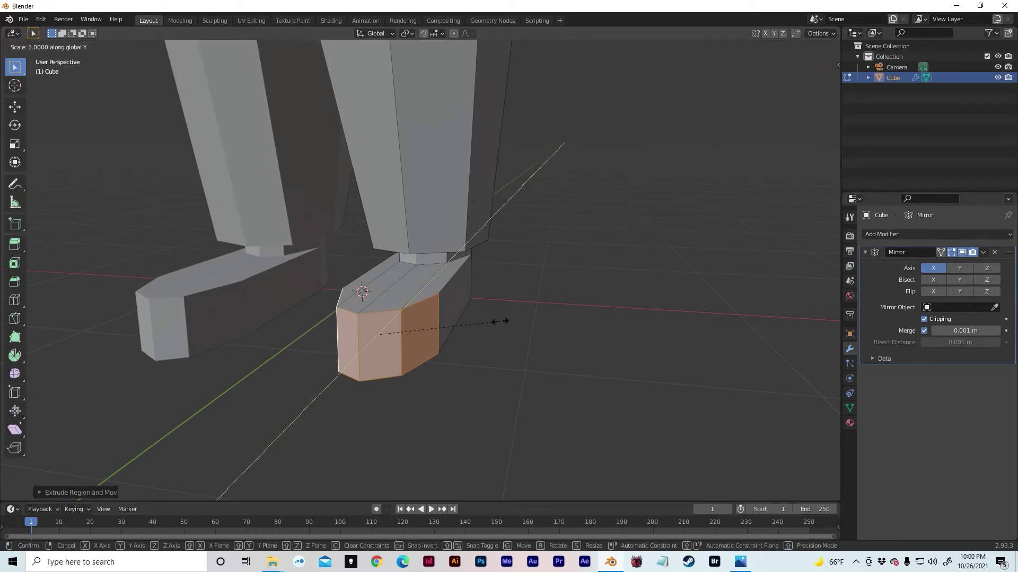
pyautogui.press('0')
pyautogui.press('Return')
pyautogui.moveTo(504, 315); pyautogui.dragTo(567, 332, button='middle')
pyautogui.press('g')
pyautogui.press('y')
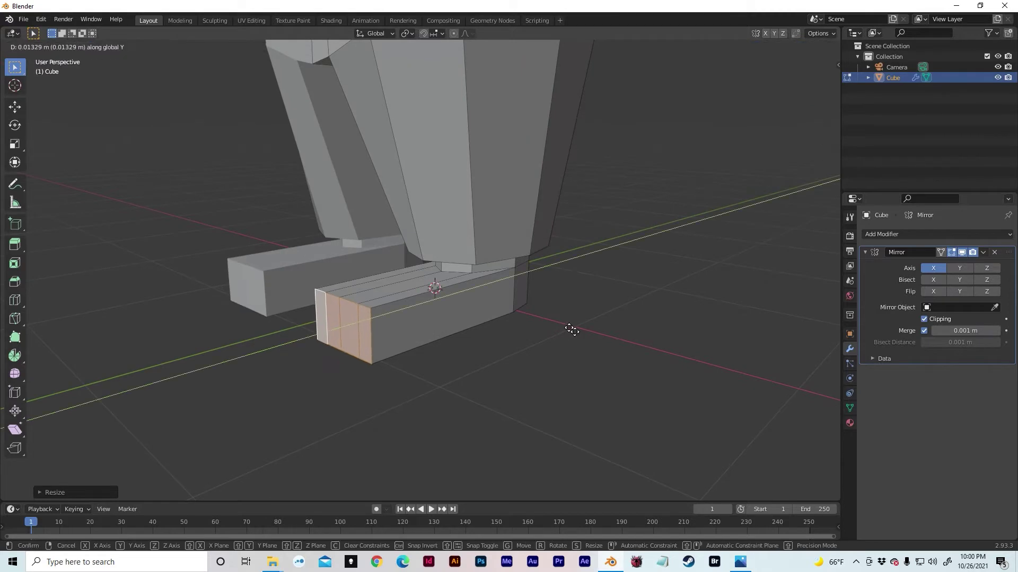
pyautogui.click(597, 326)
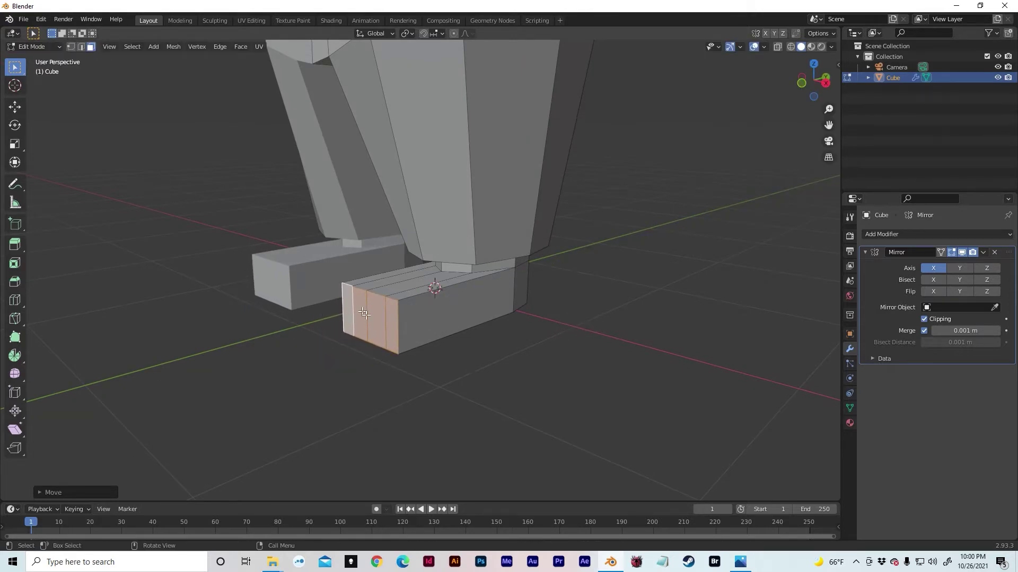
# Step: Round the toe by moving an inner front face forward along Y and the outer corner edge back along Y
pyautogui.click(365, 313)
pyautogui.press('g')
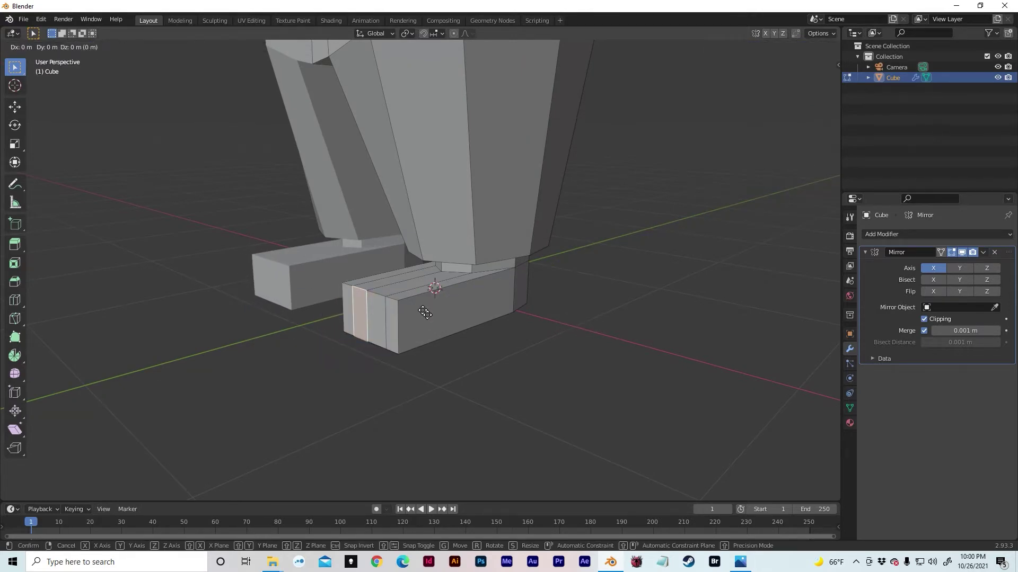
pyautogui.press('y')
pyautogui.click(413, 326)
pyautogui.press('2')
pyautogui.click(400, 326)
pyautogui.press('g')
pyautogui.press('y')
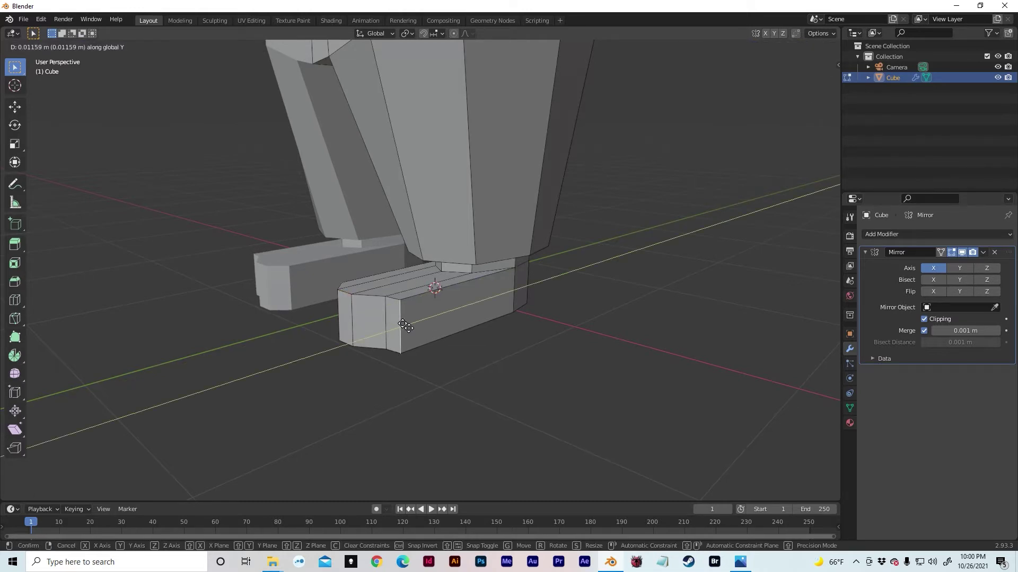
pyautogui.click(418, 321)
# Step: Add one loop cut crosswise around the middle of the foot
pyautogui.moveTo(420, 320); pyautogui.dragTo(446, 340, button='middle')
pyautogui.scroll(4, 447, 340)
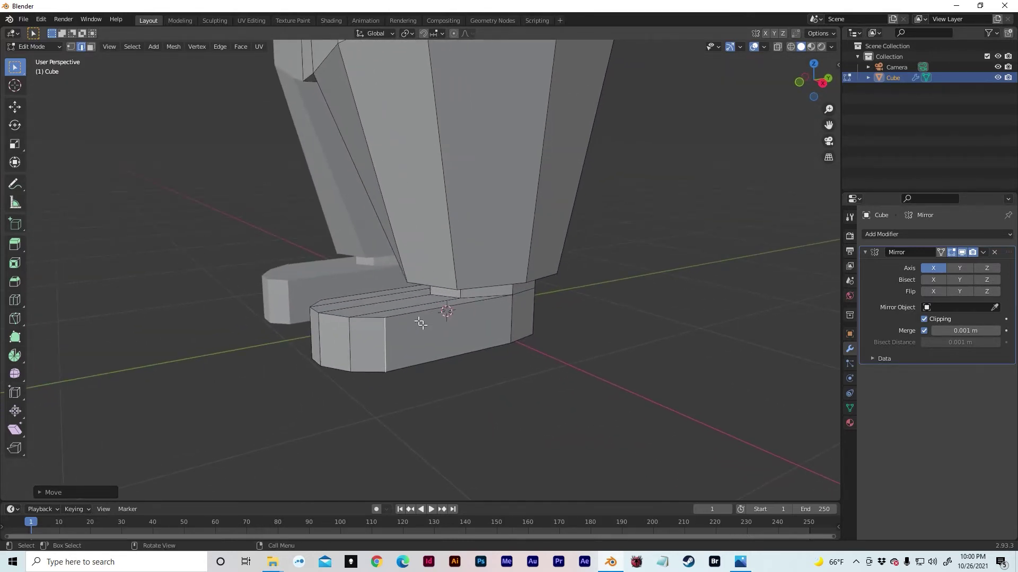
pyautogui.click(462, 366)
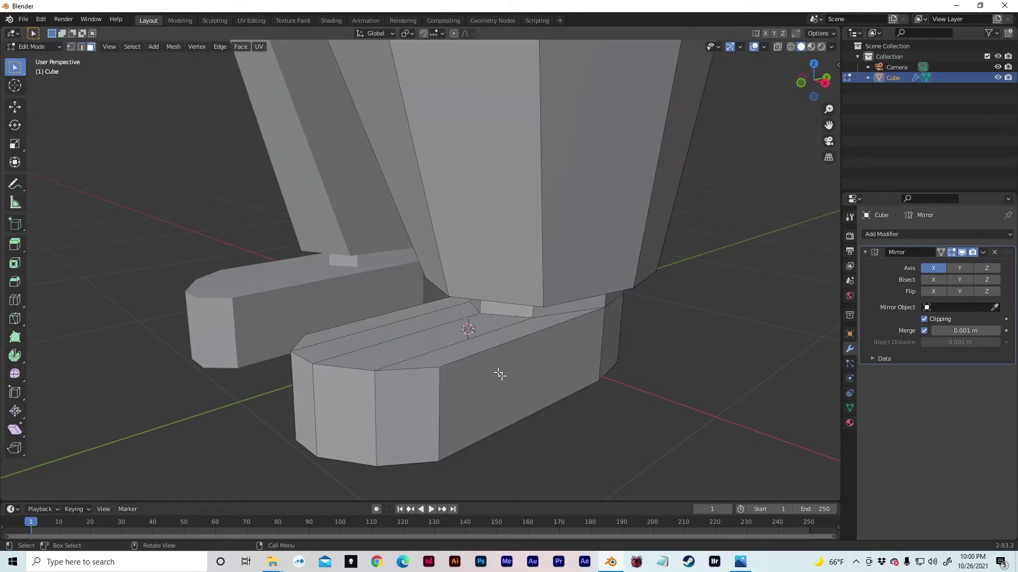
pyautogui.hotkey('ctrl', 'r')
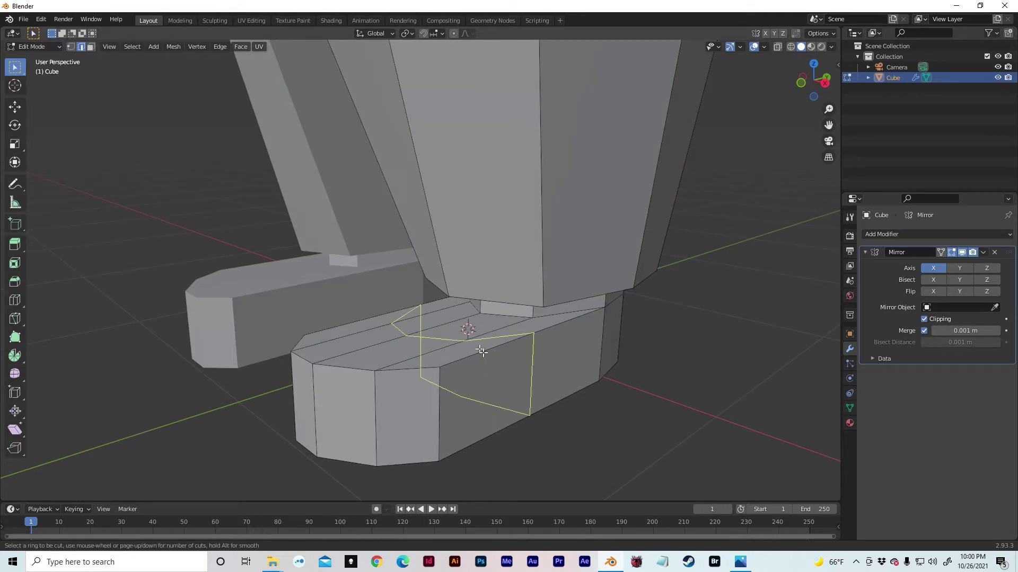
pyautogui.click(481, 351)
pyautogui.click(476, 352)
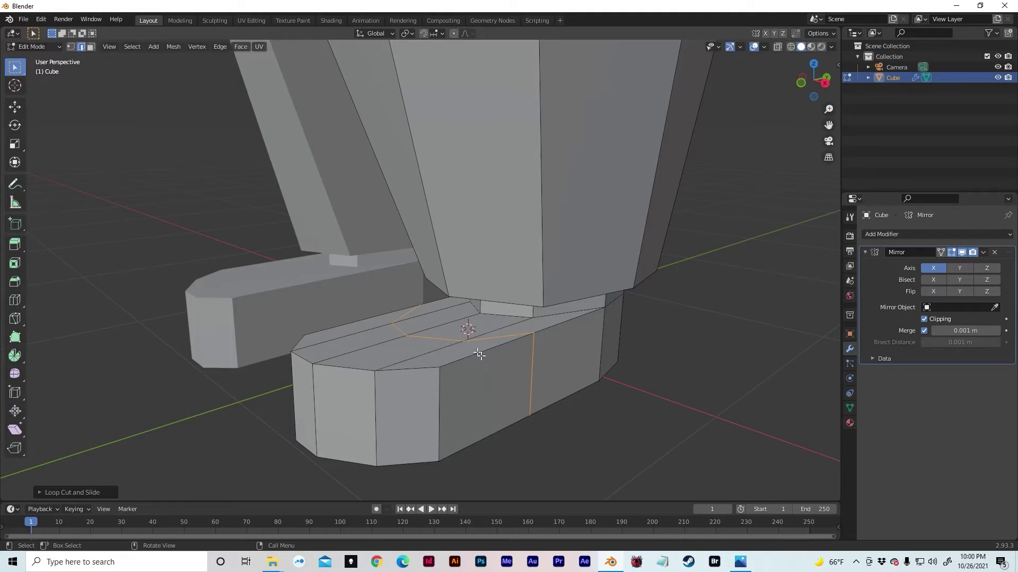
# Step: Straighten the foot's new edge loop with a scale of 0 along Y and move it about 0.07 m towards the toe
pyautogui.press('s')
pyautogui.press('y')
pyautogui.press('0')
pyautogui.press('Return')
pyautogui.press('g')
pyautogui.press('y')
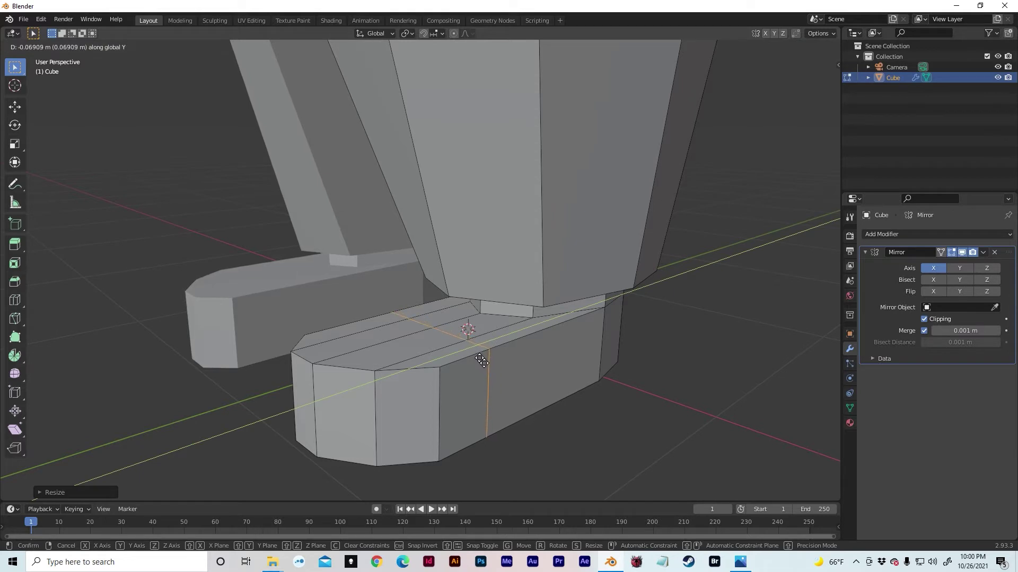
pyautogui.click(480, 361)
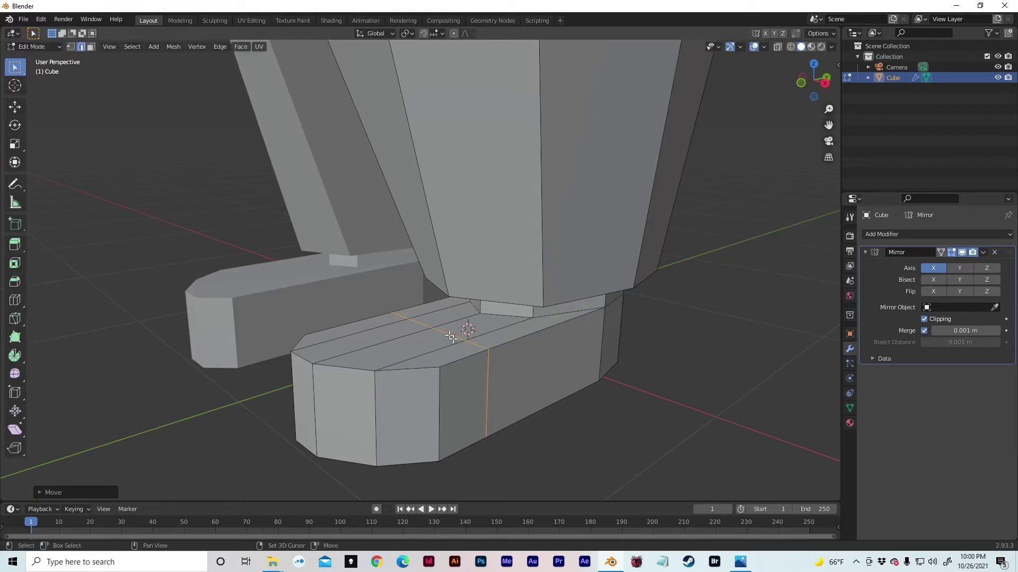
# Step: Move the loop's inner edges on top of the foot about 0.1 m back along Y towards the ankle
pyautogui.hotkey('alt', 'a')
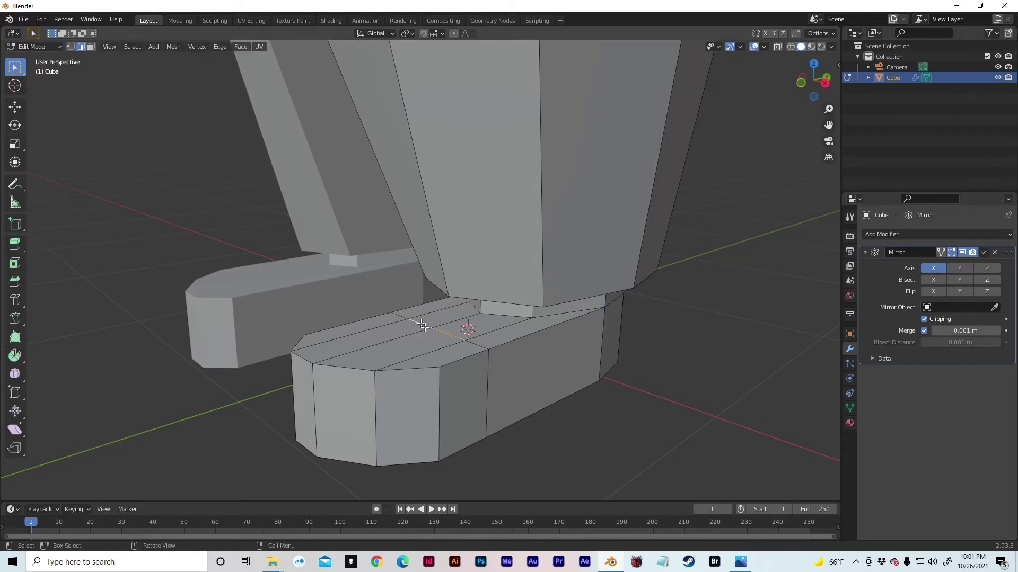
pyautogui.press('g')
pyautogui.press('y')
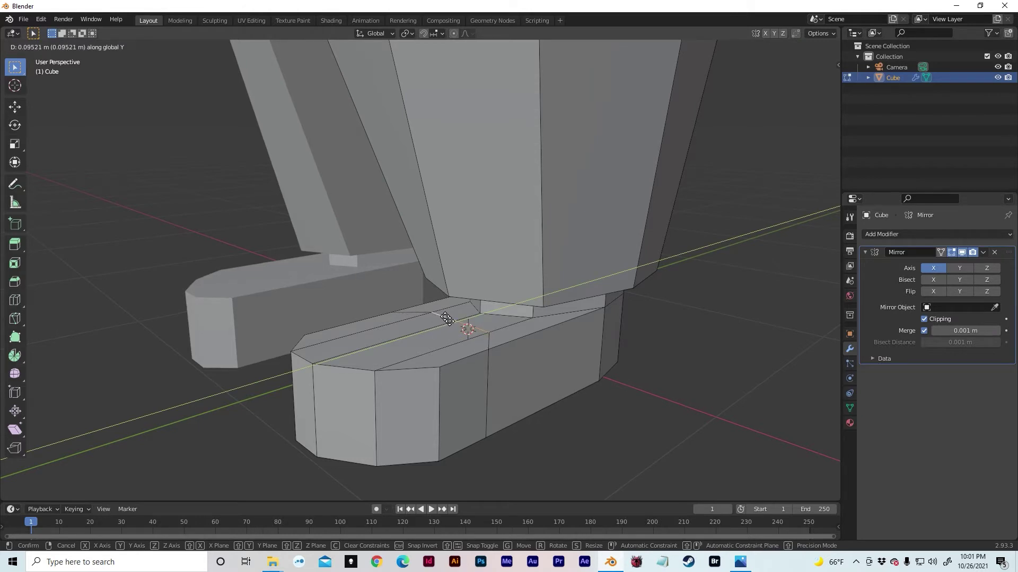
pyautogui.click(447, 323)
# Step: Extrude the top faces of the toe area up about 0.05 m and scale them inward to form a bevelled toe cap
pyautogui.moveTo(448, 322); pyautogui.dragTo(526, 287, button='middle')
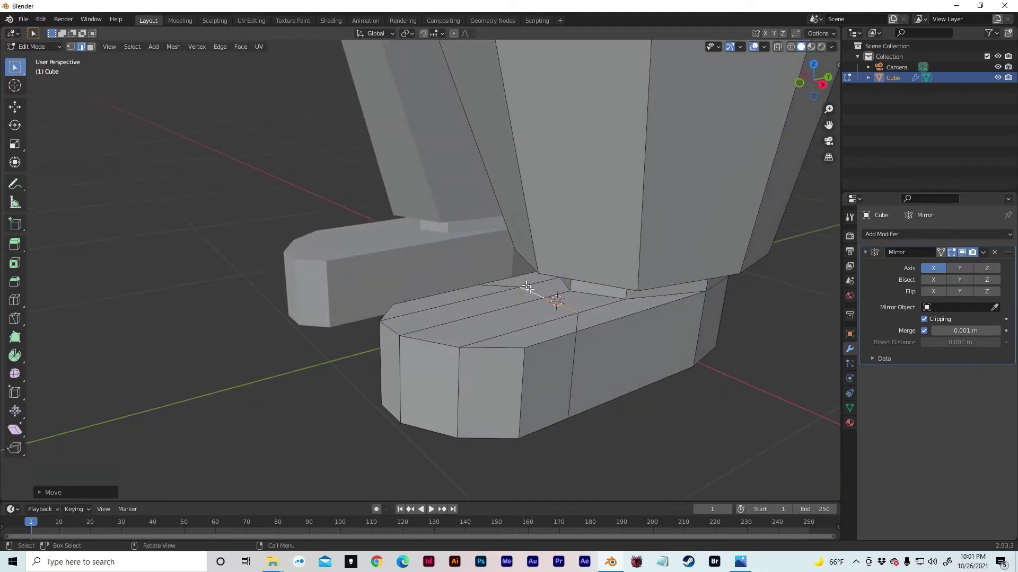
pyautogui.press('3')
pyautogui.click(461, 296)
pyautogui.keyDown('ctrl'); pyautogui.click(535, 339); pyautogui.keyUp('ctrl')
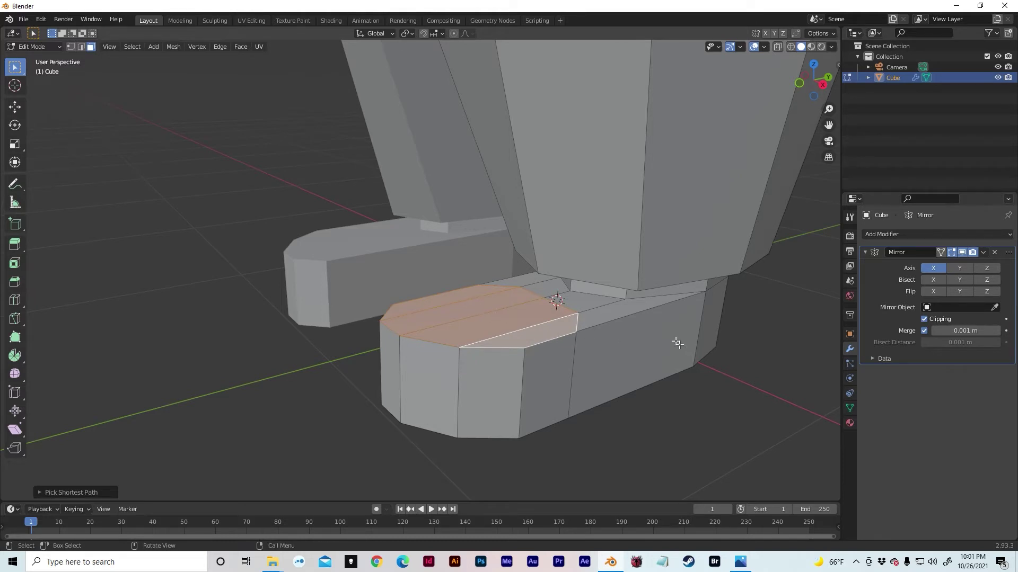
pyautogui.press('e')
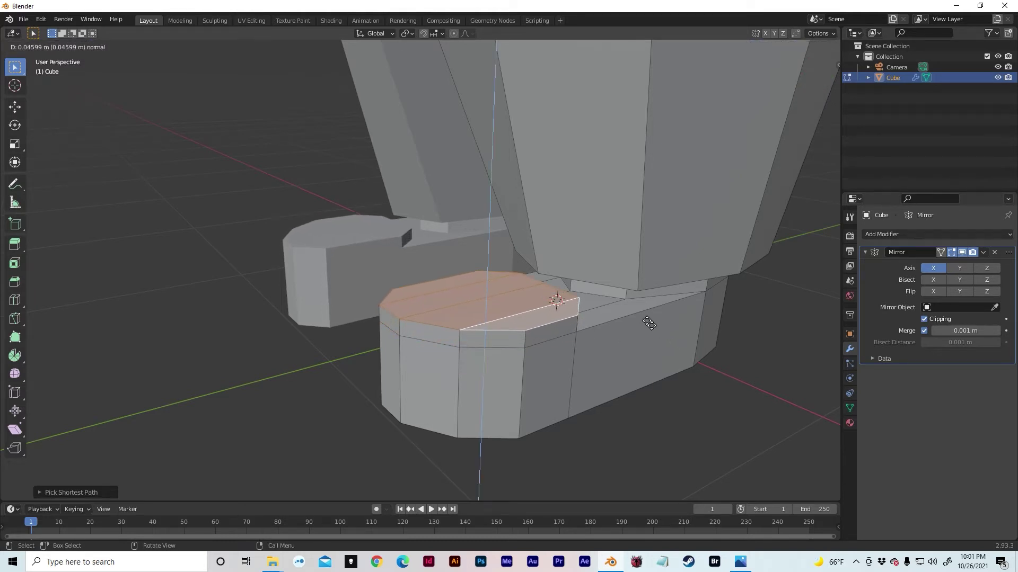
pyautogui.click(644, 320)
pyautogui.press('s')
pyautogui.click(596, 326)
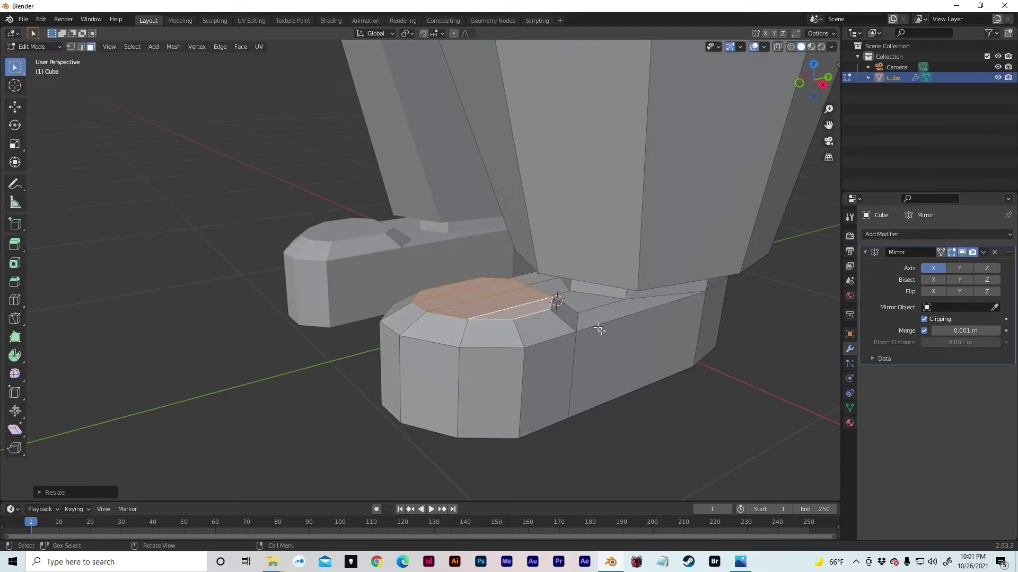
# Step: Examine the legs and feet in Object Mode from several angles and distances
pyautogui.scroll(-2, 600, 330)
pyautogui.scroll(-3, 601, 330)
pyautogui.press('Tab')
pyautogui.moveTo(693, 359); pyautogui.dragTo(591, 375, button='middle')
pyautogui.scroll(-3, 661, 345)
pyautogui.scroll(4, 554, 430)
pyautogui.scroll(4, 591, 375)
pyautogui.moveTo(581, 311)
pyautogui.mouseDown(button='middle')
pyautogui.moveTo(523, 336)
pyautogui.moveTo(600, 309)
pyautogui.mouseUp(button='middle')
# Step: Add a centred horizontal loop cut around the lower leg in Edit Mode and level it with a scale of 0 along Z
pyautogui.press('Tab')
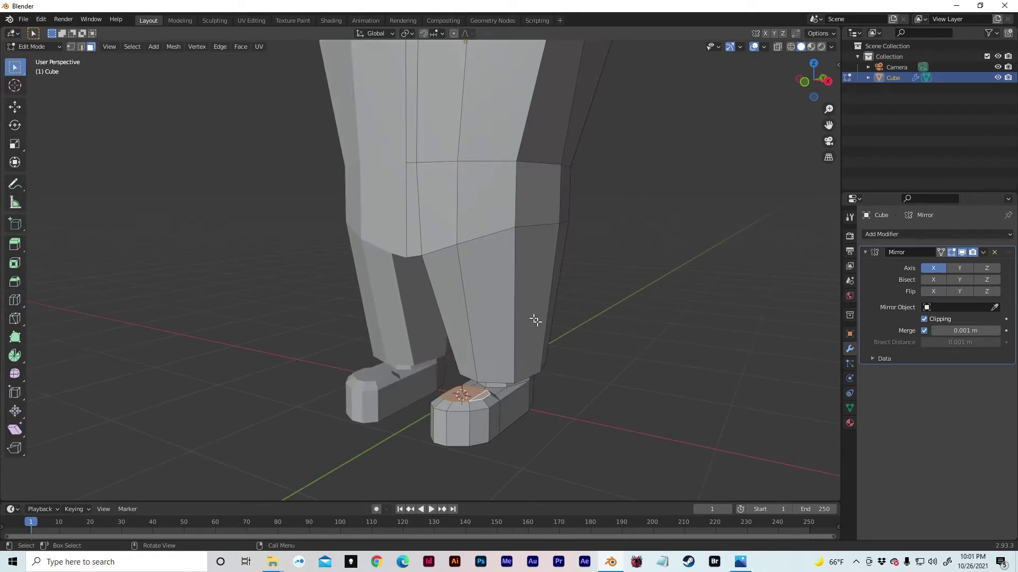
pyautogui.hotkey('ctrl', 'r')
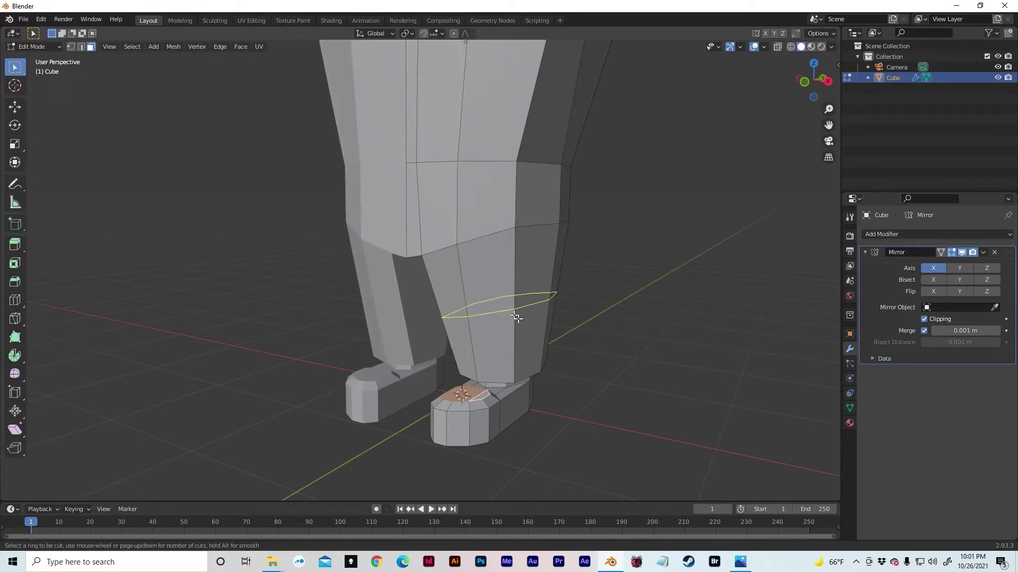
pyautogui.click(518, 317)
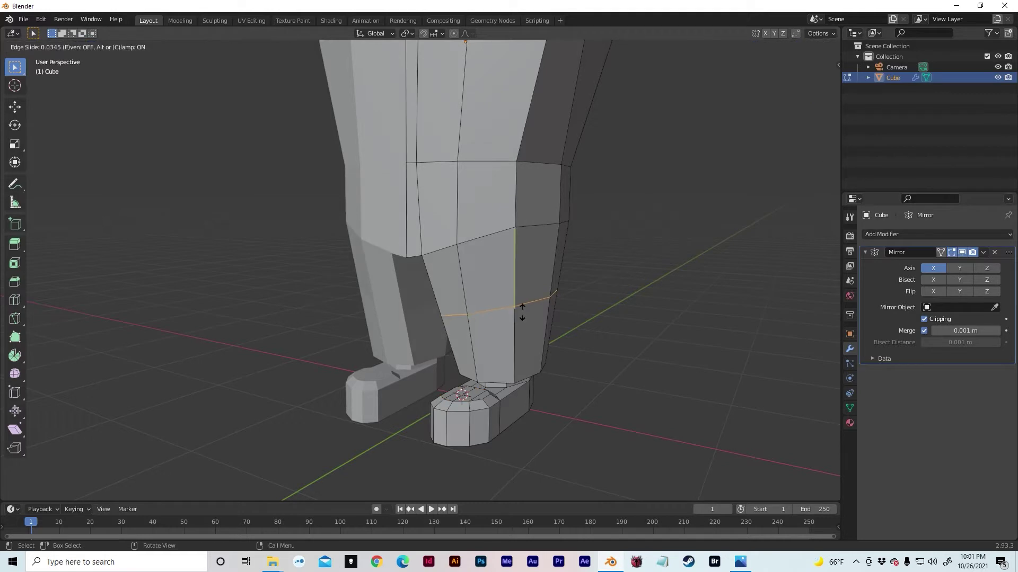
pyautogui.rightClick(520, 313)
pyautogui.moveTo(525, 315); pyautogui.dragTo(490, 295, button='middle')
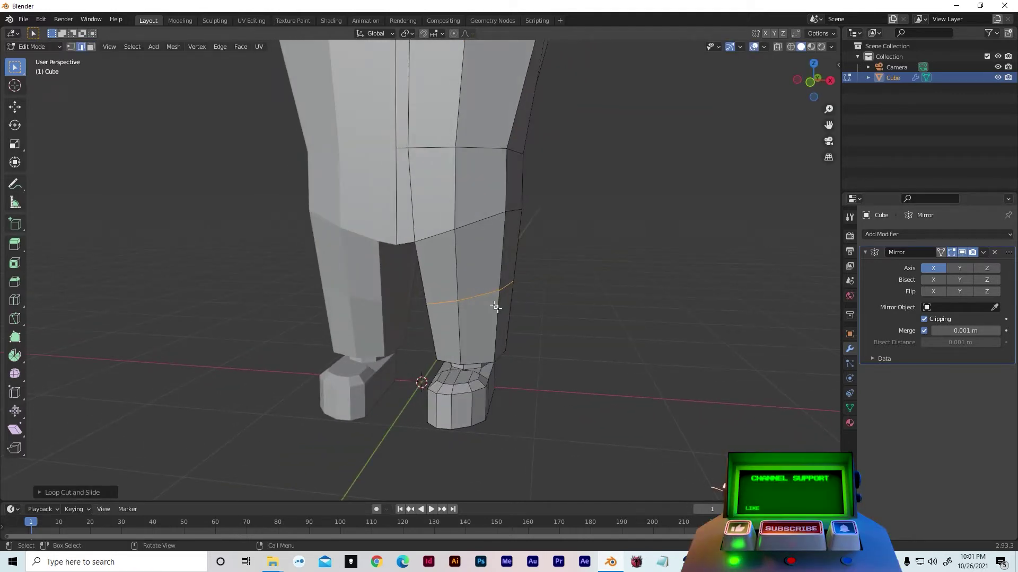
pyautogui.press('s')
pyautogui.press('z')
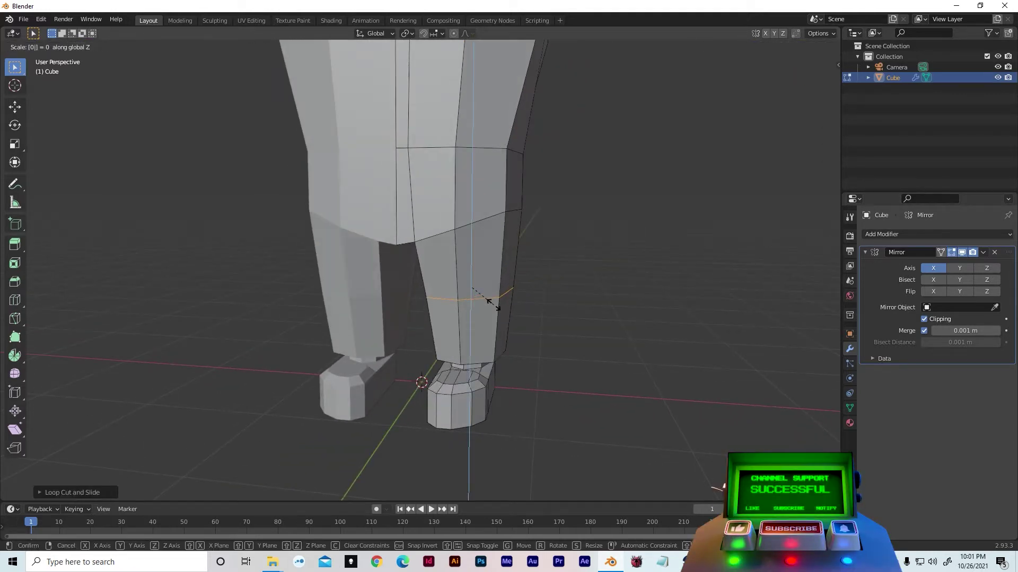
pyautogui.write('0')
pyautogui.press('Return')
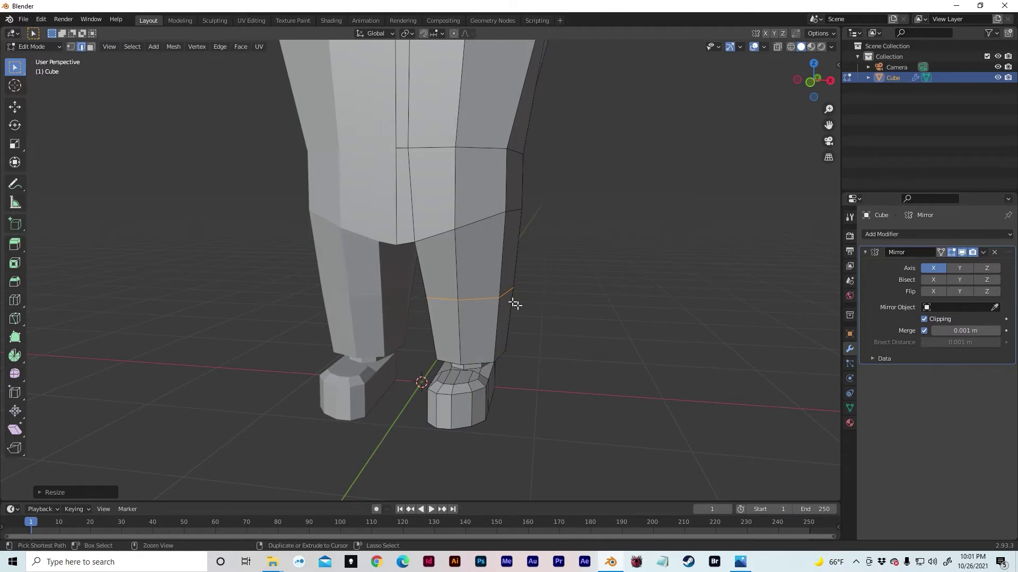
# Step: Bevel the lower leg's loop into a single-segment band about 0.06 m wide and scale the band slightly inward
pyautogui.hotkey('ctrl', 'b')
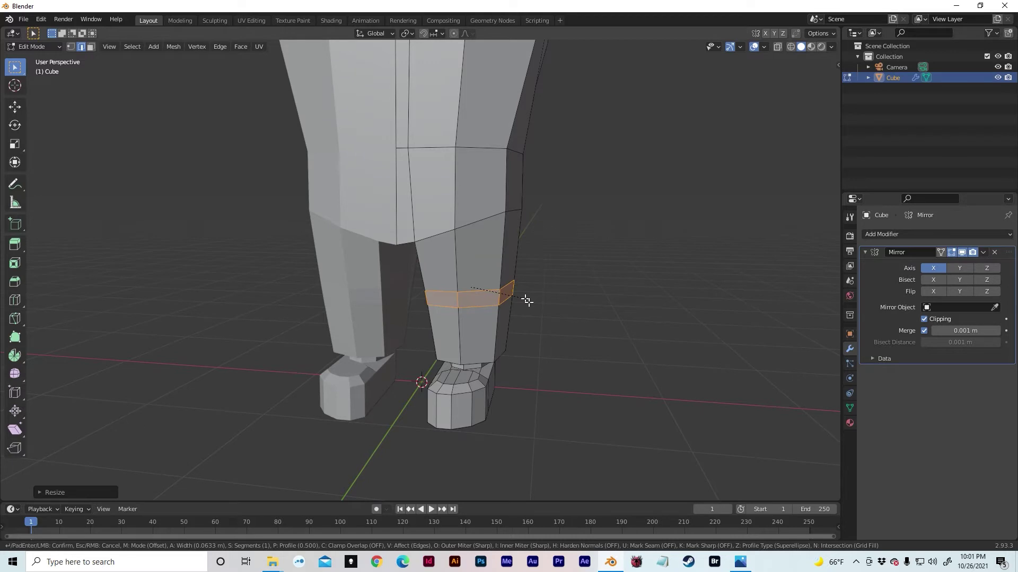
pyautogui.click(526, 300)
pyautogui.moveTo(527, 298); pyautogui.dragTo(546, 186, button='middle')
pyautogui.press('s')
pyautogui.click(604, 291)
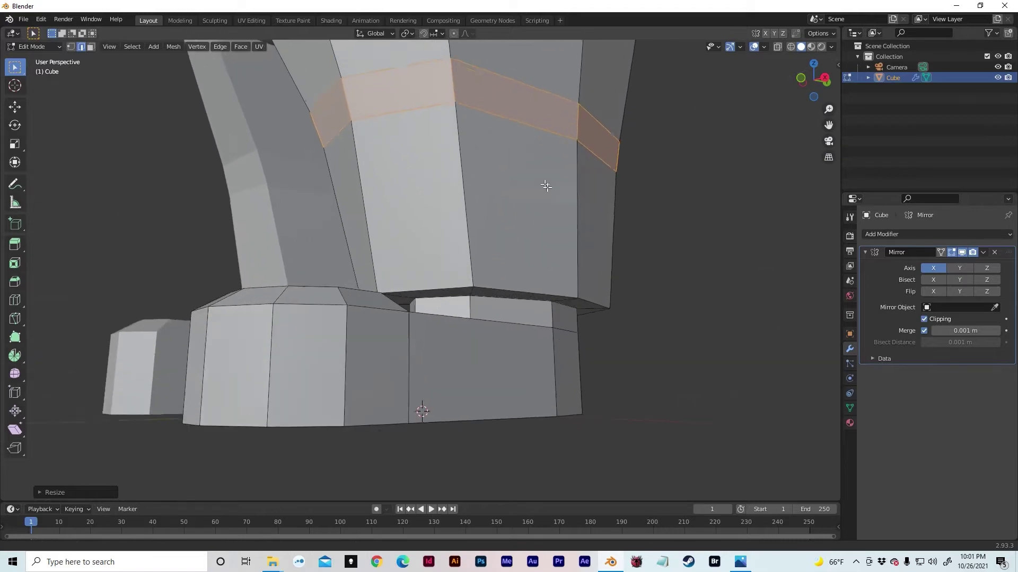
# Step: Bevel the bottom edge loop of the trouser leg above the ankle with two segments, about 0.044 m wide
pyautogui.scroll(3, 475, 310)
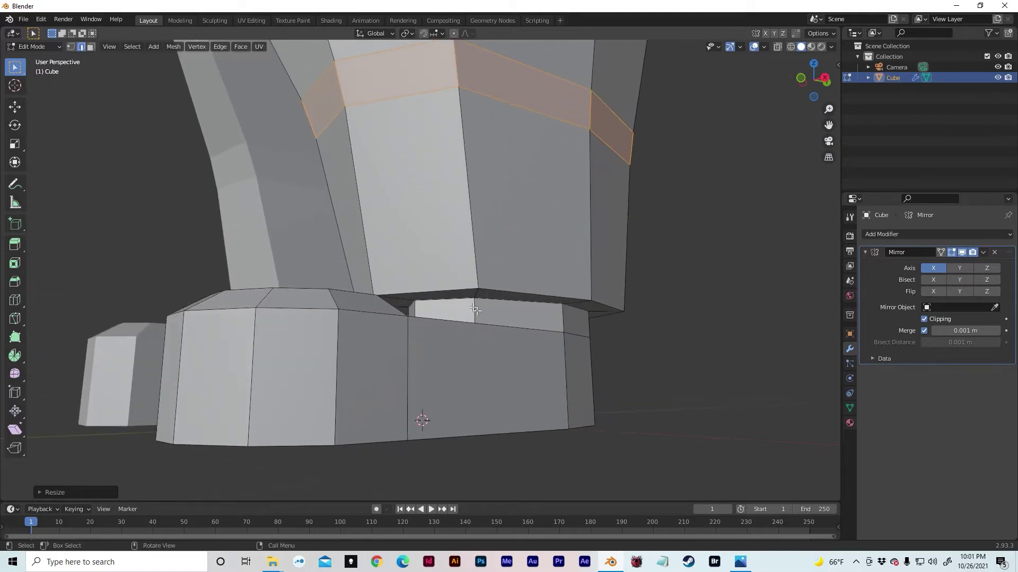
pyautogui.keyDown('alt'); pyautogui.click(517, 294); pyautogui.keyUp('alt')
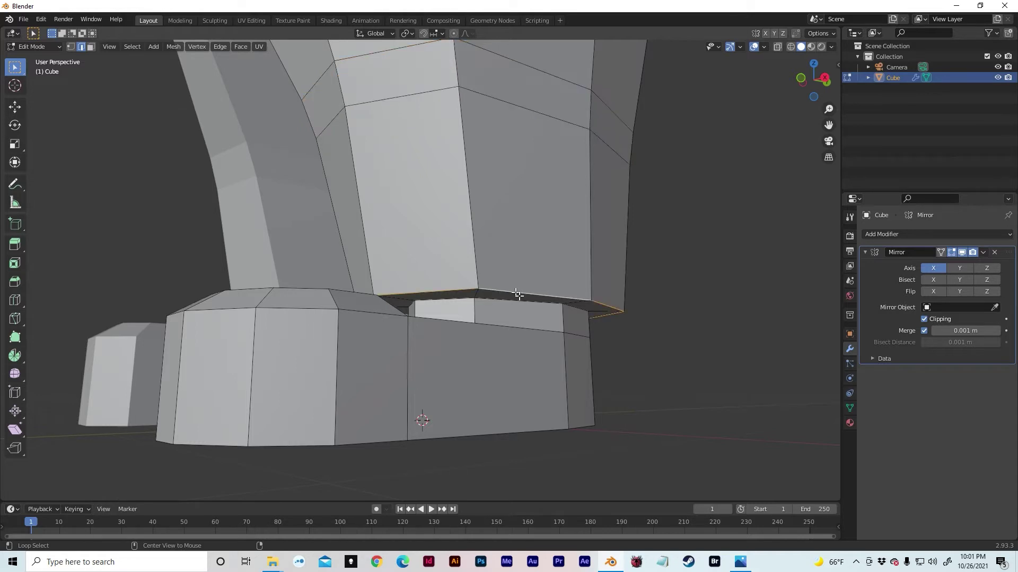
pyautogui.hotkey('alt', 'z')
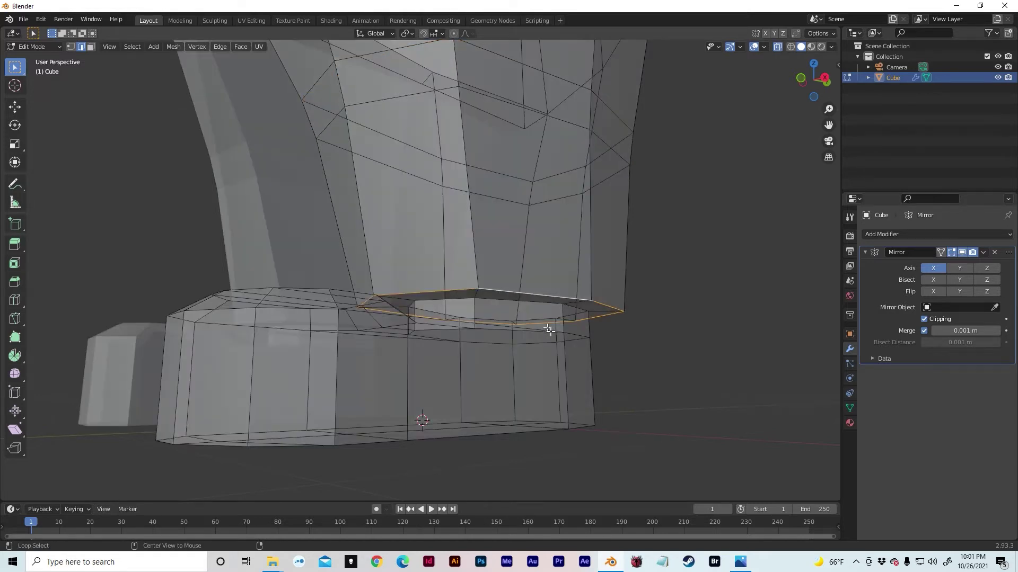
pyautogui.moveTo(432, 340); pyautogui.dragTo(500, 343, button='middle')
pyautogui.hotkey('alt', 'z')
pyautogui.moveTo(586, 318); pyautogui.dragTo(530, 323, button='middle')
pyautogui.hotkey('ctrl', 'b')
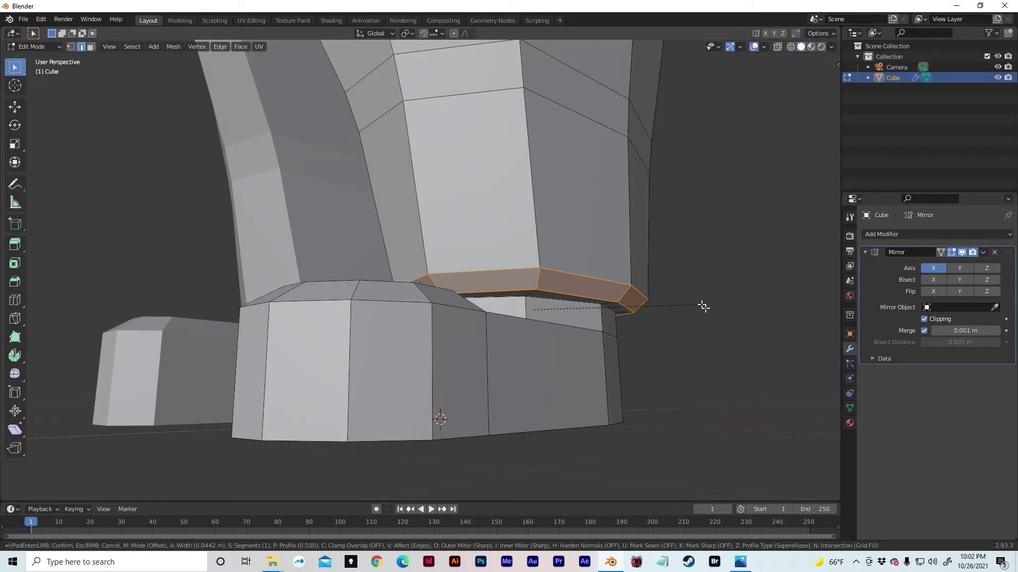
pyautogui.scroll(1, 703, 306)
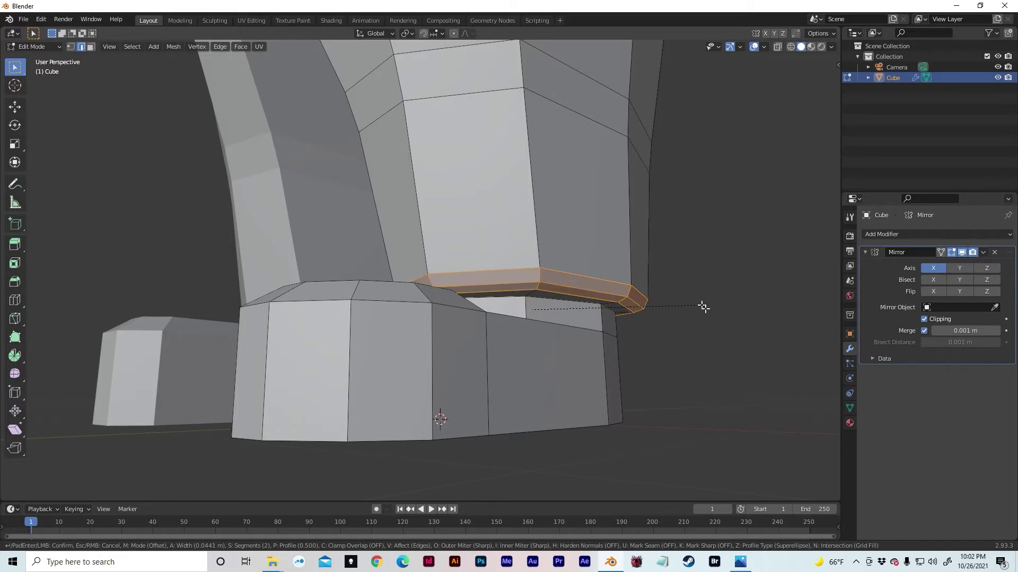
pyautogui.click(703, 308)
# Step: Bevel the horizontal edge loop at the waist into a single-segment band about 0.06 m wide
pyautogui.press('Tab')
pyautogui.scroll(-6, 630, 304)
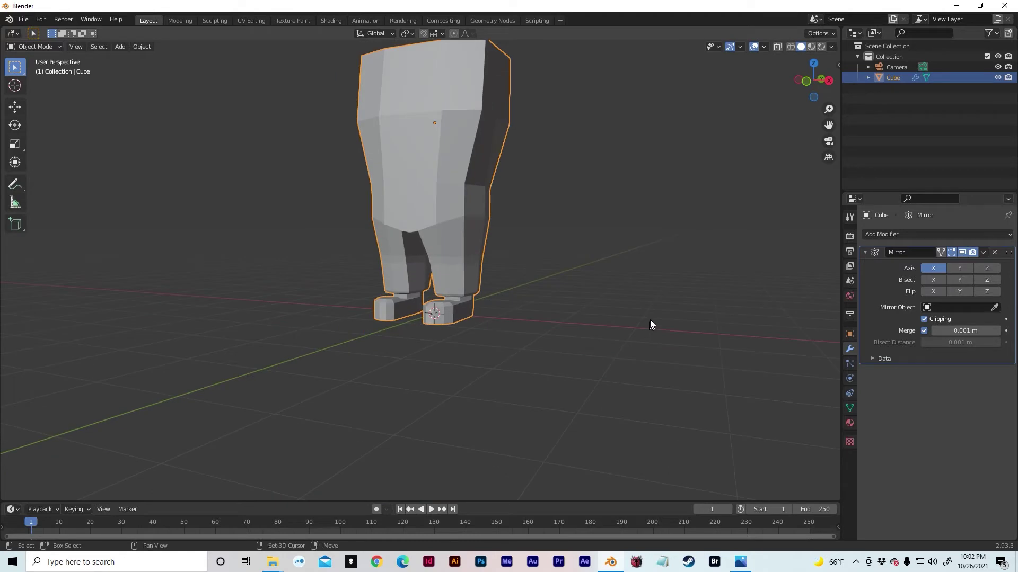
pyautogui.moveTo(650, 320); pyautogui.dragTo(609, 332, button='middle')
pyautogui.scroll(4, 609, 331)
pyautogui.moveTo(563, 298); pyautogui.dragTo(579, 334, button='middle')
pyautogui.scroll(2, 566, 288)
pyautogui.press('Tab')
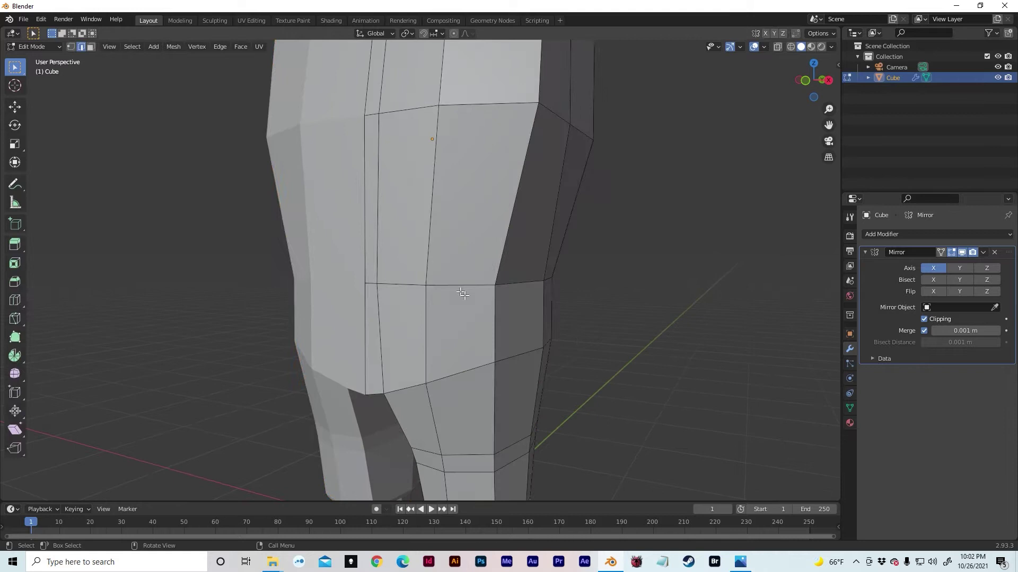
pyautogui.keyDown('alt'); pyautogui.click(512, 286); pyautogui.keyUp('alt')
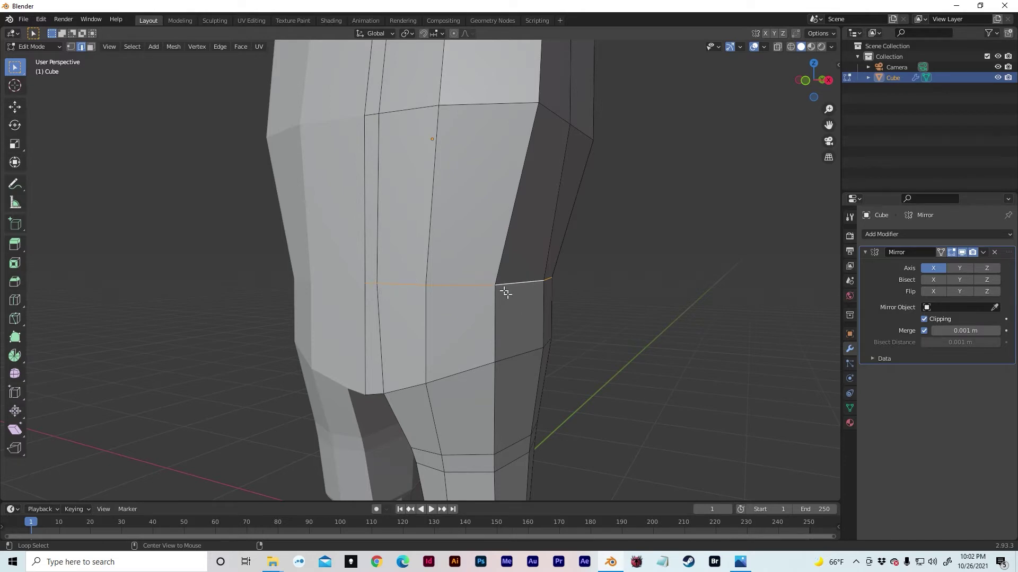
pyautogui.hotkey('ctrl', 'b')
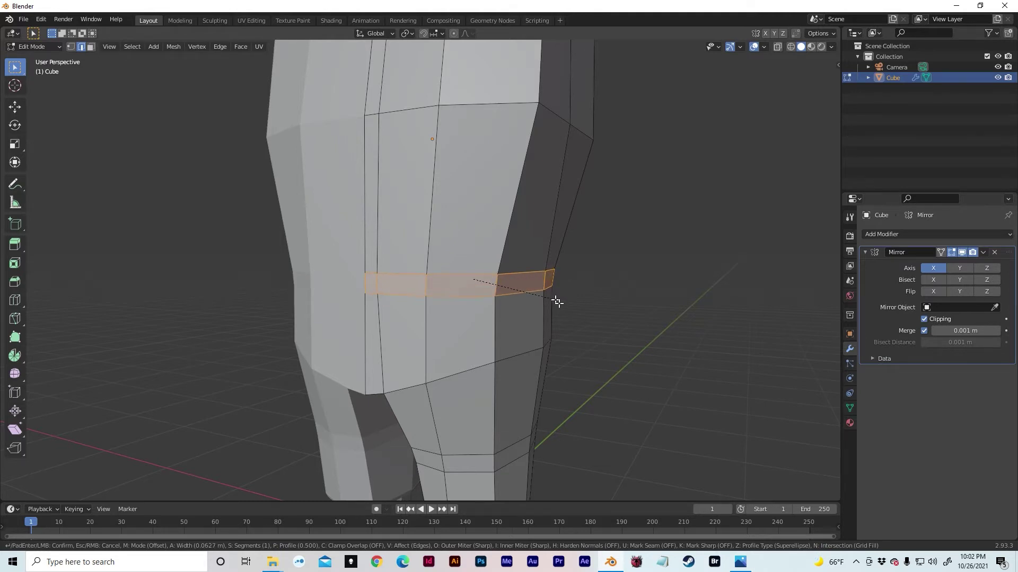
pyautogui.click(555, 301)
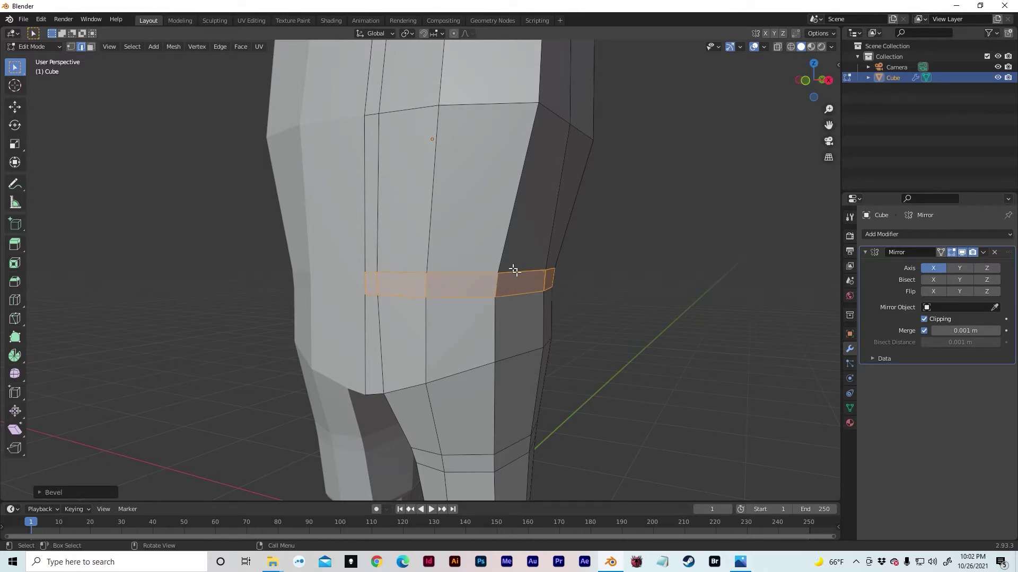
# Step: Bevel the upper and lower edge loops of the waist band into two narrow strips
pyautogui.keyDown('alt'); pyautogui.click(516, 275); pyautogui.keyUp('alt')
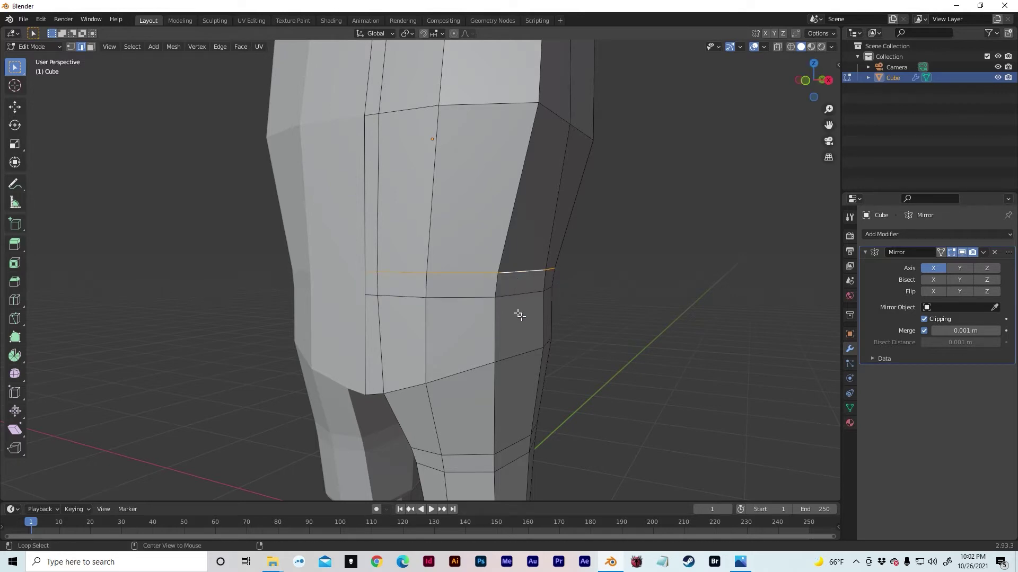
pyautogui.keyDown('alt'); pyautogui.keyDown('shift'); pyautogui.click(515, 297); pyautogui.keyUp('shift'); pyautogui.keyUp('alt')
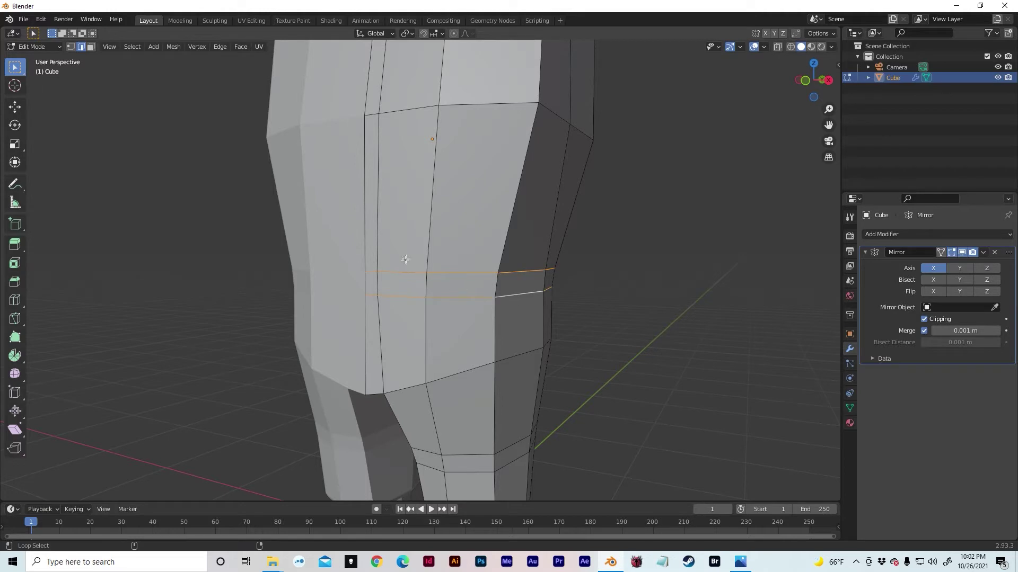
pyautogui.hotkey('ctrl', 'b')
pyautogui.click(613, 288)
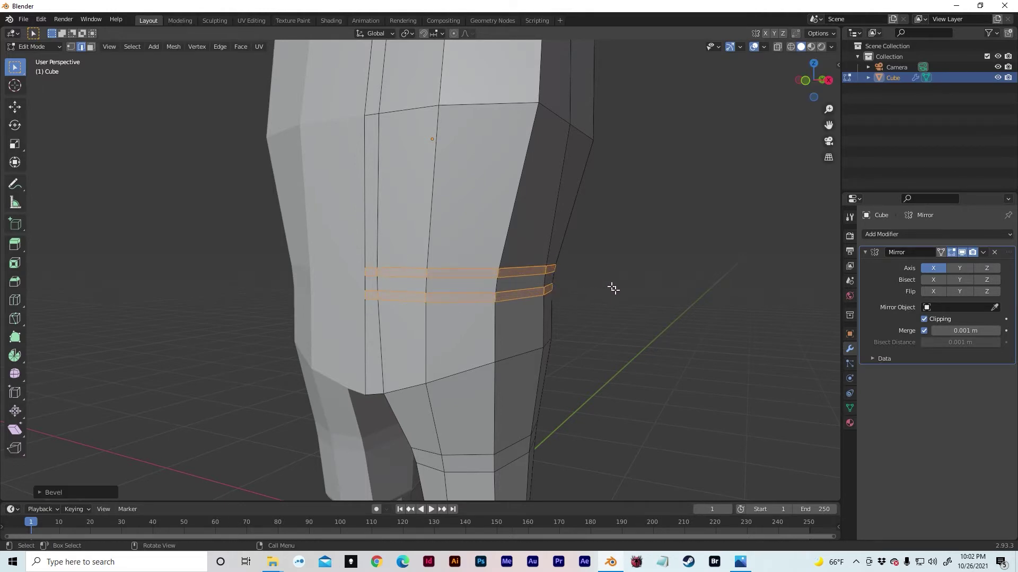
# Step: Scale the middle face loop of the waist band inward to about 0.95 to form a belt groove
pyautogui.press('3')
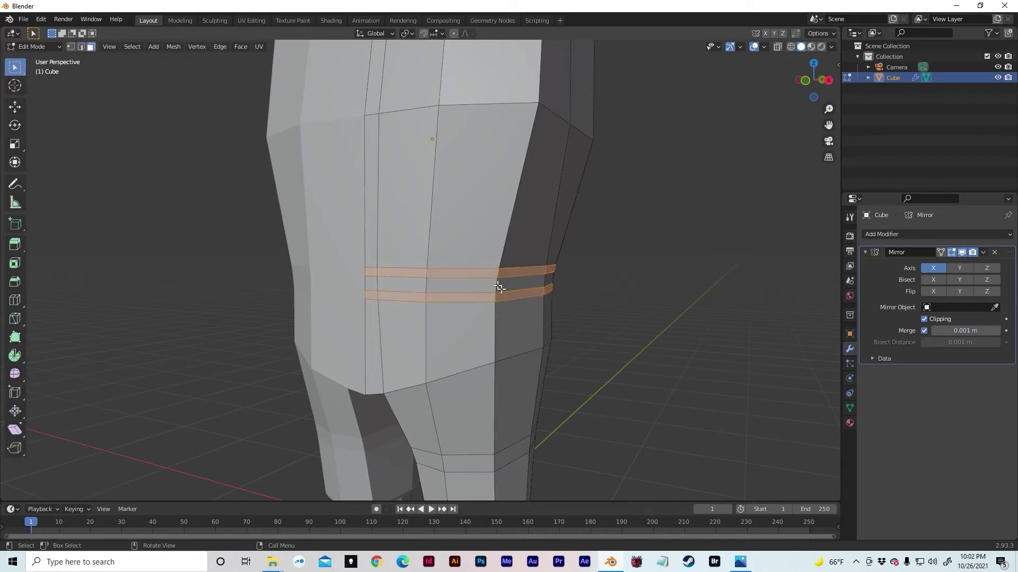
pyautogui.keyDown('alt'); pyautogui.click(497, 287); pyautogui.keyUp('alt')
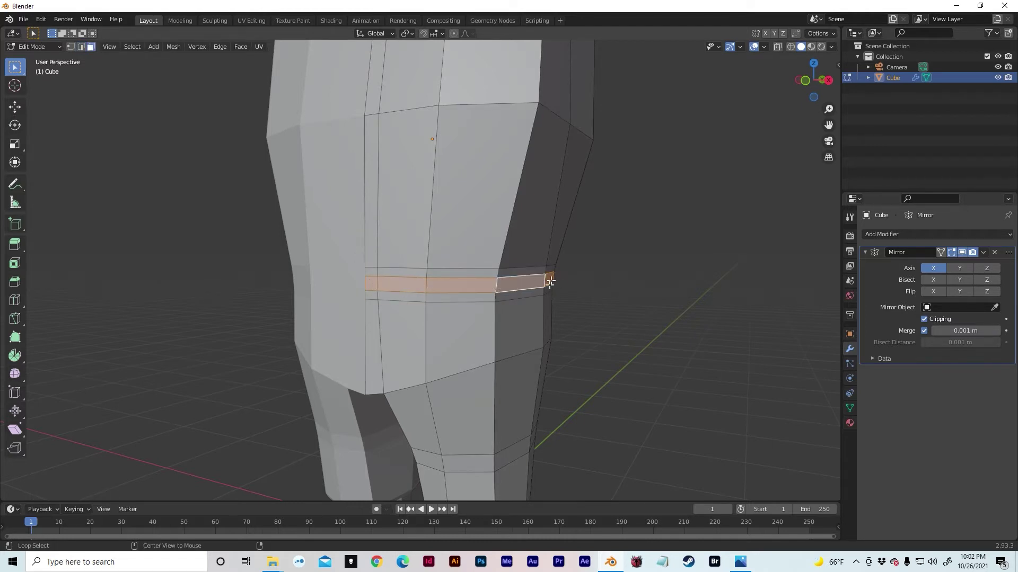
pyautogui.press('s')
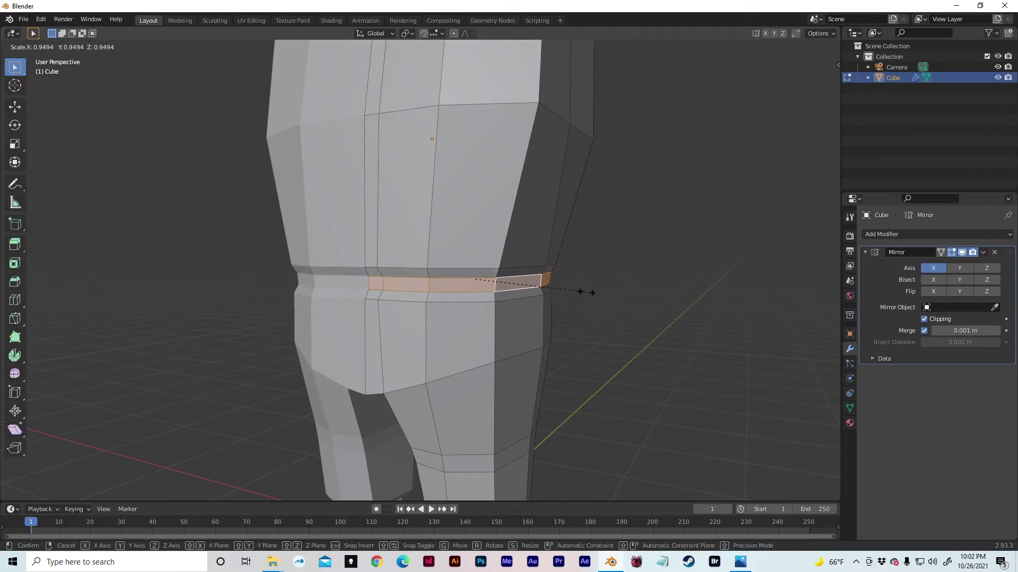
pyautogui.click(585, 292)
pyautogui.moveTo(586, 292); pyautogui.dragTo(588, 266, button='middle')
pyautogui.moveTo(541, 337)
pyautogui.mouseDown(button='middle')
pyautogui.moveTo(525, 345)
pyautogui.moveTo(545, 336)
pyautogui.mouseUp(button='middle')
# Step: Raise the front crotch edge between the legs slightly along Z
pyautogui.press('2')
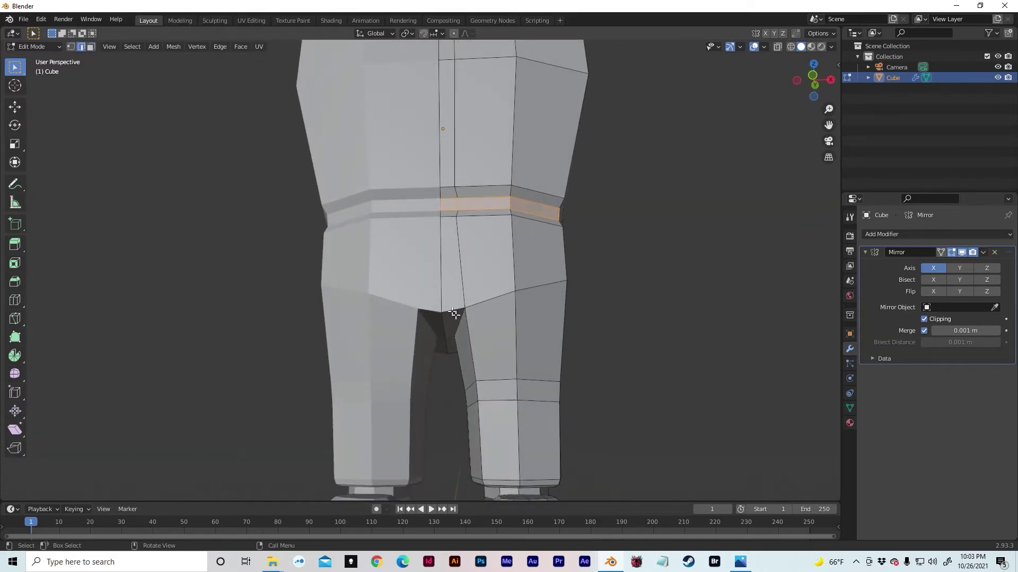
pyautogui.click(453, 311)
pyautogui.moveTo(453, 311); pyautogui.dragTo(527, 361, button='middle')
pyautogui.press('g')
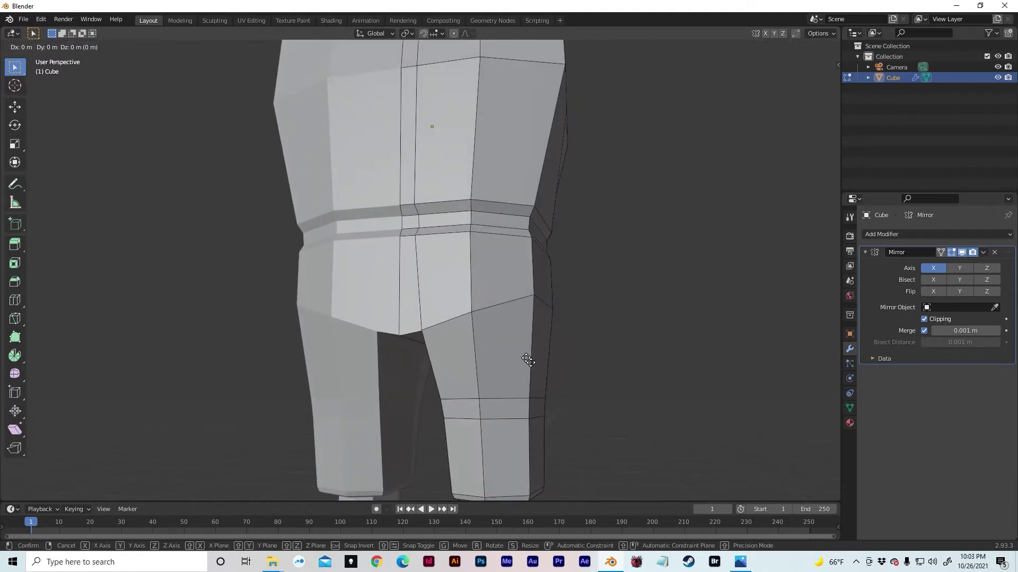
pyautogui.press('z')
pyautogui.click(526, 350)
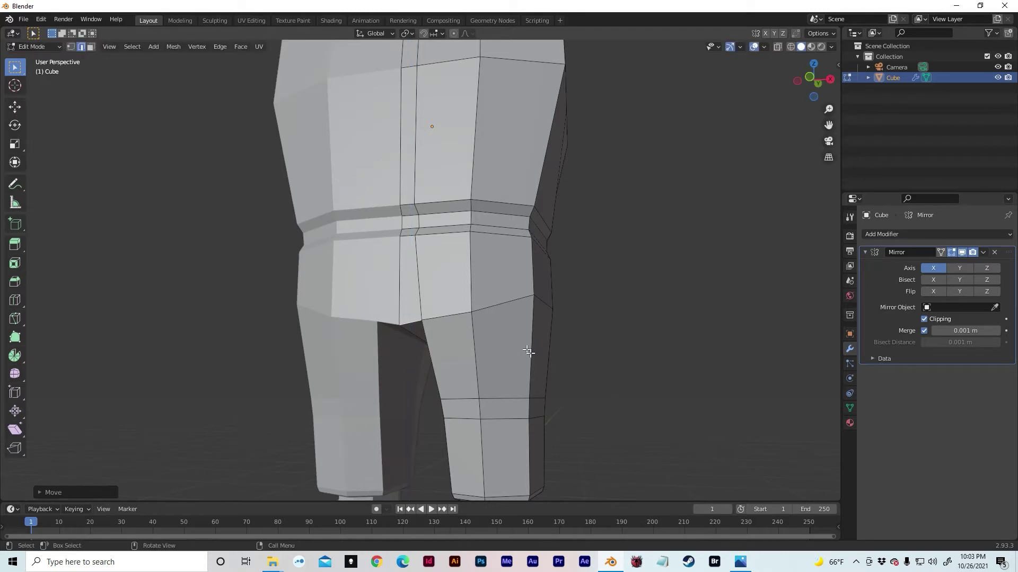
# Step: Raise the back crotch edge along Z and level it with a scale of 0 along Z
pyautogui.moveTo(529, 352); pyautogui.dragTo(356, 346, button='middle')
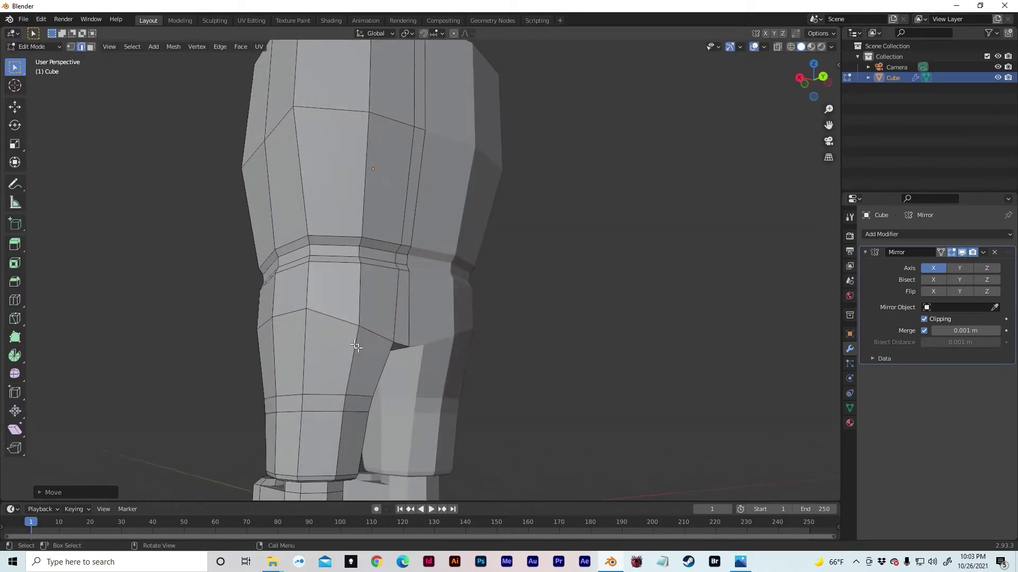
pyautogui.click(398, 345)
pyautogui.press('g')
pyautogui.press('z')
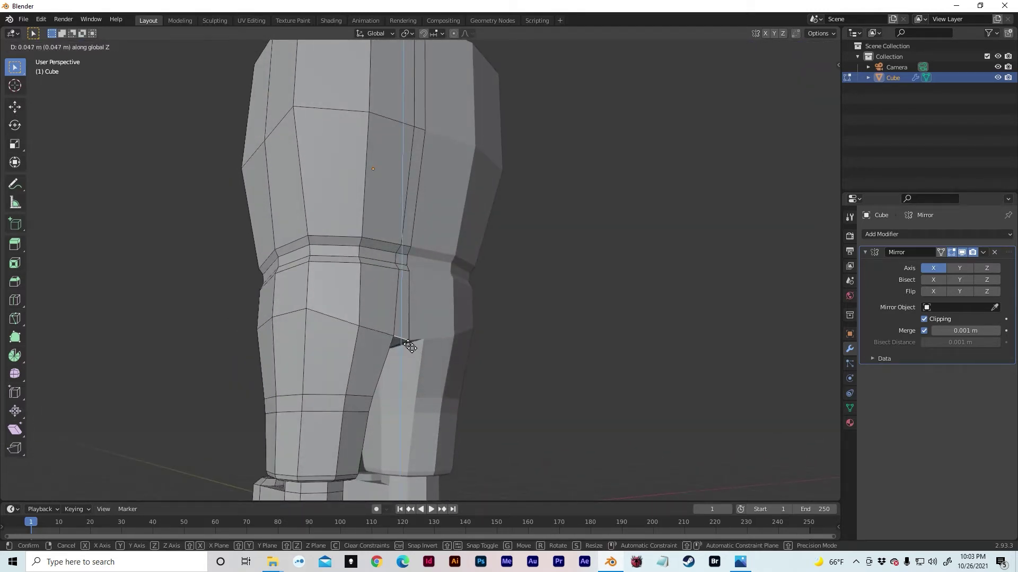
pyautogui.click(407, 338)
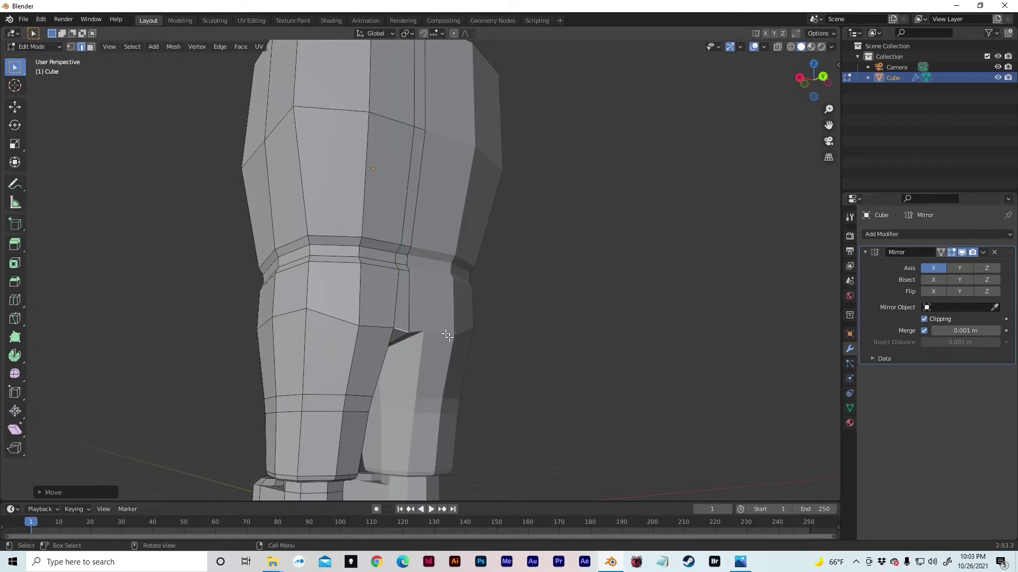
pyautogui.moveTo(447, 336); pyautogui.dragTo(466, 343, button='middle')
pyautogui.write('sz0')
pyautogui.press('Return')
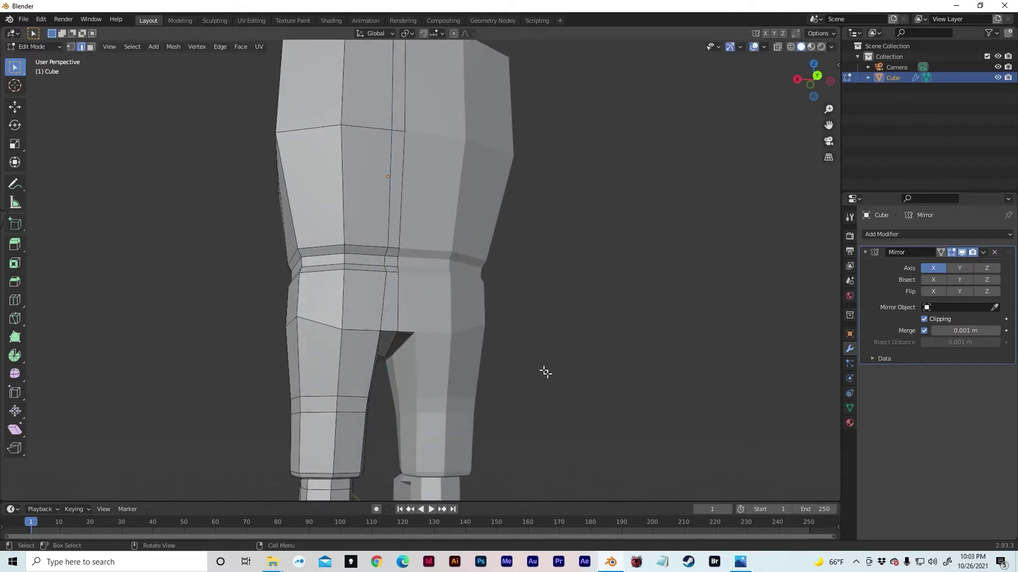
# Step: Extrude the side faces of the upper torso outward about 0.46 m along X to start the shoulders
pyautogui.moveTo(543, 371); pyautogui.dragTo(552, 402, button='middle')
pyautogui.scroll(4, 552, 403)
pyautogui.moveTo(677, 398); pyautogui.dragTo(614, 322, button='middle')
pyautogui.press('3')
pyautogui.moveTo(444, 202); pyautogui.dragTo(481, 224)
pyautogui.moveTo(481, 225)
pyautogui.mouseDown(button='middle')
pyautogui.moveTo(462, 230)
pyautogui.moveTo(477, 234)
pyautogui.mouseUp(button='middle')
pyautogui.press('g')
pyautogui.press('x')
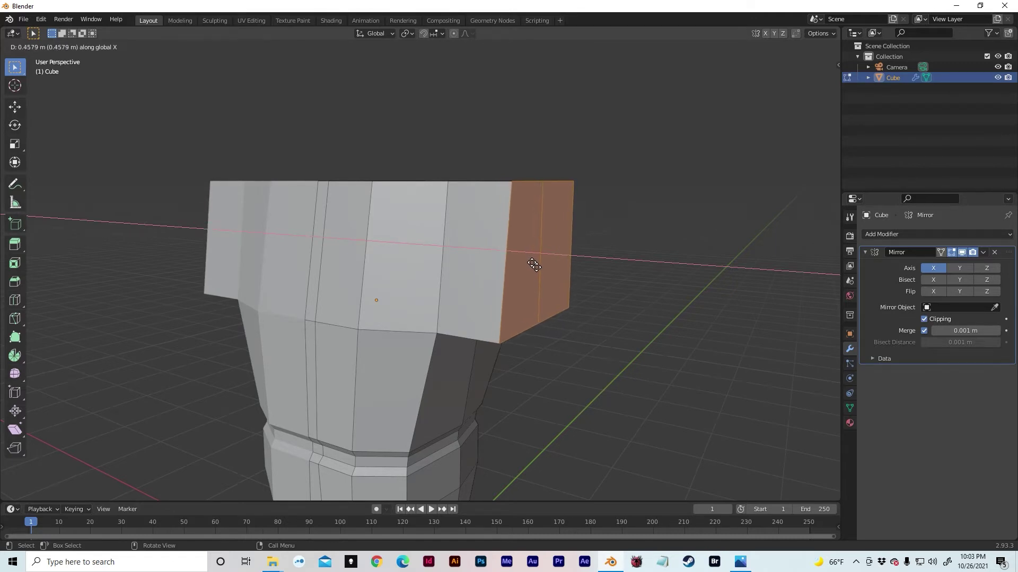
pyautogui.click(532, 263)
# Step: Move the lower outer edges of the shoulder extrusion inward about 0.41 m along X
pyautogui.moveTo(522, 257)
pyautogui.mouseDown(button='middle')
pyautogui.moveTo(494, 269)
pyautogui.moveTo(511, 249)
pyautogui.mouseUp(button='middle')
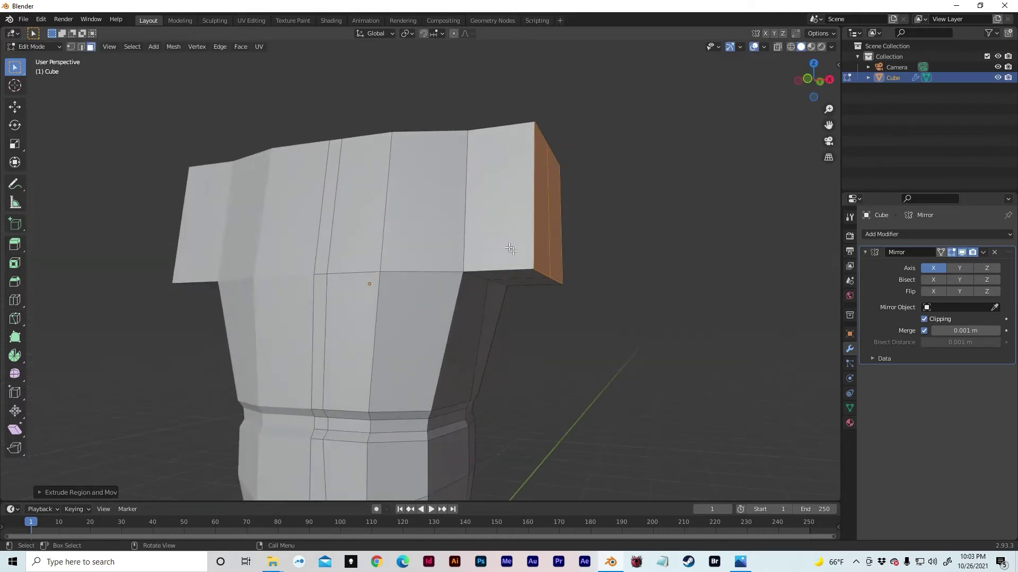
pyautogui.press('2')
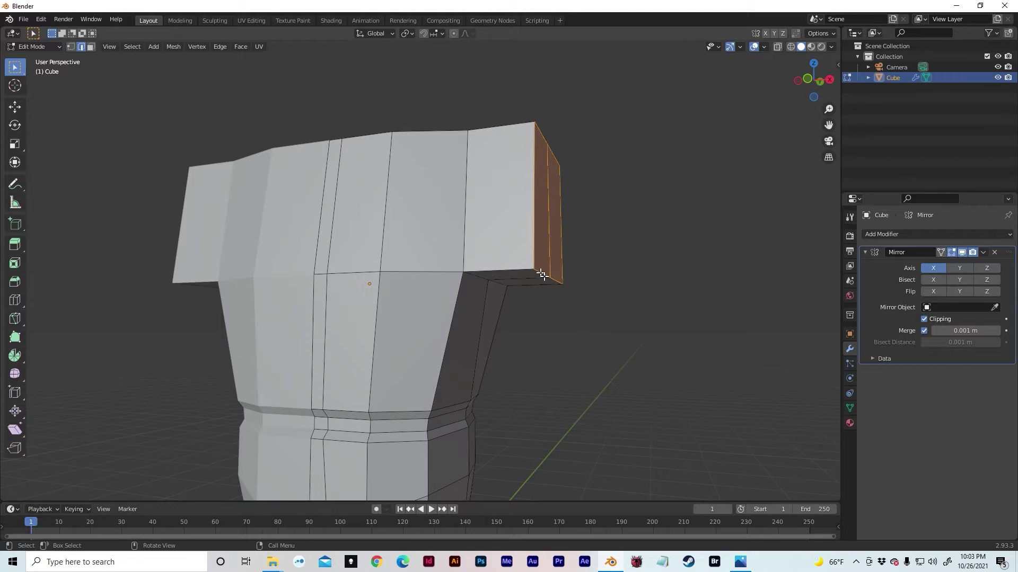
pyautogui.hotkey('alt', 'a')
pyautogui.press('g')
pyautogui.press('x')
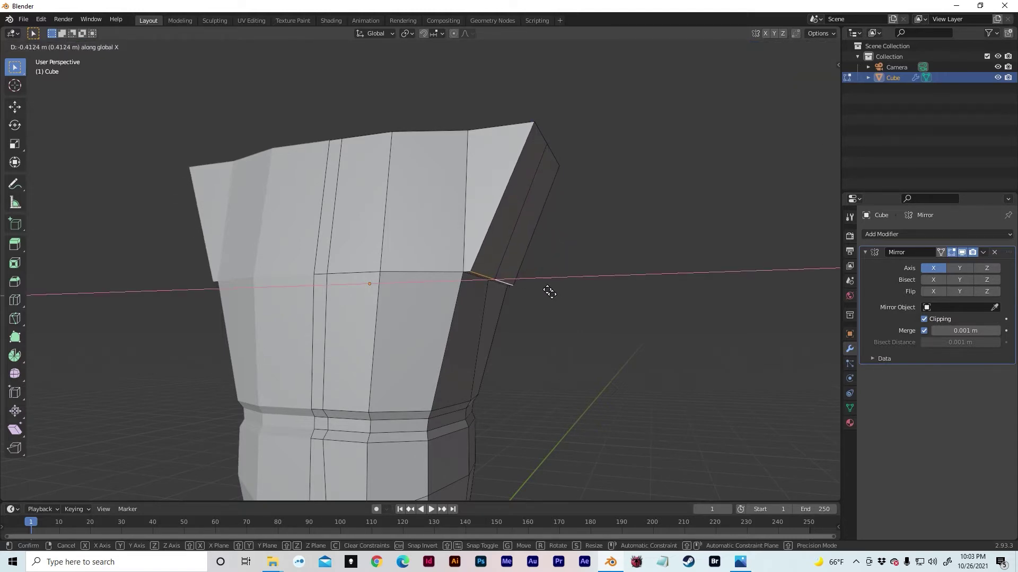
pyautogui.click(549, 292)
# Step: Lower the top outer edges of the shoulder along Z so that the shoulder slopes downward
pyautogui.click(549, 138)
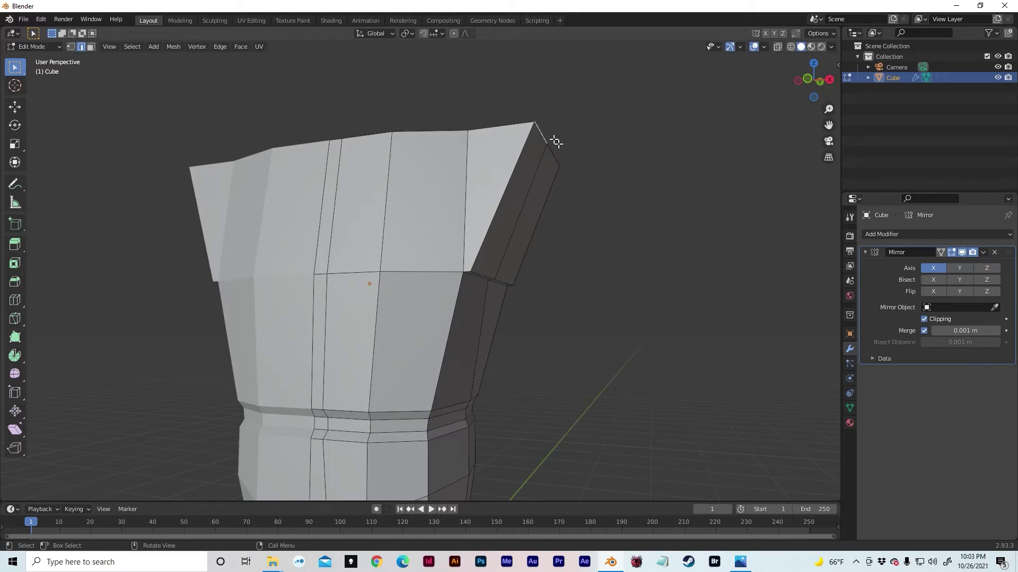
pyautogui.press('g')
pyautogui.press('z')
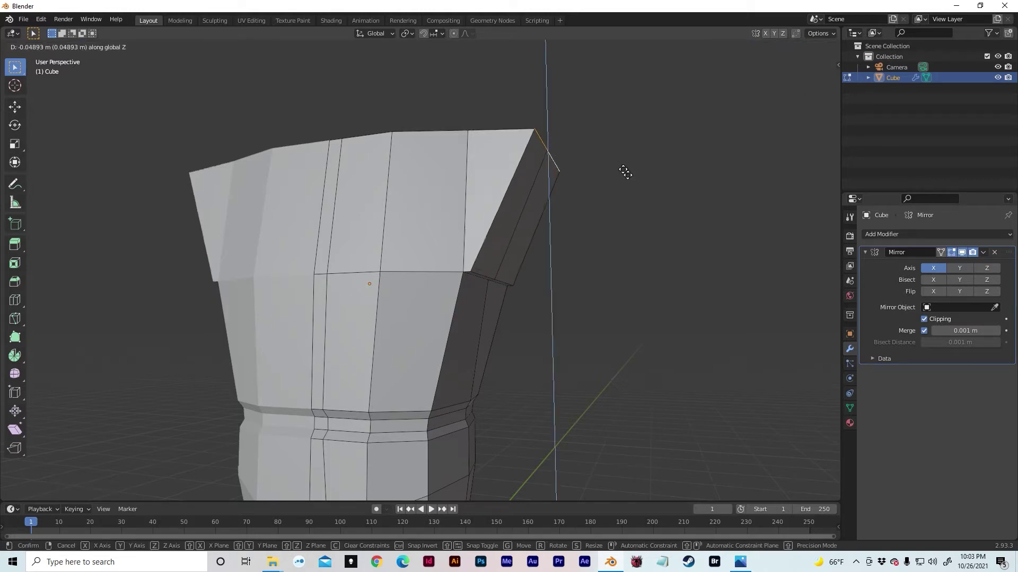
pyautogui.click(625, 217)
# Step: Scale the two angled end faces of the shoulder slightly narrower along Y
pyautogui.moveTo(625, 217); pyautogui.dragTo(634, 252, button='middle')
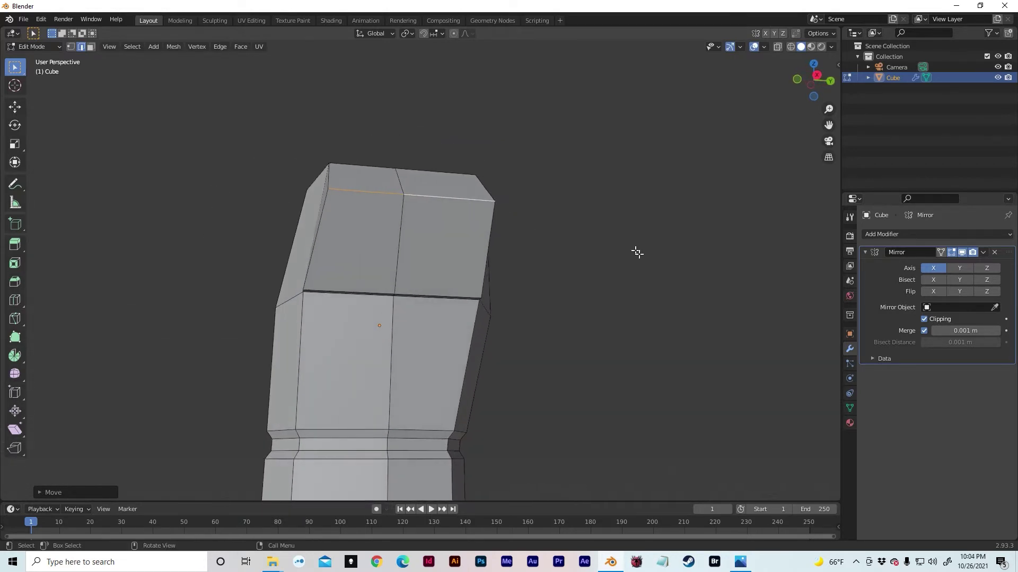
pyautogui.press('3')
pyautogui.click(443, 262)
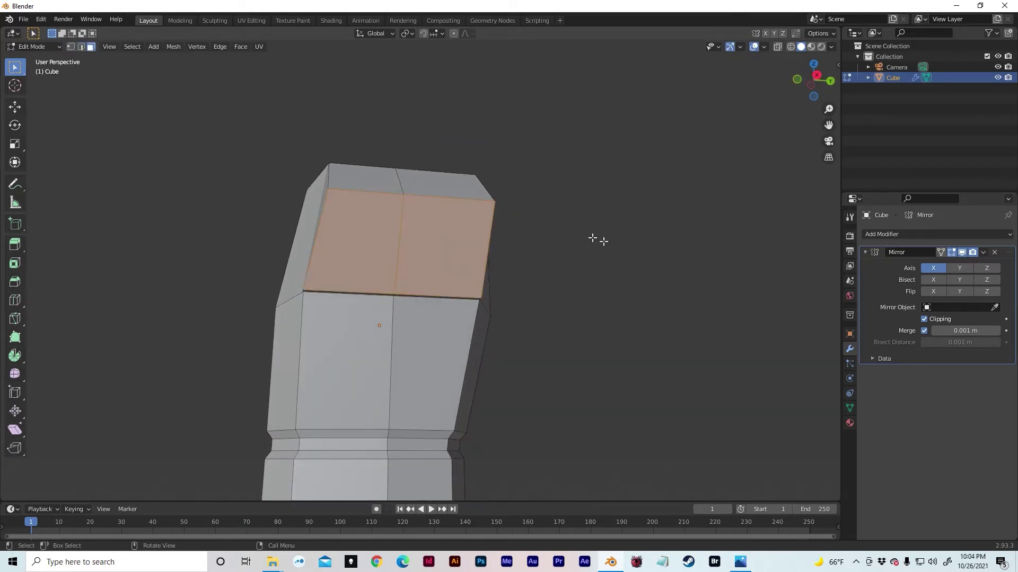
pyautogui.press('s')
pyautogui.press('y')
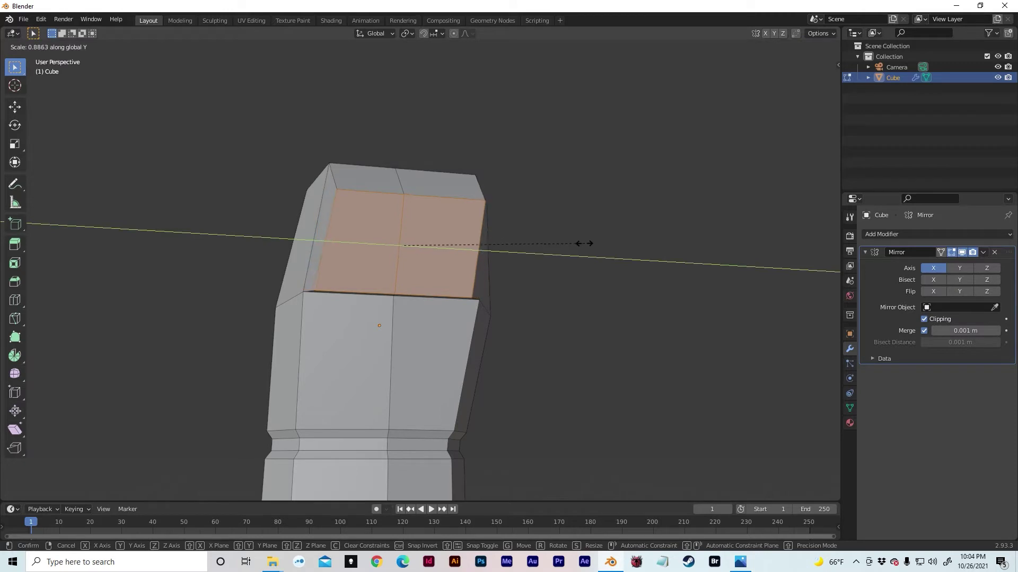
pyautogui.click(574, 245)
# Step: Extrude the shoulder's end faces outward along their normal by about 1.35 m to form the arm
pyautogui.moveTo(577, 246); pyautogui.dragTo(617, 221, button='middle')
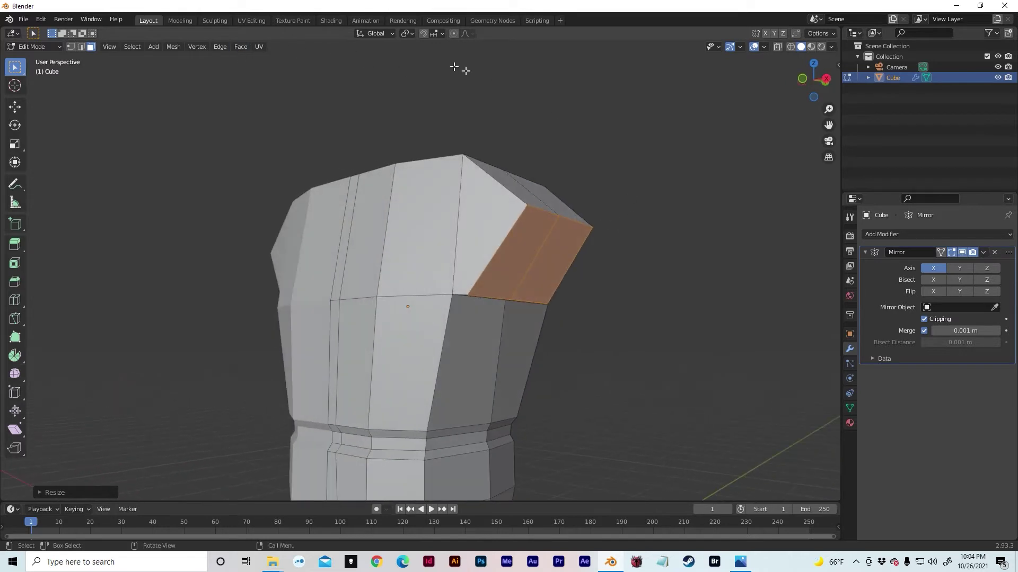
pyautogui.press('e')
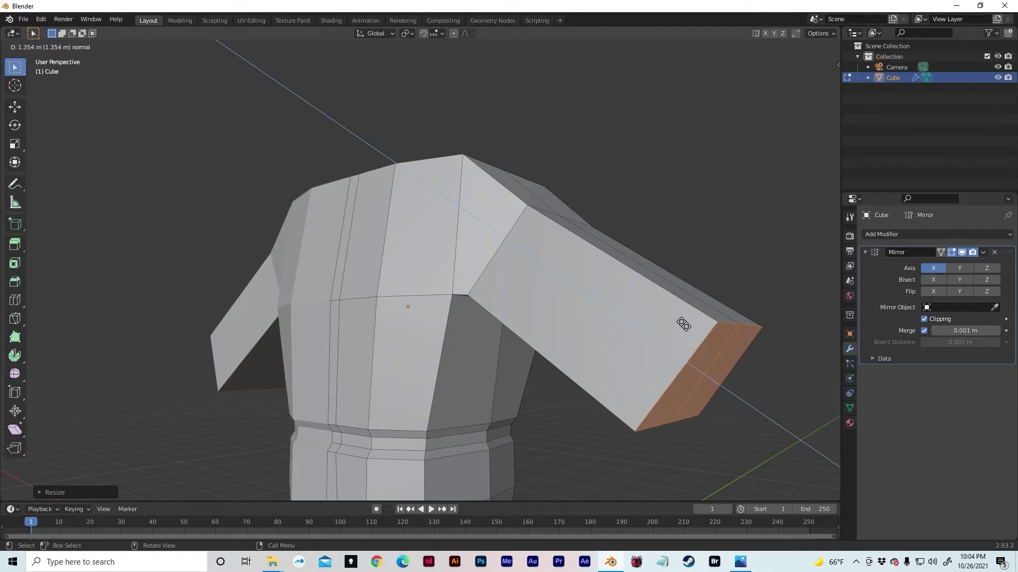
pyautogui.click(687, 330)
pyautogui.moveTo(688, 330); pyautogui.dragTo(691, 271, button='middle')
pyautogui.click(808, 79)
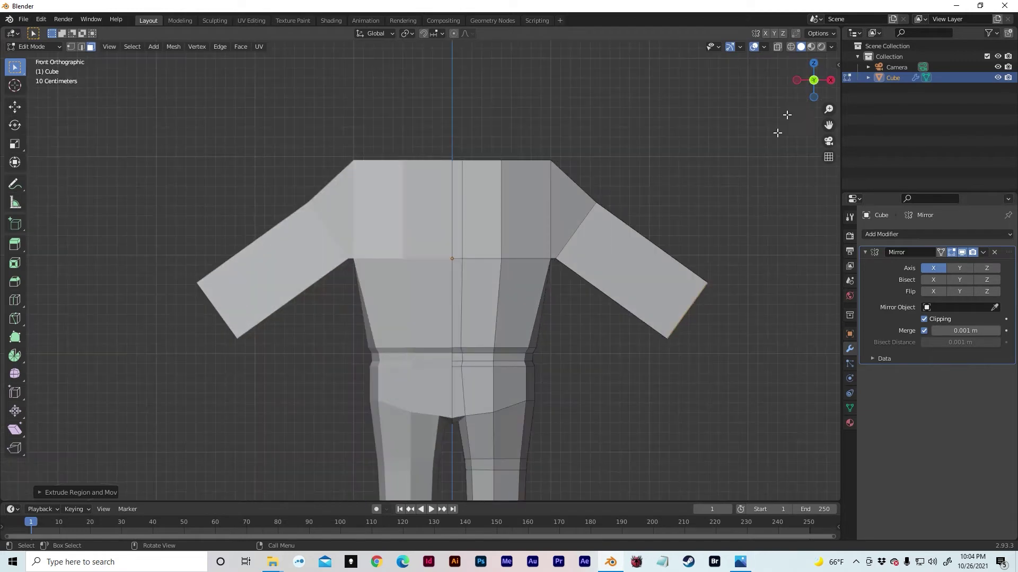
# Step: Scale down the arm's end faces and move them lower so the arm tapers and slopes downward more steeply
pyautogui.scroll(-2, 698, 196)
pyautogui.keyDown('shift'); pyautogui.moveTo(698, 196); pyautogui.dragTo(669, 136, button='middle'); pyautogui.keyUp('shift')
pyautogui.press('s')
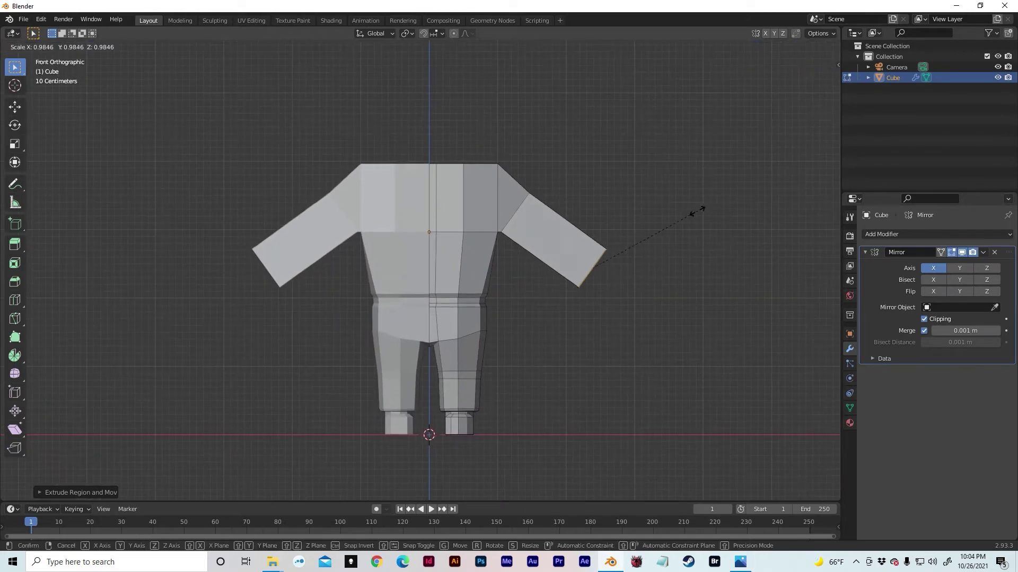
pyautogui.click(640, 232)
pyautogui.press('g')
pyautogui.click(642, 243)
pyautogui.press('s')
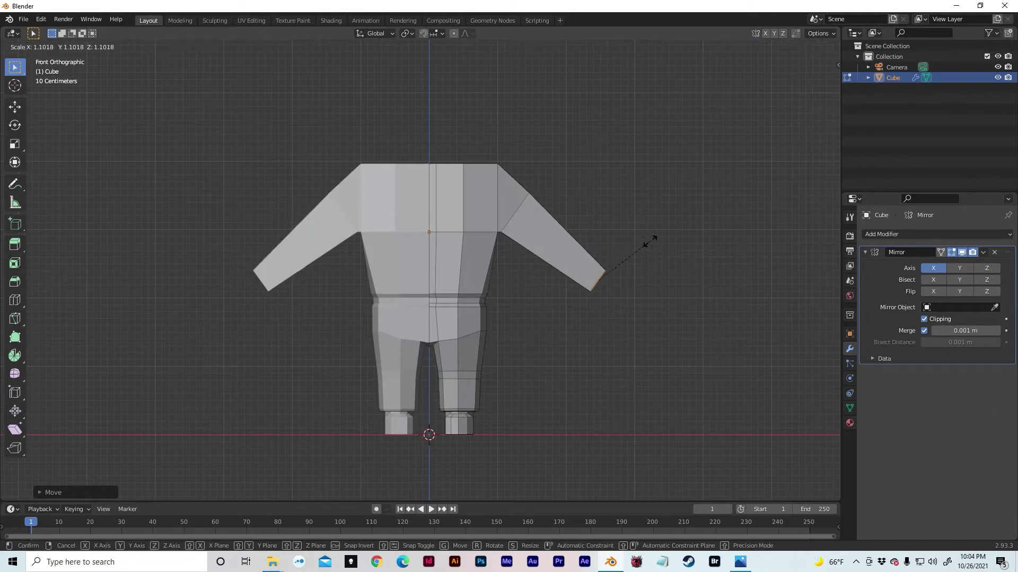
pyautogui.click(657, 242)
# Step: Scale the arm's end faces narrower along Y
pyautogui.moveTo(657, 241); pyautogui.dragTo(540, 221, button='middle')
pyautogui.press('s')
pyautogui.press('y')
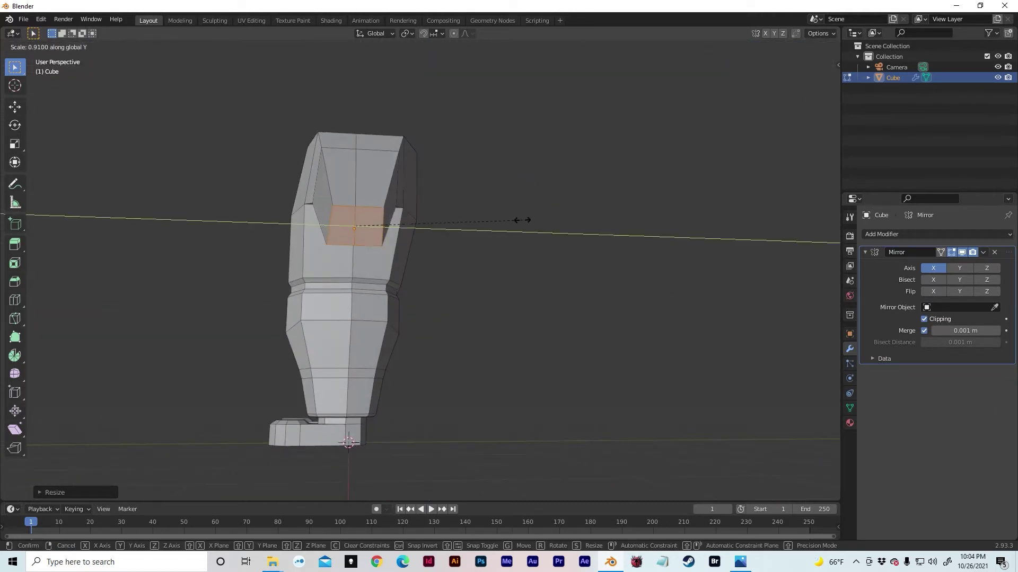
pyautogui.click(505, 227)
# Step: Add a centred loop cut running lengthwise along the front and back sides of the arm and across its end
pyautogui.moveTo(505, 226); pyautogui.dragTo(500, 273, button='middle')
pyautogui.scroll(5, 513, 254)
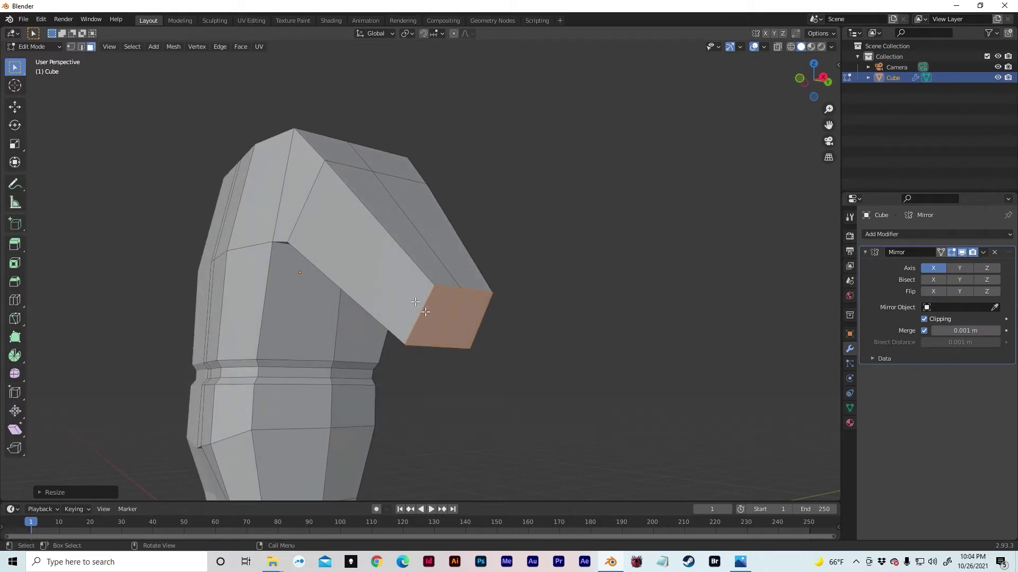
pyautogui.hotkey('ctrl', 'r')
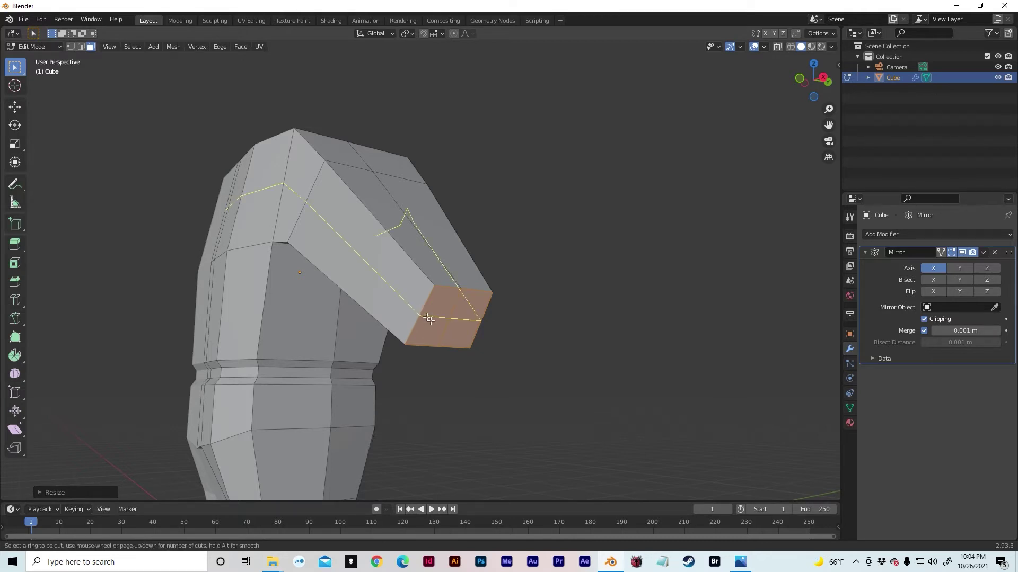
pyautogui.click(429, 319)
pyautogui.click(356, 276)
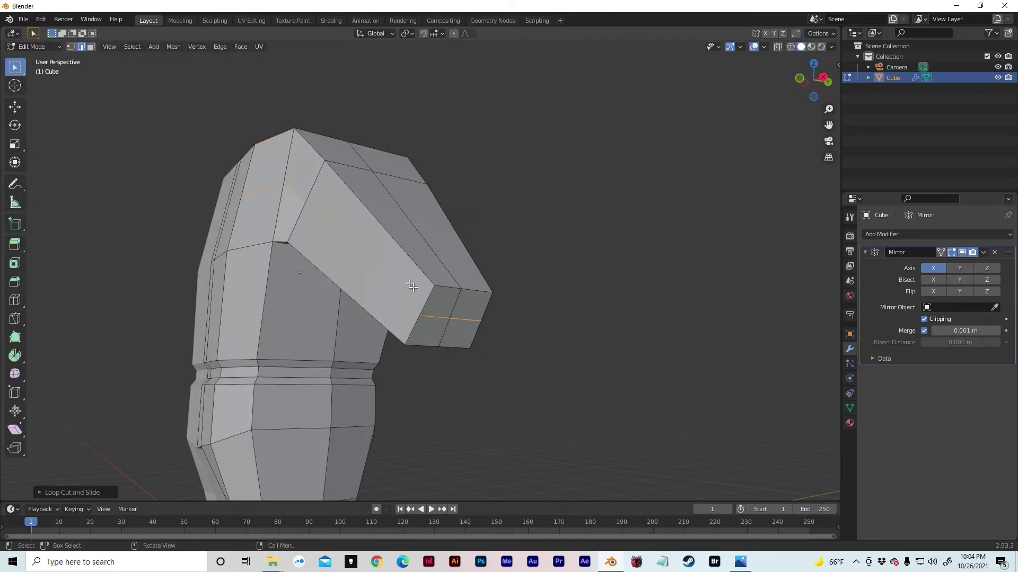
# Step: Scale the lengthwise middle edges on the front and back of the arm farther apart along Y
pyautogui.moveTo(411, 286); pyautogui.dragTo(404, 283, button='middle')
pyautogui.click(324, 238)
pyautogui.moveTo(385, 317); pyautogui.dragTo(385, 253, button='middle')
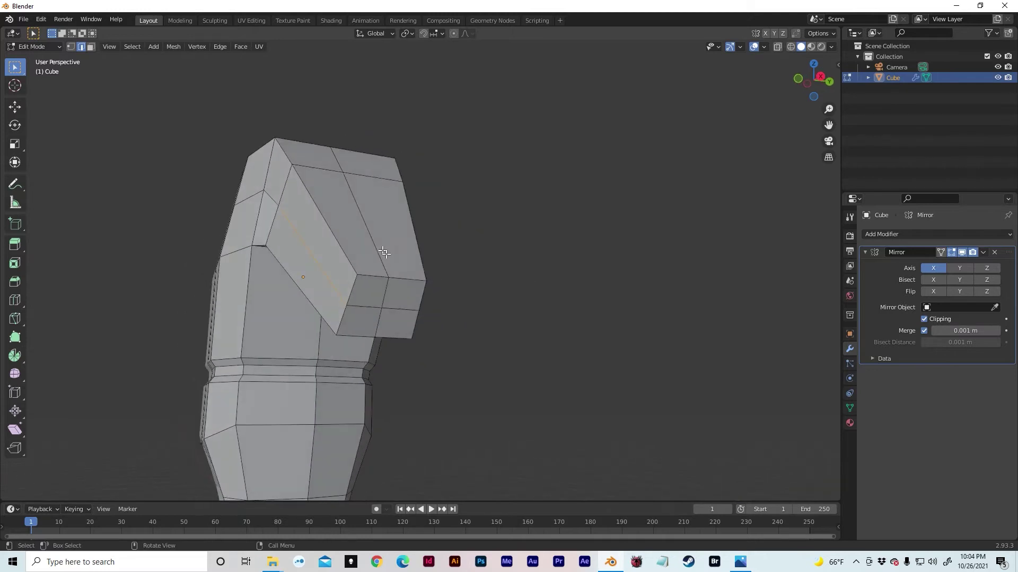
pyautogui.press('s')
pyautogui.press('y')
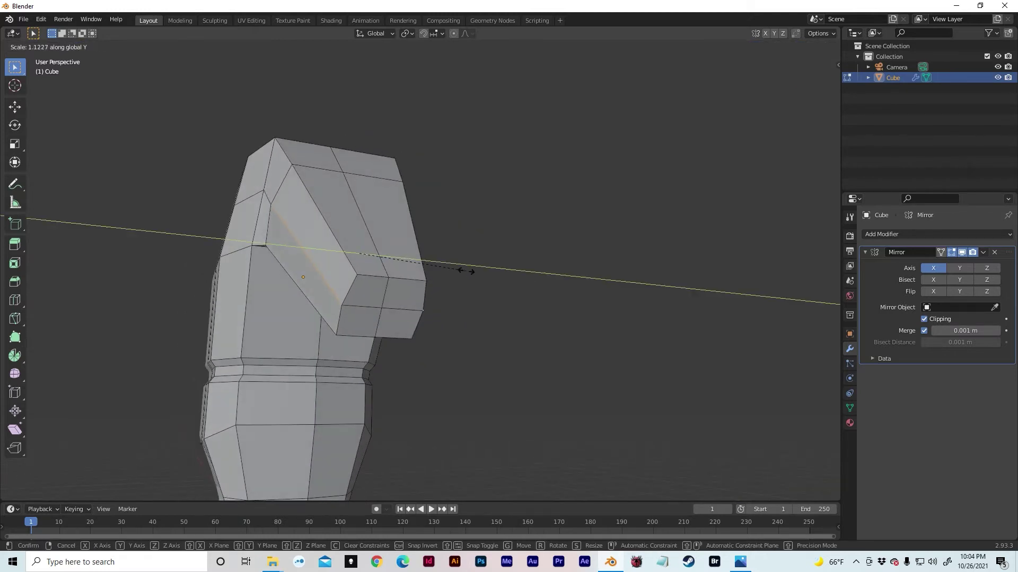
pyautogui.click(479, 274)
# Step: Set the transform orientation to Normal and scale the arm's lengthwise corner edges to about 0.84 along normal Y
pyautogui.moveTo(477, 273); pyautogui.dragTo(505, 138, button='middle')
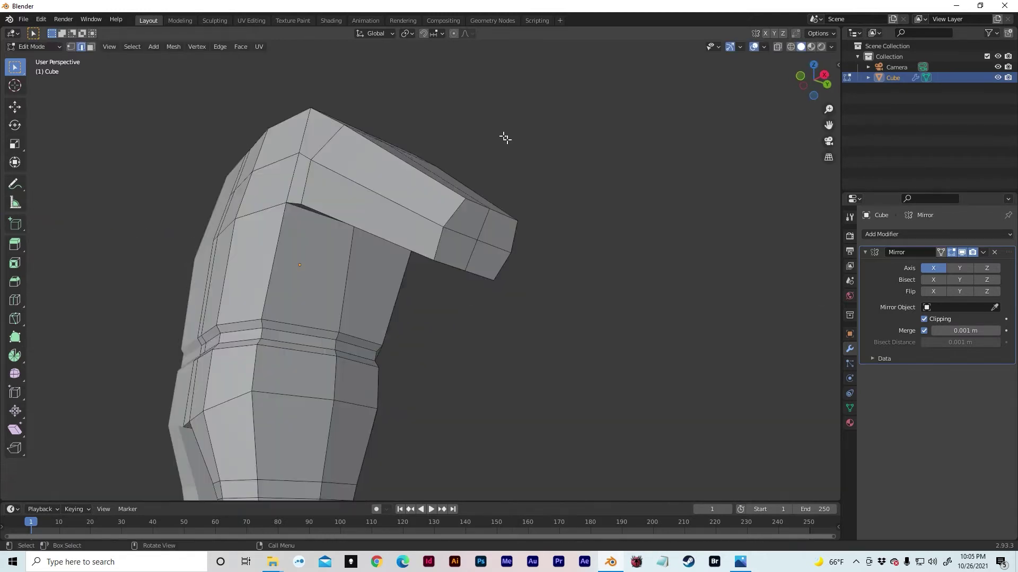
pyautogui.click(385, 34)
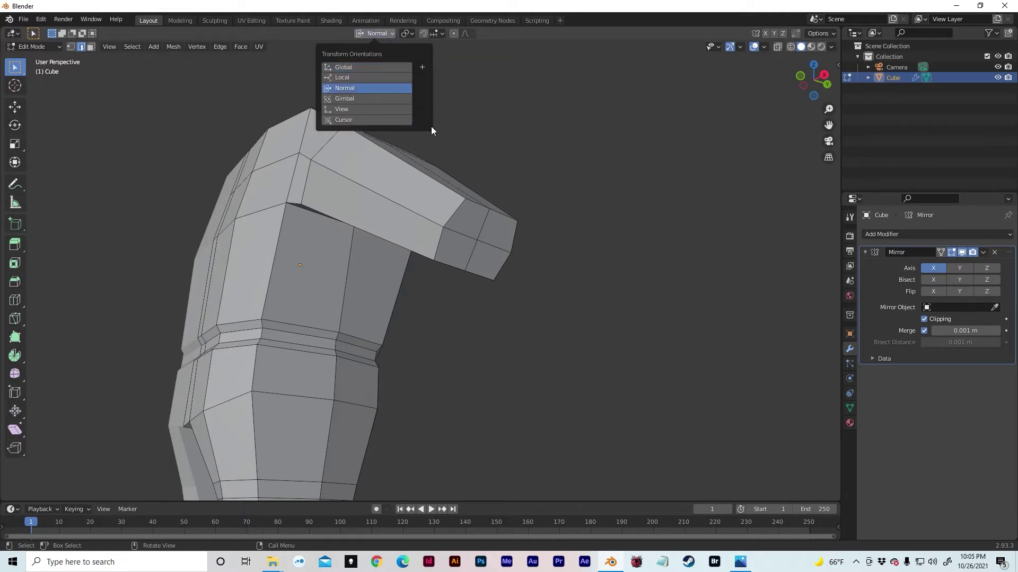
pyautogui.click(370, 88)
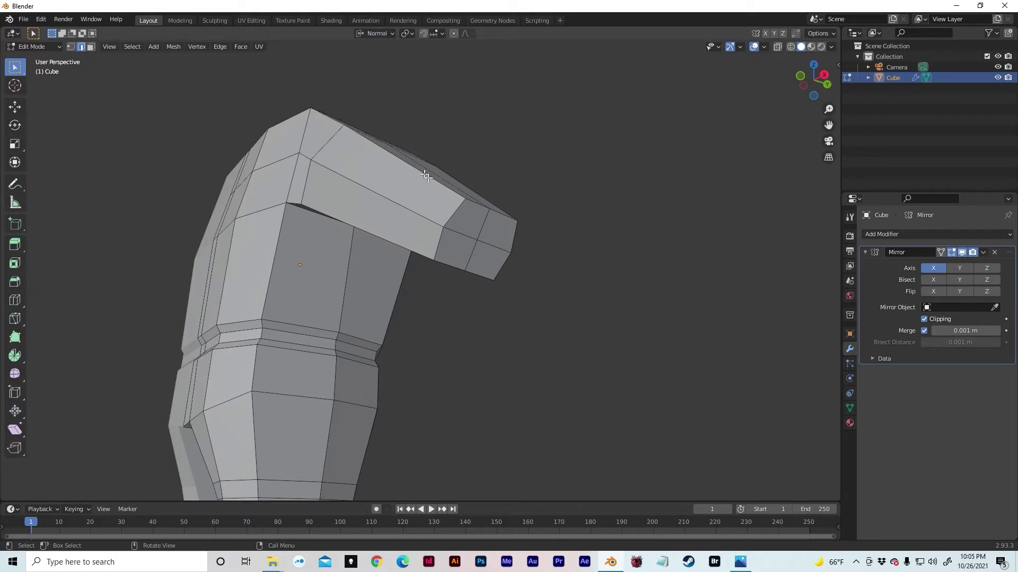
pyautogui.moveTo(391, 242); pyautogui.dragTo(362, 243, button='middle')
pyautogui.moveTo(348, 136); pyautogui.dragTo(354, 162, button='middle')
pyautogui.press('s')
pyautogui.press('z')
pyautogui.press('y')
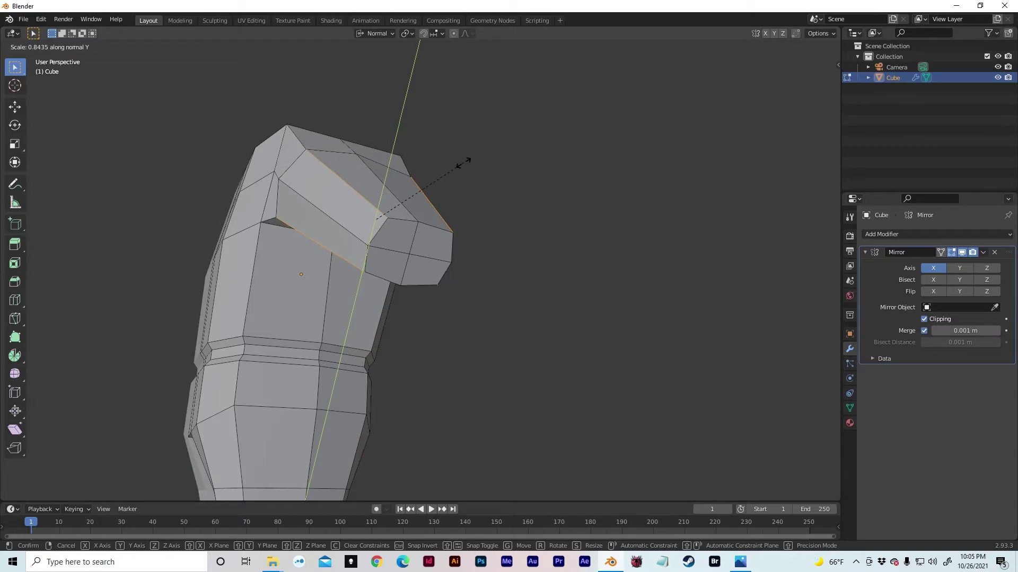
pyautogui.click(464, 164)
# Step: Extrude the arm's end faces in place and scale them to about 0.77 to leave a sleeve rim
pyautogui.moveTo(465, 166); pyautogui.dragTo(450, 209, button='middle')
pyautogui.press('3')
pyautogui.moveTo(400, 289); pyautogui.dragTo(427, 310)
pyautogui.moveTo(427, 311); pyautogui.dragTo(447, 293, button='middle')
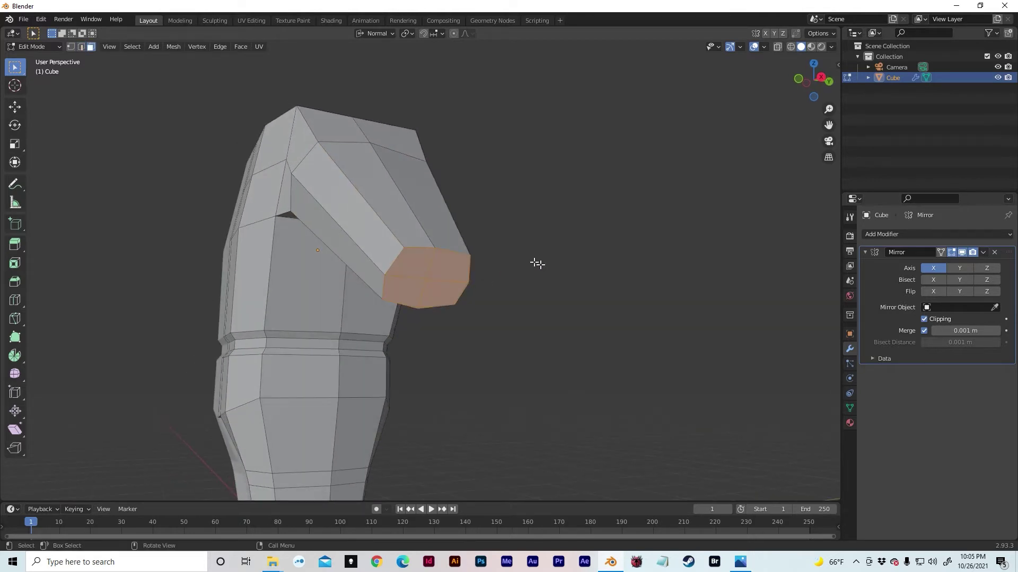
pyautogui.press('s')
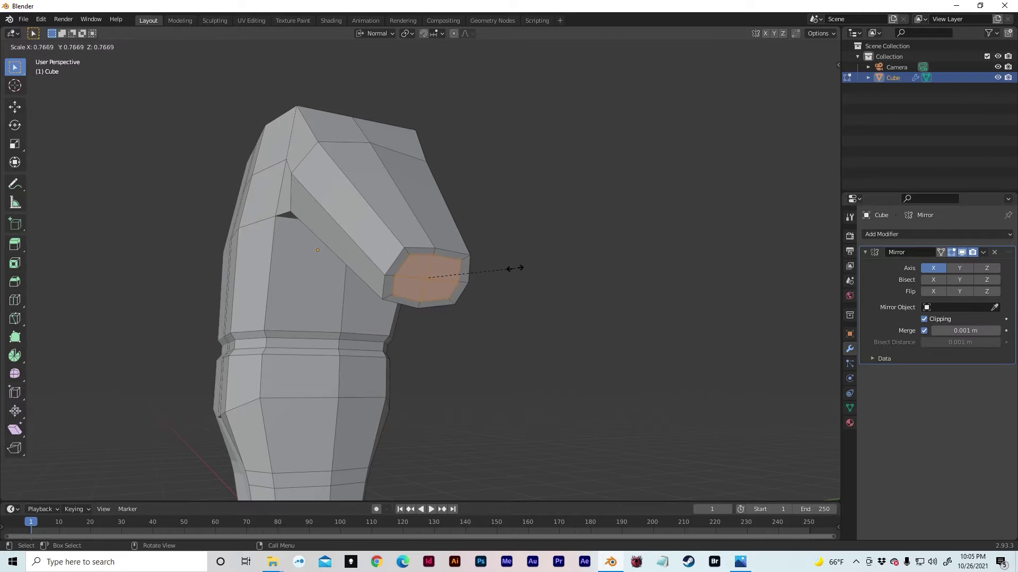
pyautogui.click(512, 270)
# Step: Extrude the inner end faces slightly into the sleeve and extrude them back outward to form the wrist
pyautogui.press('e')
pyautogui.click(721, 132)
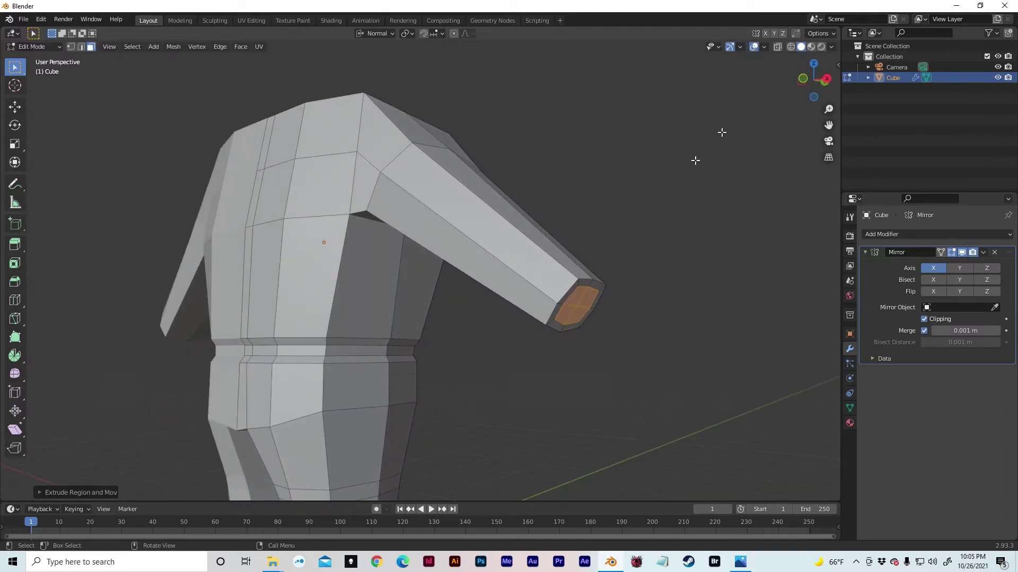
pyautogui.press('e')
pyautogui.click(729, 167)
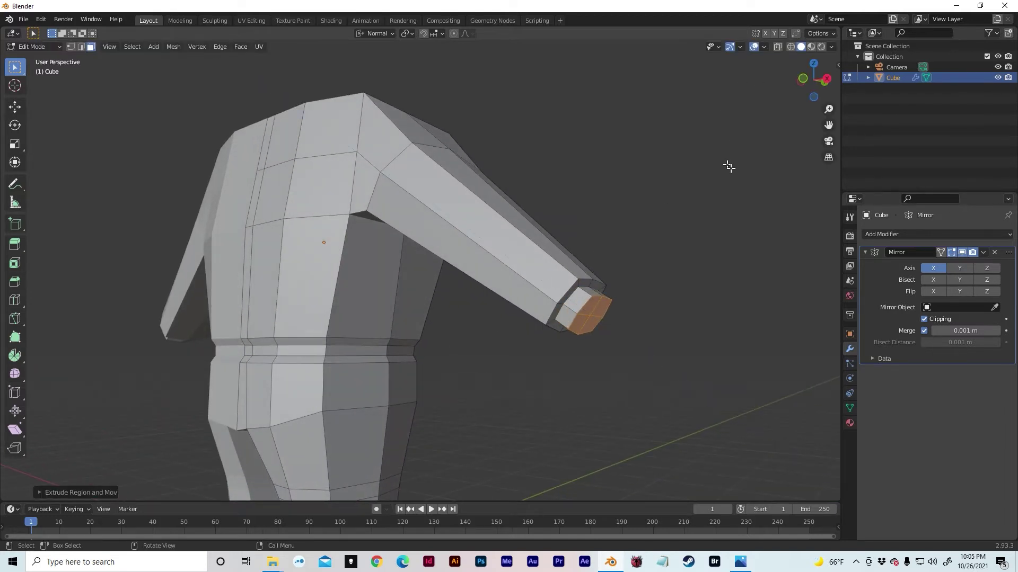
# Step: Extrude the wrist's end faces, enlarge them to flare into the palm, and extrude again for the hand's length
pyautogui.press('s')
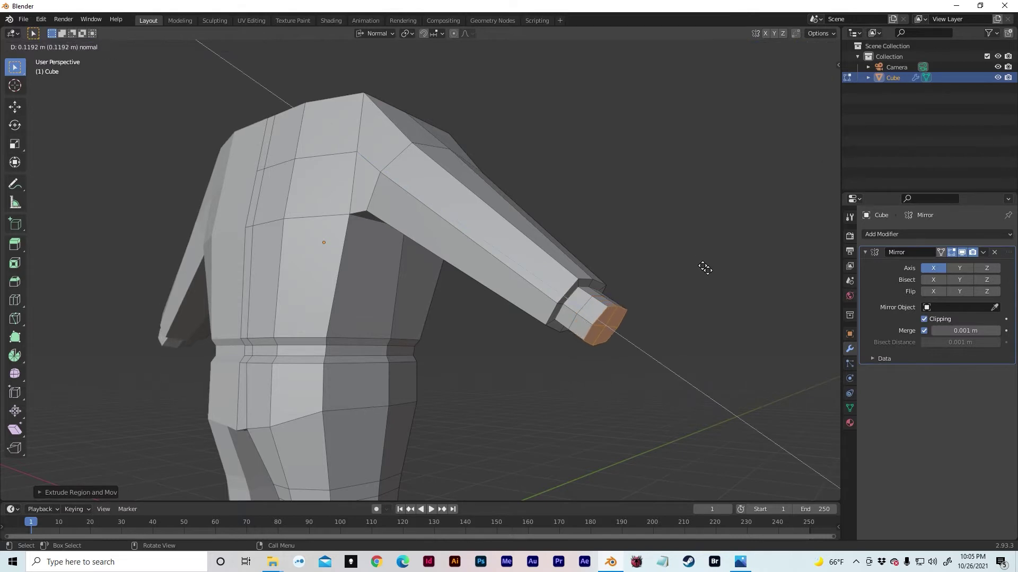
pyautogui.click(731, 258)
pyautogui.press('e')
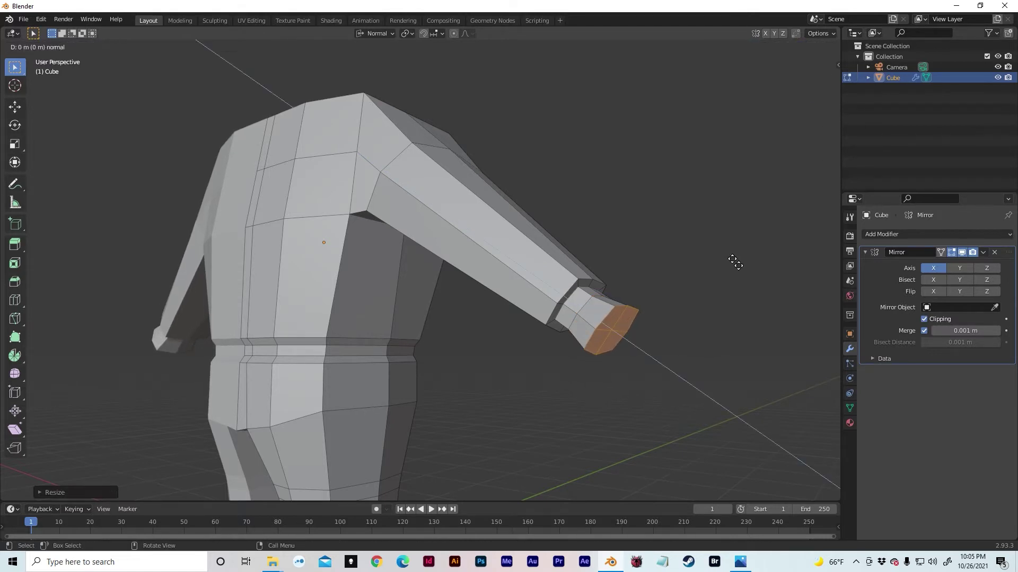
pyautogui.click(774, 307)
# Step: Taper the hand's end faces by scaling them much thinner along normal X and narrower along normal Y
pyautogui.press('s')
pyautogui.press('x')
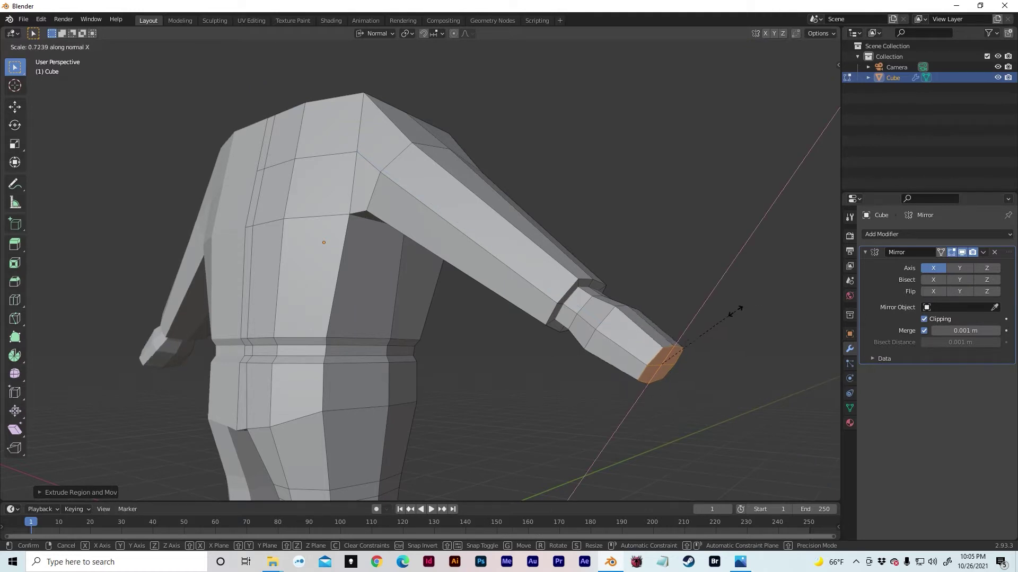
pyautogui.click(685, 345)
pyautogui.moveTo(684, 345); pyautogui.dragTo(666, 302, button='middle')
pyautogui.press('s')
pyautogui.press('y')
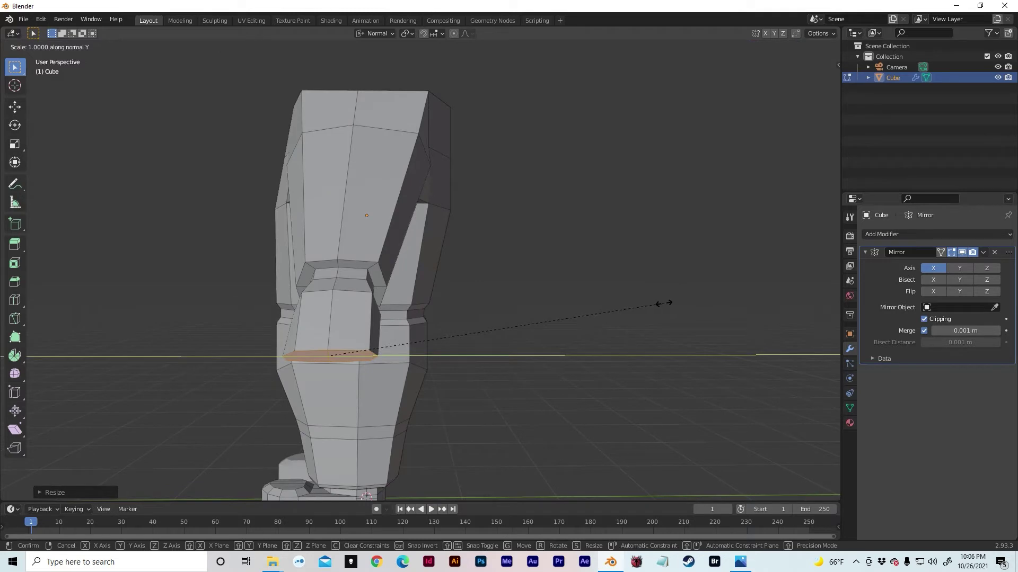
pyautogui.click(543, 321)
# Step: Extrude the front inner face of the palm outward as the thumb base and scale its end face smaller
pyautogui.moveTo(545, 323); pyautogui.dragTo(581, 285, button='middle')
pyautogui.click(554, 286)
pyautogui.scroll(3, 513, 295)
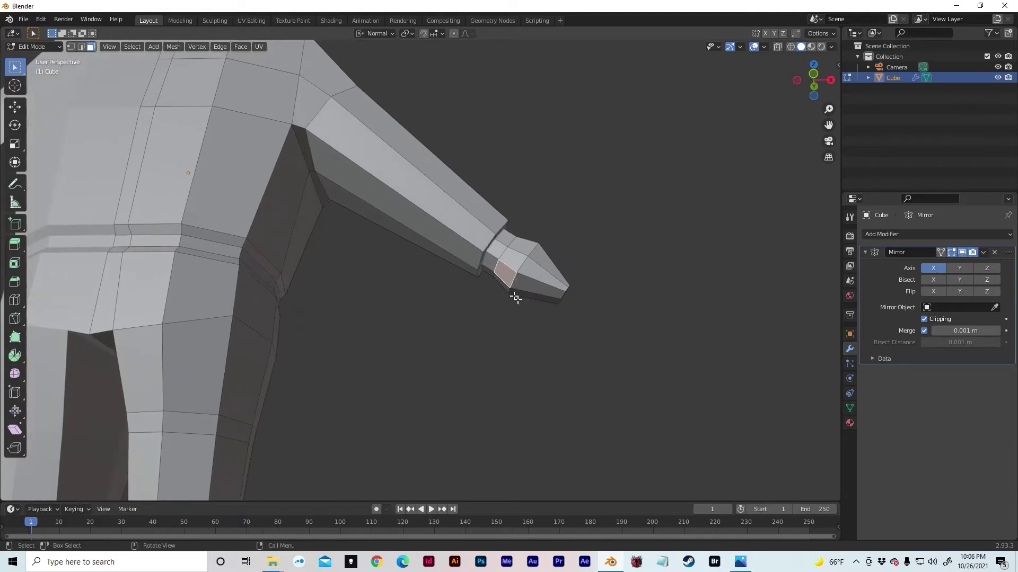
pyautogui.keyDown('shift'); pyautogui.moveTo(523, 298); pyautogui.dragTo(484, 295, button='middle'); pyautogui.keyUp('shift')
pyautogui.click(637, 256)
pyautogui.click(525, 274)
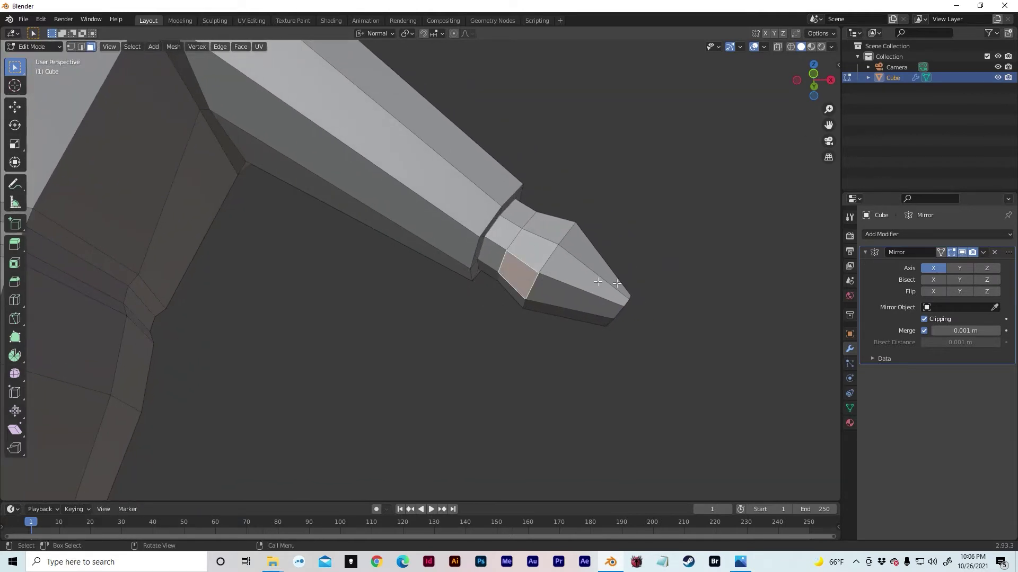
pyautogui.press('e')
pyautogui.click(653, 245)
pyautogui.press('s')
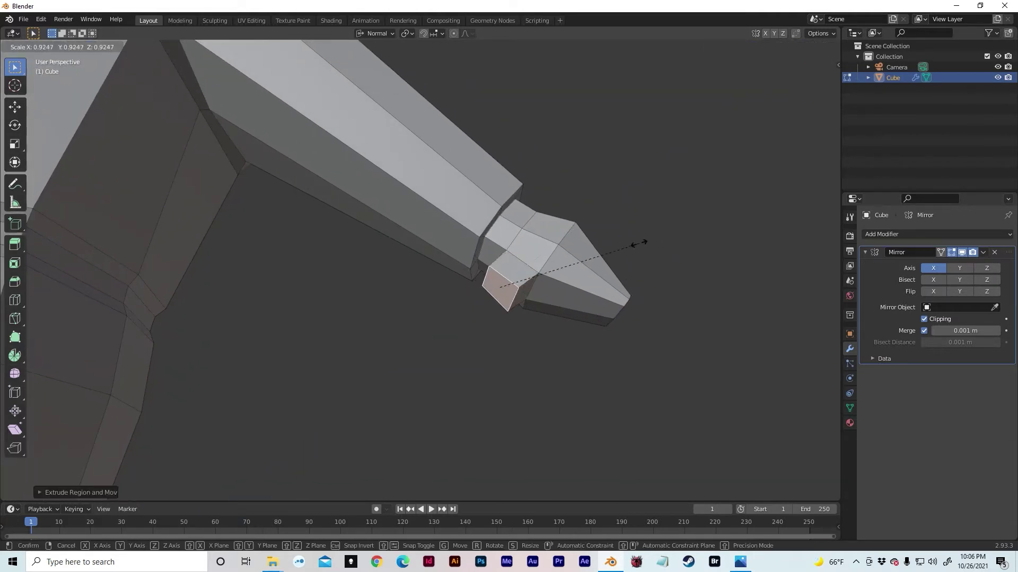
pyautogui.click(581, 240)
# Step: Rotate the thumb base's end face and move it about 0.058 m in the negative normal X direction
pyautogui.press('r')
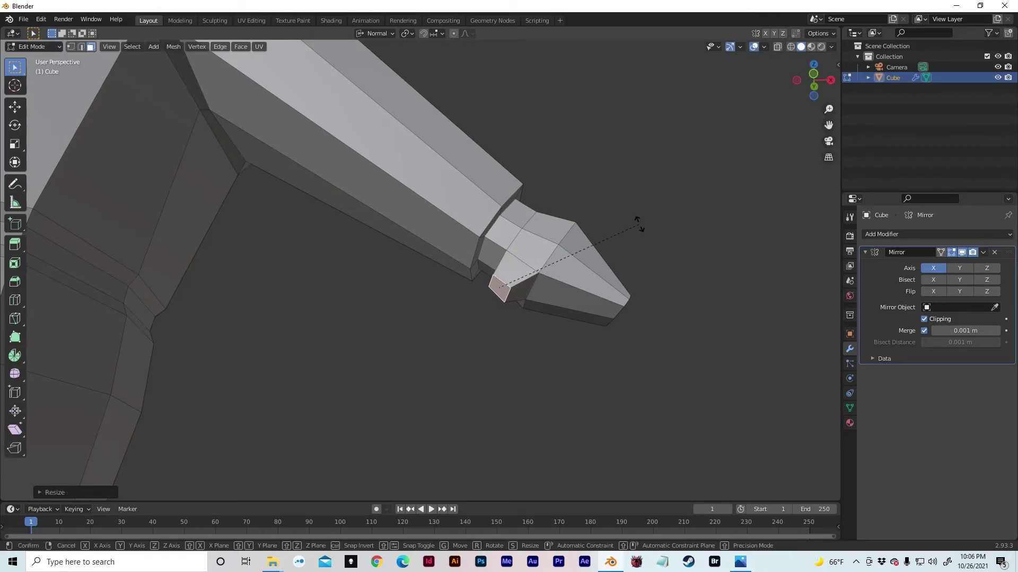
pyautogui.press('y')
pyautogui.press('y')
pyautogui.click(617, 185)
pyautogui.moveTo(620, 191)
pyautogui.mouseDown(button='middle')
pyautogui.moveTo(604, 206)
pyautogui.moveTo(609, 197)
pyautogui.mouseUp(button='middle')
pyautogui.press('g')
pyautogui.press('x')
pyautogui.press('x')
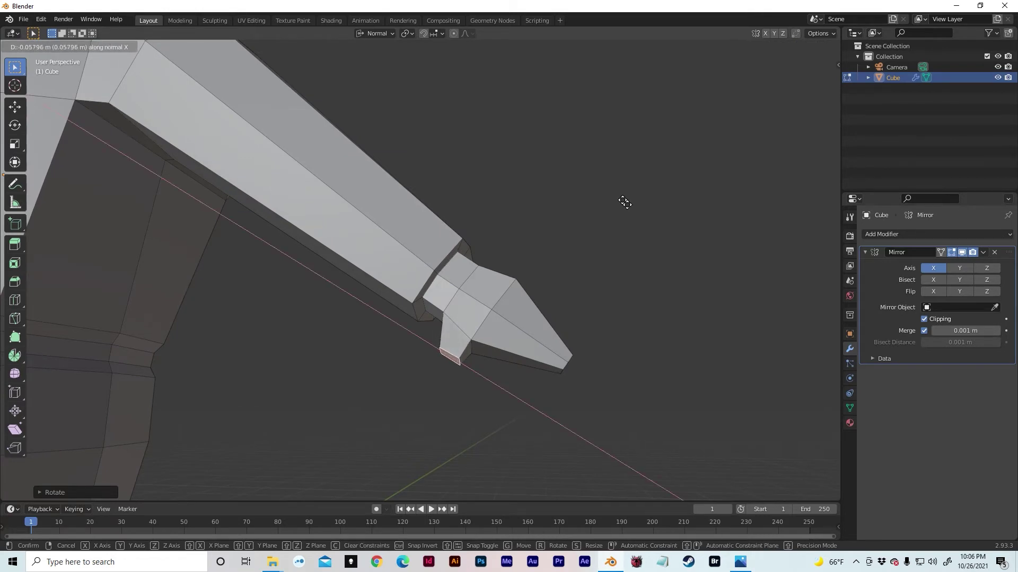
pyautogui.click(624, 203)
# Step: Rotate the thumb's end face again to angle it toward the thumb tip
pyautogui.moveTo(625, 205); pyautogui.dragTo(627, 165, button='middle')
pyautogui.press('r')
pyautogui.press('y')
pyautogui.press('y')
pyautogui.click(609, 134)
# Step: Extrude a smaller tip segment from the thumb and shift its end face about 0.1 m along negative normal X
pyautogui.moveTo(605, 130); pyautogui.dragTo(604, 145, button='middle')
pyautogui.press('e')
pyautogui.click(602, 171)
pyautogui.press('s')
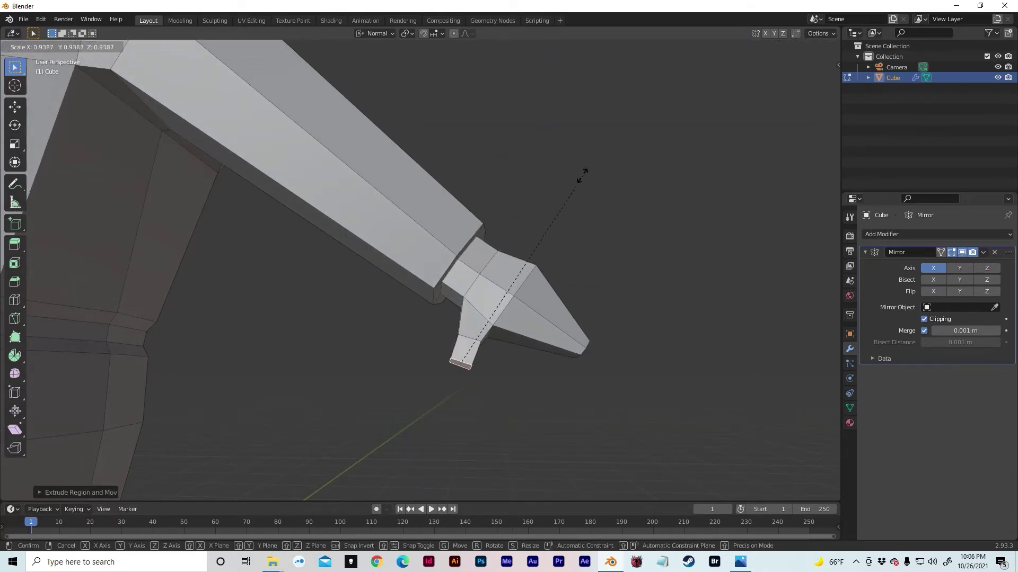
pyautogui.click(501, 216)
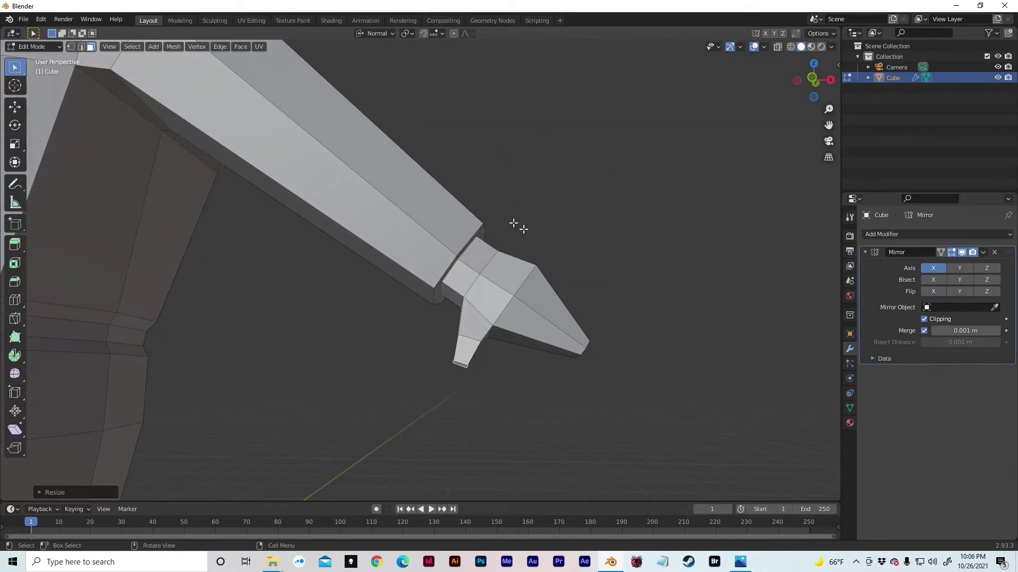
pyautogui.press('e')
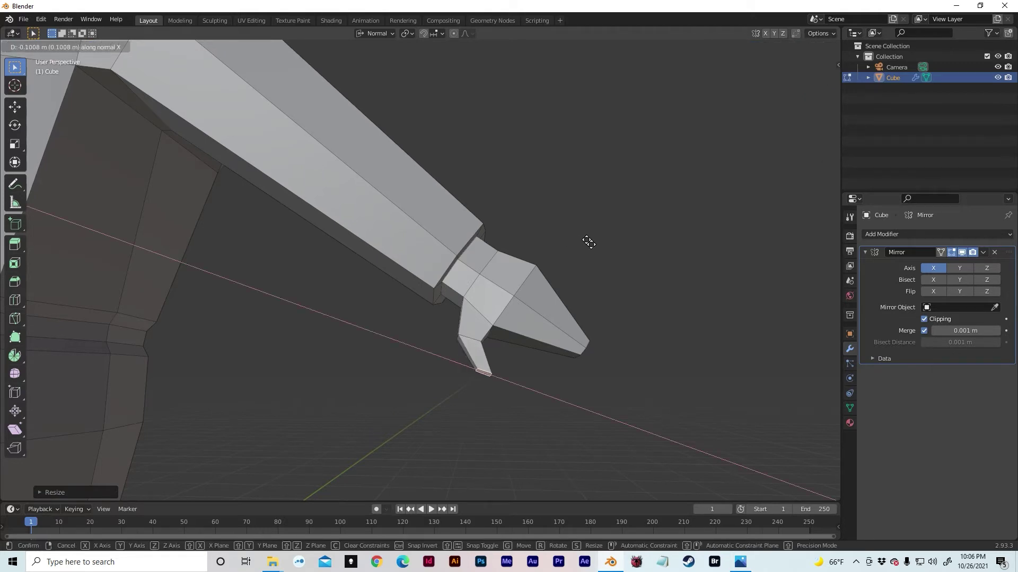
pyautogui.click(588, 242)
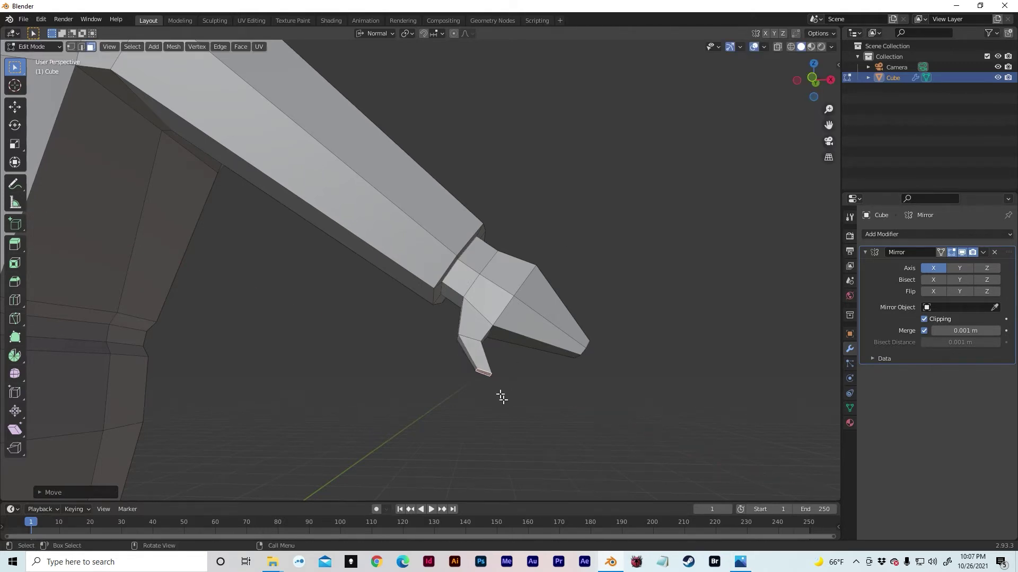
# Step: Select the faces of the thumb's tip segment and move them slightly along normal Z
pyautogui.keyDown('alt'); pyautogui.click(489, 363); pyautogui.keyUp('alt')
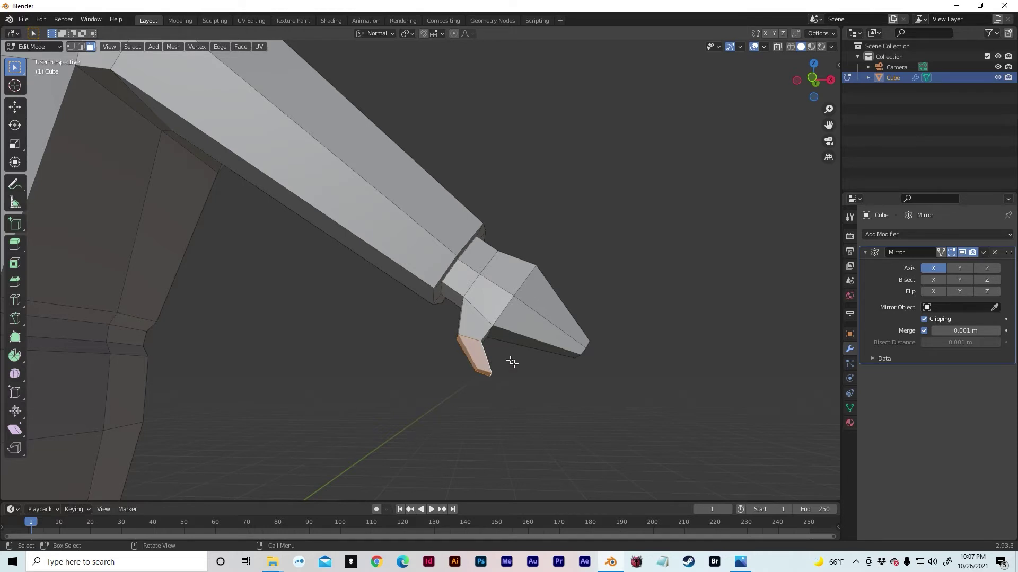
pyautogui.press('g')
pyautogui.press('x')
pyautogui.press('z')
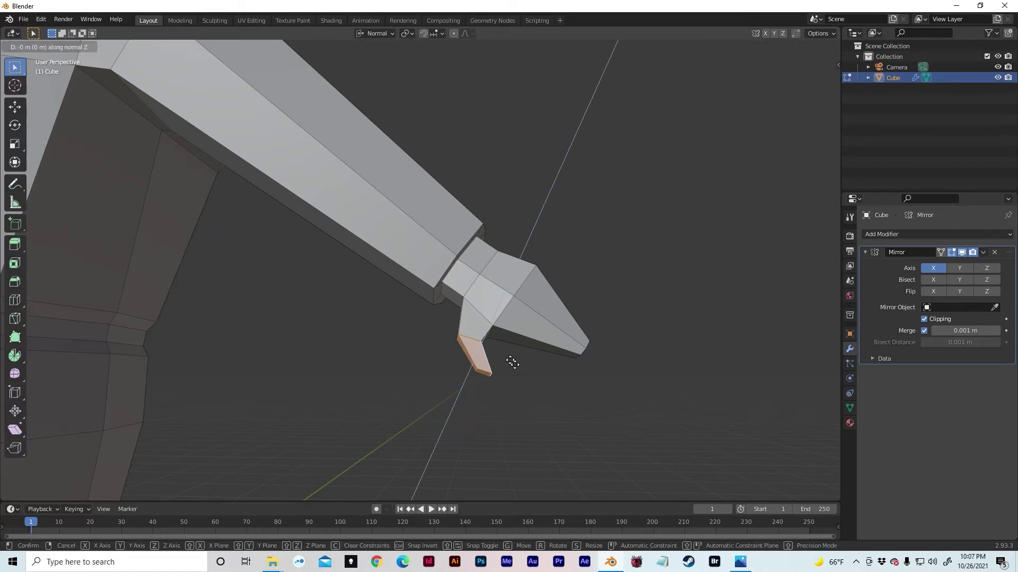
pyautogui.click(516, 352)
# Step: Move the body-facing side face of the thumb tip about 0.017 m along normal Z to thicken it
pyautogui.moveTo(515, 352); pyautogui.dragTo(542, 334, button='middle')
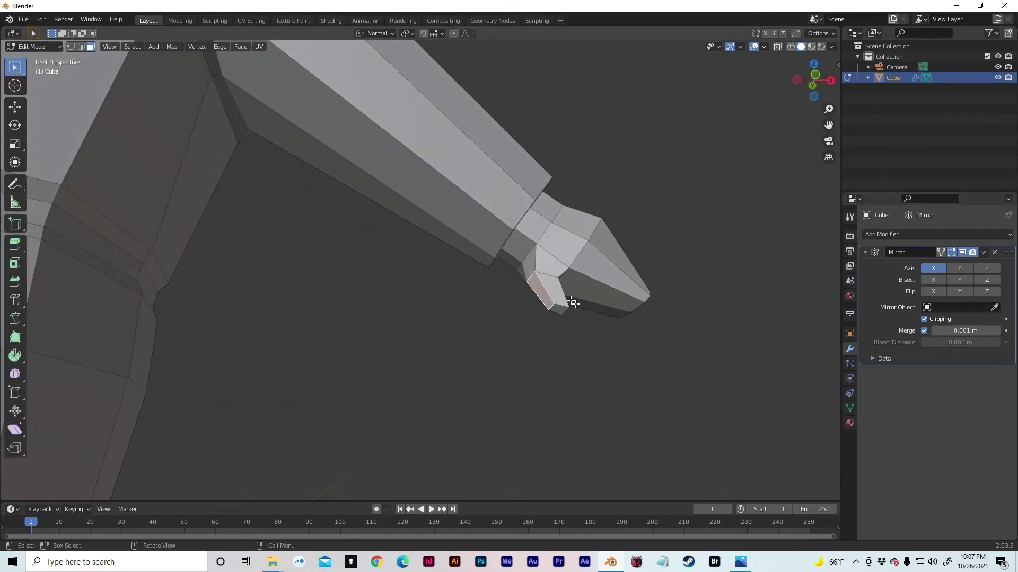
pyautogui.press('e')
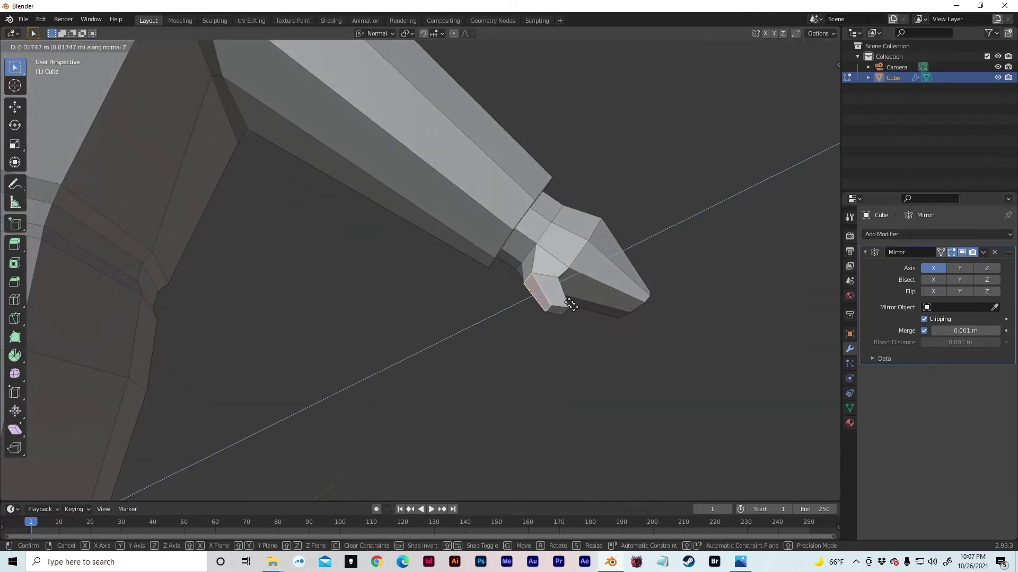
pyautogui.click(572, 305)
# Step: Deselect the thumb face and add a centred loop cut around the middle of the arm
pyautogui.moveTo(571, 304); pyautogui.dragTo(512, 278, button='middle')
pyautogui.scroll(-2, 536, 313)
pyautogui.click(536, 314)
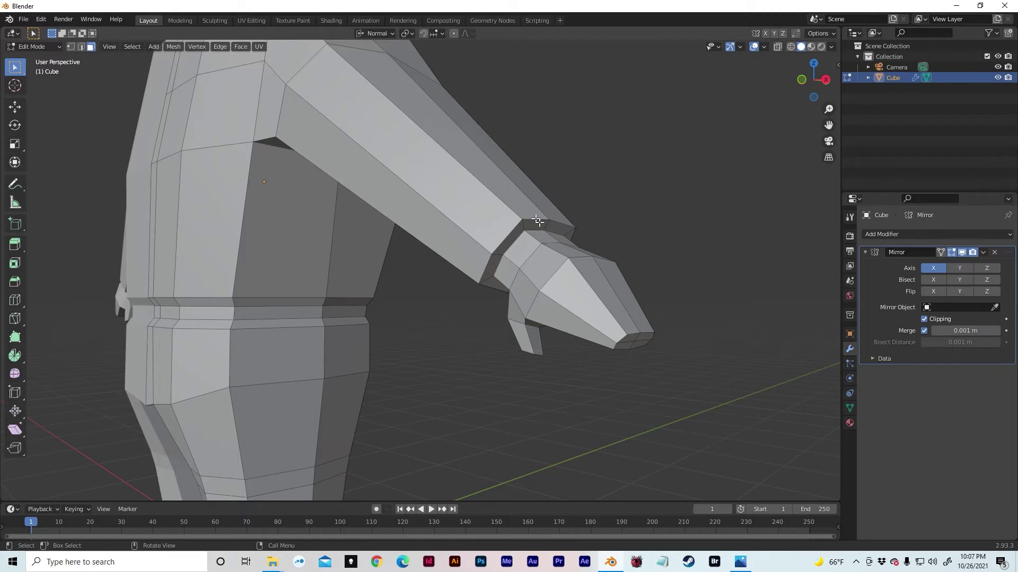
pyautogui.moveTo(488, 198); pyautogui.dragTo(515, 178, button='middle')
pyautogui.hotkey('ctrl', 'r')
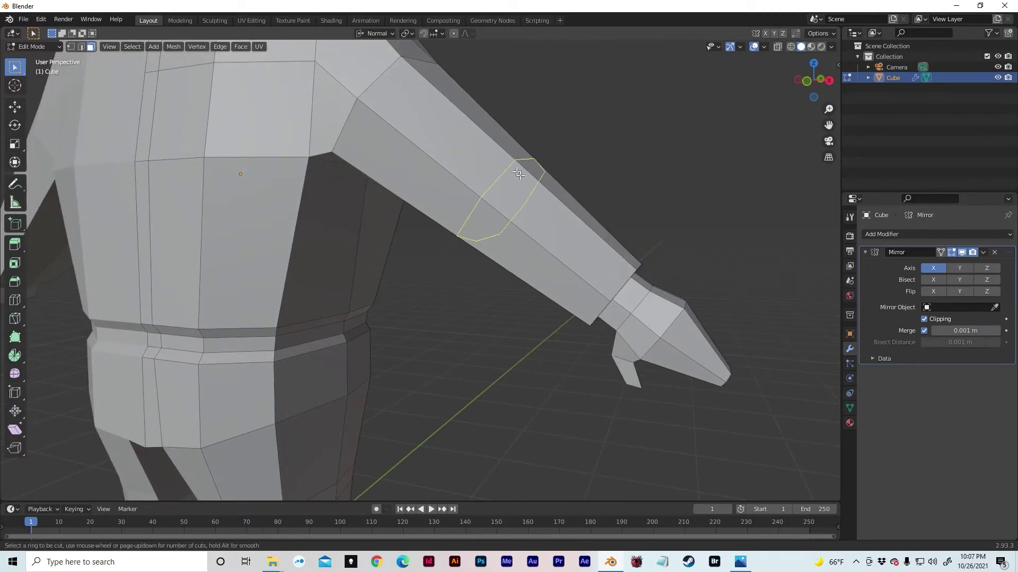
pyautogui.click(520, 178)
pyautogui.rightClick(520, 178)
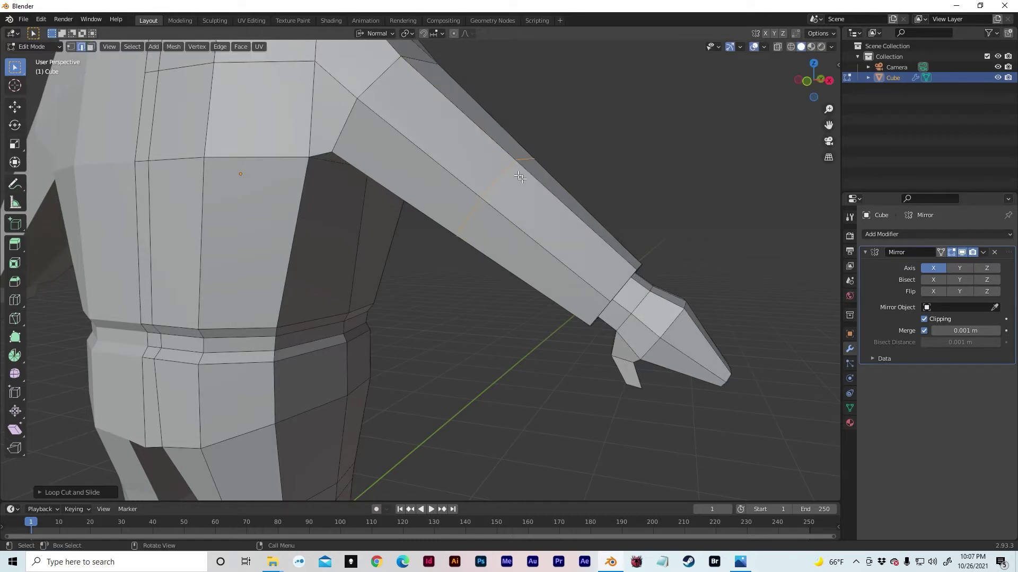
# Step: Switch the transform orientation to Global and bevel the arm's middle edge loop to a width of about 0.07 m
pyautogui.click(380, 32)
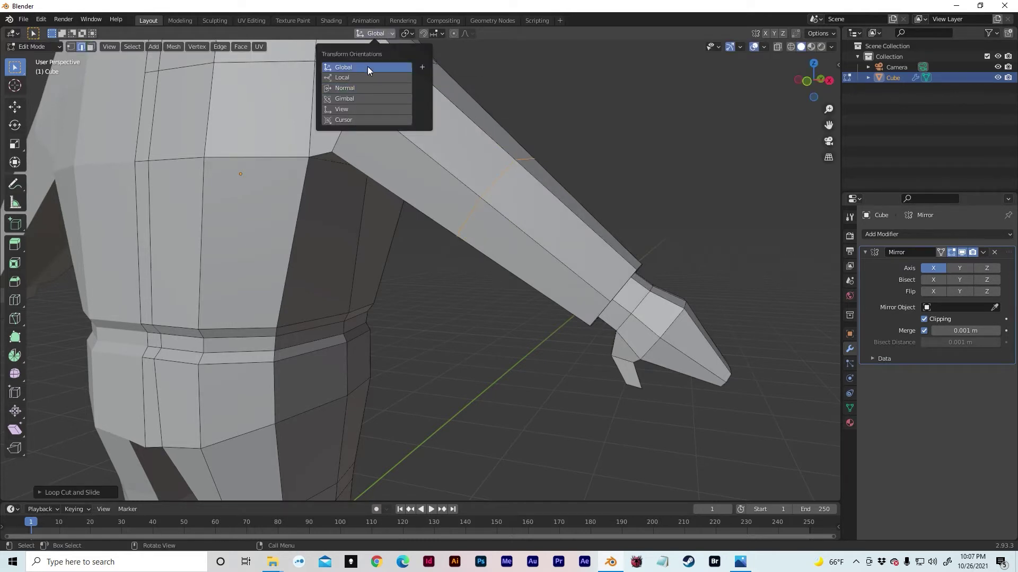
pyautogui.click(367, 67)
pyautogui.moveTo(624, 189); pyautogui.dragTo(617, 213, button='middle')
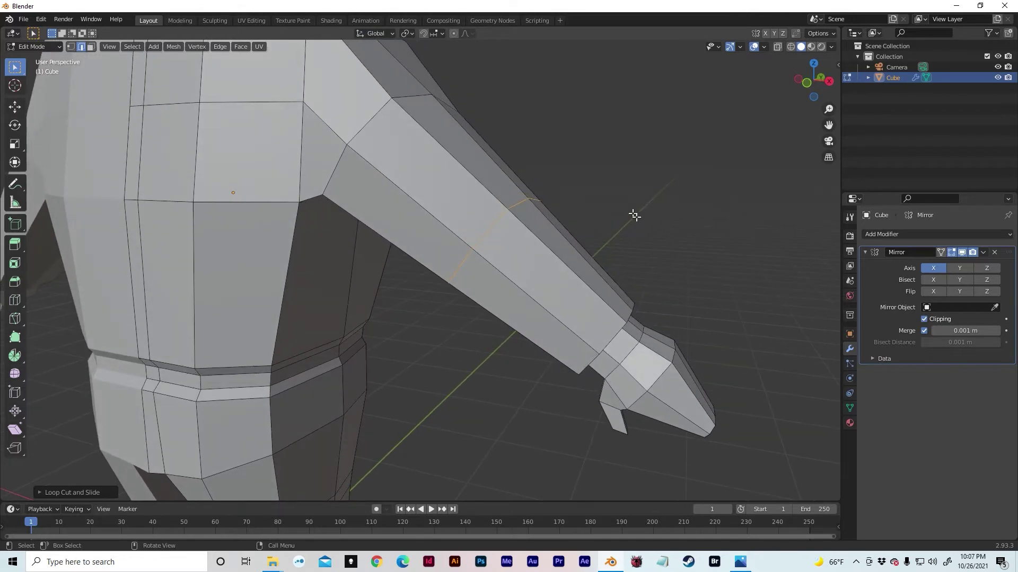
pyautogui.hotkey('ctrl', 'b')
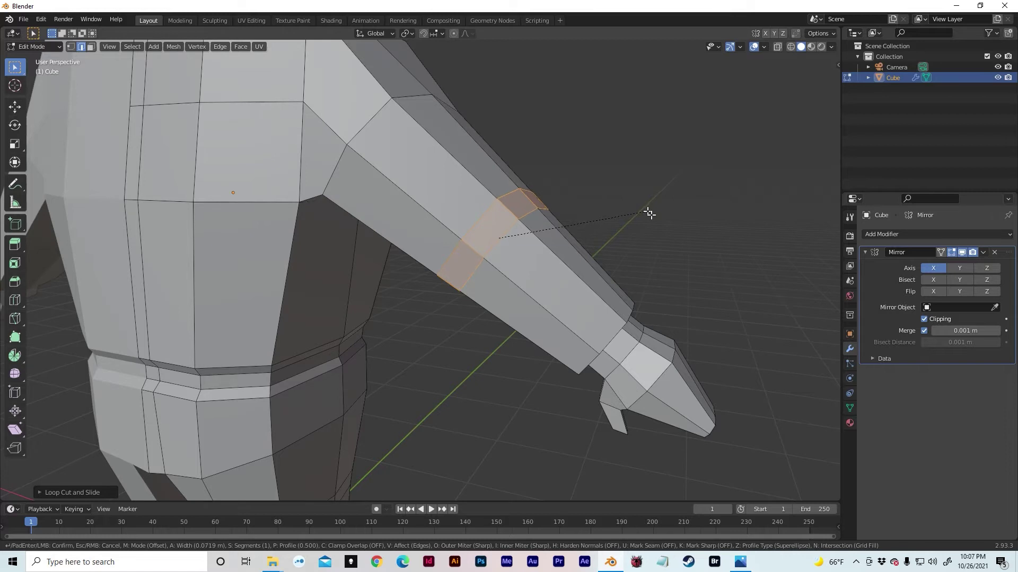
pyautogui.click(649, 214)
# Step: Bevel the sleeve's outer edge loop at the wrist with two segments, about 0.04 m wide
pyautogui.moveTo(644, 233); pyautogui.dragTo(523, 212, button='middle')
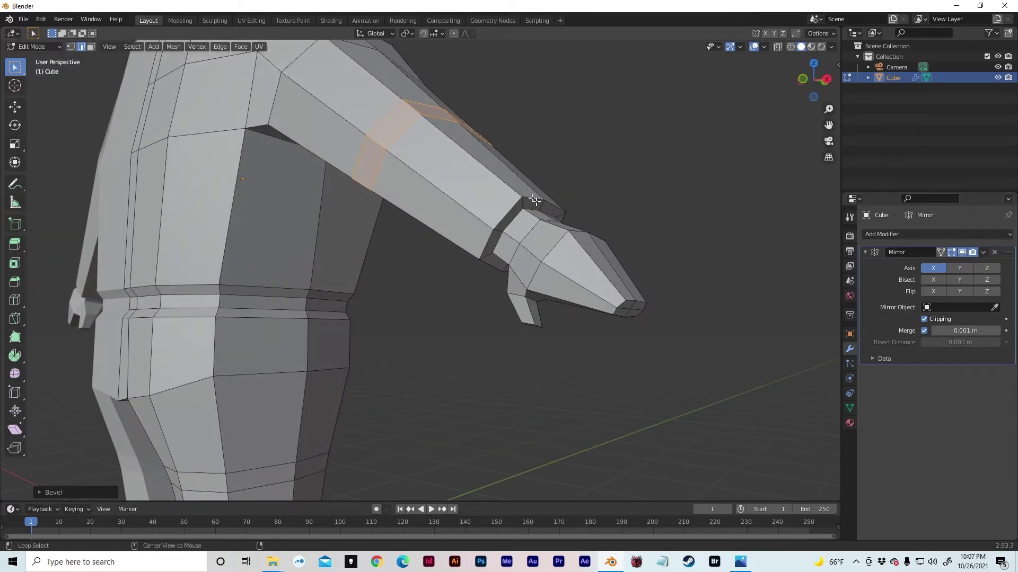
pyautogui.keyDown('alt'); pyautogui.click(534, 199); pyautogui.keyUp('alt')
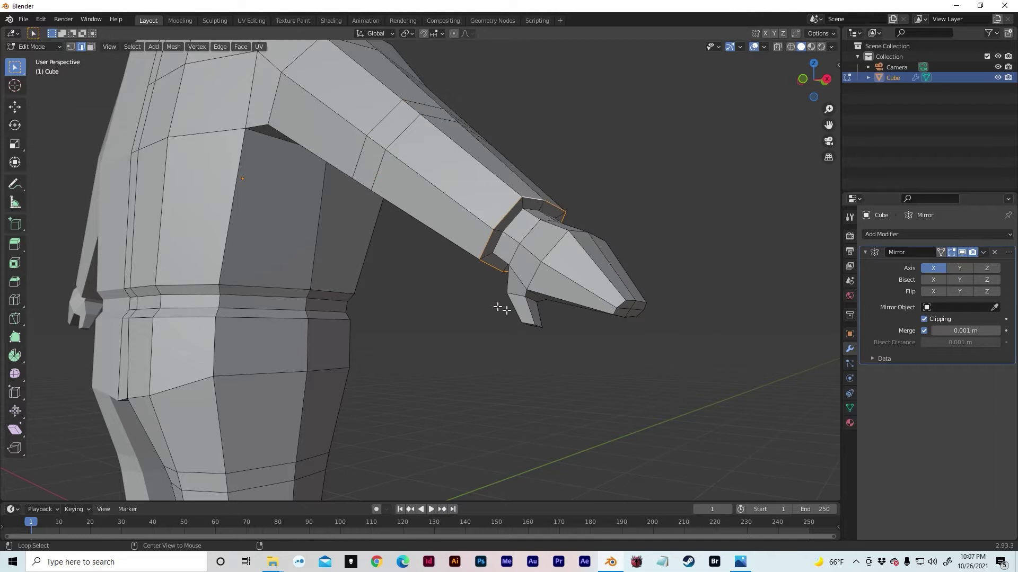
pyautogui.hotkey('ctrl', 'b')
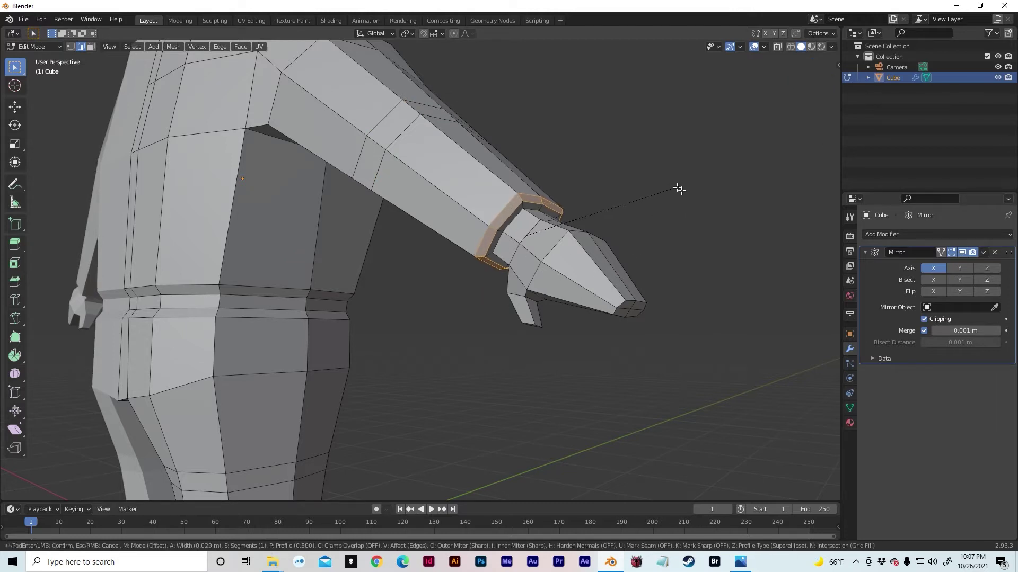
pyautogui.scroll(1, 681, 188)
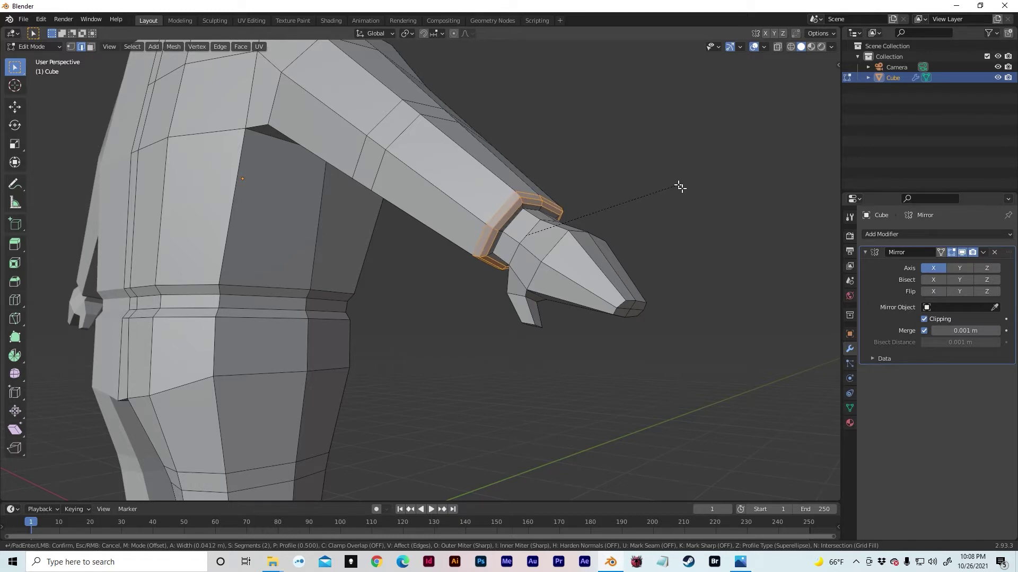
pyautogui.click(669, 202)
# Step: Select the ring of faces around the elbow and scale it down to about 0.98
pyautogui.press('Tab')
pyautogui.scroll(-5, 674, 207)
pyautogui.moveTo(694, 217); pyautogui.dragTo(752, 249, button='middle')
pyautogui.press('Tab')
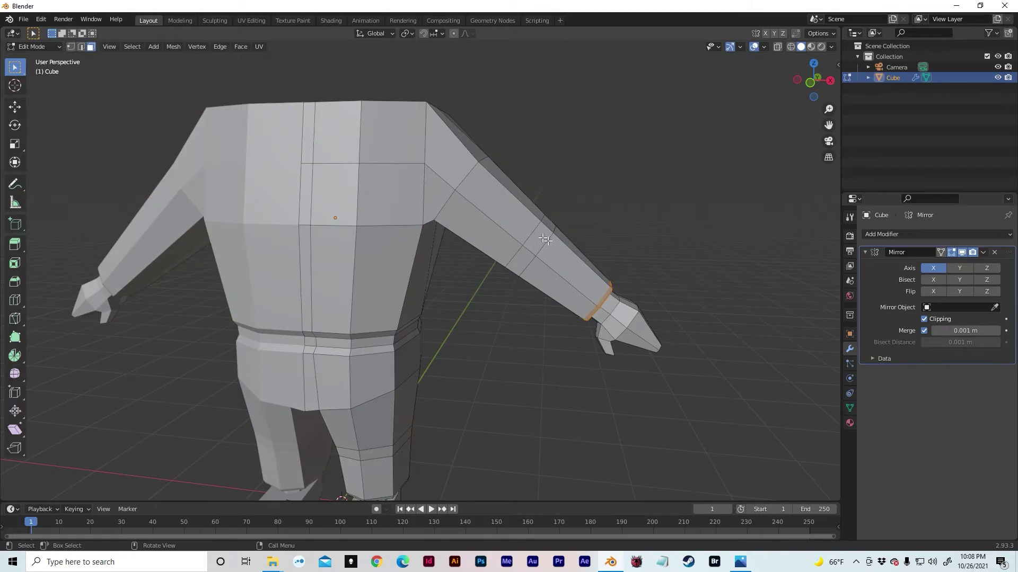
pyautogui.keyDown('alt'); pyautogui.click(535, 241); pyautogui.keyUp('alt')
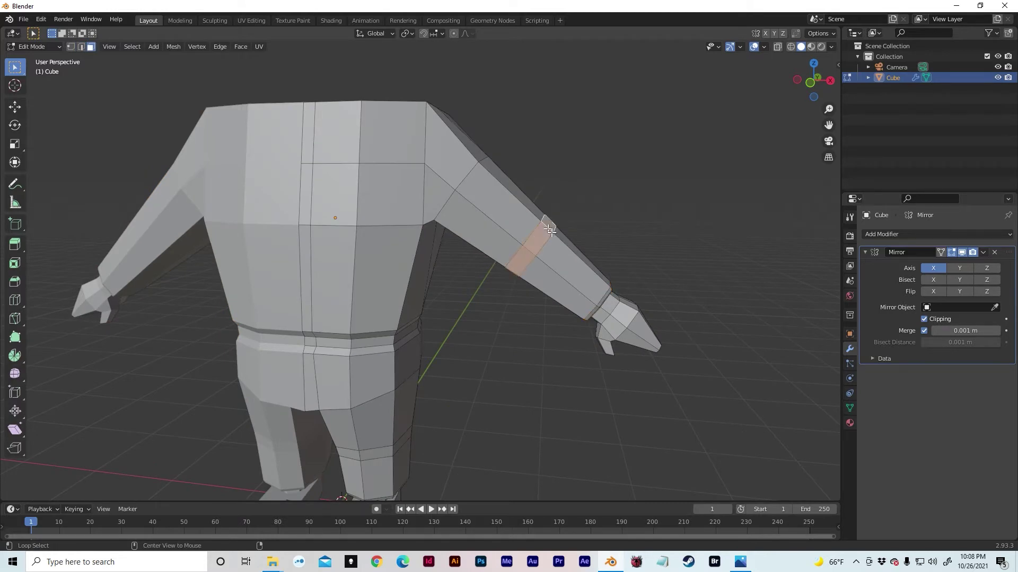
pyautogui.moveTo(584, 237); pyautogui.dragTo(565, 238, button='middle')
pyautogui.press('s')
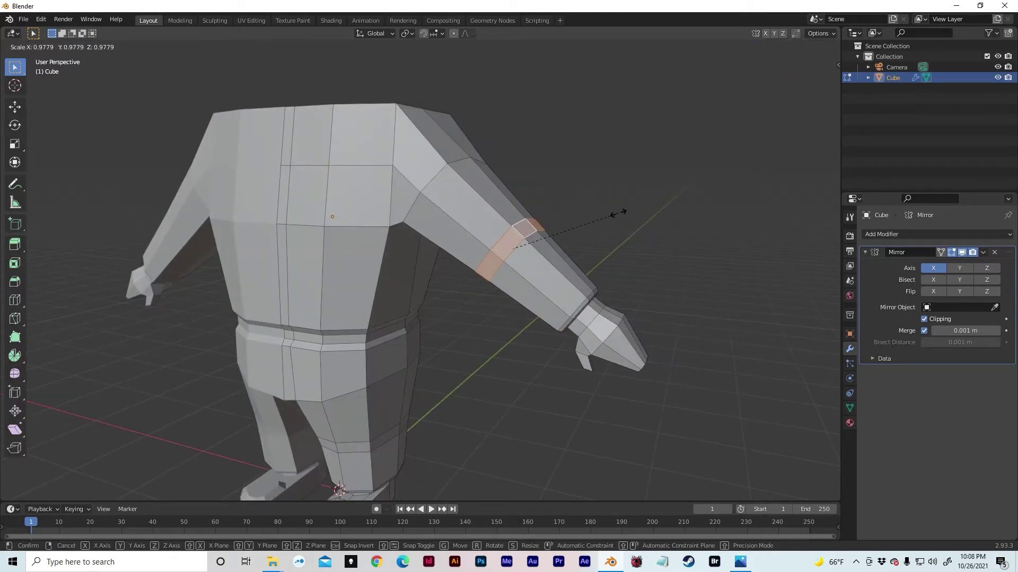
pyautogui.click(617, 214)
# Step: Select the front and back corner vertices at the top of the shoulder and scale them slightly together along global Y
pyautogui.moveTo(647, 218); pyautogui.dragTo(663, 341, button='middle')
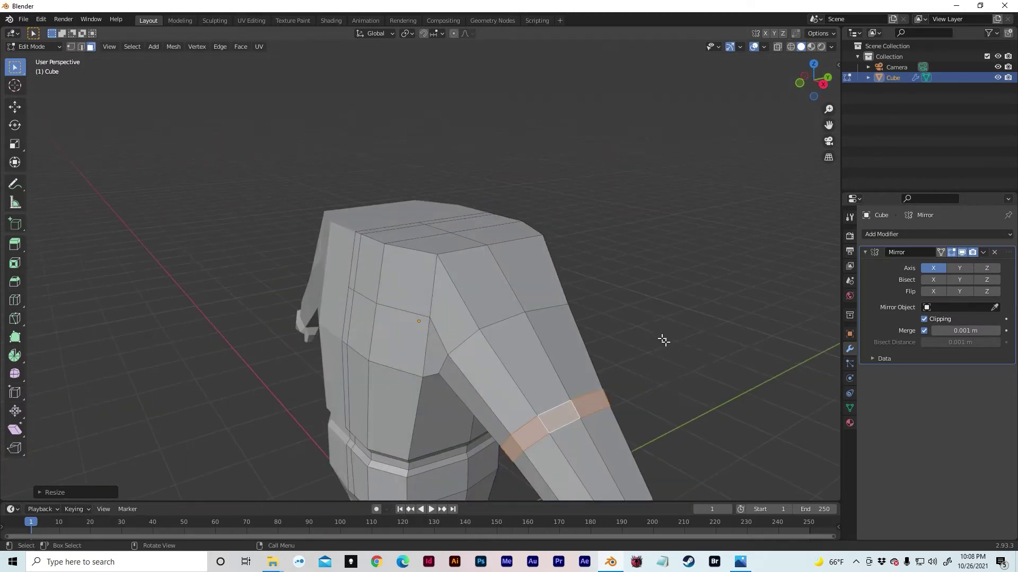
pyautogui.press('1')
pyautogui.click(543, 235)
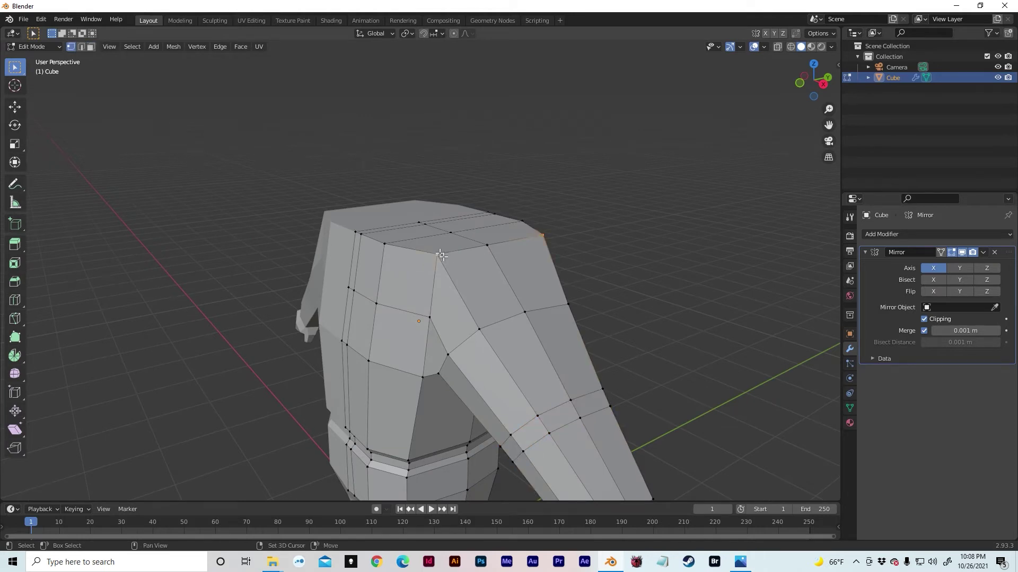
pyautogui.keyDown('shift'); pyautogui.click(440, 257); pyautogui.keyUp('shift')
pyautogui.keyDown('shift'); pyautogui.moveTo(441, 256); pyautogui.dragTo(430, 274, button='middle'); pyautogui.keyUp('shift')
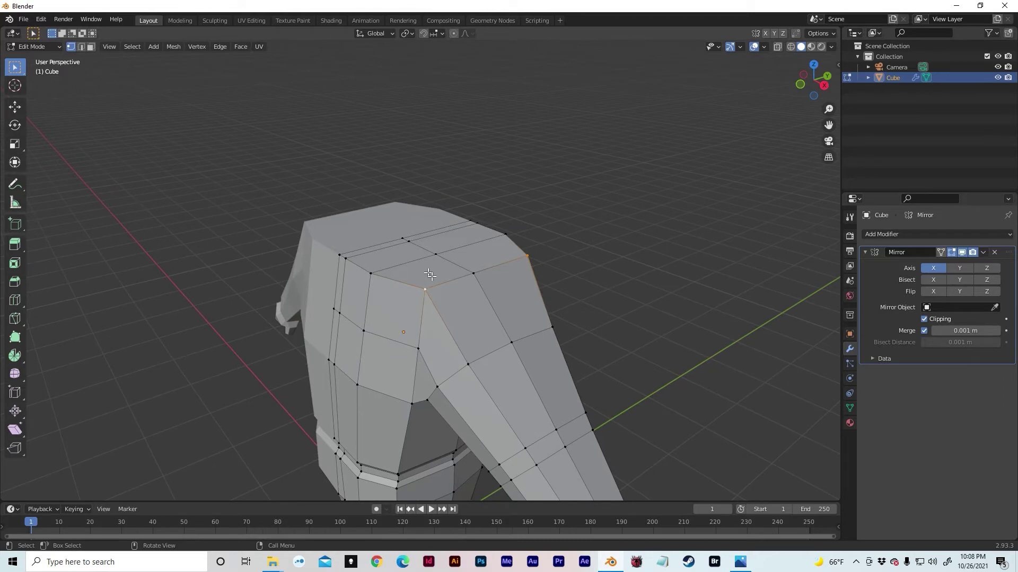
pyautogui.press('s')
pyautogui.press('y')
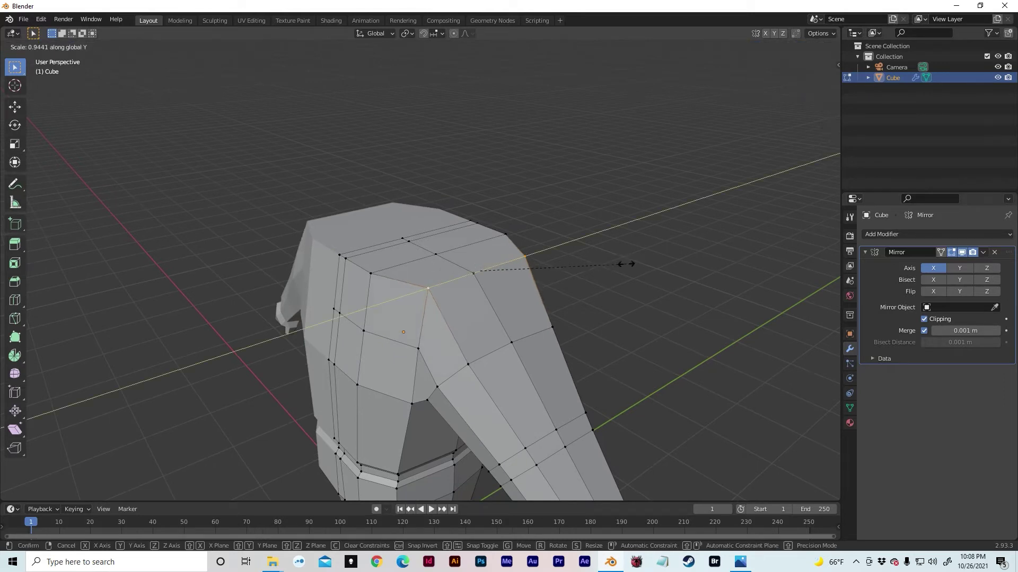
pyautogui.click(615, 267)
# Step: Move the front-to-back edges on the torso's top, between centre and shoulder, about 0.12 m outward along global X
pyautogui.moveTo(604, 259); pyautogui.dragTo(650, 272, button='middle')
pyautogui.press('2')
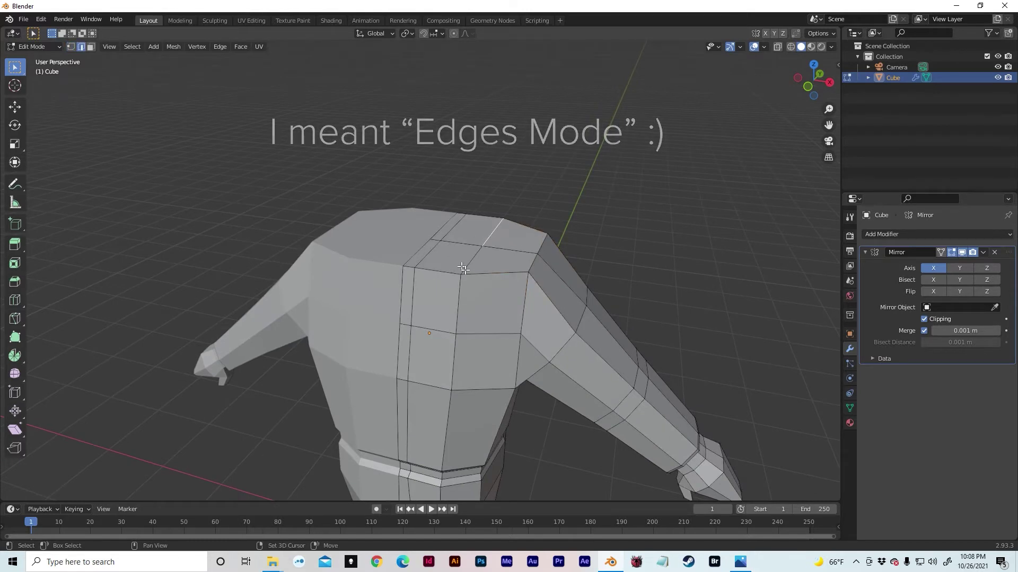
pyautogui.click(490, 240)
pyautogui.press('g')
pyautogui.press('x')
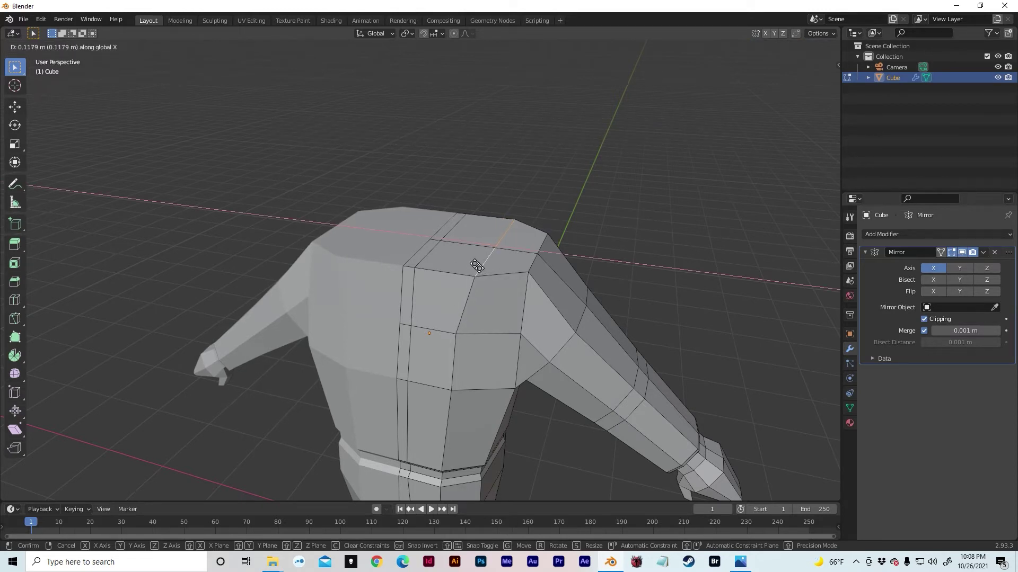
pyautogui.click(475, 267)
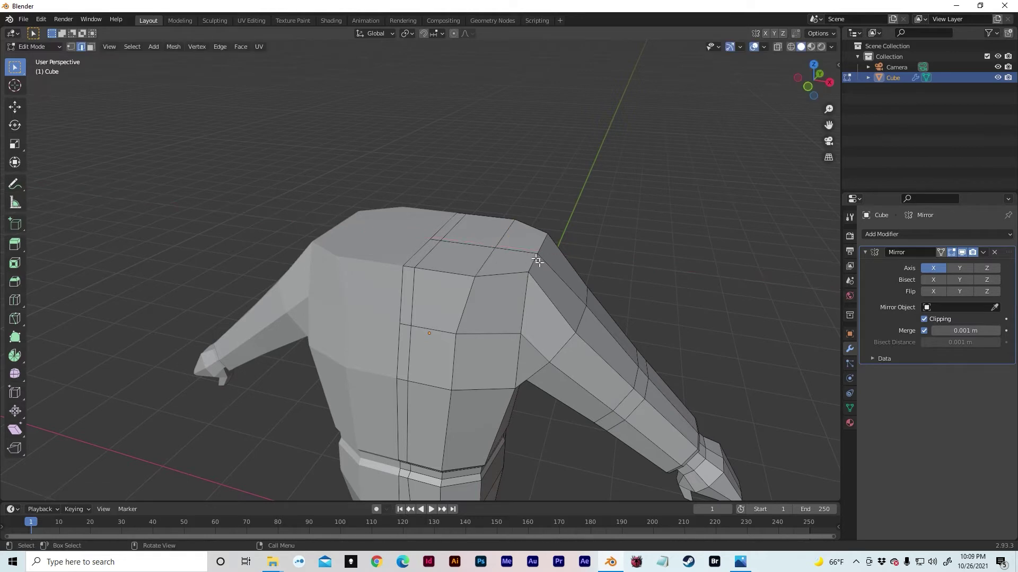
# Step: Move the edges crossing the middle of the torso's top from centre to shoulder along global Z
pyautogui.press('g')
pyautogui.press('z')
pyautogui.click(559, 210)
# Step: Reselect the two front-to-back edges inside the shoulder and shift them farther outward along global X
pyautogui.moveTo(559, 211); pyautogui.dragTo(493, 309, button='middle')
pyautogui.click(508, 309)
pyautogui.keyDown('shift'); pyautogui.click(518, 279); pyautogui.keyUp('shift')
pyautogui.press('g')
pyautogui.press('x')
pyautogui.click(522, 284)
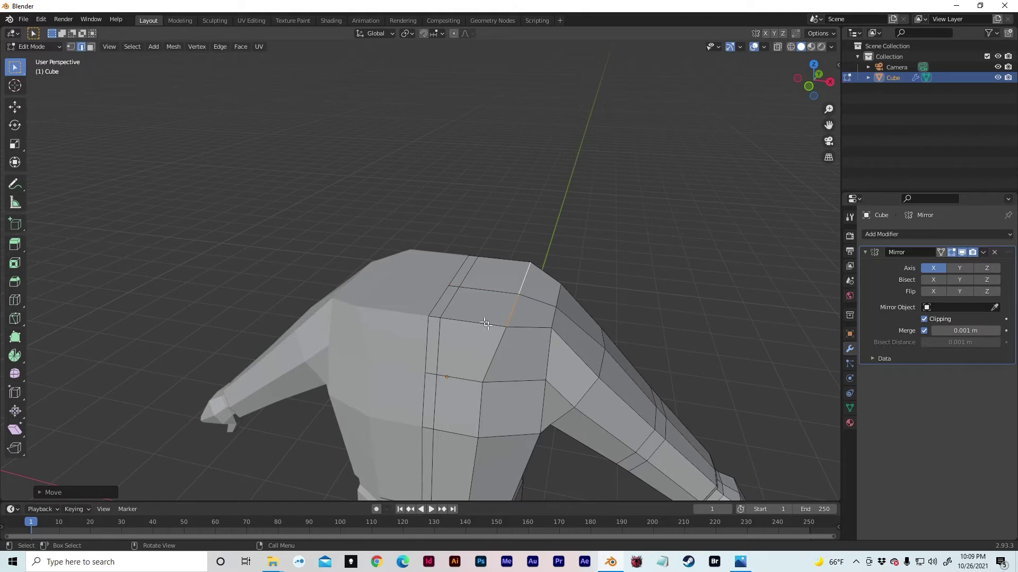
# Step: Move the upper chest vertex below those edges outward along global X
pyautogui.click(492, 379)
pyautogui.press('g')
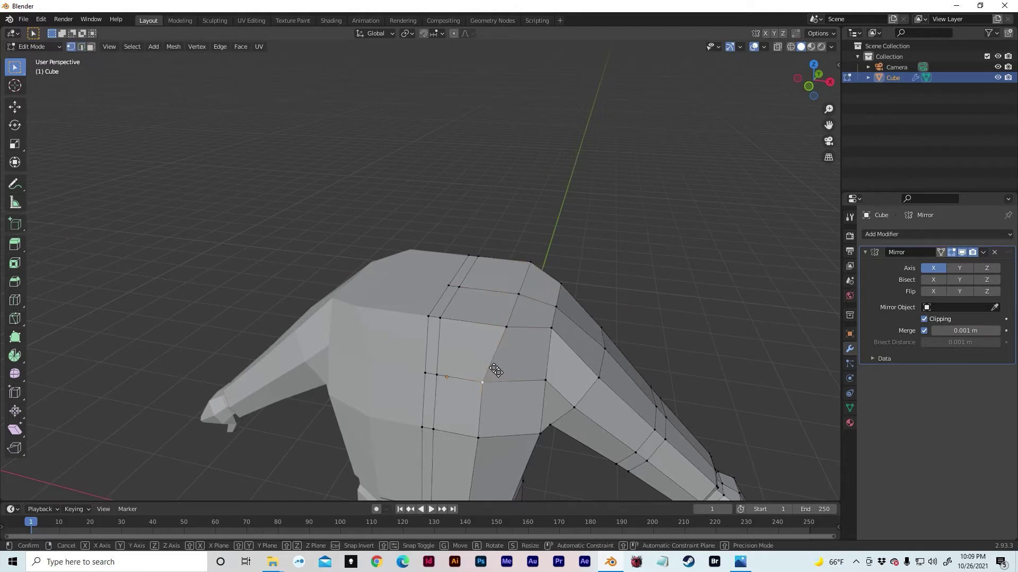
pyautogui.press('x')
pyautogui.click(505, 371)
# Step: Select the top rear vertices of the upper back and move them slightly inward along negative global Y
pyautogui.moveTo(505, 371); pyautogui.dragTo(372, 385, button='middle')
pyautogui.moveTo(372, 385); pyautogui.dragTo(404, 385, button='middle')
pyautogui.scroll(3, 408, 384)
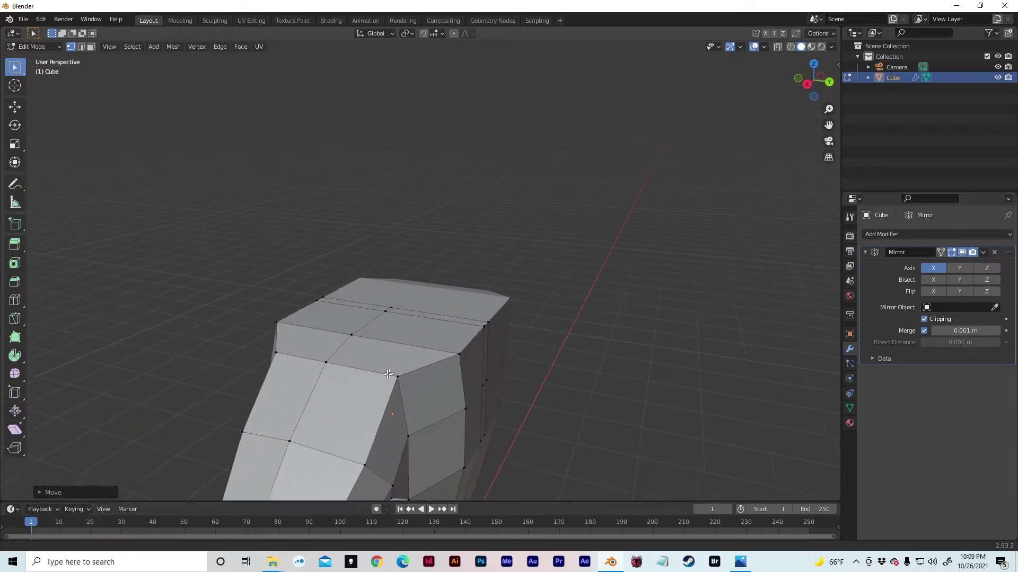
pyautogui.keyDown('shift'); pyautogui.moveTo(469, 341); pyautogui.dragTo(452, 330, button='middle'); pyautogui.keyUp('shift')
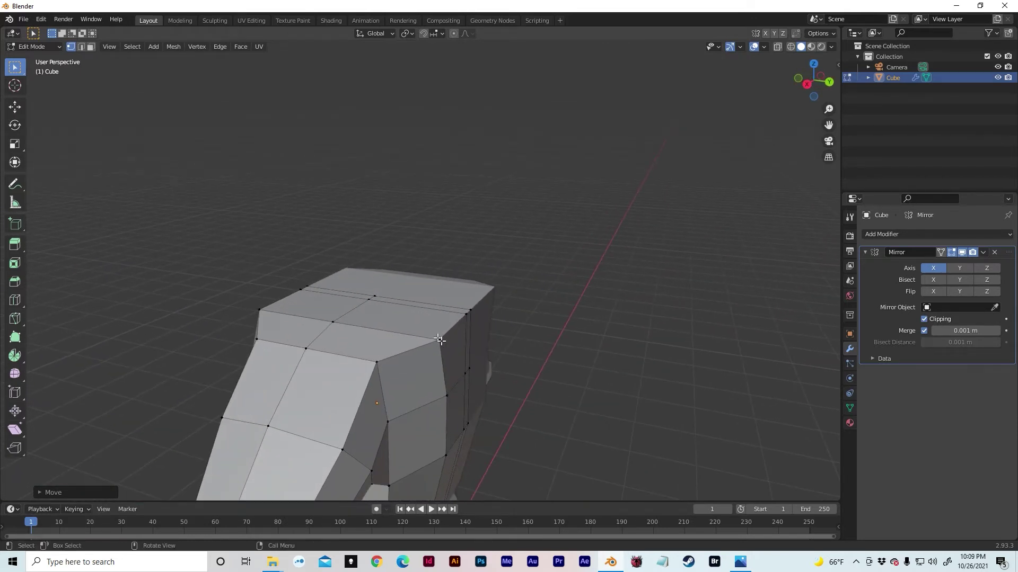
pyautogui.click(450, 336)
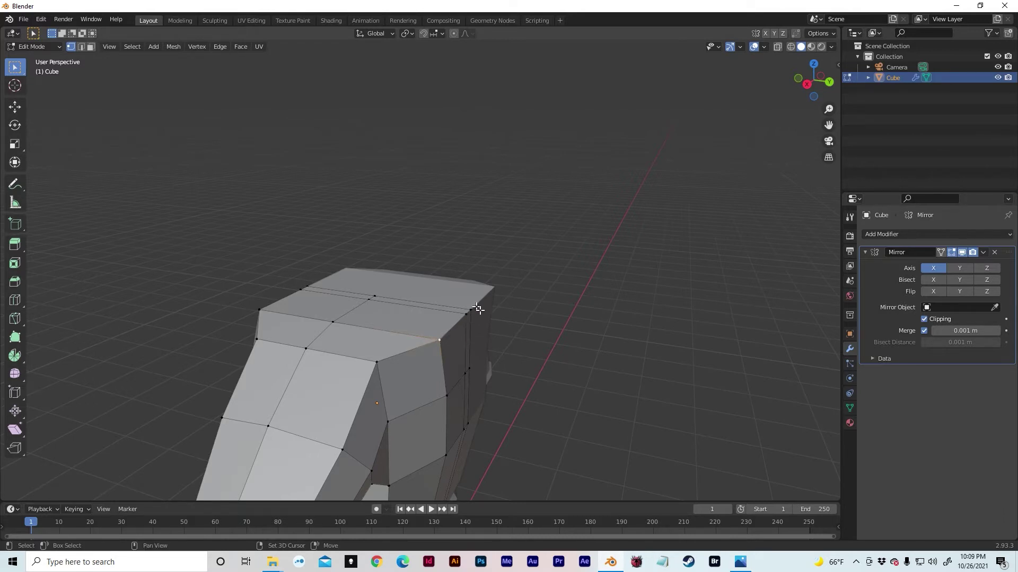
pyautogui.press('g')
pyautogui.press('y')
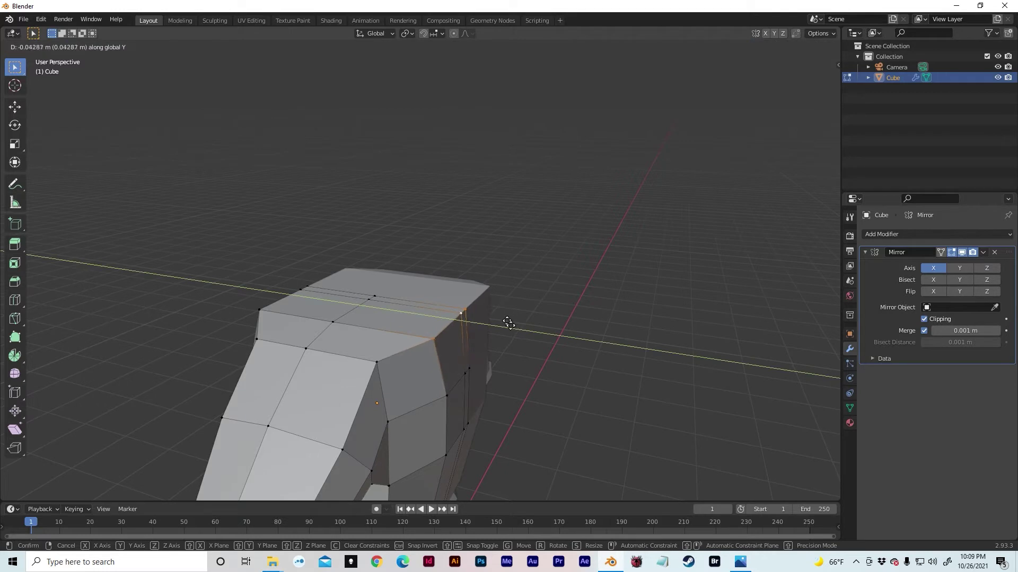
pyautogui.click(499, 325)
# Step: Move the top rear vertex beside the shoulder toward the body's centre along global X
pyautogui.moveTo(500, 326); pyautogui.dragTo(395, 330, button='middle')
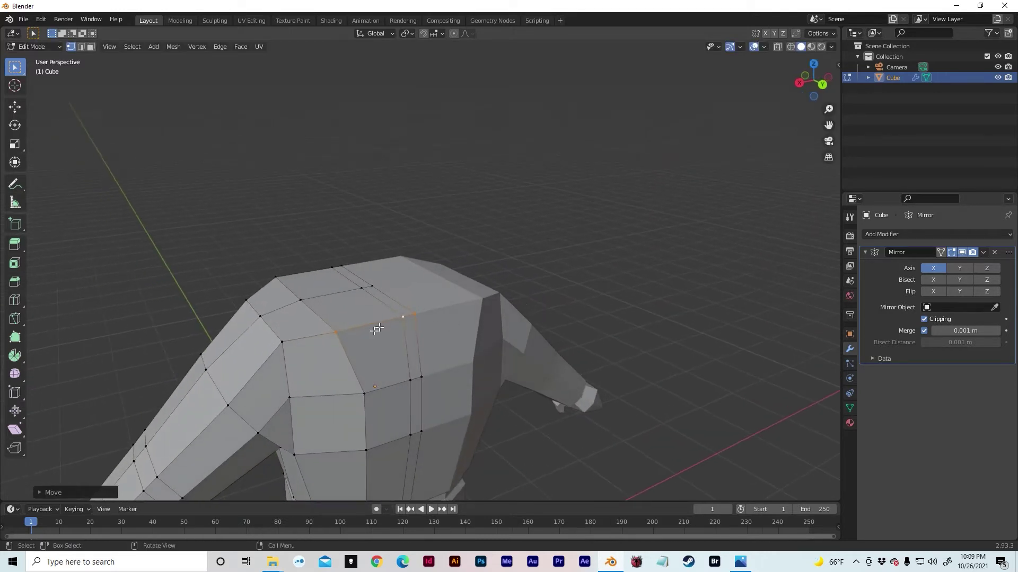
pyautogui.click(335, 333)
pyautogui.press('g')
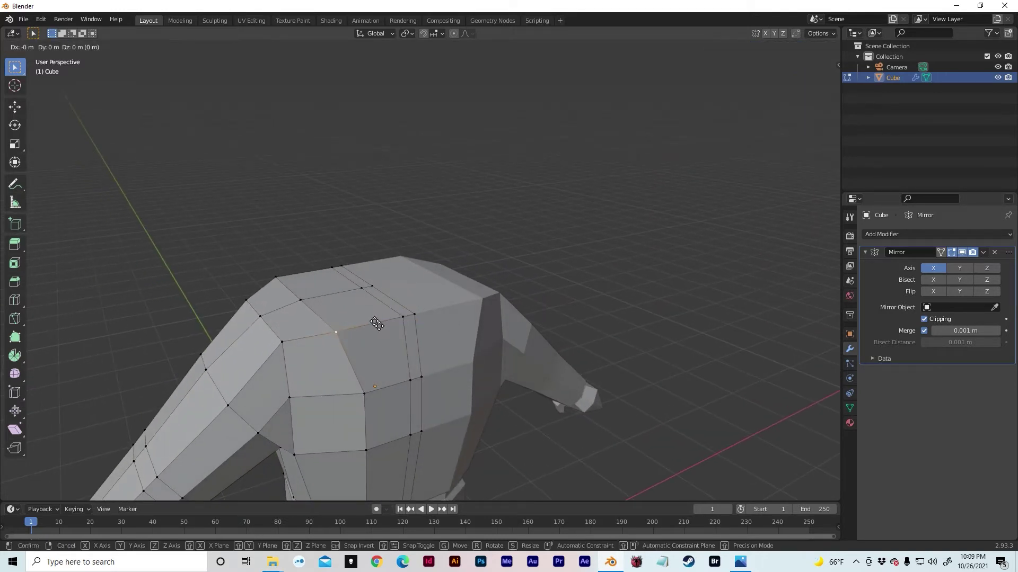
pyautogui.click(393, 320)
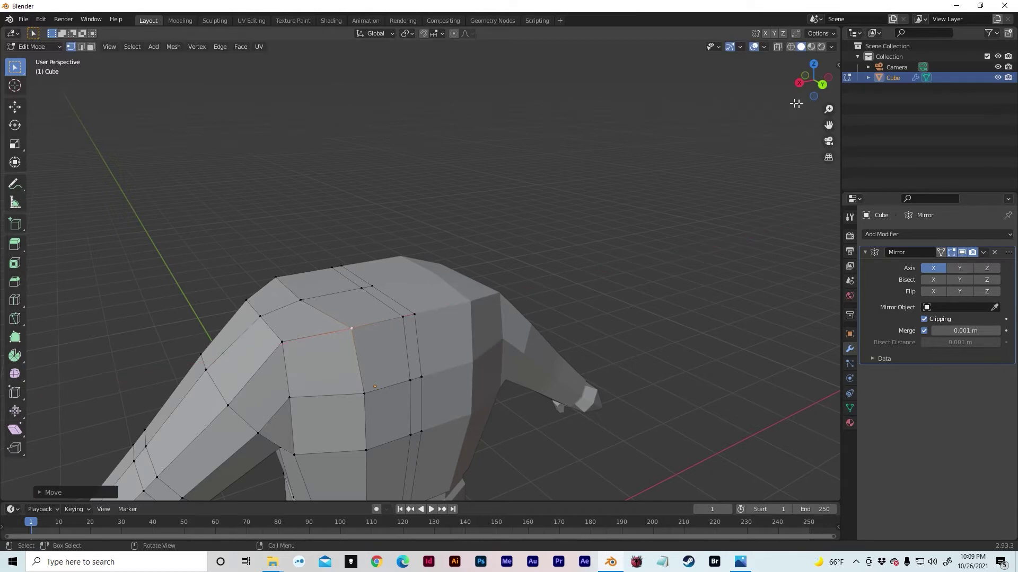
# Step: In top view, move the matching front vertex of the torso's top toward the centre along global X
pyautogui.click(815, 65)
pyautogui.click(531, 385)
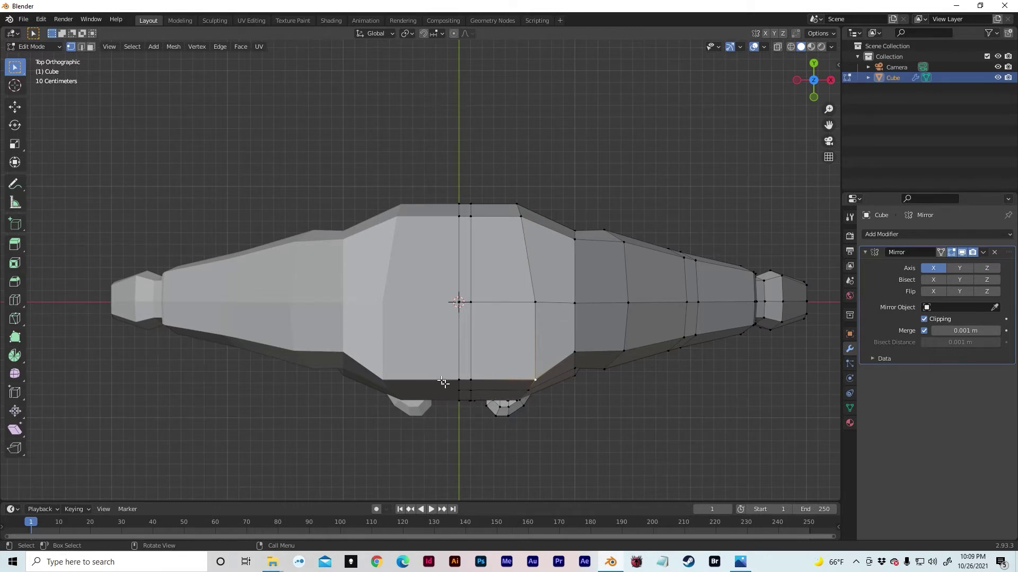
pyautogui.press('g')
pyautogui.press('x')
pyautogui.click(577, 382)
# Step: Select the two top edges beside the centre line and move them outward along global X to even the spacing
pyautogui.moveTo(574, 379)
pyautogui.mouseDown(button='middle')
pyautogui.moveTo(561, 284)
pyautogui.moveTo(563, 381)
pyautogui.moveTo(552, 391)
pyautogui.moveTo(570, 392)
pyautogui.mouseUp(button='middle')
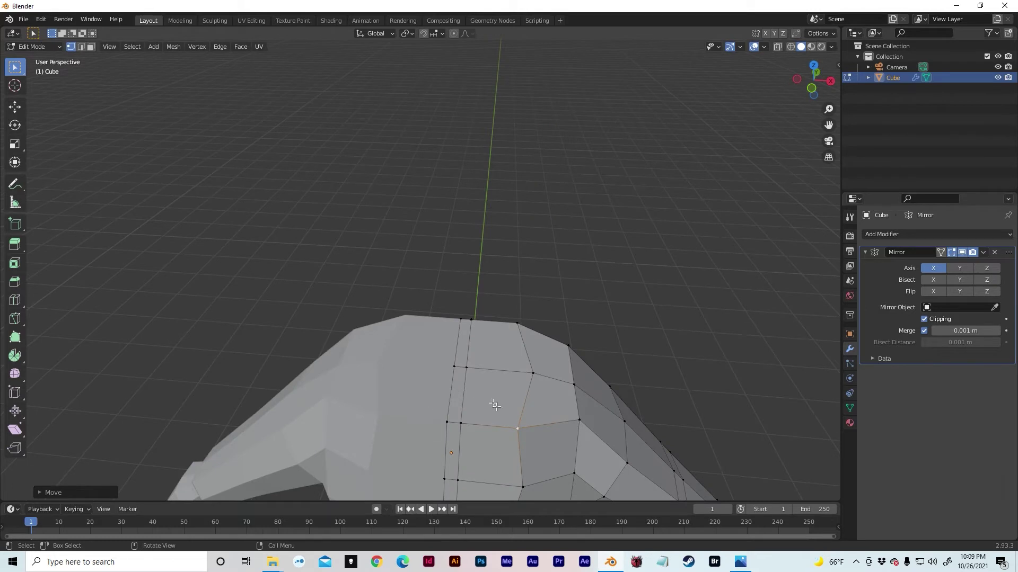
pyautogui.press('2')
pyautogui.click(469, 359)
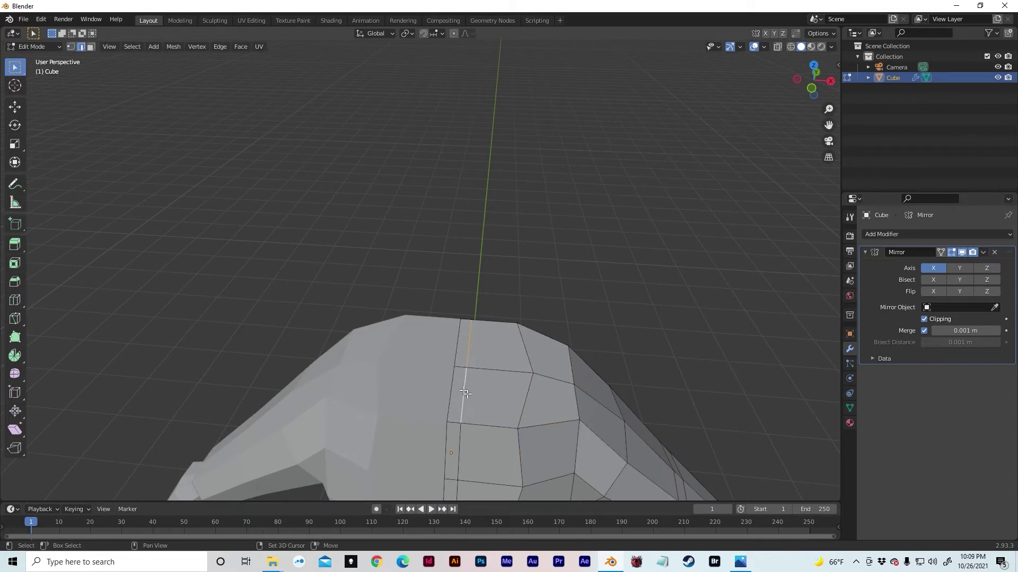
pyautogui.press('g')
pyautogui.press('x')
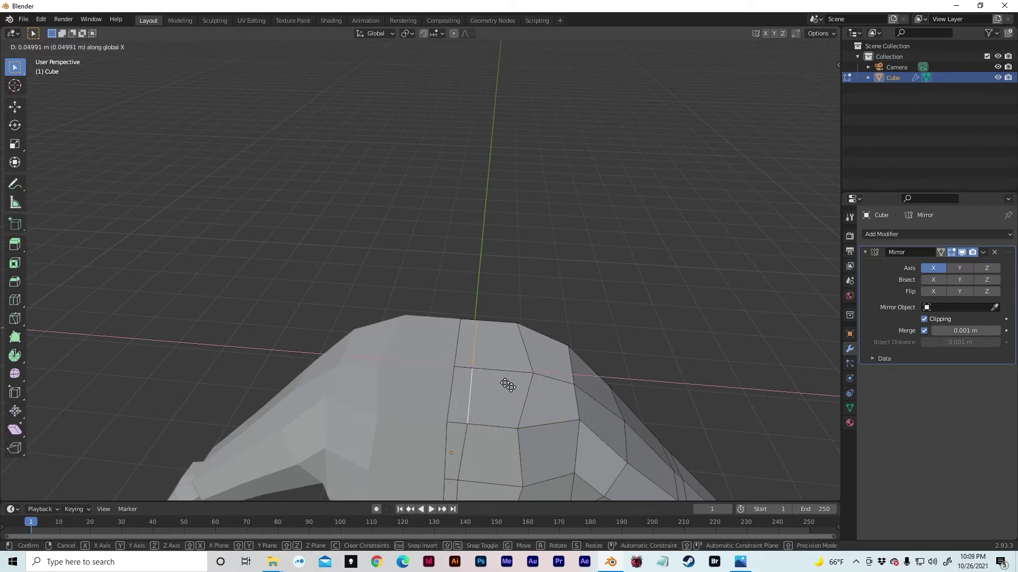
pyautogui.click(516, 385)
# Step: Finish moving the two top edges outward along global X, and extrude the torso's top faces upward into a tall head block
pyautogui.click(520, 382)
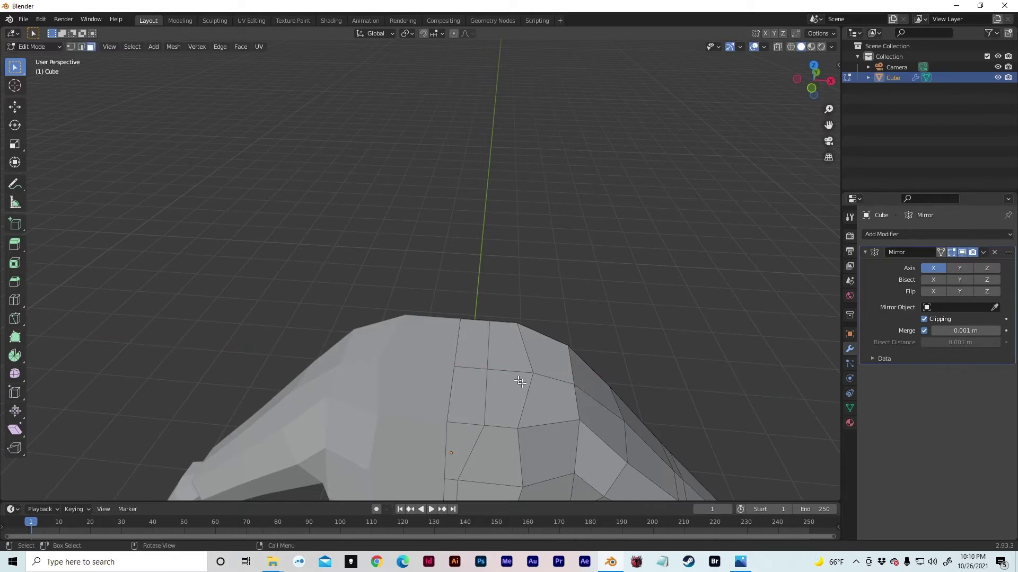
pyautogui.click(496, 367)
pyautogui.moveTo(496, 367); pyautogui.dragTo(493, 370, button='middle')
pyautogui.press('e')
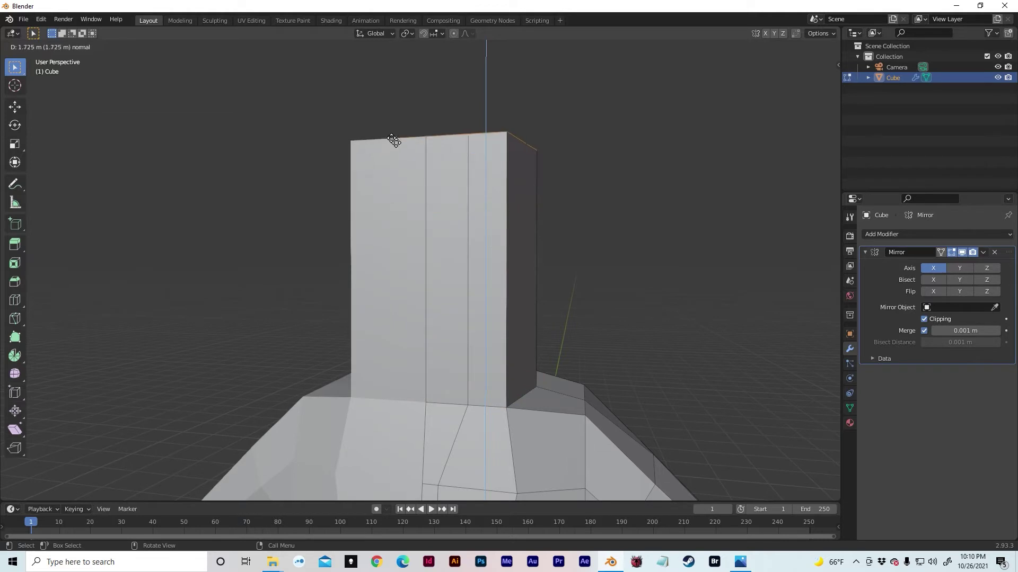
pyautogui.click(391, 123)
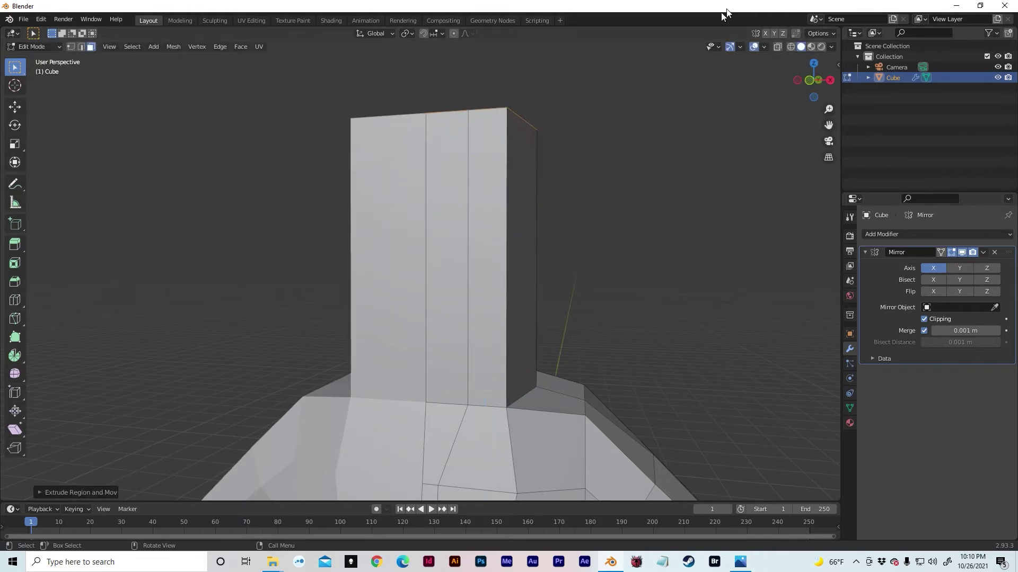
# Step: In front view, raise the top faces of the head block slightly along global Z
pyautogui.click(813, 83)
pyautogui.scroll(-8, 596, 300)
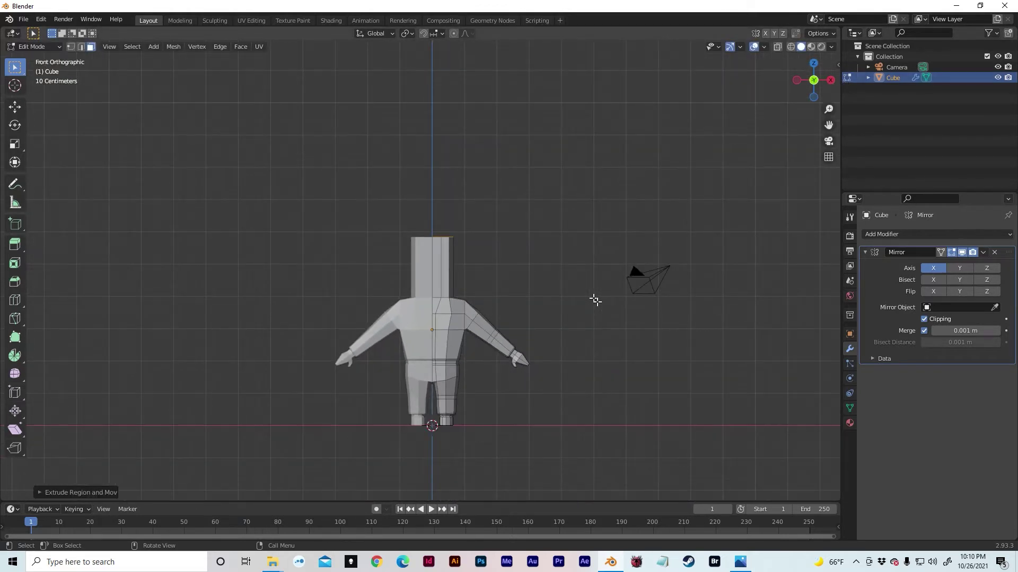
pyautogui.scroll(5, 595, 301)
pyautogui.press('g')
pyautogui.press('z')
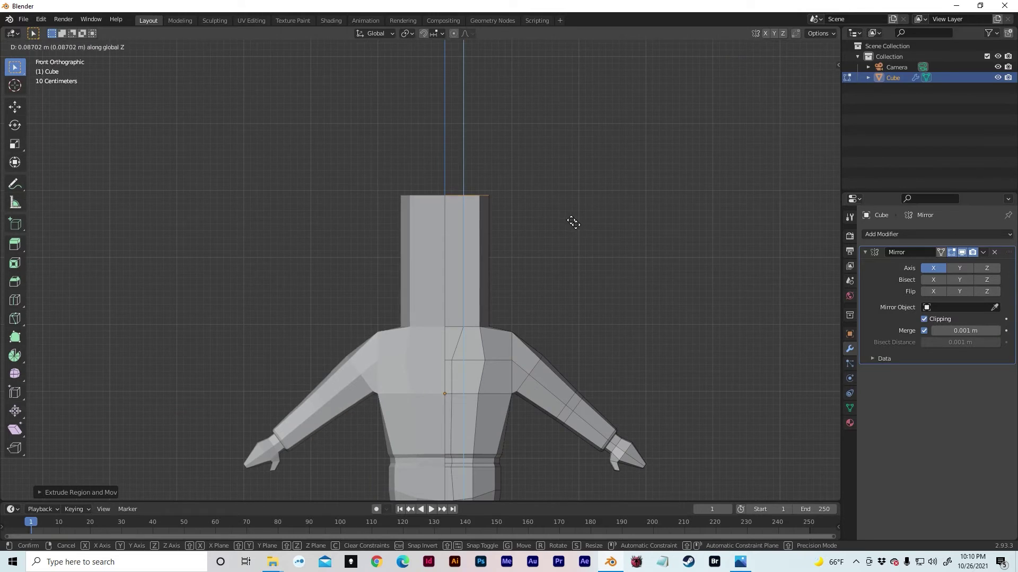
pyautogui.click(571, 222)
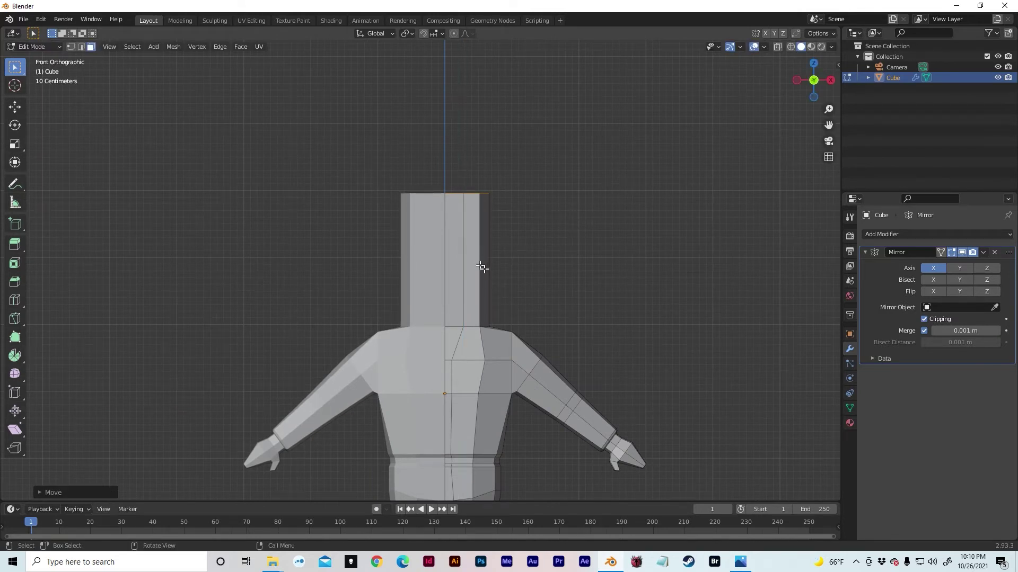
# Step: Add three evenly spaced horizontal loop cuts around the head block
pyautogui.hotkey('ctrl', 'r')
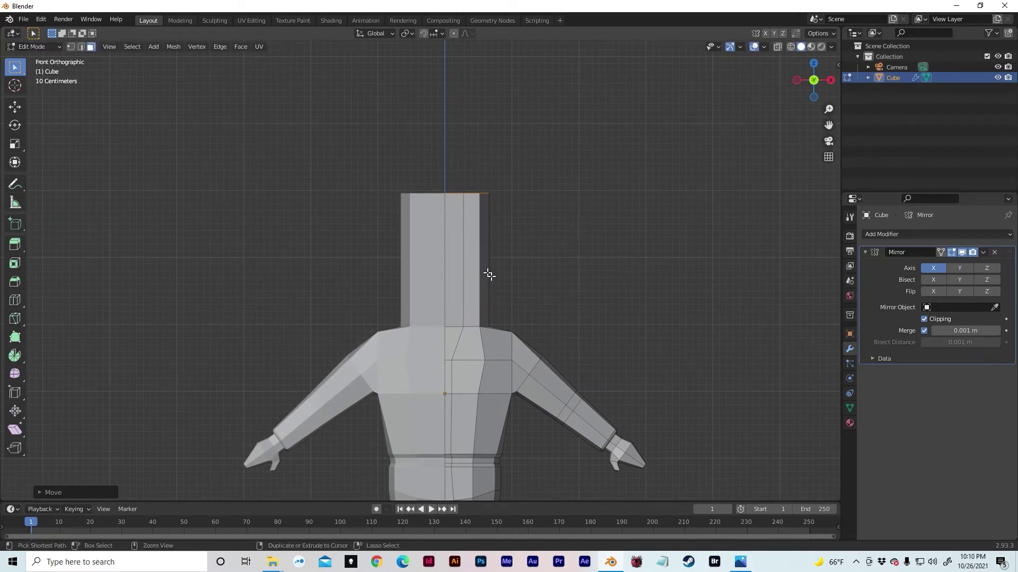
pyautogui.scroll(3, 490, 274)
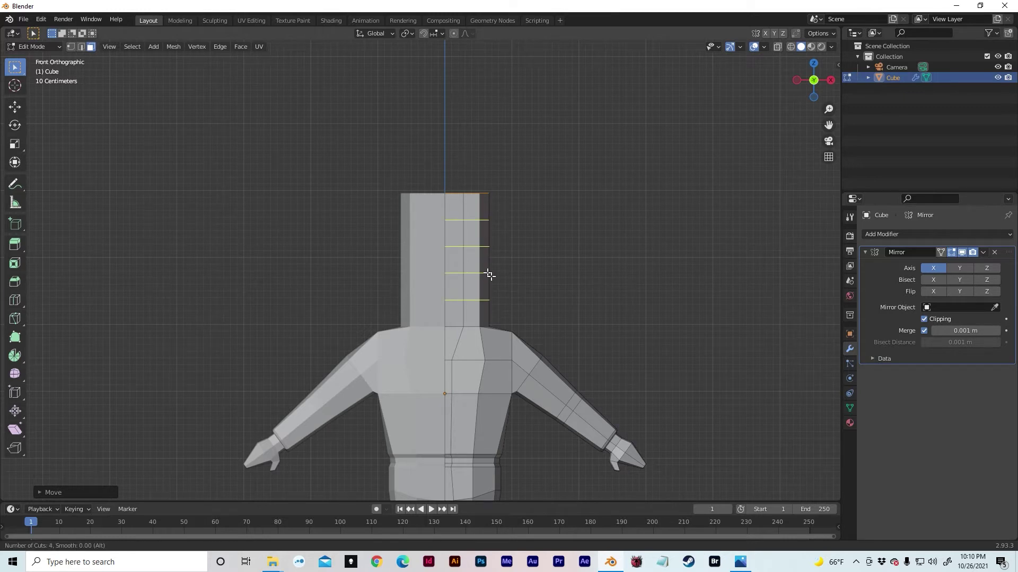
pyautogui.scroll(-1, 490, 274)
pyautogui.click(489, 273)
# Step: Select the middle side faces of the head and move them outward about 0.1 m along global X with proportional editing, size 1.00
pyautogui.moveTo(532, 277); pyautogui.dragTo(458, 302, button='middle')
pyautogui.press('3')
pyautogui.moveTo(435, 269); pyautogui.dragTo(470, 309)
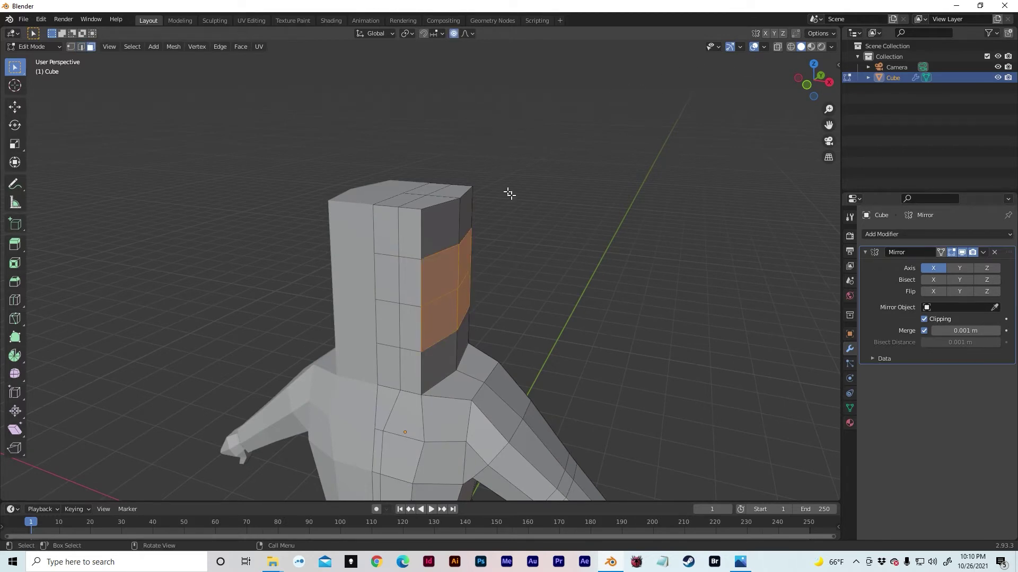
pyautogui.press('g')
pyautogui.press('x')
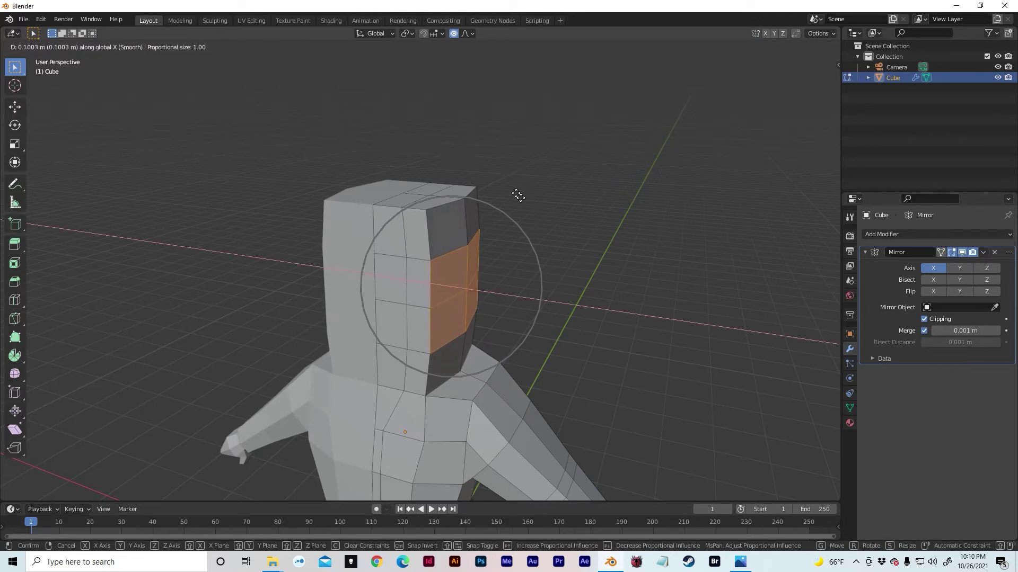
pyautogui.click(518, 196)
# Step: Add one loop cut around the lowest section of the head block and slide it down near the shoulders
pyautogui.moveTo(596, 313); pyautogui.dragTo(428, 287, button='middle')
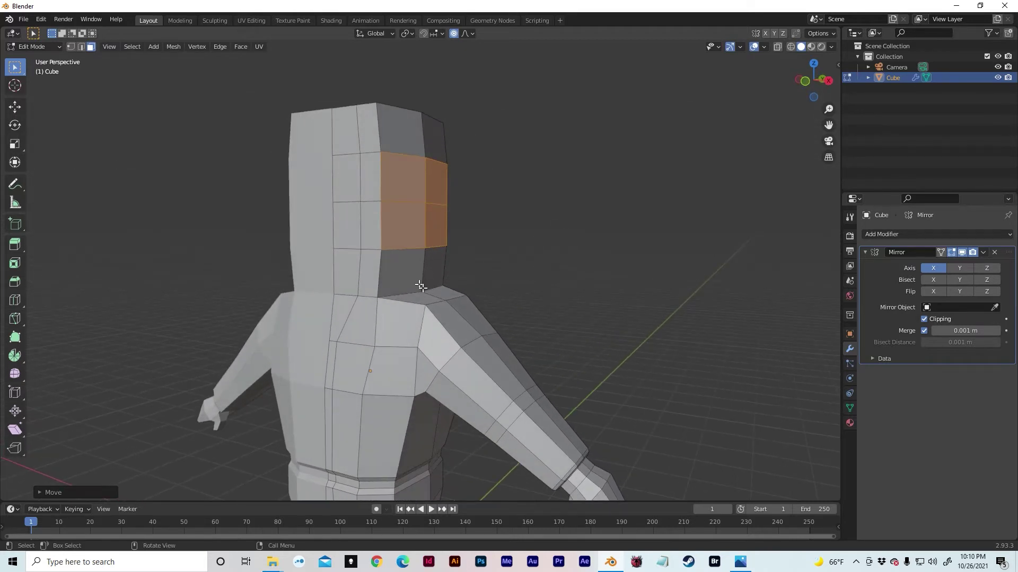
pyautogui.hotkey('ctrl', 'r')
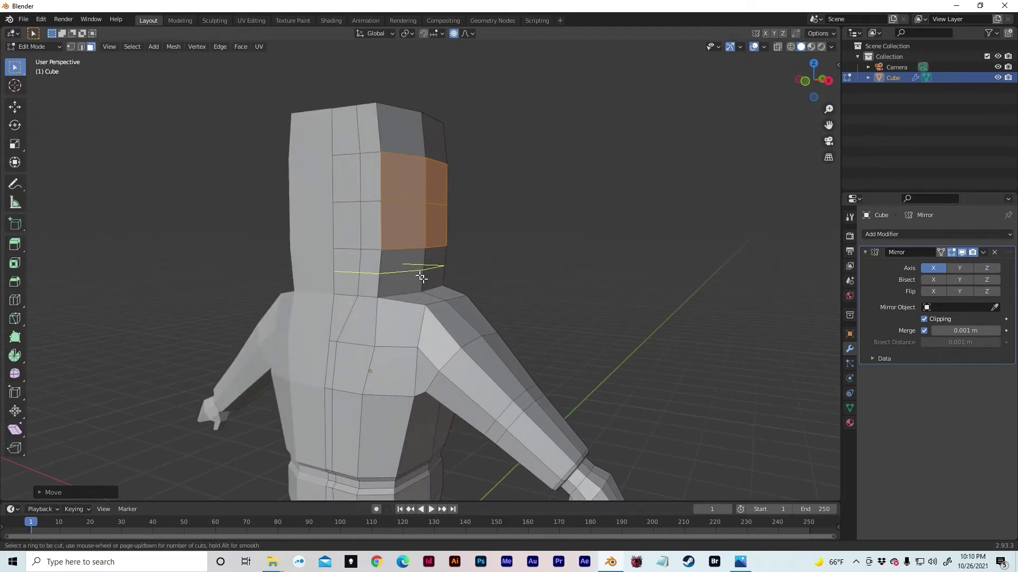
pyautogui.click(422, 278)
pyautogui.click(417, 286)
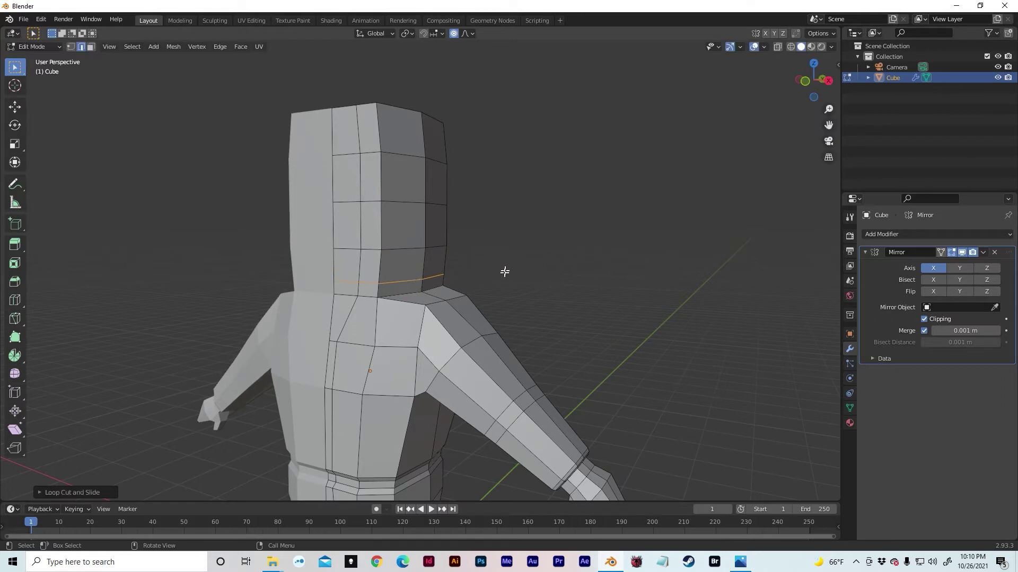
# Step: Move the new neck edge loop inward about 0.1 m along global X with proportional size 0.75
pyautogui.moveTo(432, 285); pyautogui.dragTo(527, 273, button='middle')
pyautogui.press('g')
pyautogui.press('x')
pyautogui.scroll(2, 538, 276)
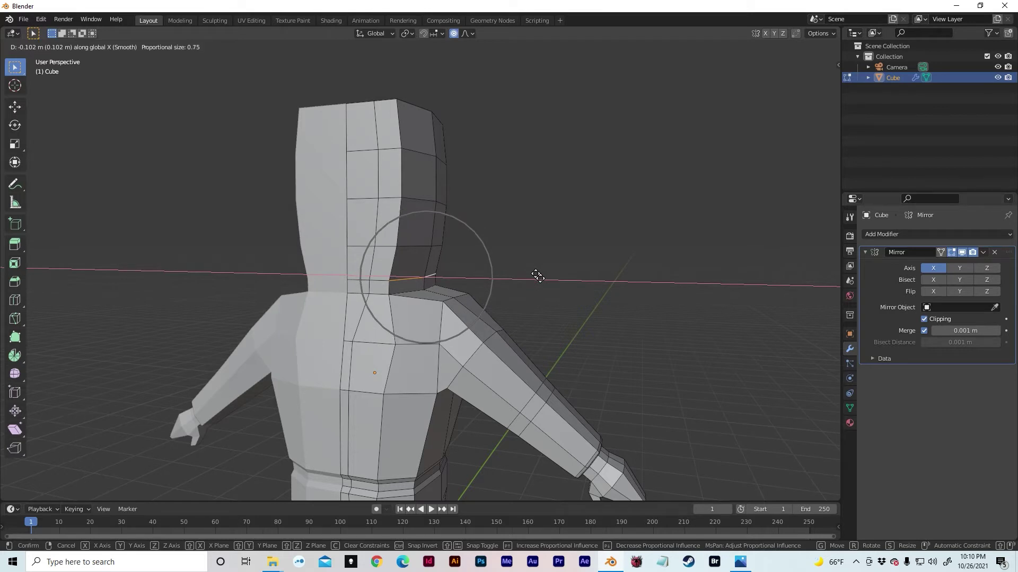
pyautogui.click(535, 275)
# Step: Select the edges where the neck meets the shoulders and move them outward slightly more than 0.1 m along global X
pyautogui.keyDown('alt'); pyautogui.click(405, 293); pyautogui.keyUp('alt')
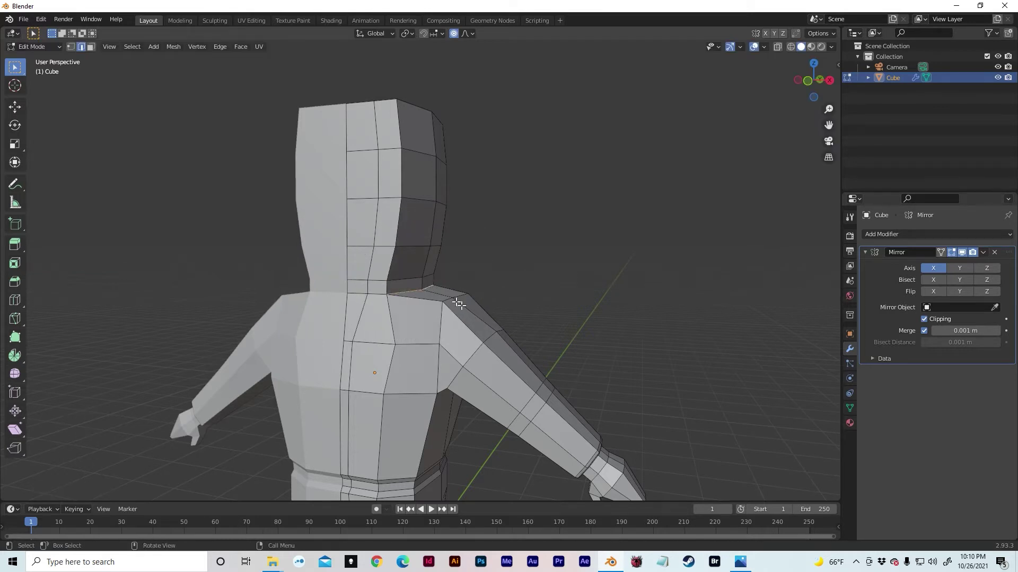
pyautogui.press('g')
pyautogui.press('x')
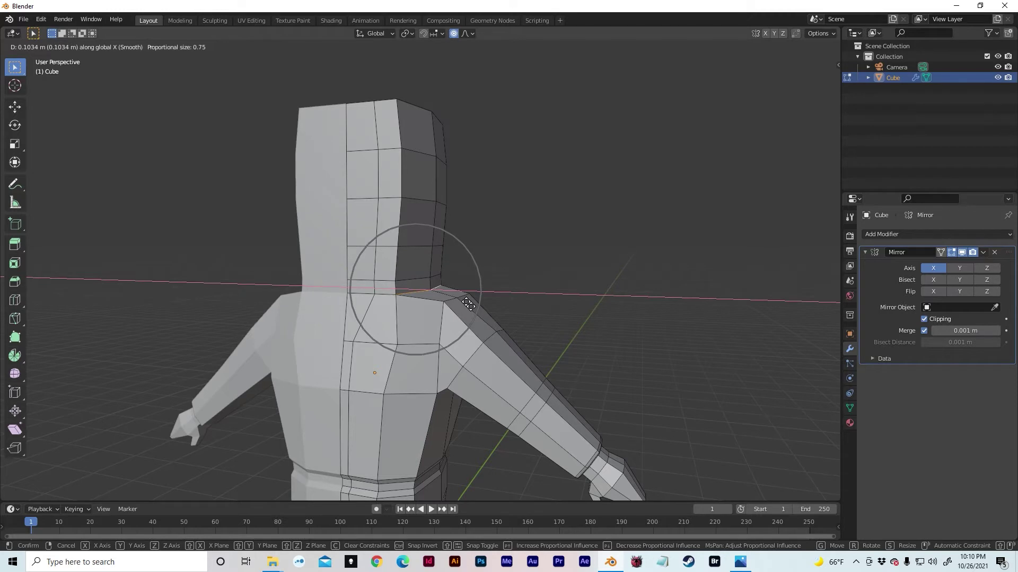
pyautogui.click(471, 303)
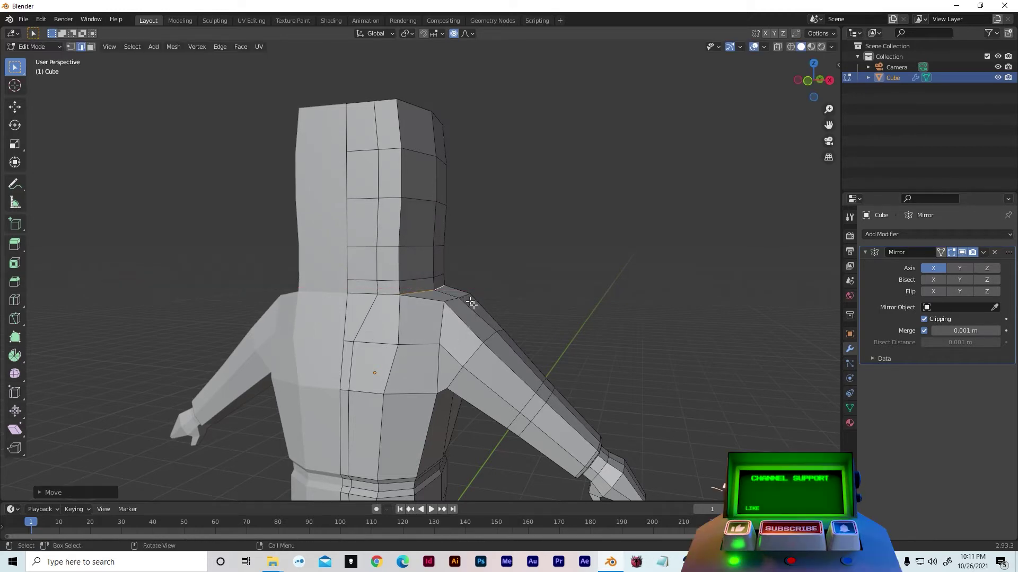
# Step: Select the side faces of the neck just above its lowest loop and move them slightly inward along global X
pyautogui.press('3')
pyautogui.click(421, 272)
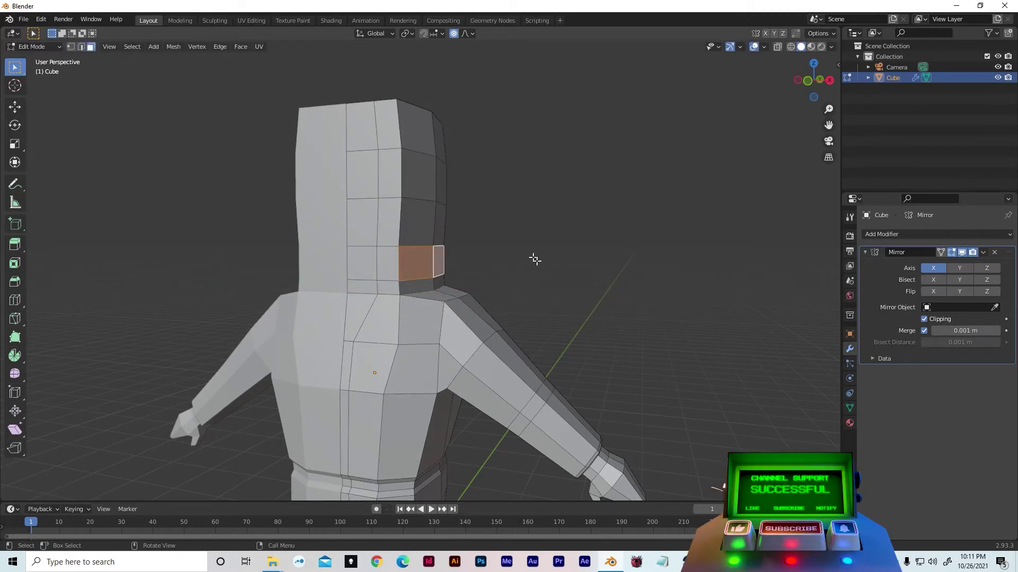
pyautogui.press('g')
pyautogui.press('x')
pyautogui.click(529, 265)
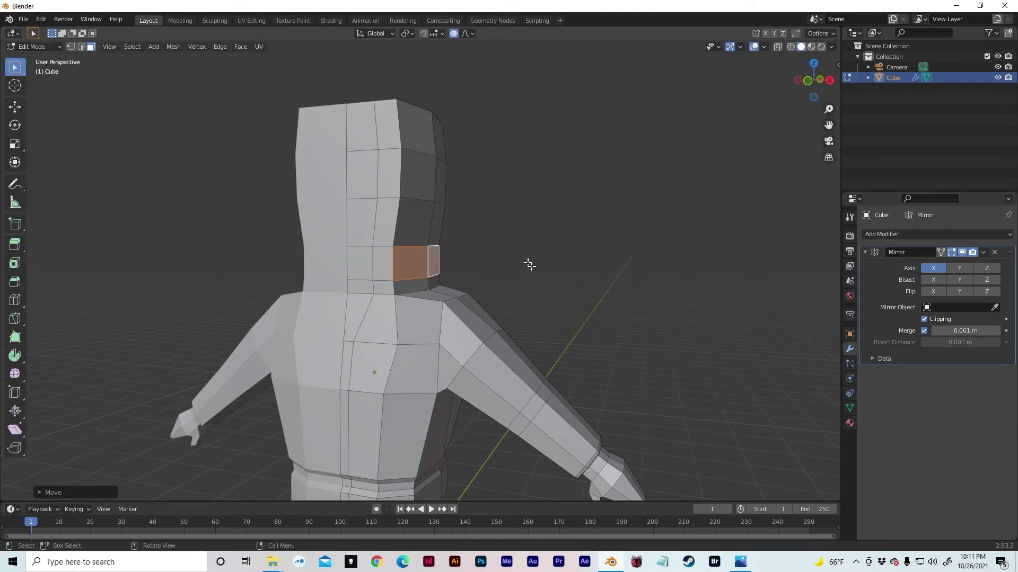
# Step: Select the two rear neck faces and move them inward about 0.12 m along negative global Y with proportional size 0.39
pyautogui.moveTo(529, 265); pyautogui.dragTo(413, 298, button='middle')
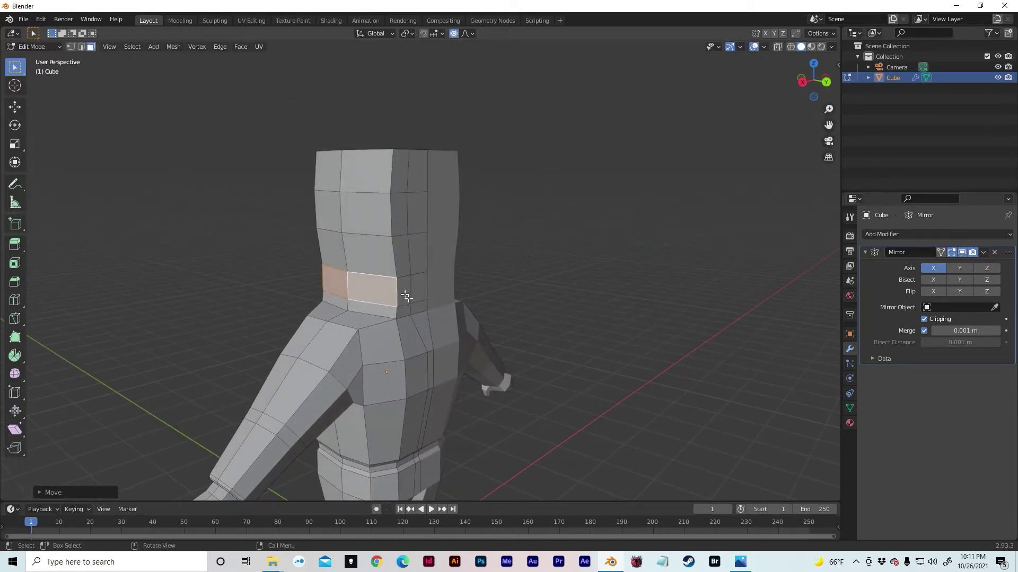
pyautogui.click(403, 290)
pyautogui.keyDown('shift'); pyautogui.click(419, 289); pyautogui.keyUp('shift')
pyautogui.press('g')
pyautogui.press('y')
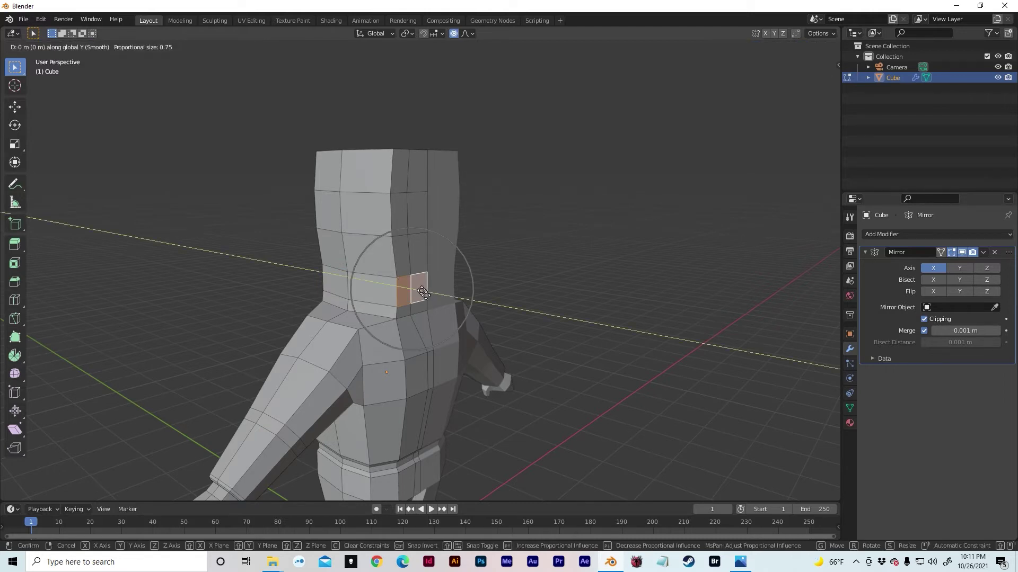
pyautogui.scroll(5, 418, 296)
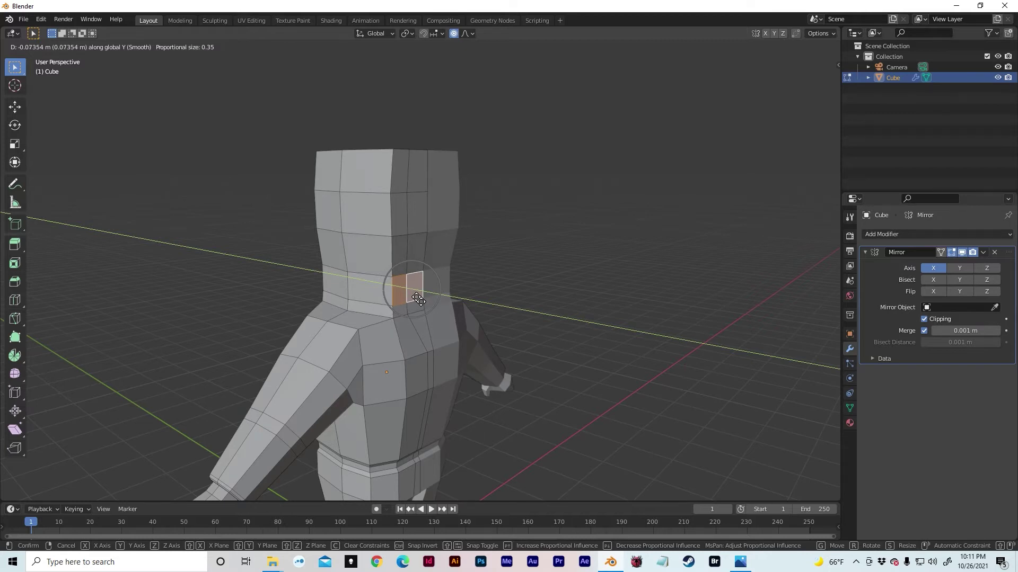
pyautogui.scroll(-15, 419, 299)
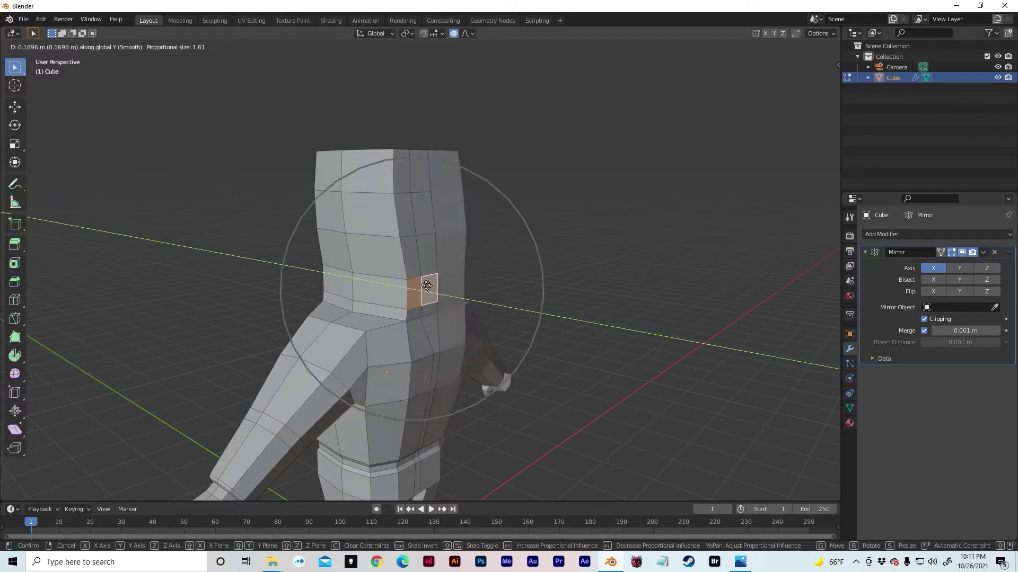
pyautogui.scroll(18, 427, 296)
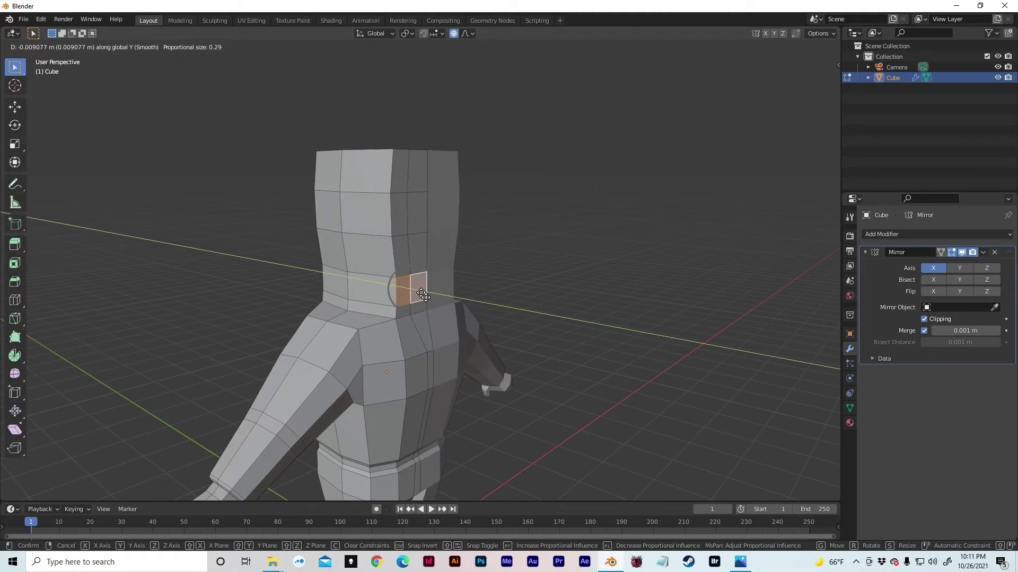
pyautogui.scroll(-1, 418, 291)
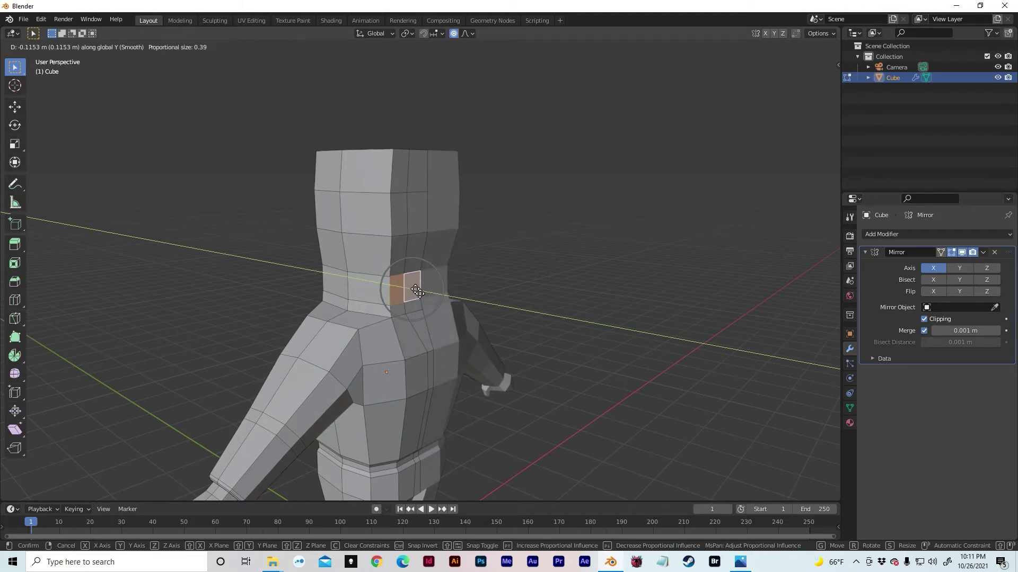
pyautogui.click(417, 291)
# Step: Select the face beside the centre line on the back of the head and move it outward along global Y
pyautogui.moveTo(418, 291); pyautogui.dragTo(413, 237, button='middle')
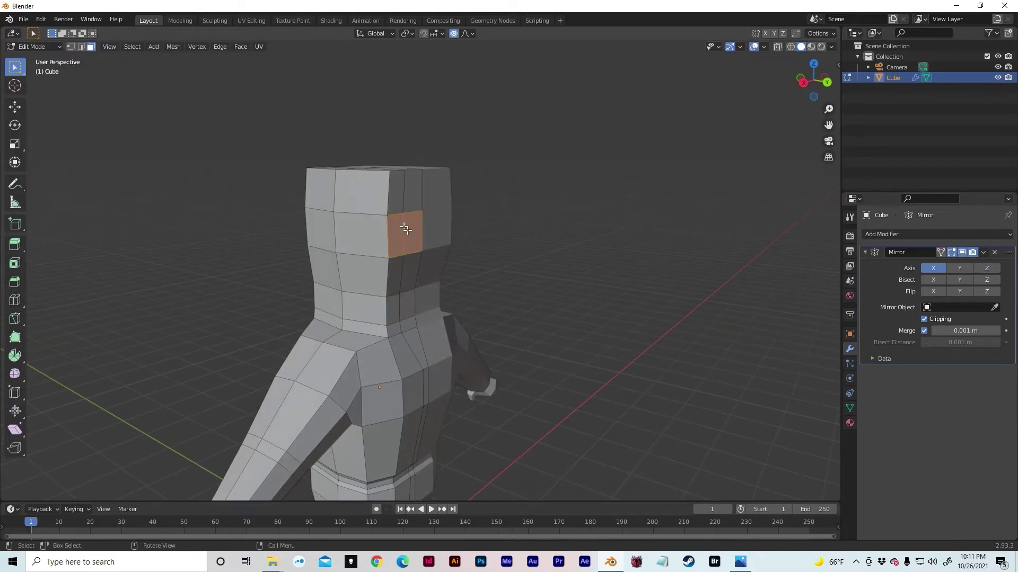
pyautogui.click(411, 232)
pyautogui.press('g')
pyautogui.press('y')
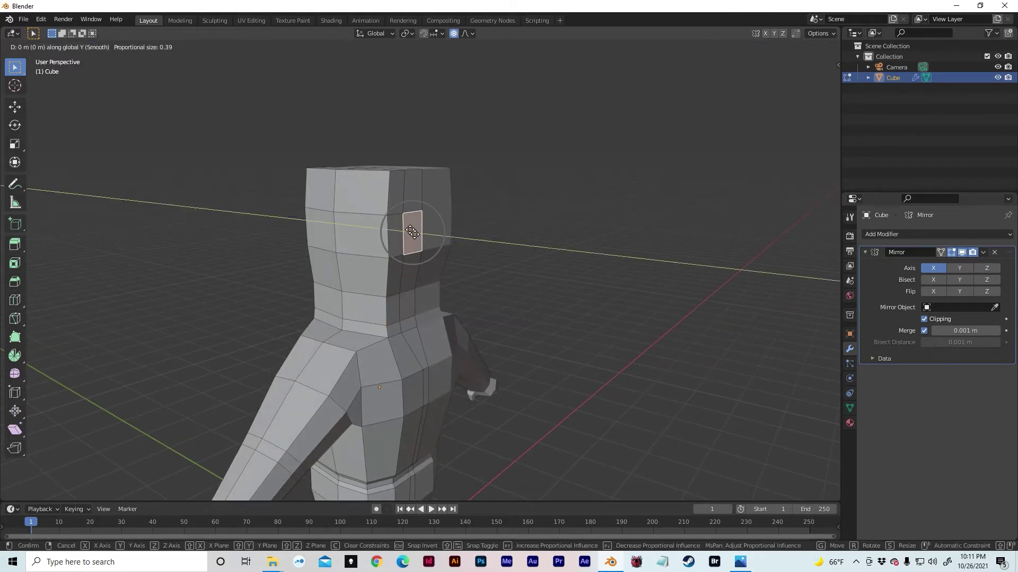
pyautogui.click(420, 233)
# Step: Select the head's top rear corner vertex and move it forward about 0.23 m along negative global Y
pyautogui.moveTo(420, 233); pyautogui.dragTo(513, 206, button='middle')
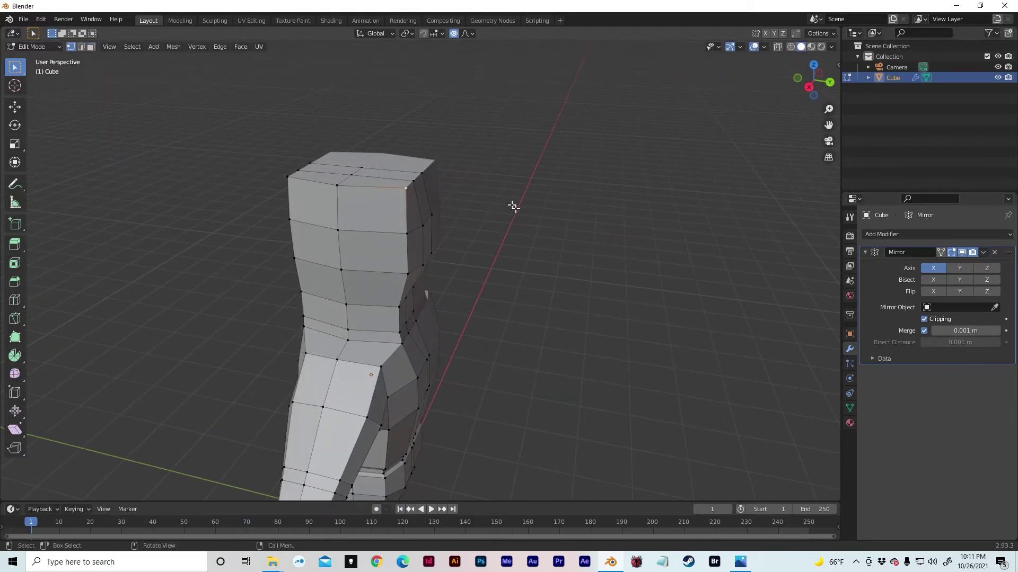
pyautogui.press('g')
pyautogui.press('y')
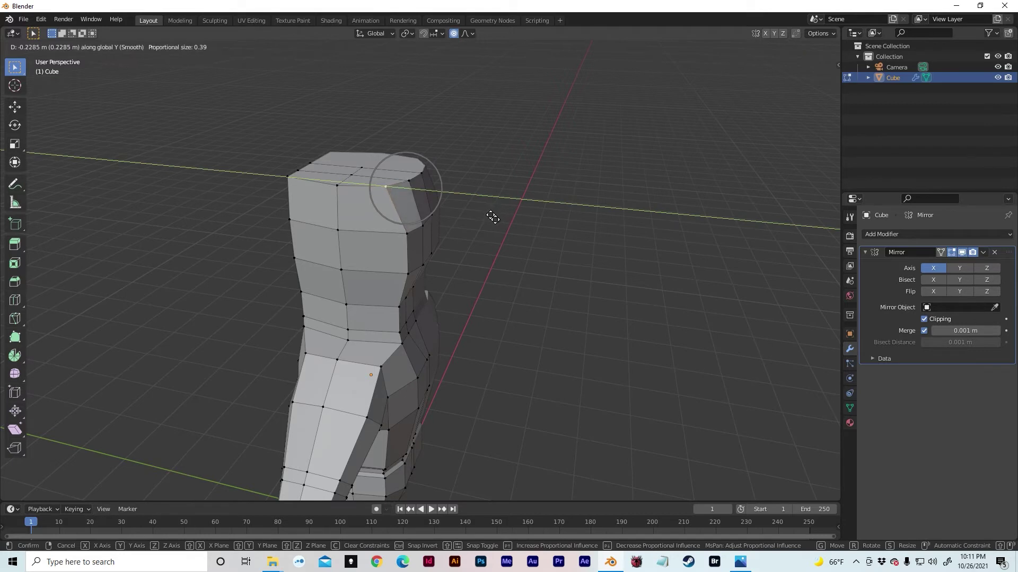
pyautogui.click(494, 217)
# Step: Select the three rear corner vertices down the side of the head and neck and move them forward along negative global Y
pyautogui.moveTo(399, 228); pyautogui.dragTo(415, 281)
pyautogui.moveTo(416, 281); pyautogui.dragTo(423, 255, button='middle')
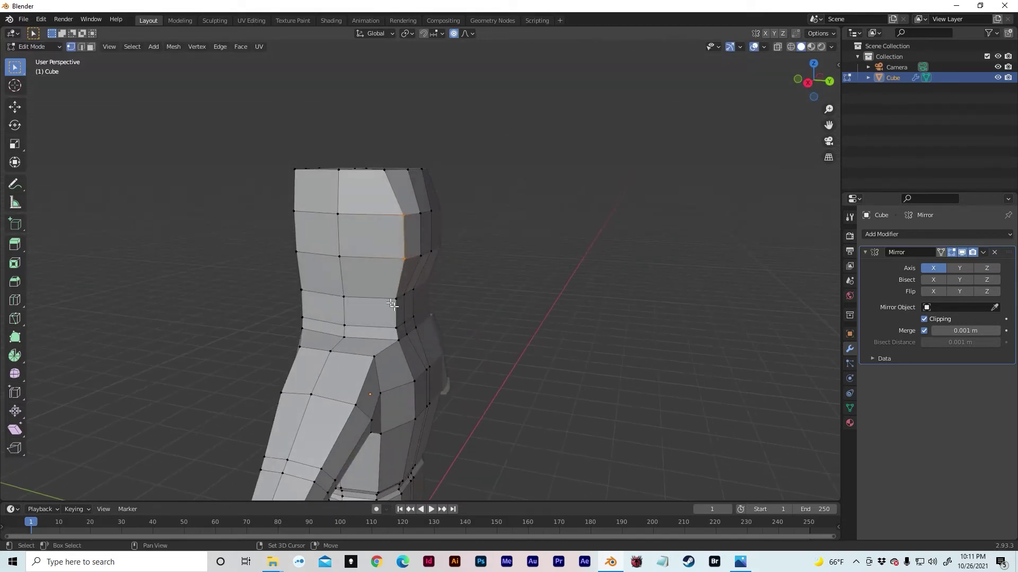
pyautogui.press('g')
pyautogui.press('y')
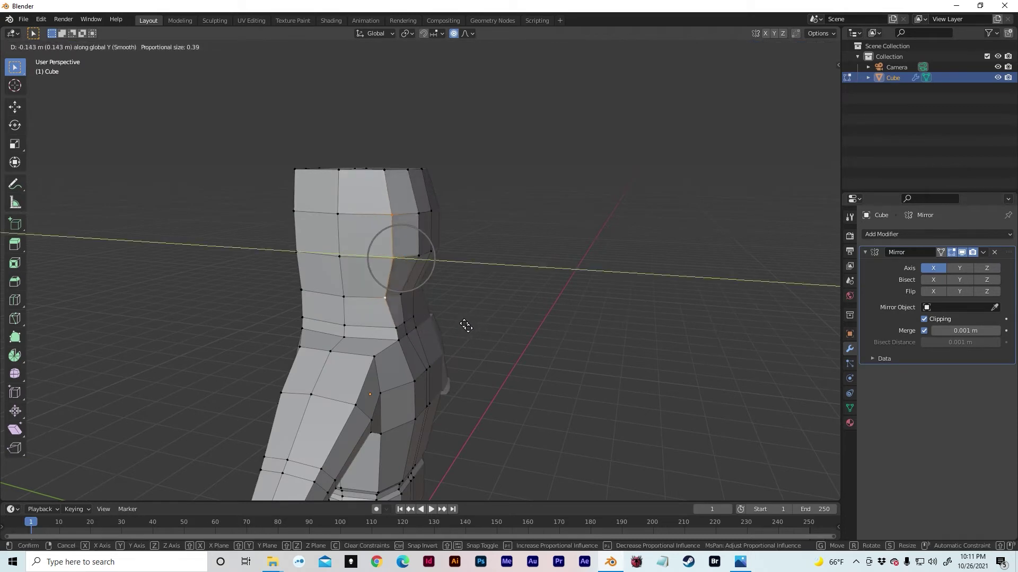
pyautogui.click(459, 328)
# Step: Move the rear corner vertex at the base of the neck forward along negative global Y
pyautogui.click(397, 330)
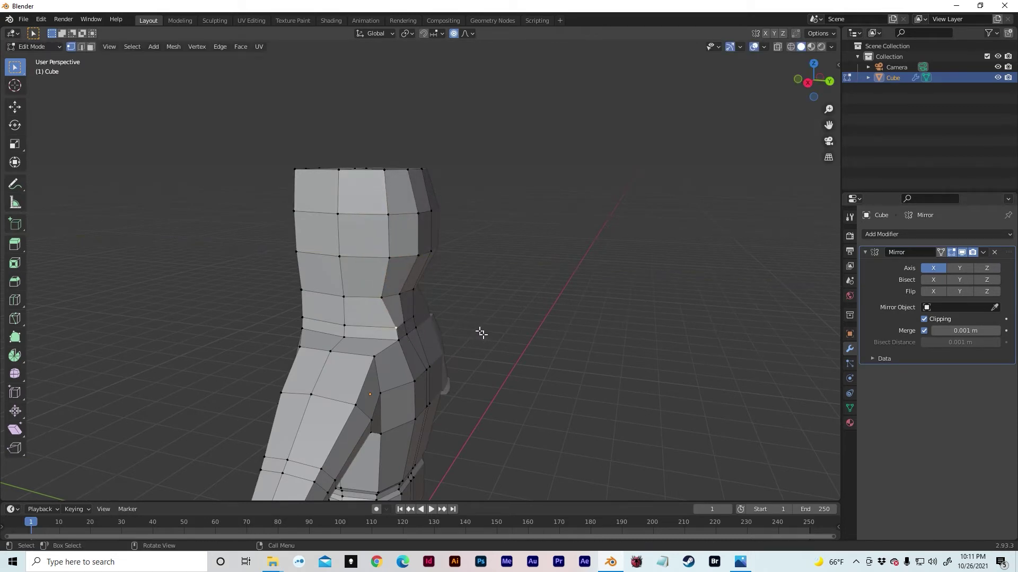
pyautogui.press('g')
pyautogui.press('y')
pyautogui.click(465, 334)
# Step: Select the middle edge on top of the head and raise it about 0.22 m along global Z with proportional size 0.39
pyautogui.moveTo(463, 336); pyautogui.dragTo(534, 383, button='middle')
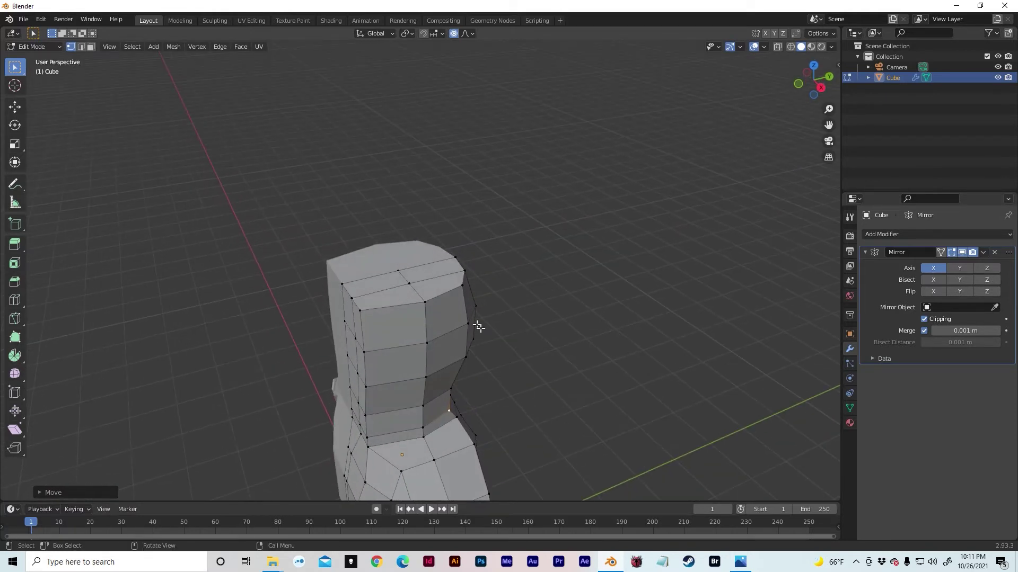
pyautogui.press('2')
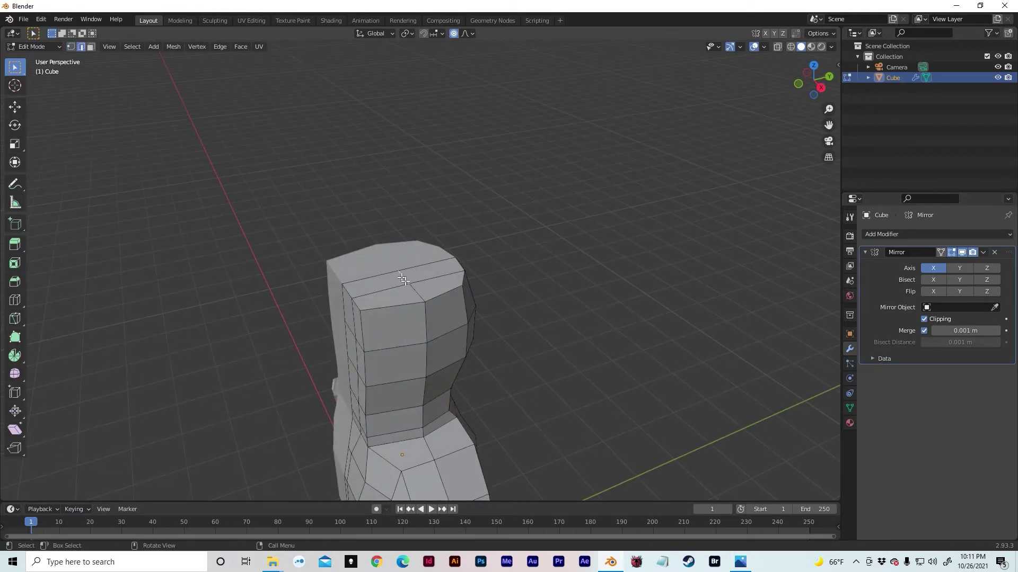
pyautogui.press('g')
pyautogui.press('z')
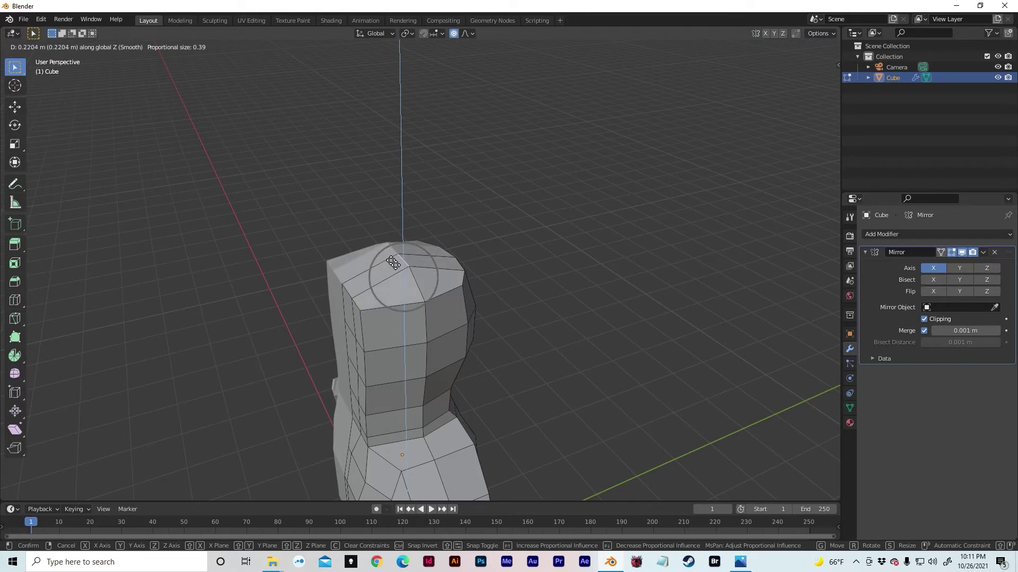
# Step: Raise the edges on top of the head along Z with proportional editing, by about 0.22 m and about 0.14 m
pyautogui.click(392, 261)
pyautogui.moveTo(413, 247); pyautogui.dragTo(447, 247, button='middle')
pyautogui.press('g')
pyautogui.press('z')
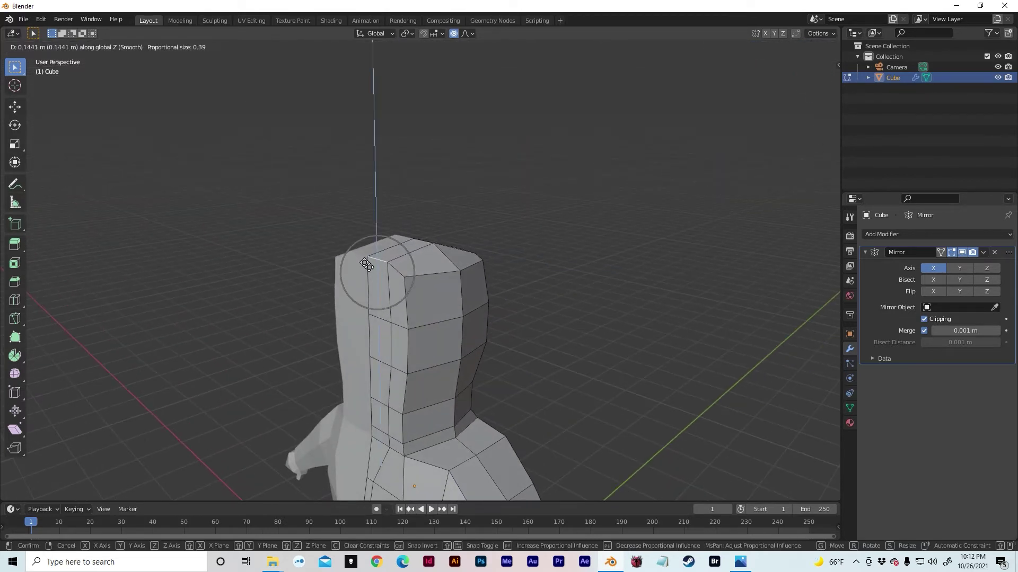
pyautogui.click(363, 261)
pyautogui.moveTo(363, 261); pyautogui.dragTo(348, 213, button='middle')
pyautogui.moveTo(390, 252); pyautogui.dragTo(380, 248, button='middle')
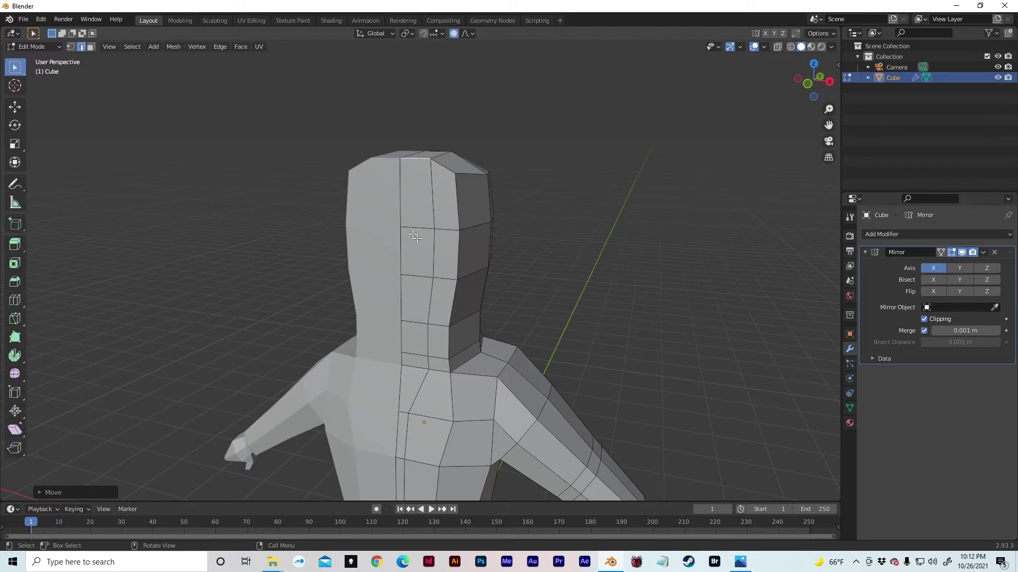
pyautogui.moveTo(392, 241); pyautogui.dragTo(395, 209, button='middle')
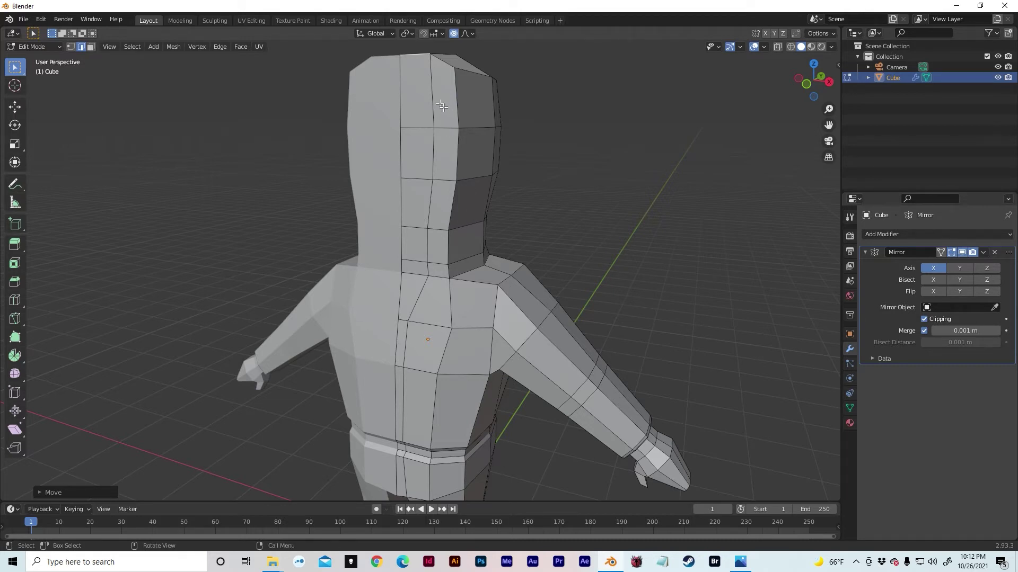
# Step: Extrude the front faces of the head outward about 0.18 m and scale down the extruded face region
pyautogui.press('3')
pyautogui.keyDown('shift'); pyautogui.moveTo(441, 118); pyautogui.dragTo(364, 114, button='middle'); pyautogui.keyUp('shift')
pyautogui.moveTo(391, 124); pyautogui.dragTo(425, 255)
pyautogui.moveTo(424, 254); pyautogui.dragTo(493, 285, button='middle')
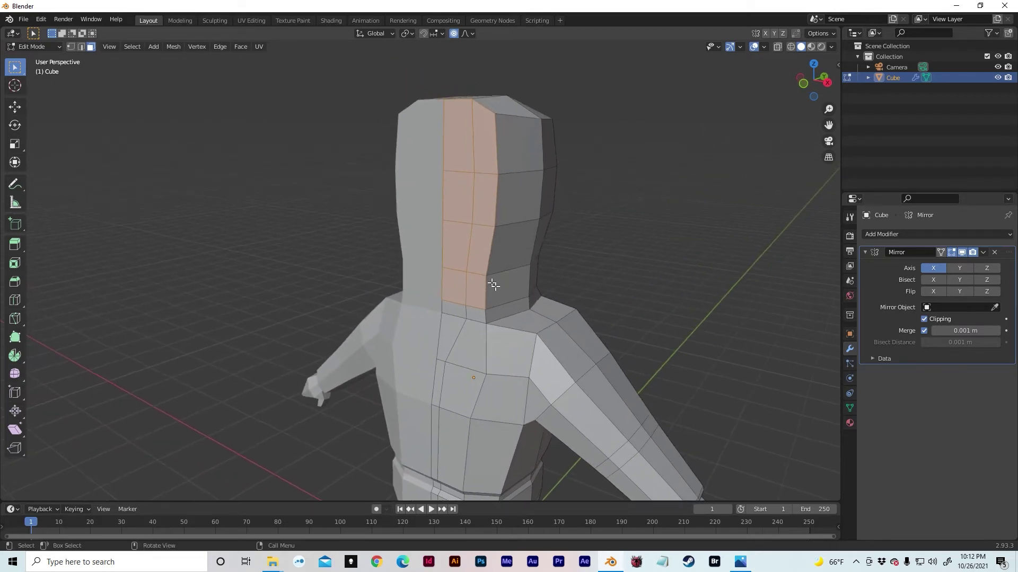
pyautogui.scroll(3, 493, 285)
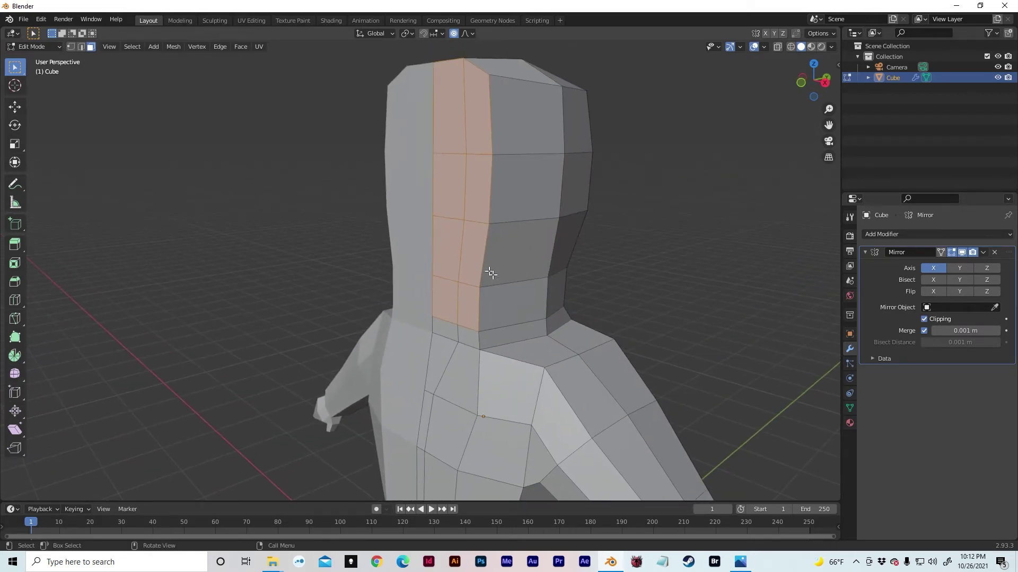
pyautogui.press('e')
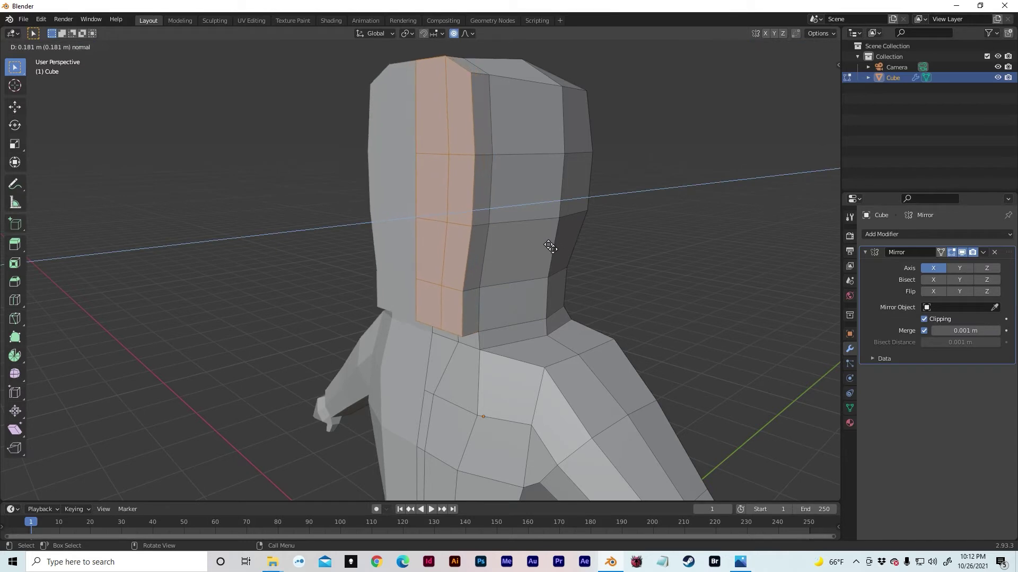
pyautogui.click(547, 241)
pyautogui.press('s')
pyautogui.click(529, 243)
pyautogui.moveTo(527, 243)
pyautogui.mouseDown(button='middle')
pyautogui.moveTo(546, 234)
pyautogui.moveTo(533, 250)
pyautogui.mouseUp(button='middle')
# Step: Raise the jaw-corner vertex and move the chin's bottom vertices back about 0.11 m along Y
pyautogui.press('1')
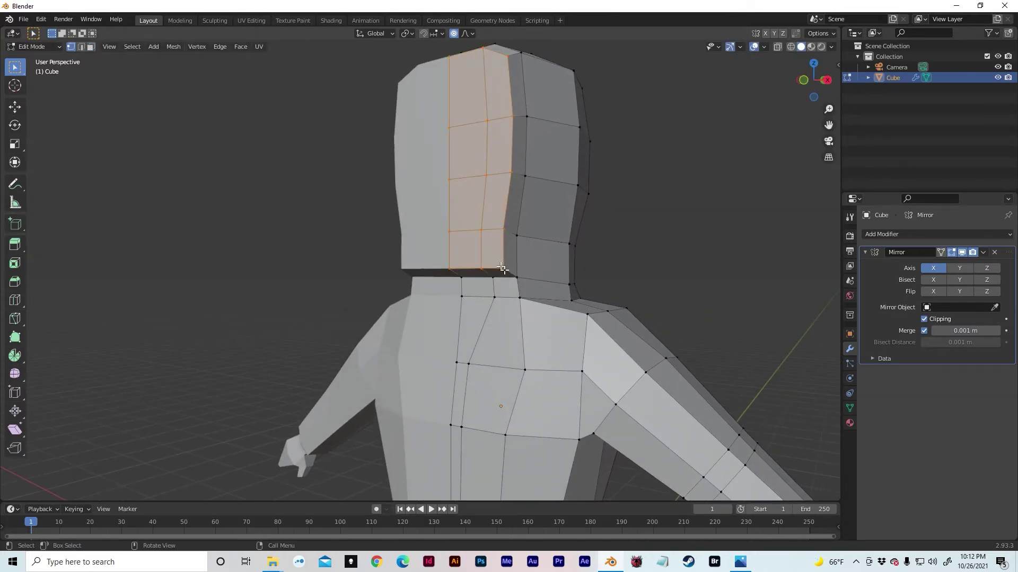
pyautogui.click(502, 268)
pyautogui.press('g')
pyautogui.click(504, 259)
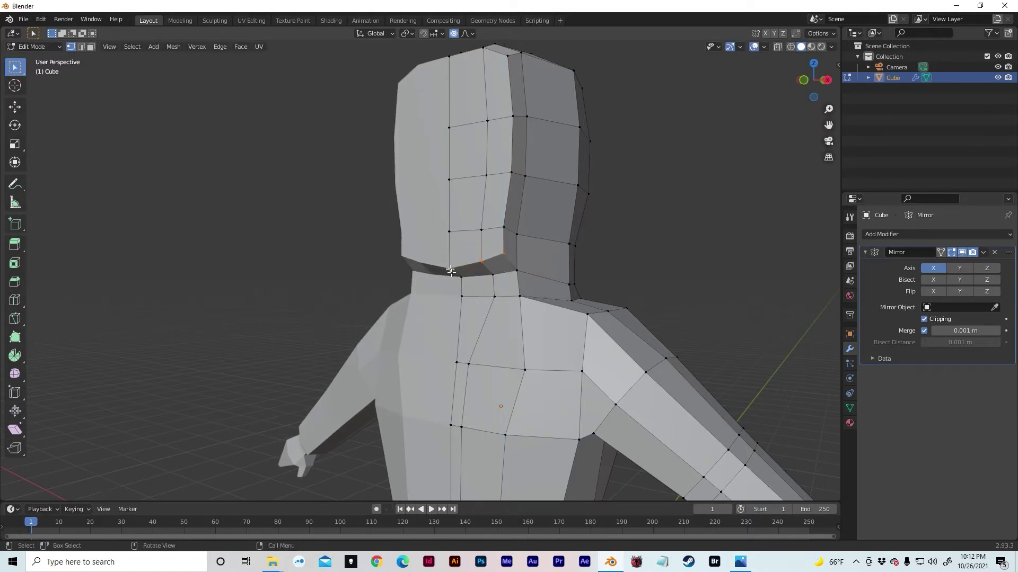
pyautogui.moveTo(488, 264); pyautogui.dragTo(434, 273, button='middle')
pyautogui.press('g')
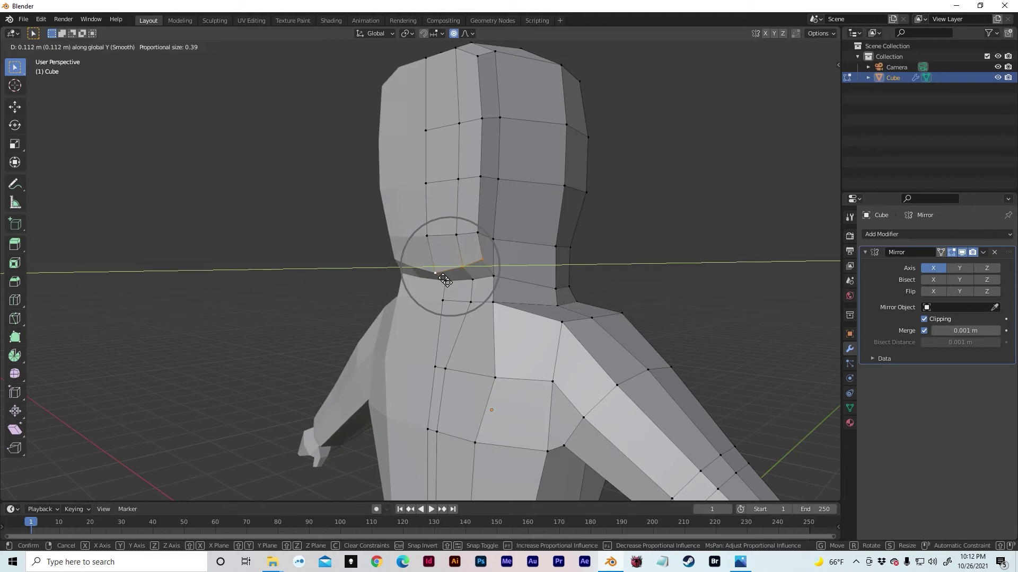
pyautogui.click(444, 280)
pyautogui.press('s')
pyautogui.press('x')
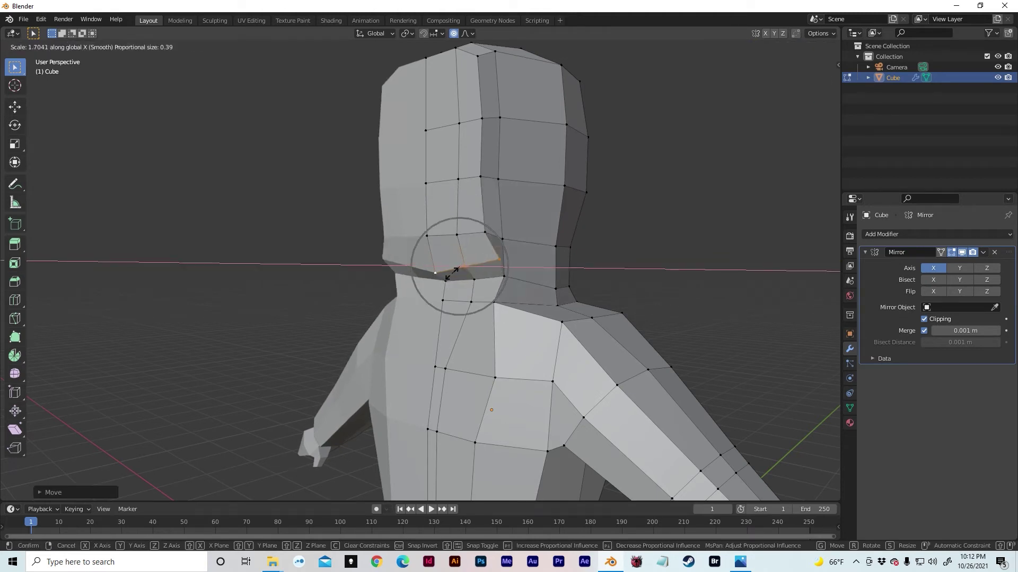
pyautogui.rightClick(463, 270)
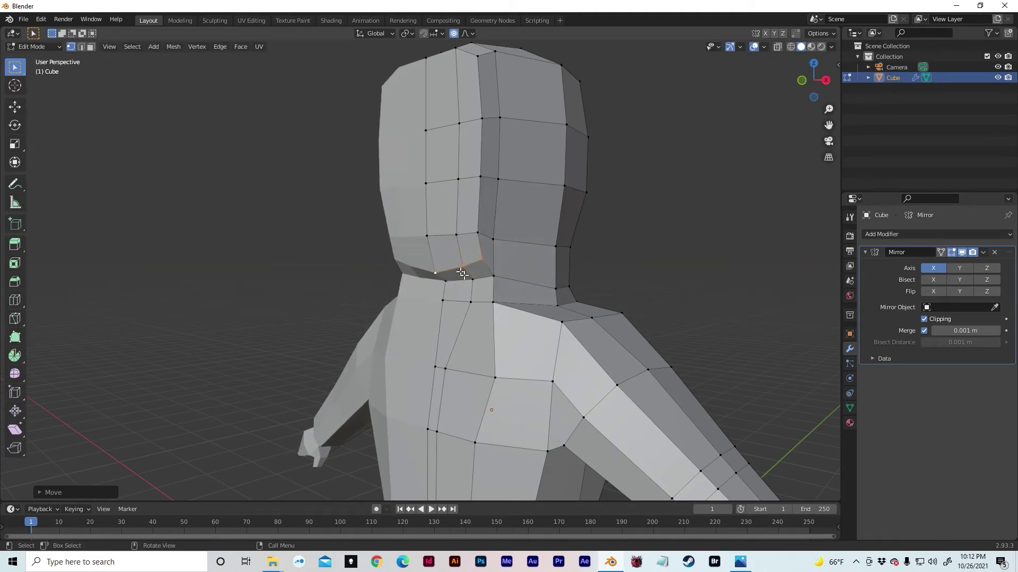
# Step: Scale the chin's bottom vertices inward along X to narrow the jaw
pyautogui.moveTo(466, 271); pyautogui.dragTo(540, 275, button='middle')
pyautogui.press('s')
pyautogui.press('x')
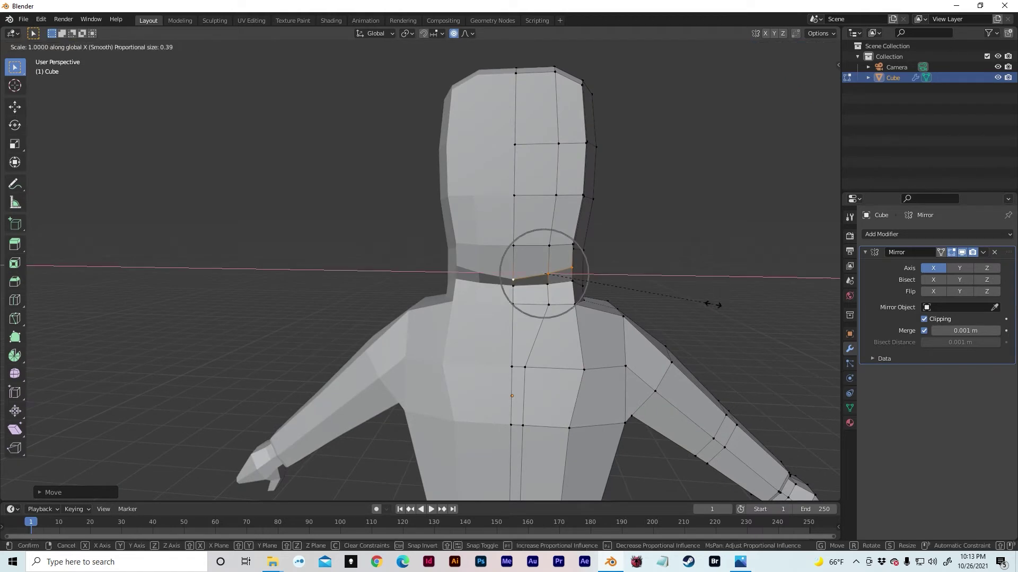
pyautogui.click(639, 299)
pyautogui.moveTo(636, 300); pyautogui.dragTo(461, 308, button='middle')
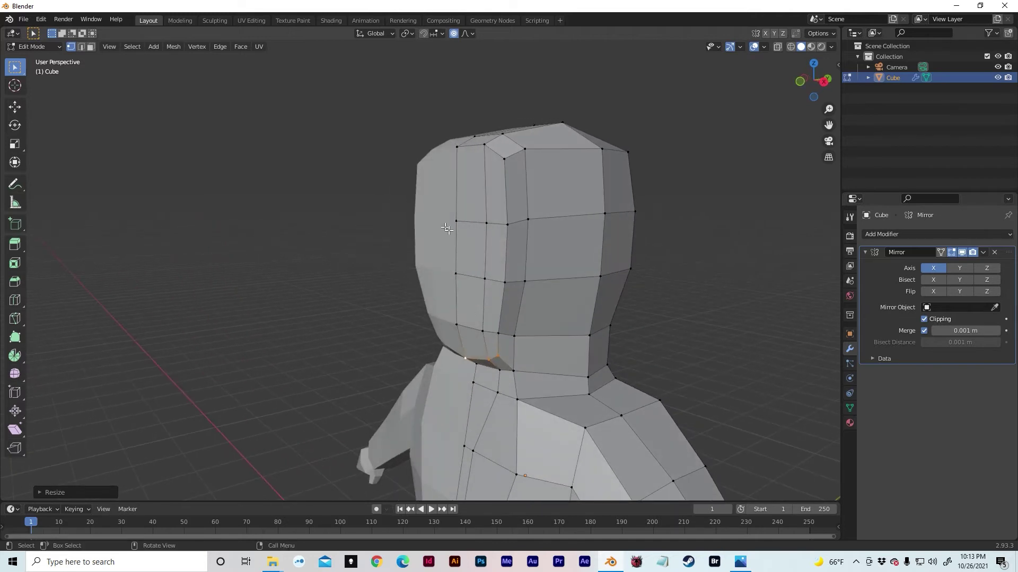
# Step: Move the top front edge of the face forward along Y with proportional editing
pyautogui.press('3')
pyautogui.press('2')
pyautogui.click(469, 150)
pyautogui.press('g')
pyautogui.press('y')
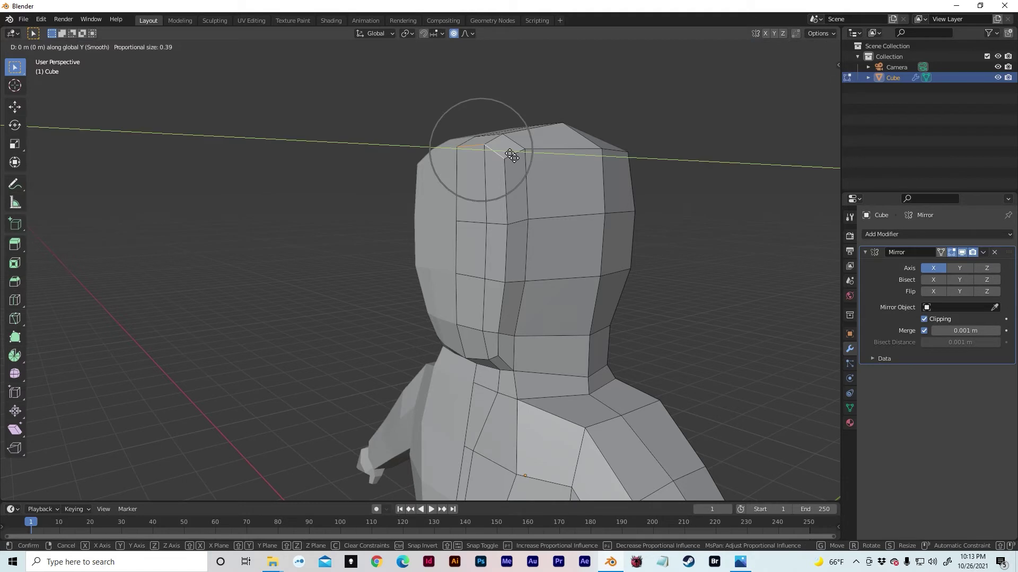
pyautogui.click(503, 160)
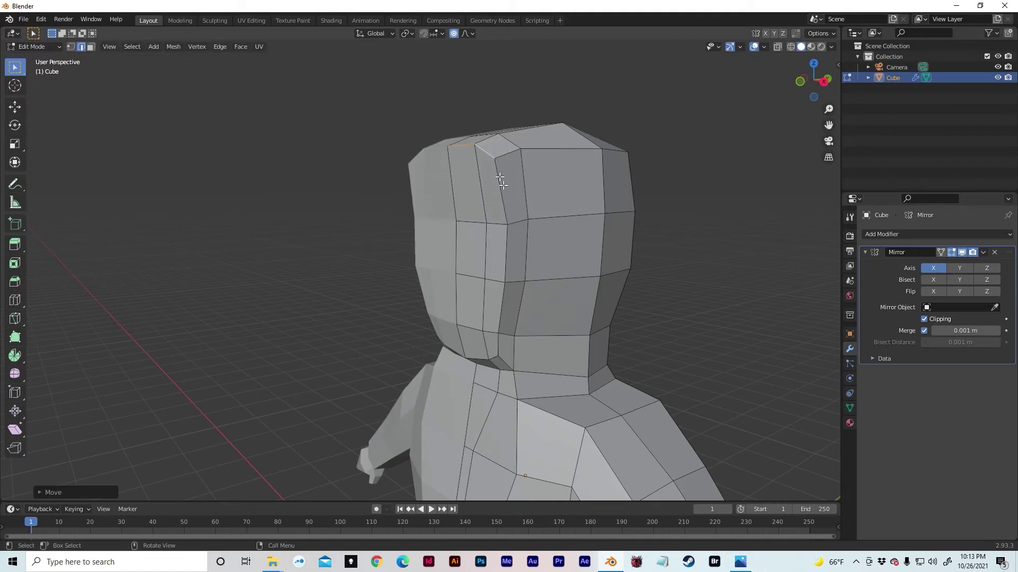
# Step: Move the horizontal edge across the brow forward about 0.04 m along Y
pyautogui.click(483, 222)
pyautogui.press('g')
pyautogui.press('y')
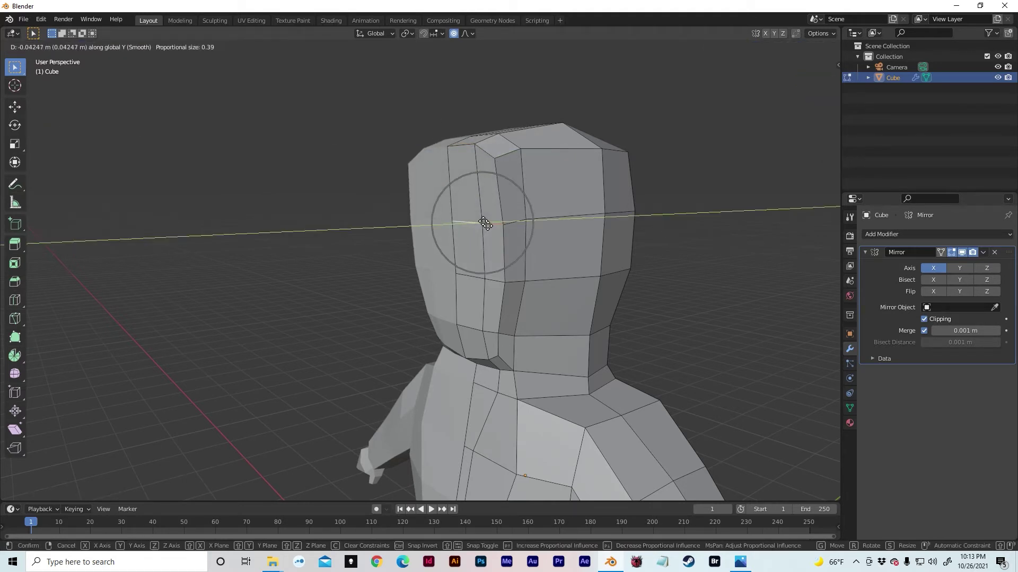
pyautogui.click(485, 223)
pyautogui.moveTo(485, 224); pyautogui.dragTo(546, 193, button='middle')
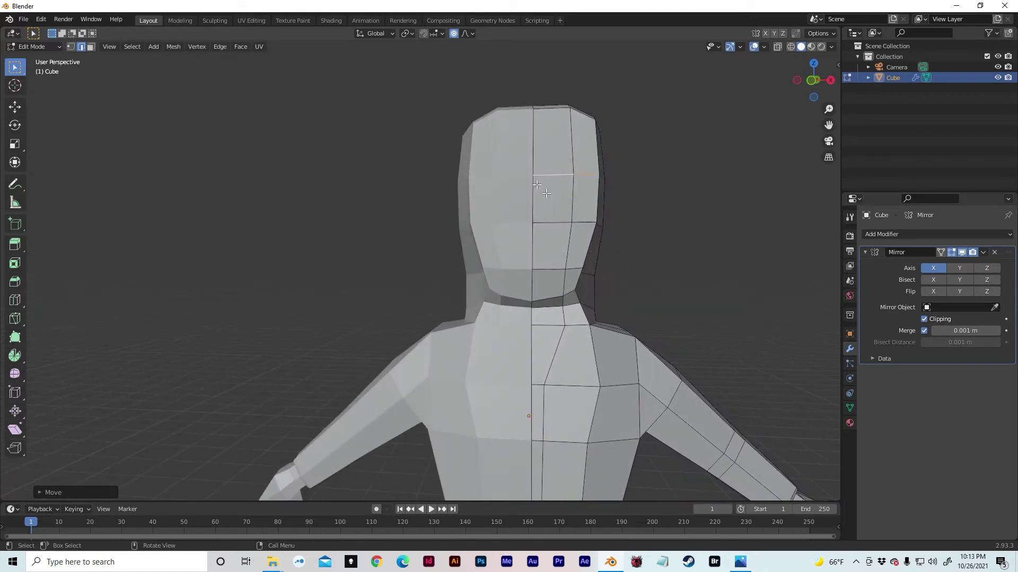
# Step: Lower the two faces under the chin about 0.17 m along Z
pyautogui.press('3')
pyautogui.click(559, 304)
pyautogui.keyDown('shift'); pyautogui.click(567, 301); pyautogui.keyUp('shift')
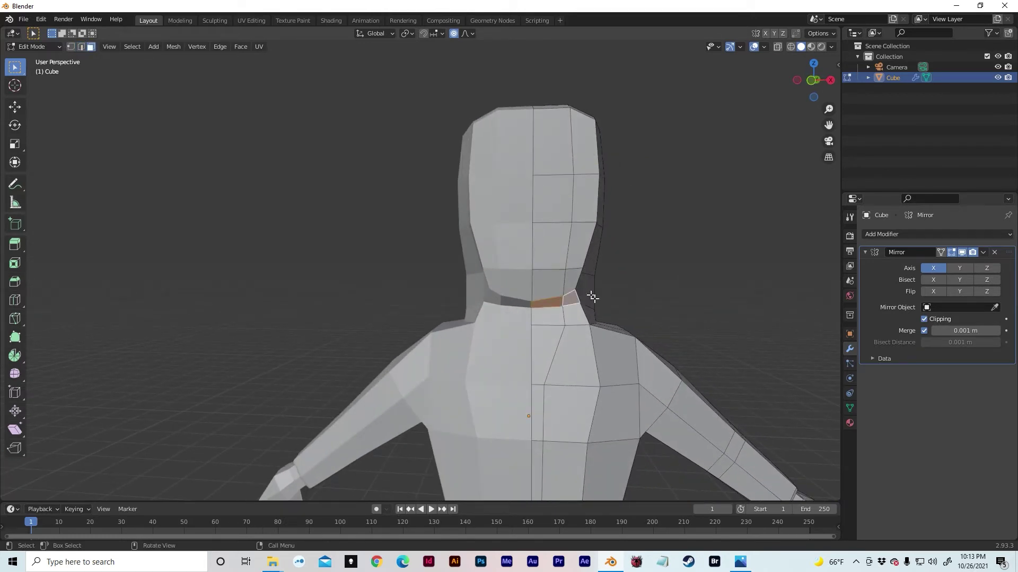
pyautogui.moveTo(586, 295); pyautogui.dragTo(551, 300, button='middle')
pyautogui.press('g')
pyautogui.press('z')
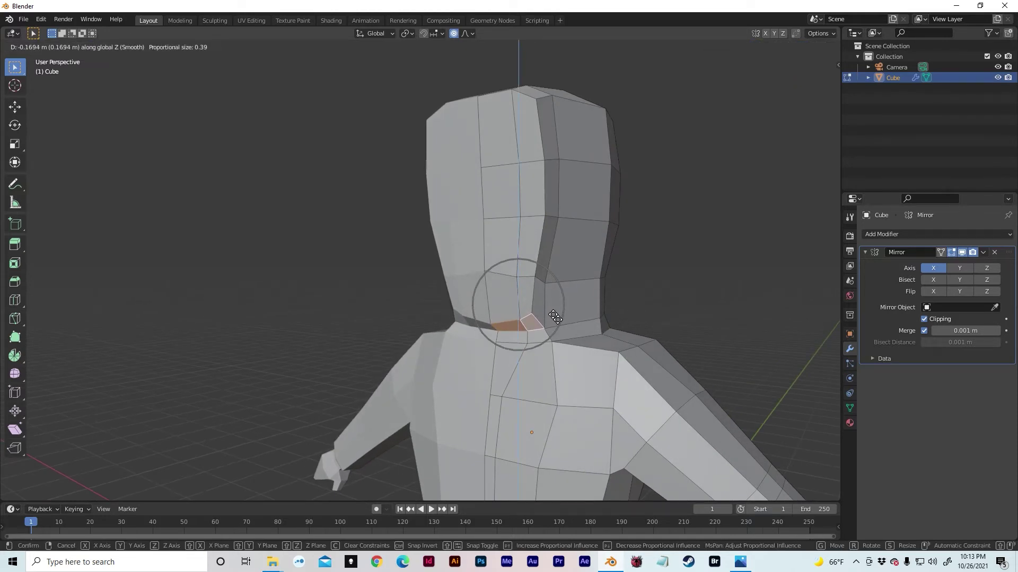
pyautogui.click(553, 317)
pyautogui.moveTo(551, 318); pyautogui.dragTo(581, 318, button='middle')
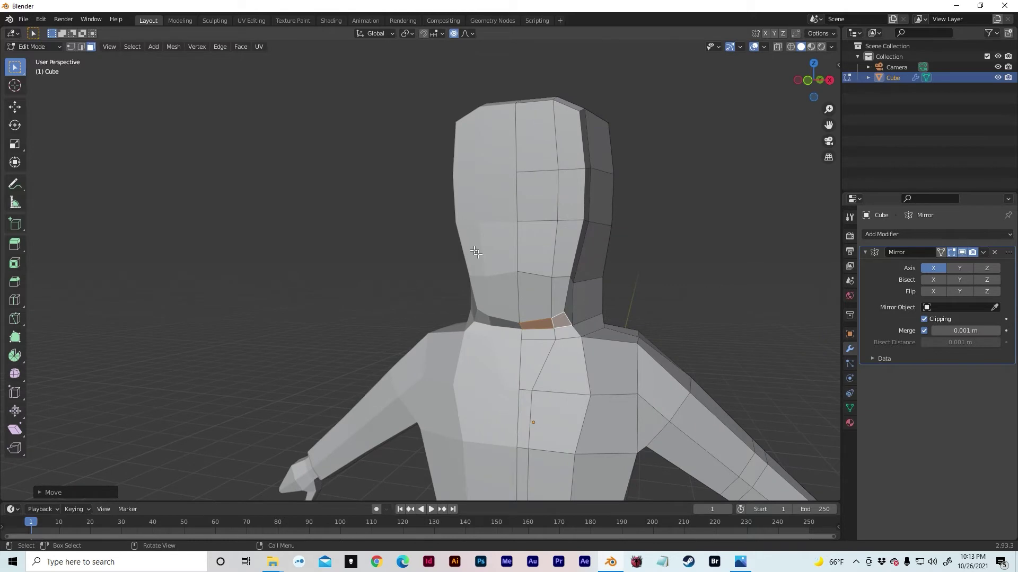
# Step: Lower the centre-line vertex above the chin along Z to straighten the edge row across the mouth
pyautogui.press('1')
pyautogui.hotkey('alt', 'a')
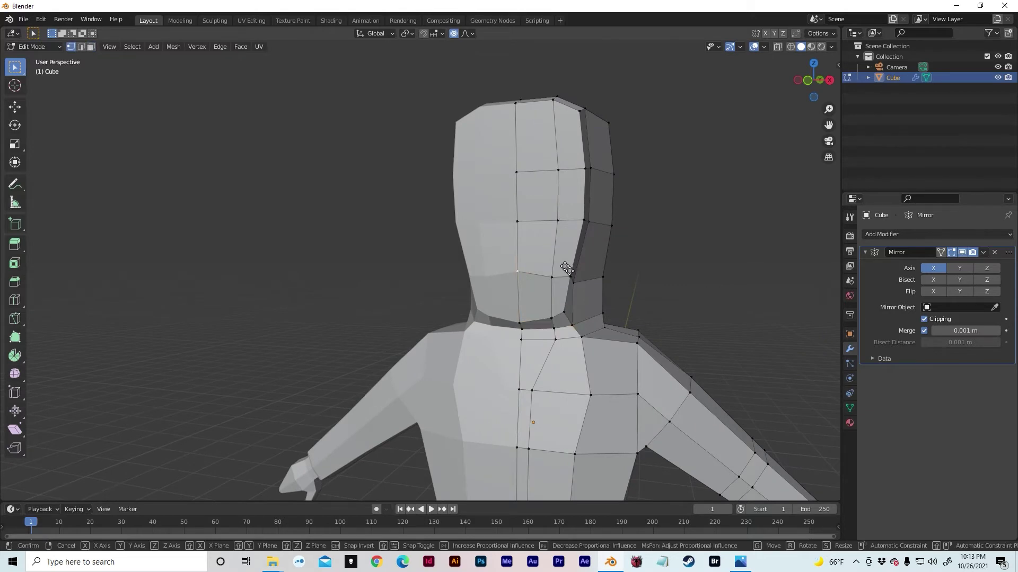
pyautogui.press('g')
pyautogui.press('z')
pyautogui.click(569, 277)
pyautogui.moveTo(570, 277); pyautogui.dragTo(477, 253, button='middle')
pyautogui.scroll(4, 471, 250)
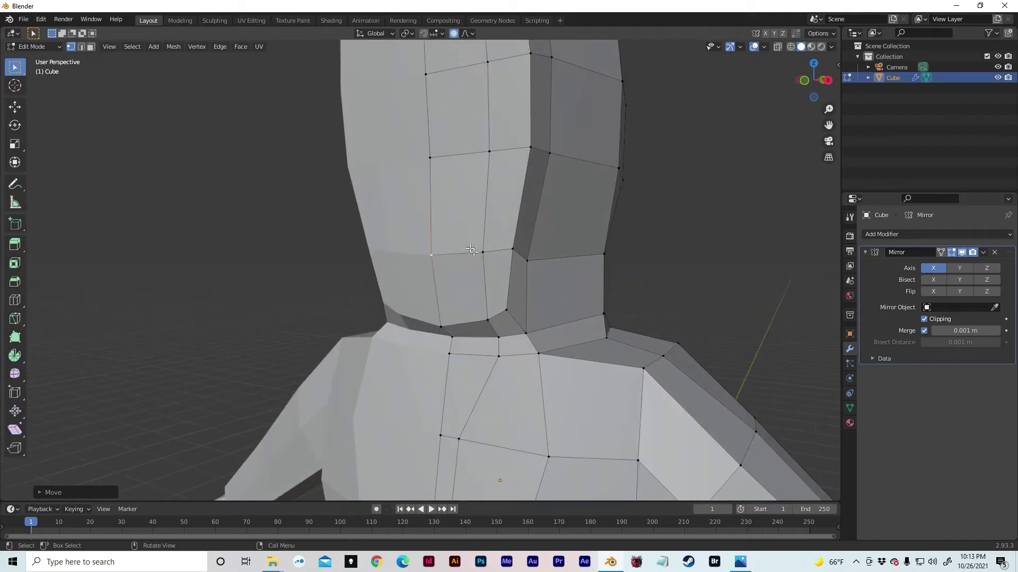
# Step: Move the narrow side faces of the jaw outward about 0.08 m along X
pyautogui.keyDown('alt'); pyautogui.click(525, 275); pyautogui.keyUp('alt')
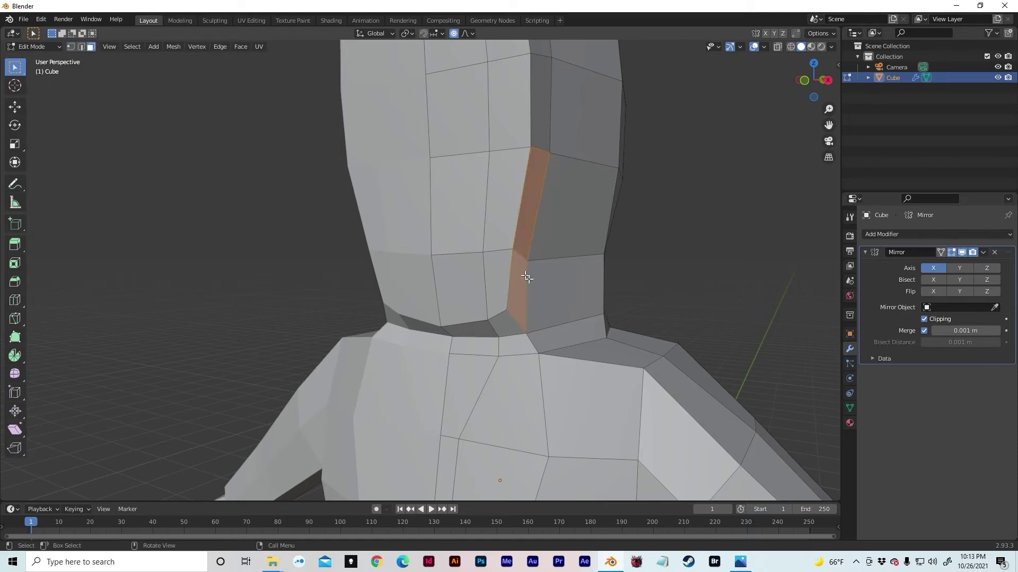
pyautogui.press('g')
pyautogui.press('x')
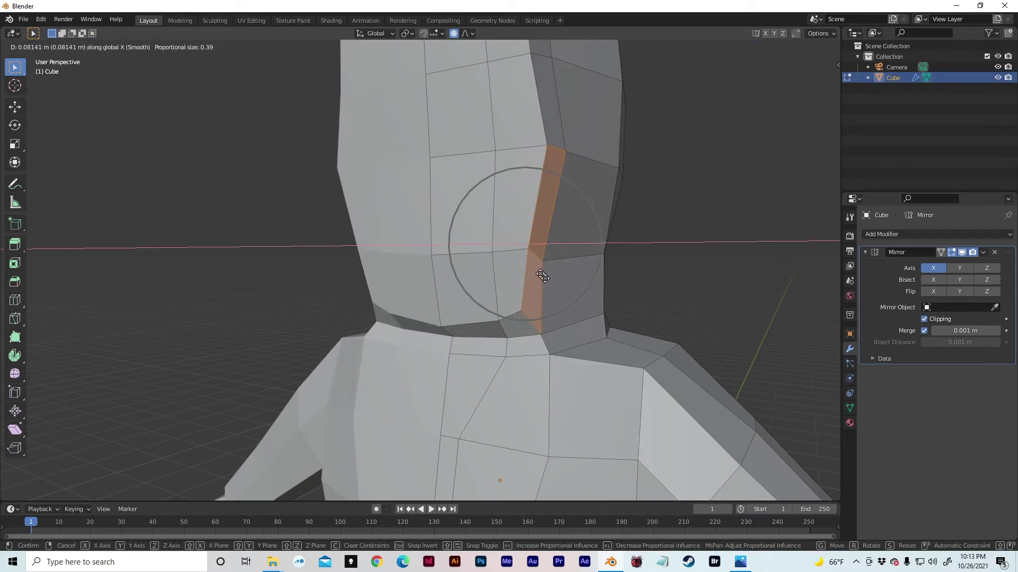
pyautogui.click(543, 276)
pyautogui.keyDown('shift'); pyautogui.moveTo(531, 268); pyautogui.dragTo(515, 245, button='middle'); pyautogui.keyUp('shift')
pyautogui.scroll(-2, 533, 330)
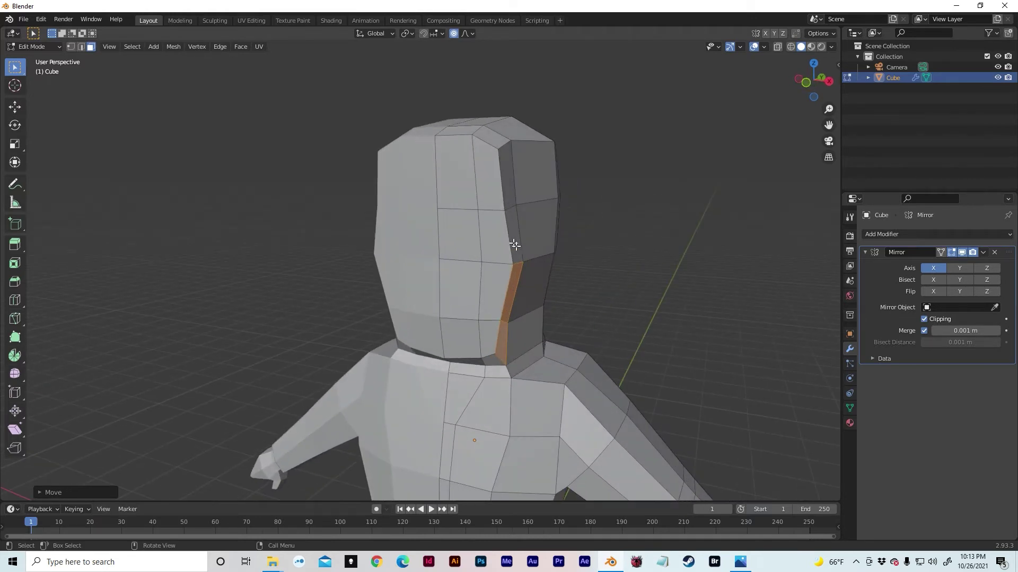
# Step: Move the side of the face at brow level outward about 0.04 m along X
pyautogui.click(510, 208)
pyautogui.press('g')
pyautogui.press('x')
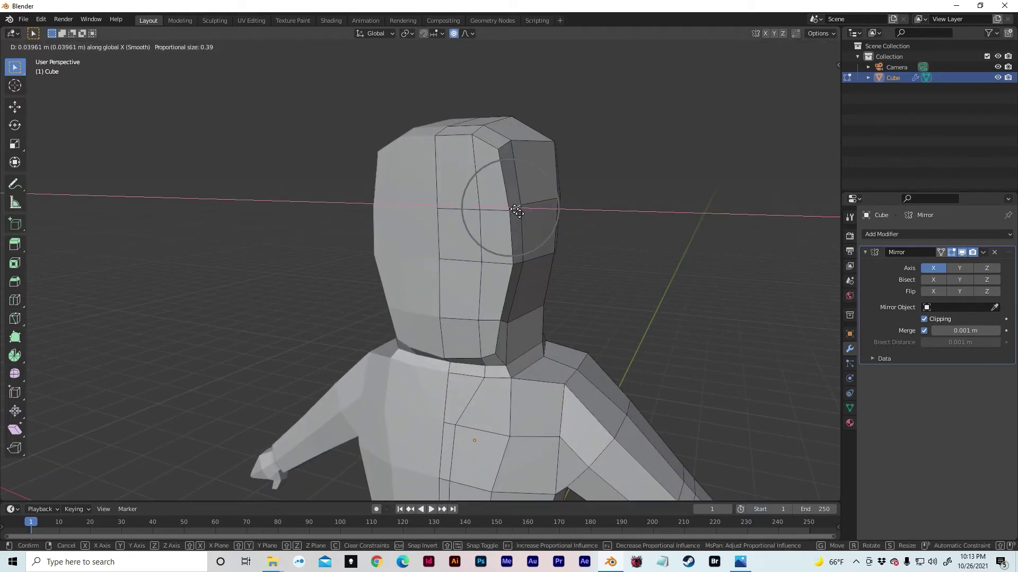
pyautogui.click(519, 211)
pyautogui.moveTo(595, 245); pyautogui.dragTo(611, 245, button='middle')
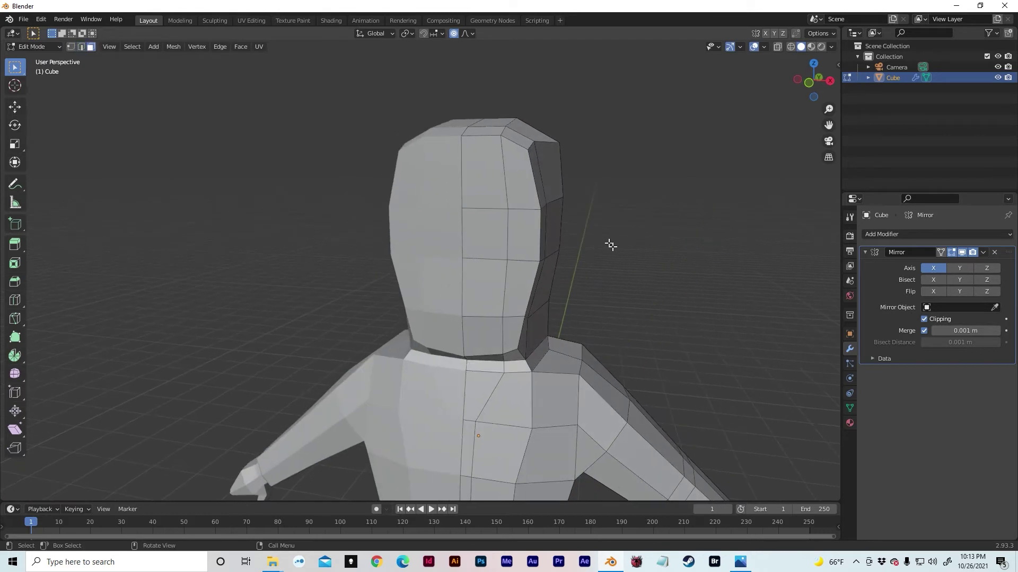
# Step: Extrude all the front faces of the head in place and scale them to about 0.9 as an inset
pyautogui.click(510, 334)
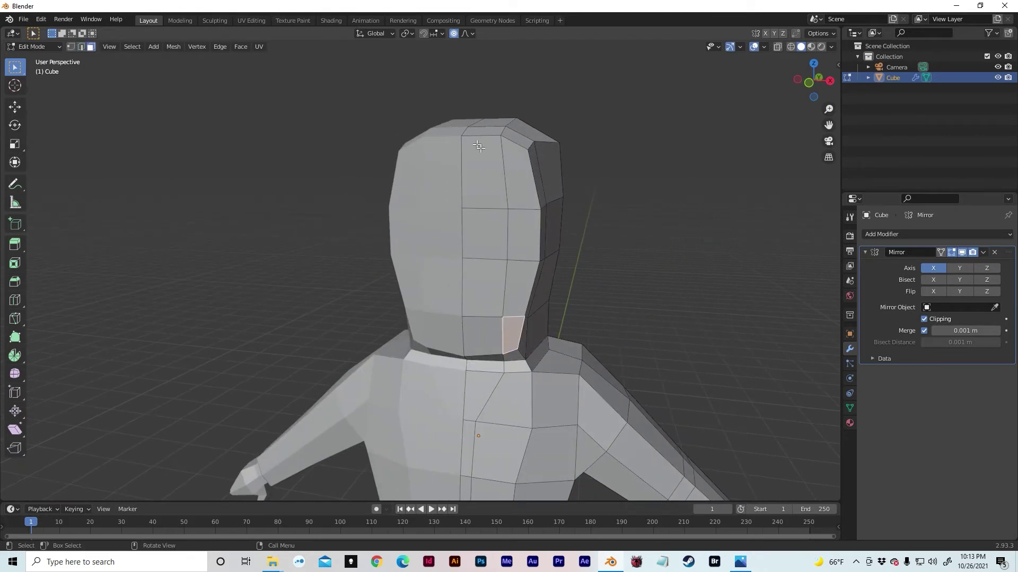
pyautogui.keyDown('ctrl'); pyautogui.click(488, 188); pyautogui.keyUp('ctrl')
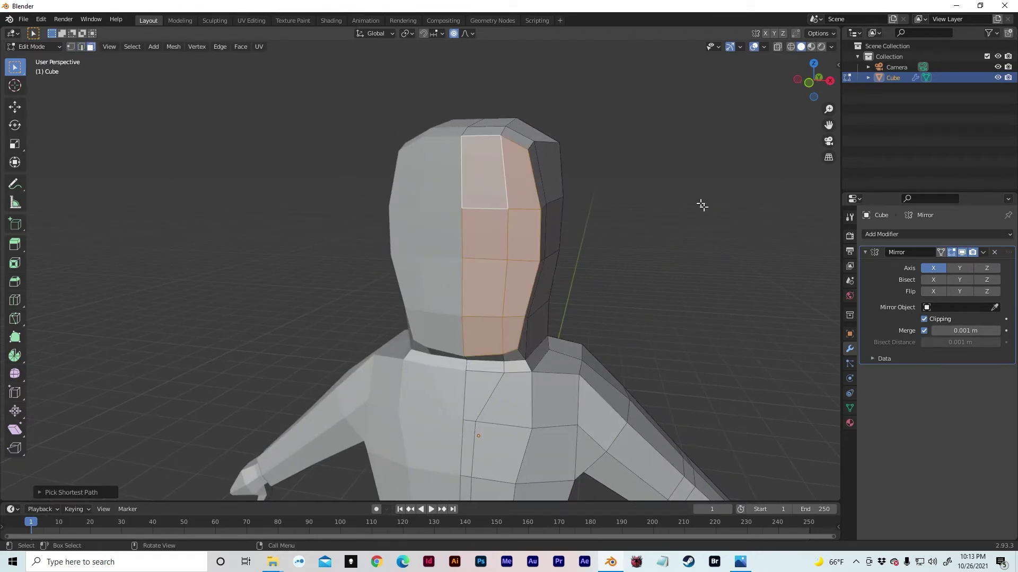
pyautogui.press('e')
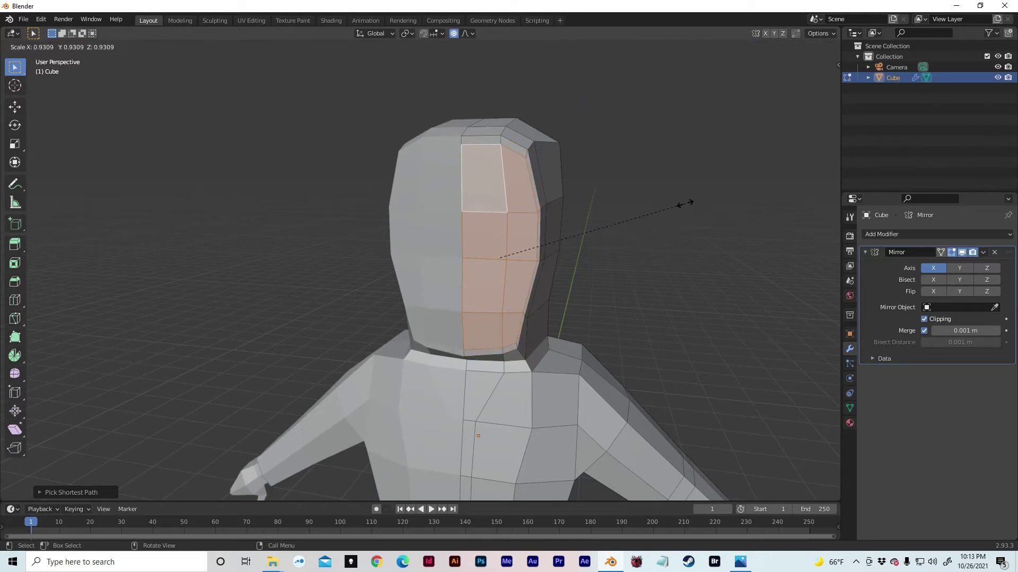
pyautogui.click(676, 212)
# Step: Turn off proportional editing and move the inset faces about 0.05 m toward the centre line along X
pyautogui.press('o')
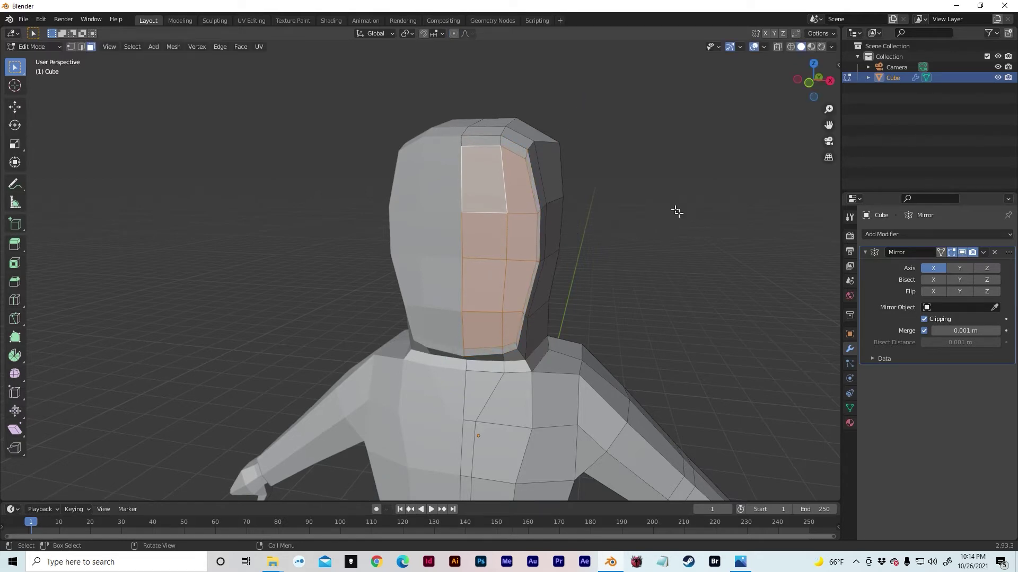
pyautogui.press('g')
pyautogui.press('x')
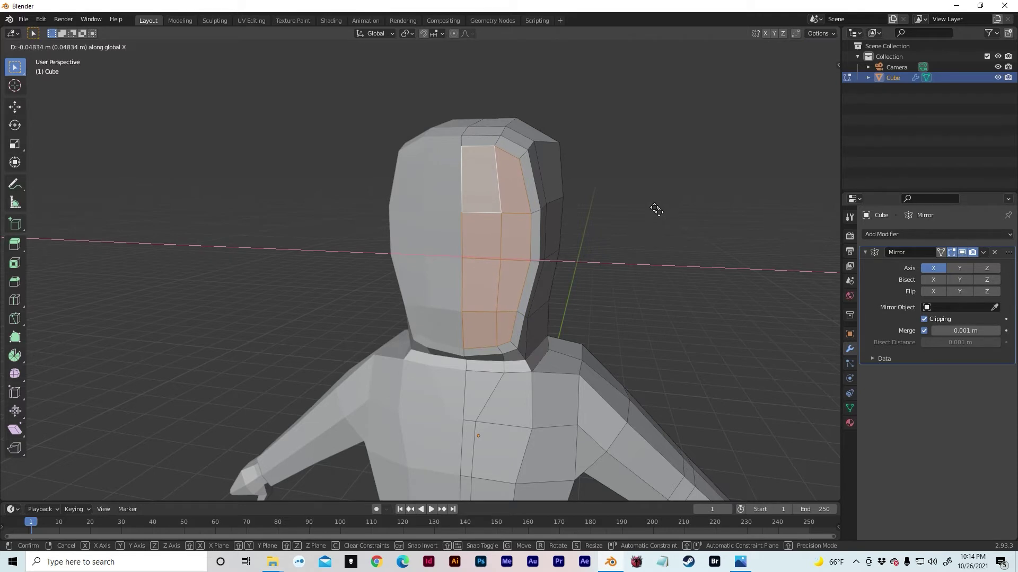
pyautogui.click(651, 211)
# Step: Extrude the inset front faces inward to form a deep face opening in the head
pyautogui.keyDown('shift'); pyautogui.moveTo(650, 212); pyautogui.dragTo(638, 234, button='middle'); pyautogui.keyUp('shift')
pyautogui.scroll(3, 679, 211)
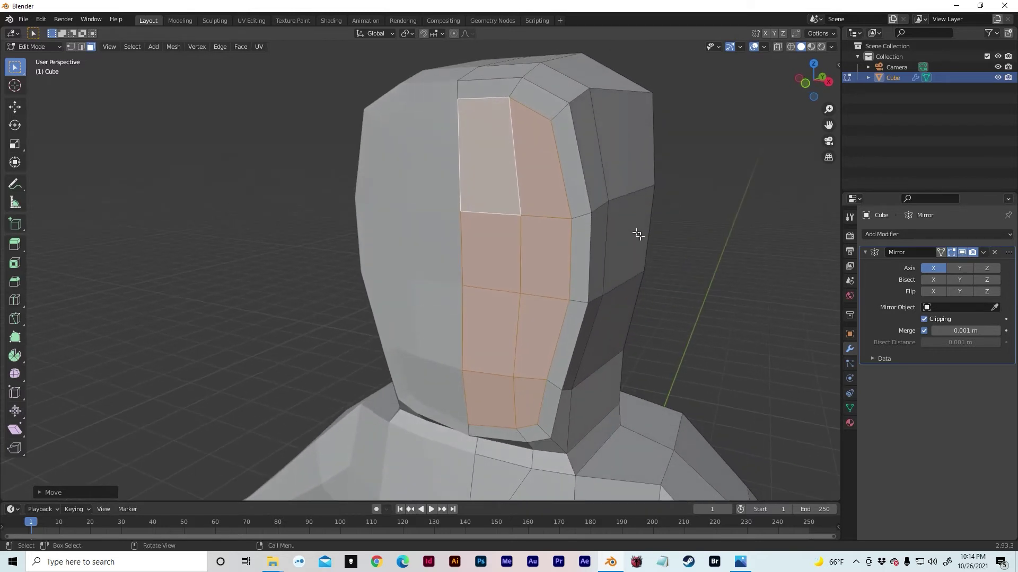
pyautogui.moveTo(527, 245); pyautogui.dragTo(500, 222, button='middle')
pyautogui.press('e')
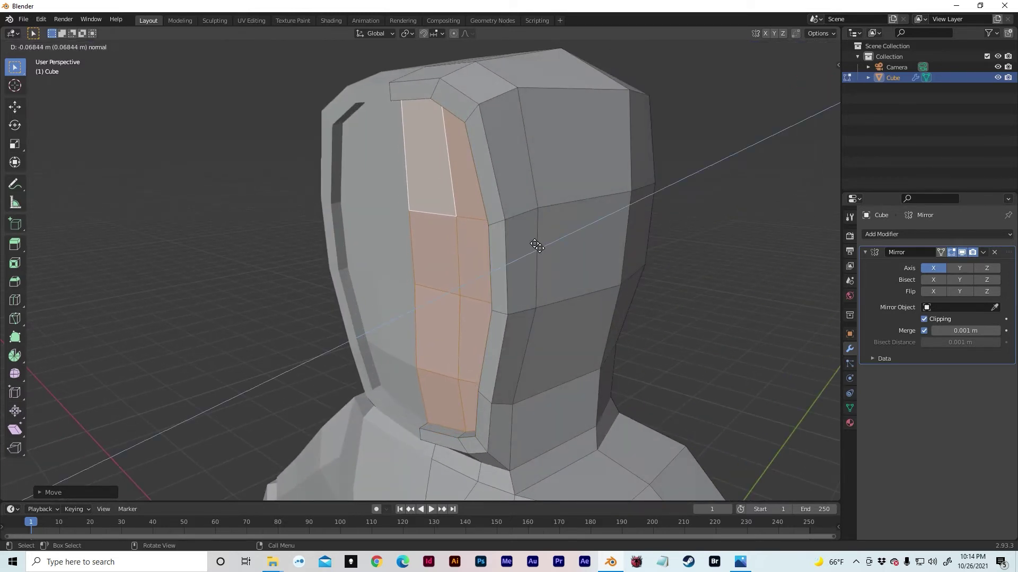
pyautogui.click(593, 238)
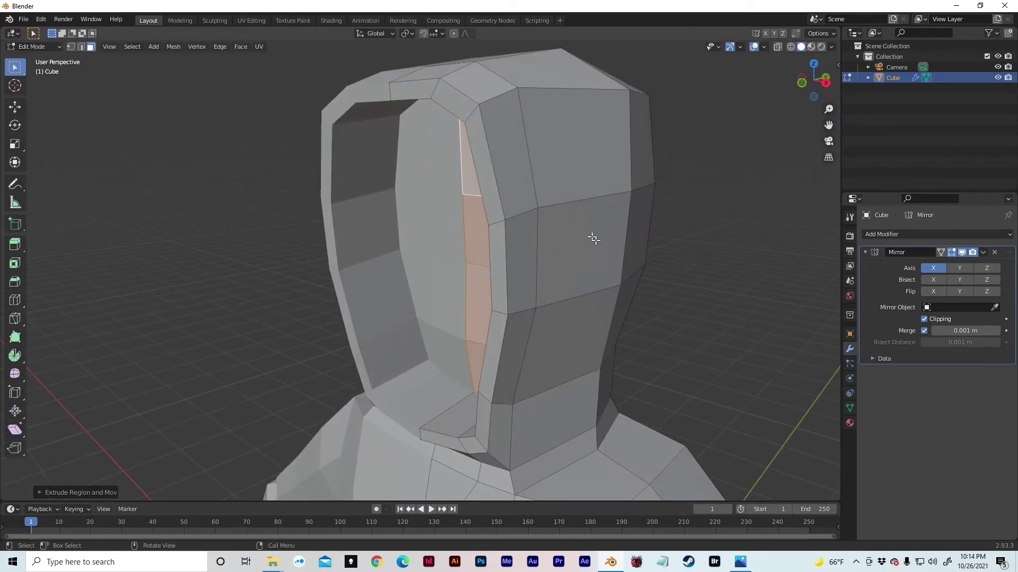
# Step: Flatten the recessed face panel by scaling its faces to 0 along Y
pyautogui.press('s')
pyautogui.press('y')
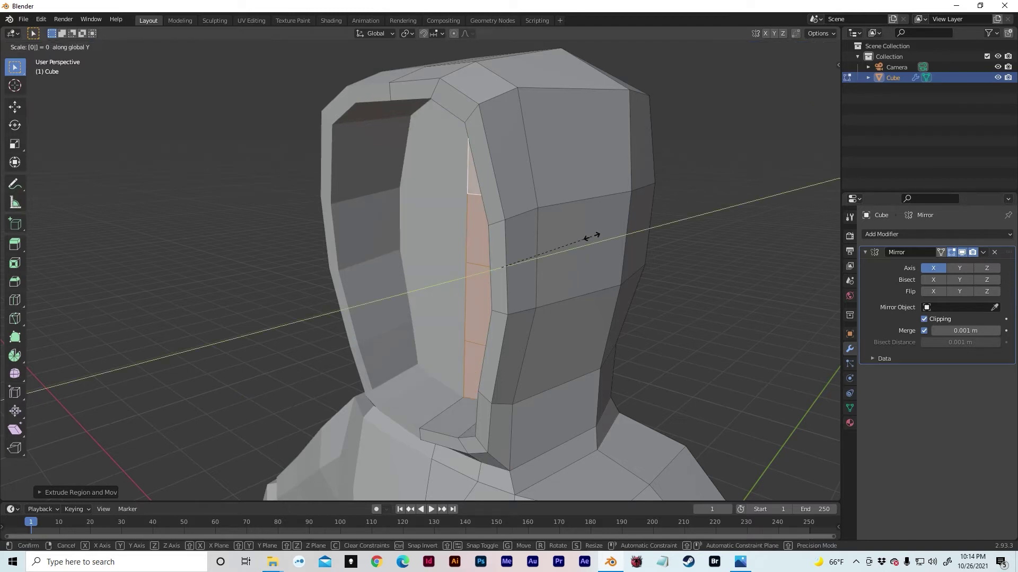
pyautogui.click(593, 239)
pyautogui.moveTo(549, 243)
pyautogui.mouseDown(button='middle')
pyautogui.moveTo(535, 213)
pyautogui.moveTo(573, 249)
pyautogui.moveTo(624, 214)
pyautogui.moveTo(659, 245)
pyautogui.moveTo(629, 234)
pyautogui.moveTo(620, 272)
pyautogui.moveTo(629, 229)
pyautogui.moveTo(525, 221)
pyautogui.moveTo(588, 240)
pyautogui.moveTo(557, 246)
pyautogui.moveTo(575, 232)
pyautogui.moveTo(552, 248)
pyautogui.mouseUp(button='middle')
pyautogui.scroll(-5, 624, 214)
pyautogui.scroll(5, 555, 175)
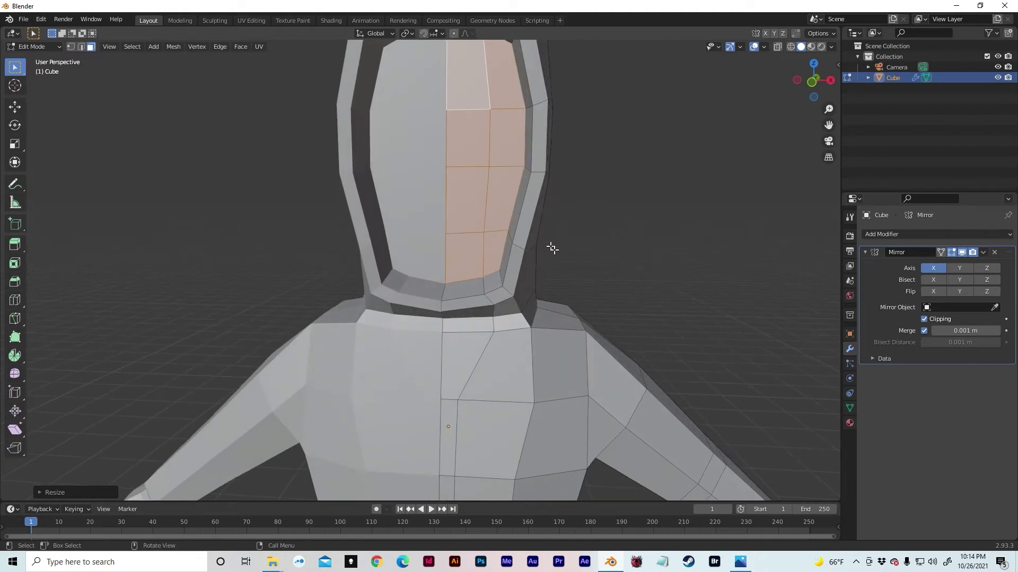
# Step: Move the centre face on the lower inner rim of the opening down about 0.05 m along Z with proportional editing
pyautogui.click(464, 292)
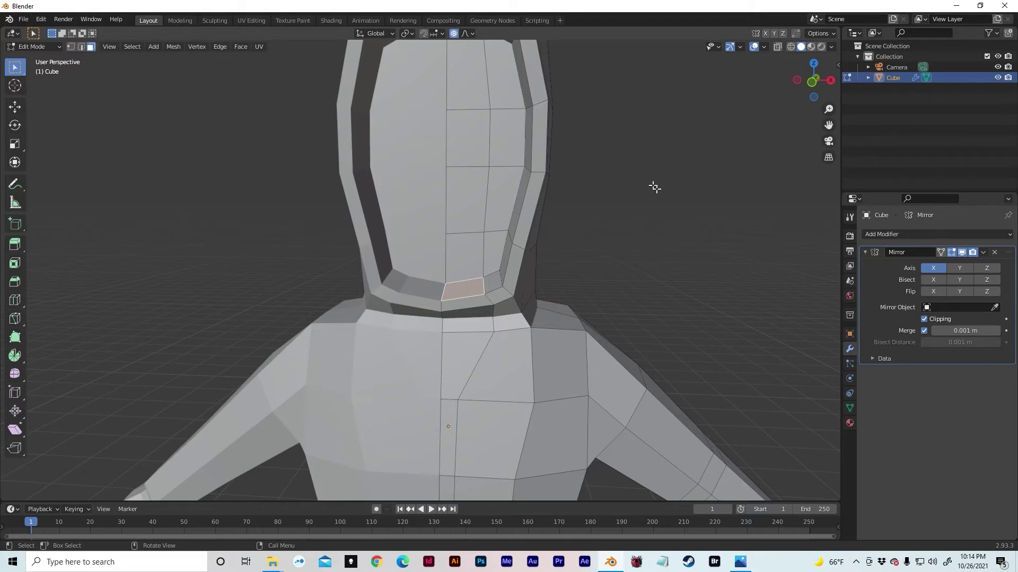
pyautogui.press('g')
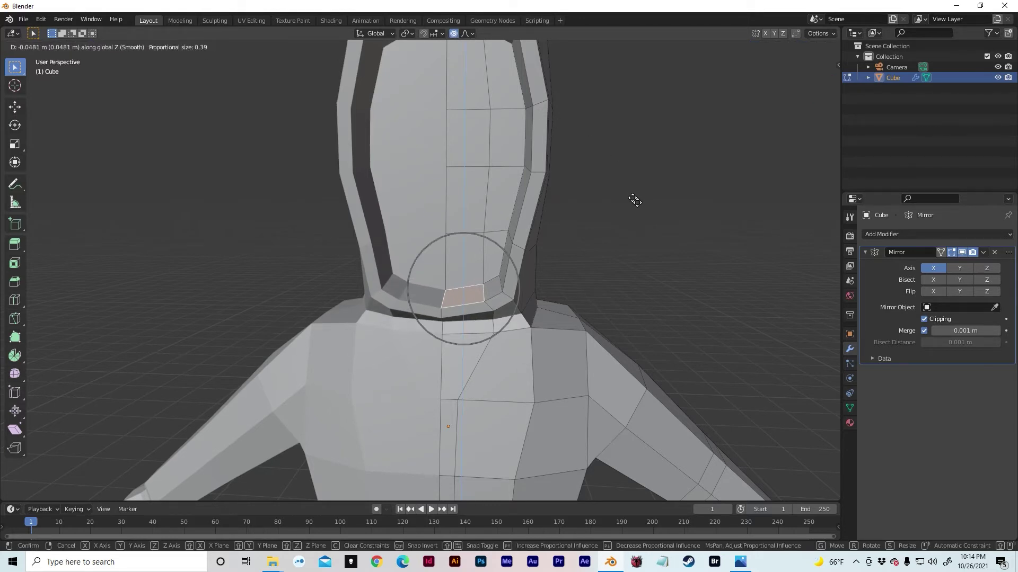
pyautogui.click(635, 200)
pyautogui.moveTo(635, 199); pyautogui.dragTo(589, 168, button='middle')
# Step: Move the front face of the opening's lower rim inward about 0.07 m along Y with proportional editing
pyautogui.click(396, 264)
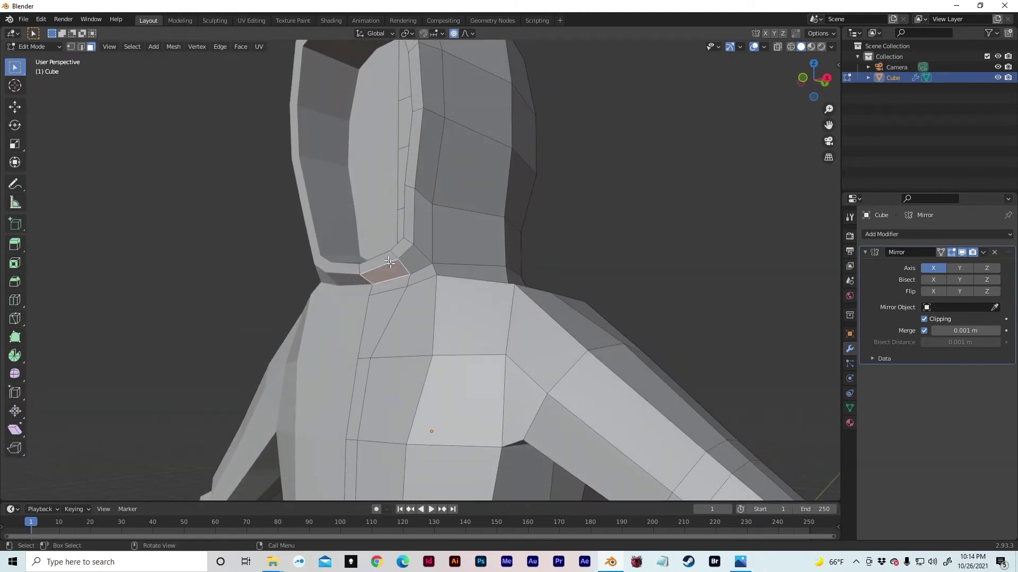
pyautogui.press('g')
pyautogui.press('y')
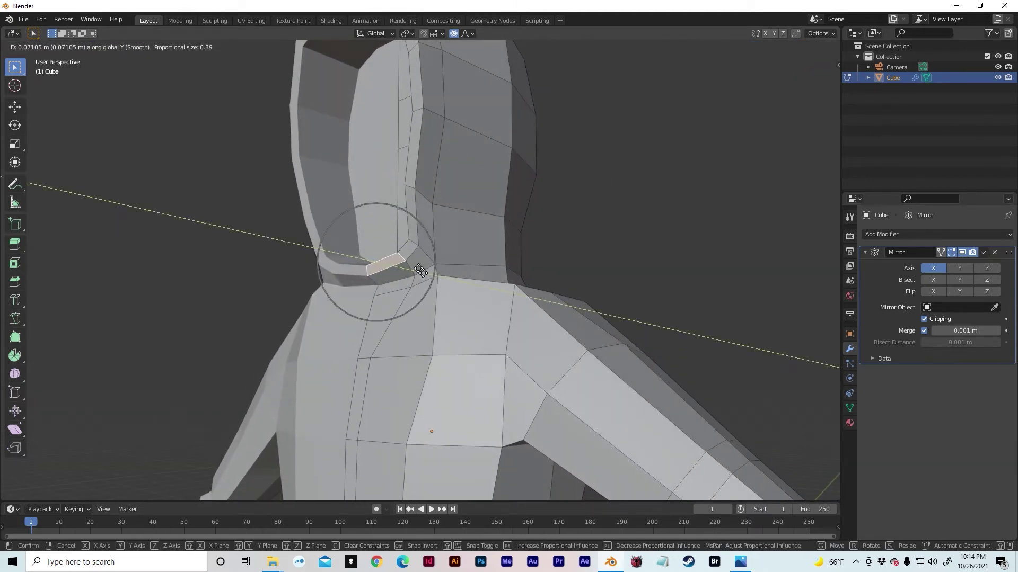
pyautogui.click(415, 270)
pyautogui.moveTo(415, 270); pyautogui.dragTo(493, 205, button='middle')
# Step: Extrude all the recessed face panel's faces in place and scale them to about 0.95 as an inset
pyautogui.click(513, 330)
pyautogui.keyDown('ctrl'); pyautogui.click(512, 150); pyautogui.keyUp('ctrl')
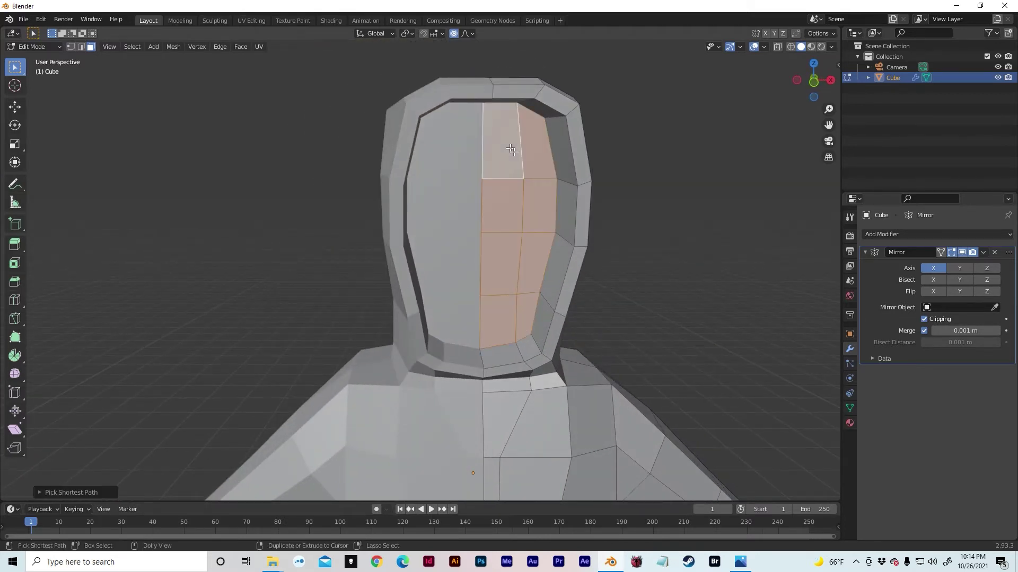
pyautogui.moveTo(535, 172); pyautogui.dragTo(563, 196, button='middle')
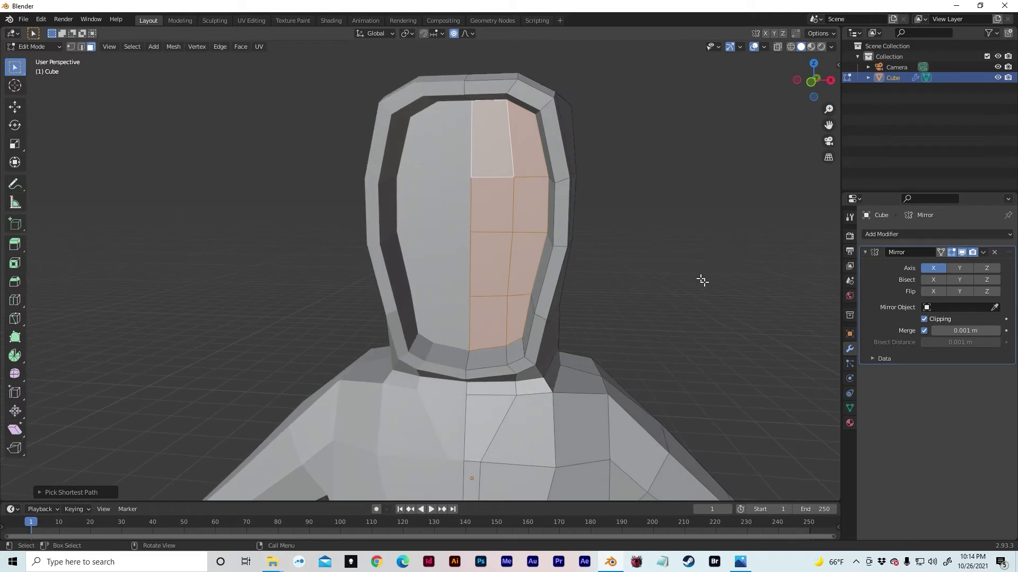
pyautogui.press('e')
pyautogui.press('s')
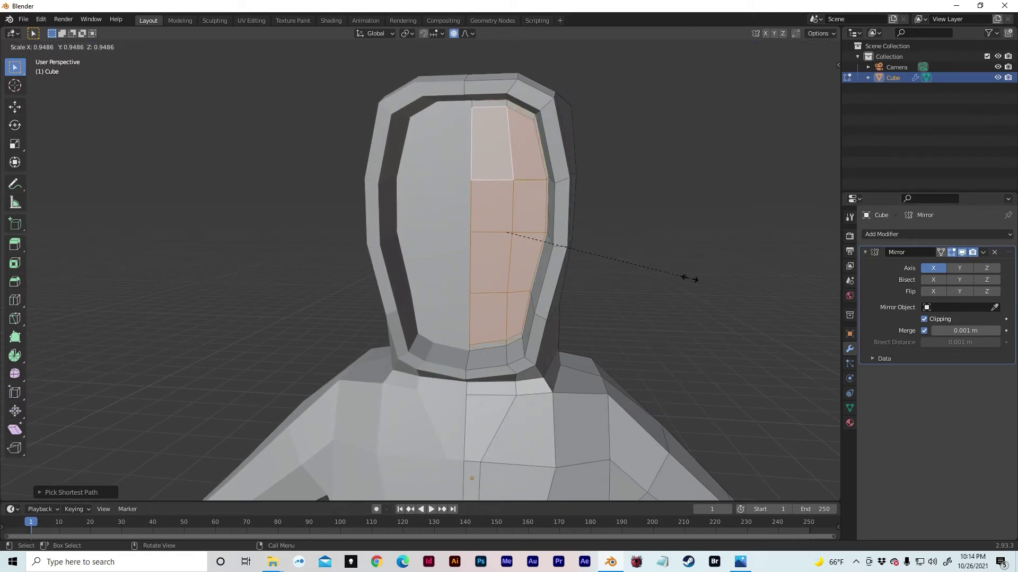
pyautogui.click(691, 280)
# Step: Turn off proportional editing and move the inset panel faces about 0.03 m toward the centre line along X
pyautogui.press('o')
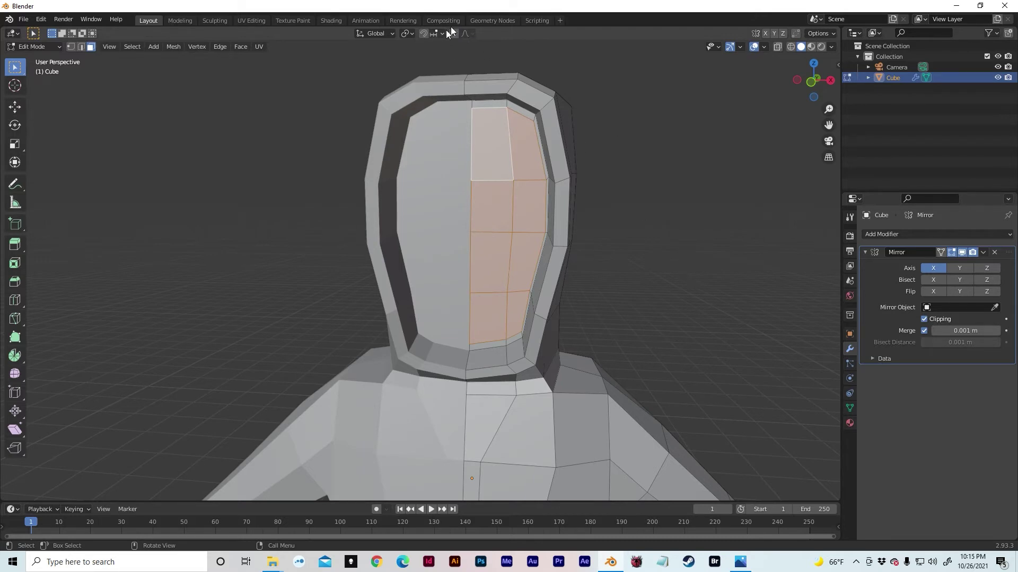
pyautogui.press('g')
pyautogui.press('x')
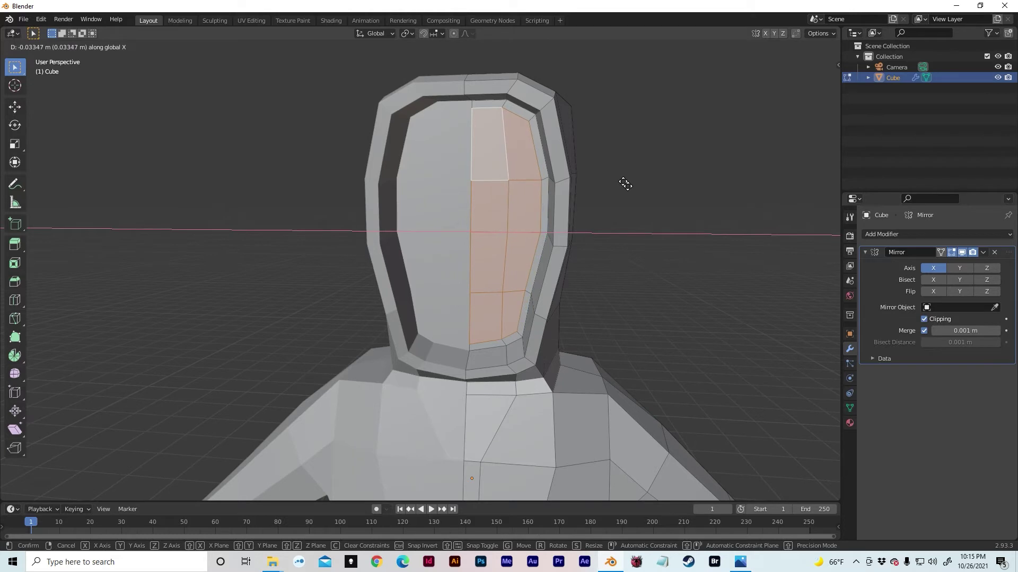
pyautogui.click(625, 184)
pyautogui.moveTo(624, 183); pyautogui.dragTo(682, 179, button='middle')
pyautogui.moveTo(598, 184); pyautogui.dragTo(595, 193, button='middle')
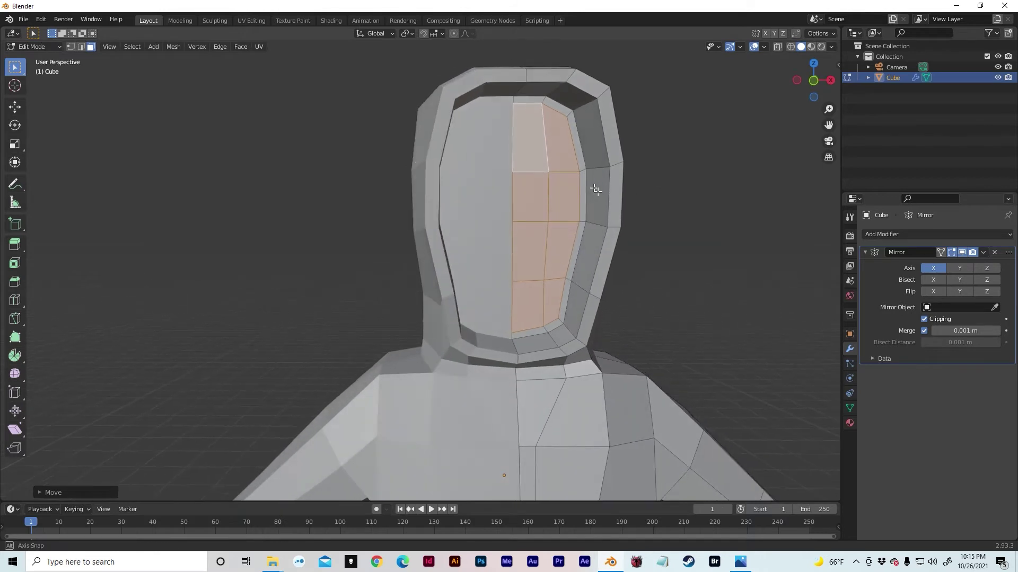
# Step: Turn on X-ray and proportional editing, and widen the middle band of faces through the head by scaling along X
pyautogui.click(812, 82)
pyautogui.scroll(-6, 772, 127)
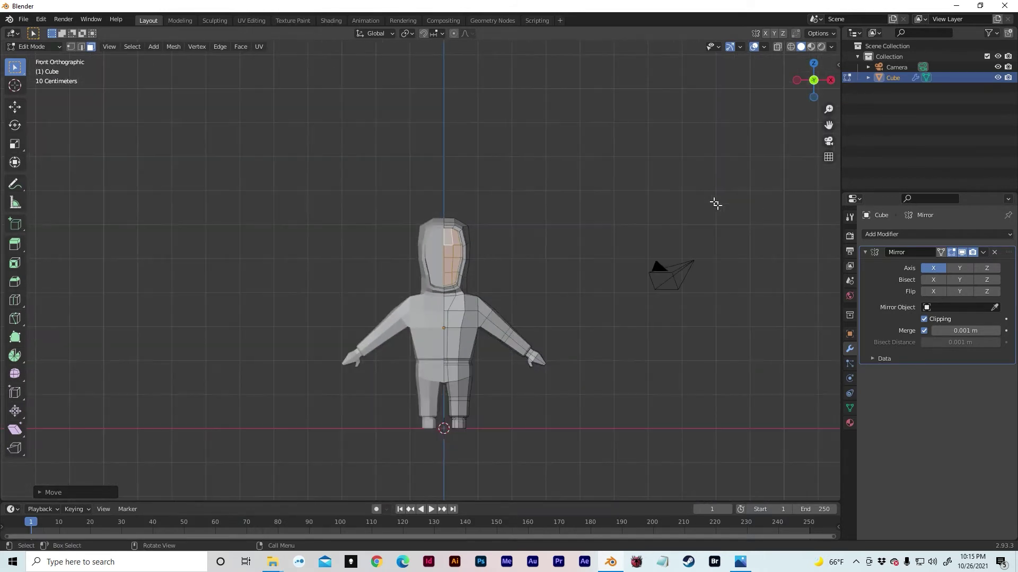
pyautogui.scroll(3, 650, 244)
pyautogui.scroll(3, 649, 244)
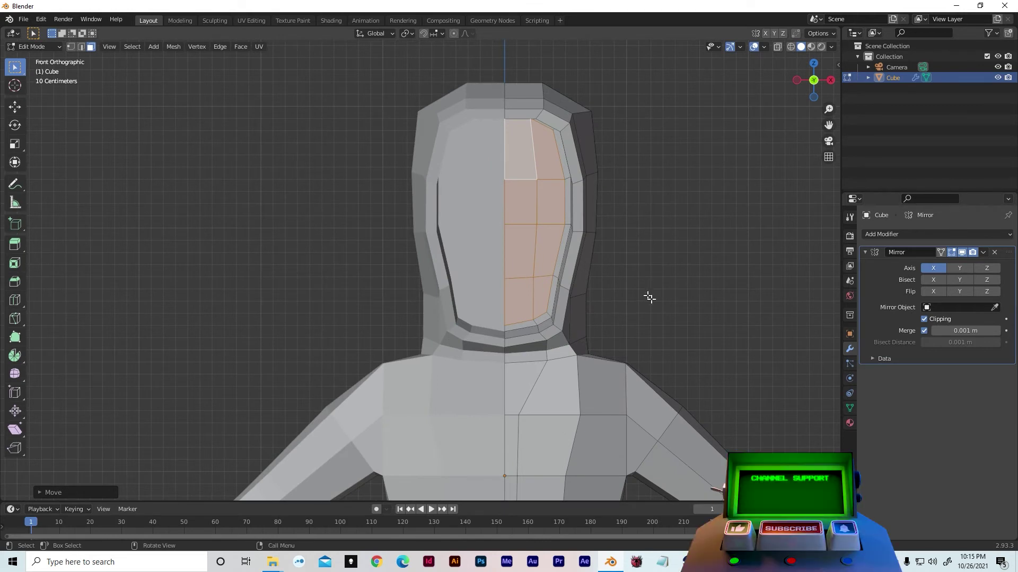
pyautogui.hotkey('alt', 'z')
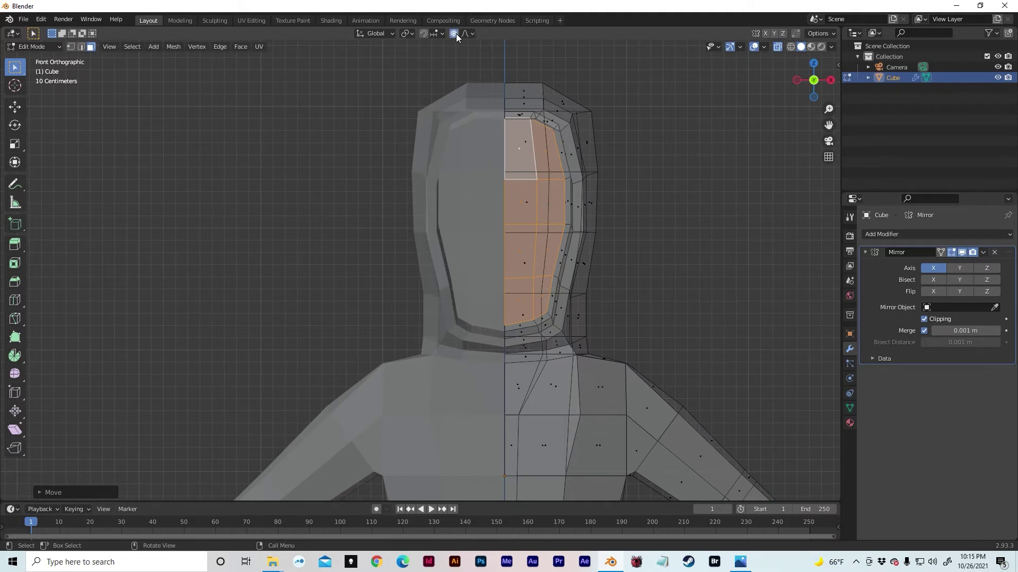
pyautogui.moveTo(490, 176); pyautogui.dragTo(614, 287)
pyautogui.moveTo(615, 287); pyautogui.dragTo(657, 260, button='middle')
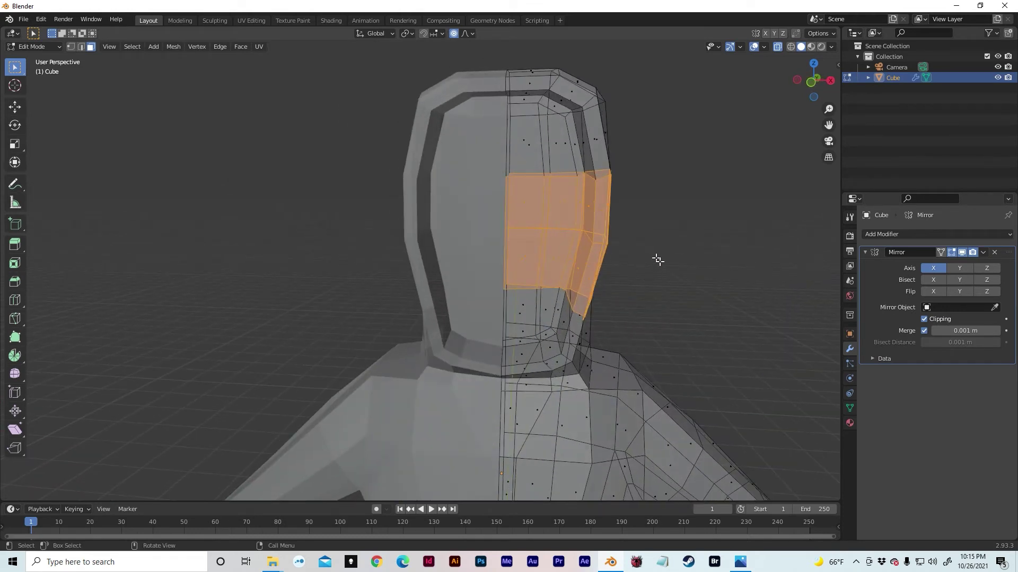
pyautogui.press('s')
pyautogui.press('x')
pyautogui.click(673, 259)
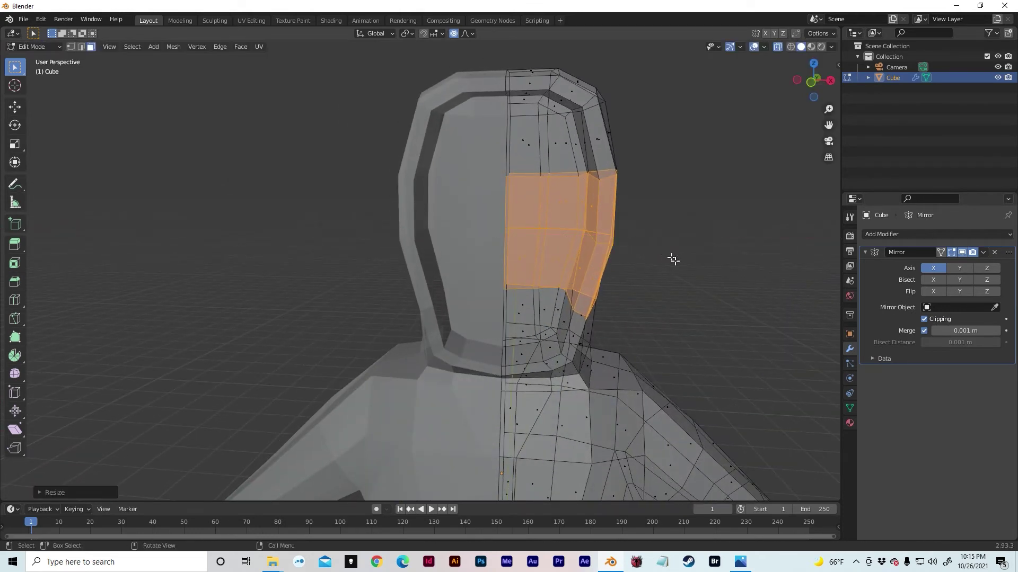
# Step: Move the middle band of head faces outward about 0.05 m along X
pyautogui.press('g')
pyautogui.press('x')
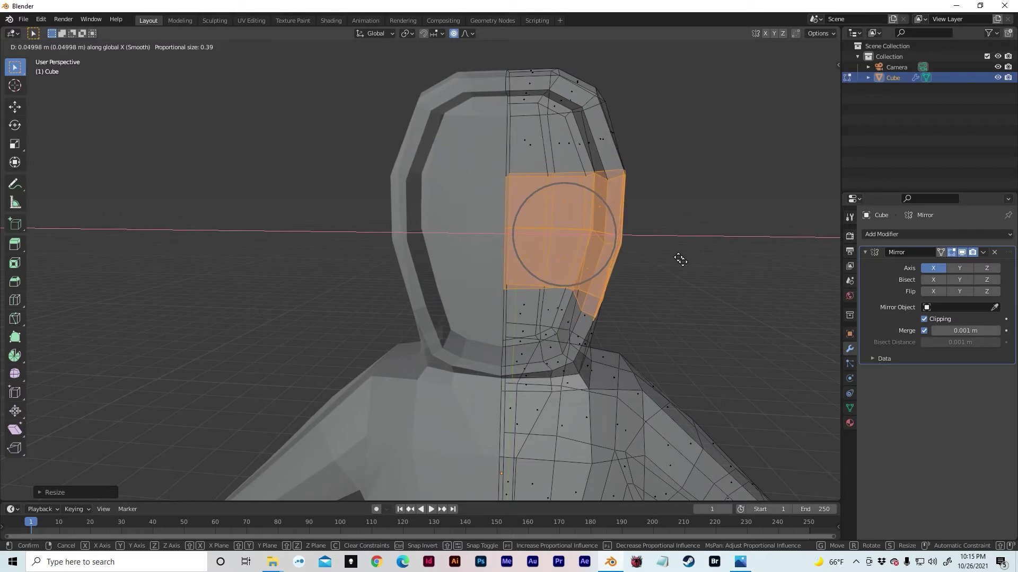
pyautogui.click(682, 260)
# Step: Move the band of head faces at forehead level outward along X with proportional editing
pyautogui.keyDown('shift'); pyautogui.moveTo(631, 169); pyautogui.dragTo(634, 208, button='middle'); pyautogui.keyUp('shift')
pyautogui.moveTo(501, 154); pyautogui.dragTo(630, 204)
pyautogui.press('g')
pyautogui.press('x')
pyautogui.click(638, 201)
# Step: Move the jaw-level band of head faces outward about 0.07 m along X, and turn off X-ray
pyautogui.keyDown('shift'); pyautogui.moveTo(622, 296); pyautogui.dragTo(626, 263, button='middle'); pyautogui.keyUp('shift')
pyautogui.moveTo(526, 300); pyautogui.dragTo(524, 293, button='middle')
pyautogui.moveTo(501, 295); pyautogui.dragTo(593, 318)
pyautogui.moveTo(552, 316); pyautogui.dragTo(636, 331, button='middle')
pyautogui.keyDown('alt'); pyautogui.click(602, 325); pyautogui.keyUp('alt')
pyautogui.press('g')
pyautogui.press('x')
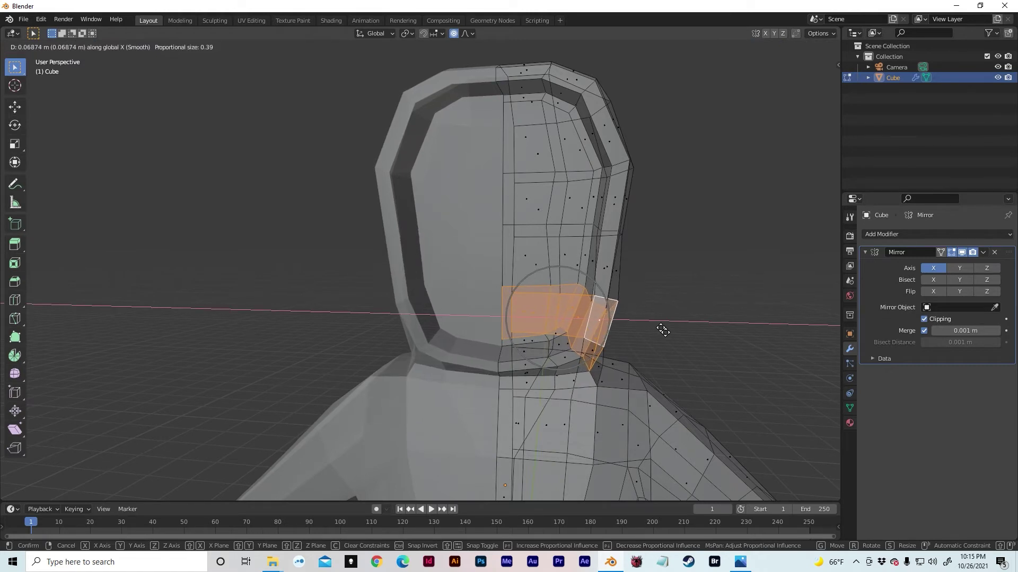
pyautogui.click(662, 330)
pyautogui.moveTo(687, 308); pyautogui.dragTo(679, 334, button='middle')
pyautogui.hotkey('alt', 'z')
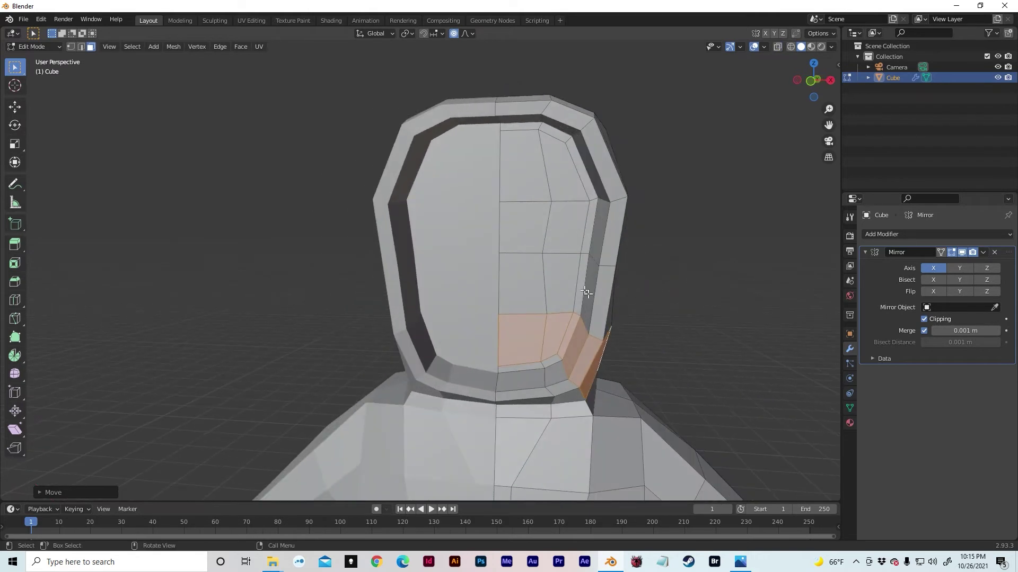
# Step: Move the vertex in the middle of the recessed face panel outward along X with proportional editing
pyautogui.press('1')
pyautogui.scroll(-5, 558, 300)
pyautogui.moveTo(559, 299)
pyautogui.mouseDown(button='middle')
pyautogui.moveTo(604, 291)
pyautogui.moveTo(555, 303)
pyautogui.moveTo(573, 293)
pyautogui.mouseUp(button='middle')
pyautogui.scroll(2, 556, 304)
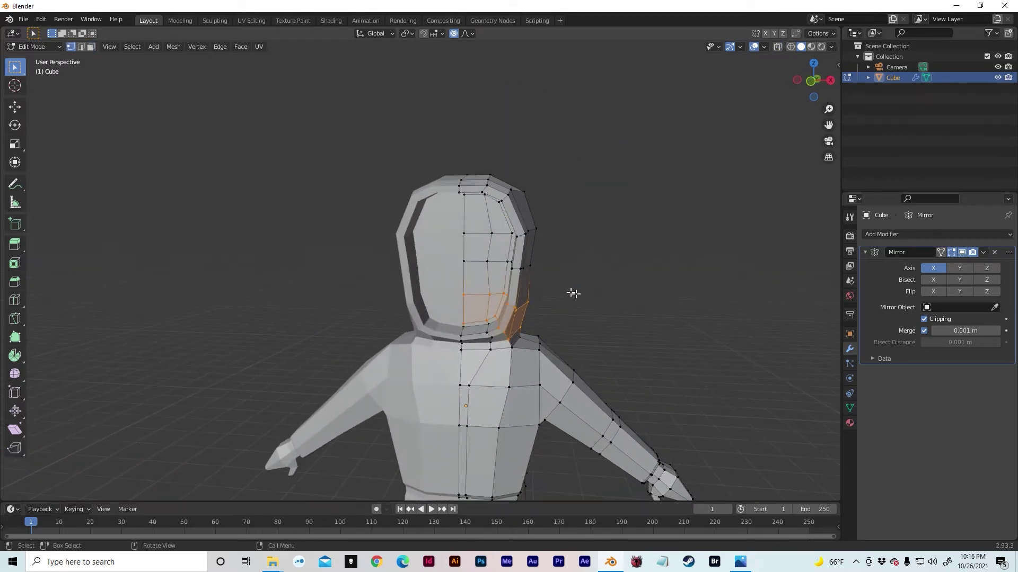
pyautogui.click(487, 263)
pyautogui.press('g')
pyautogui.press('x')
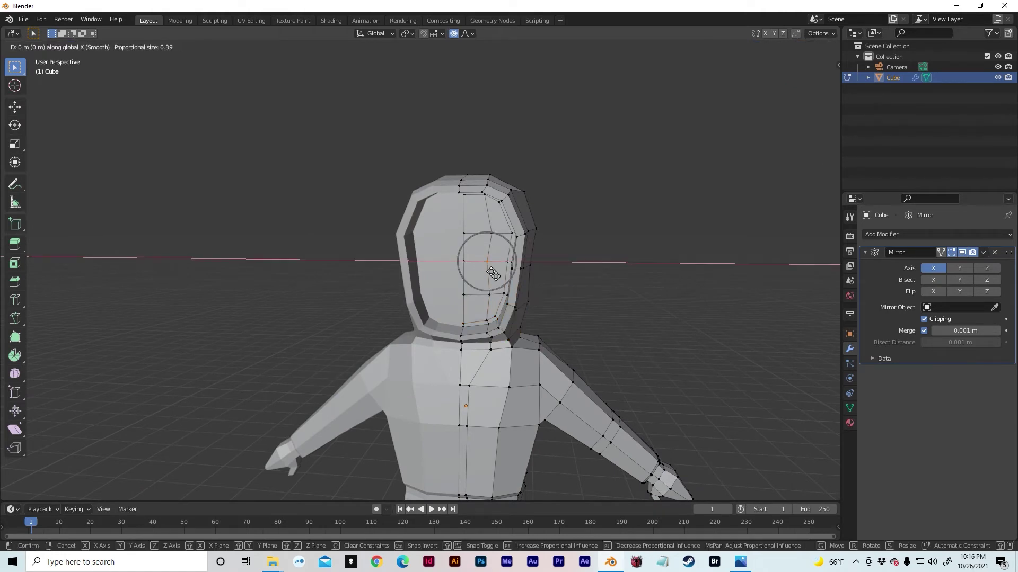
pyautogui.click(503, 273)
pyautogui.scroll(2, 504, 274)
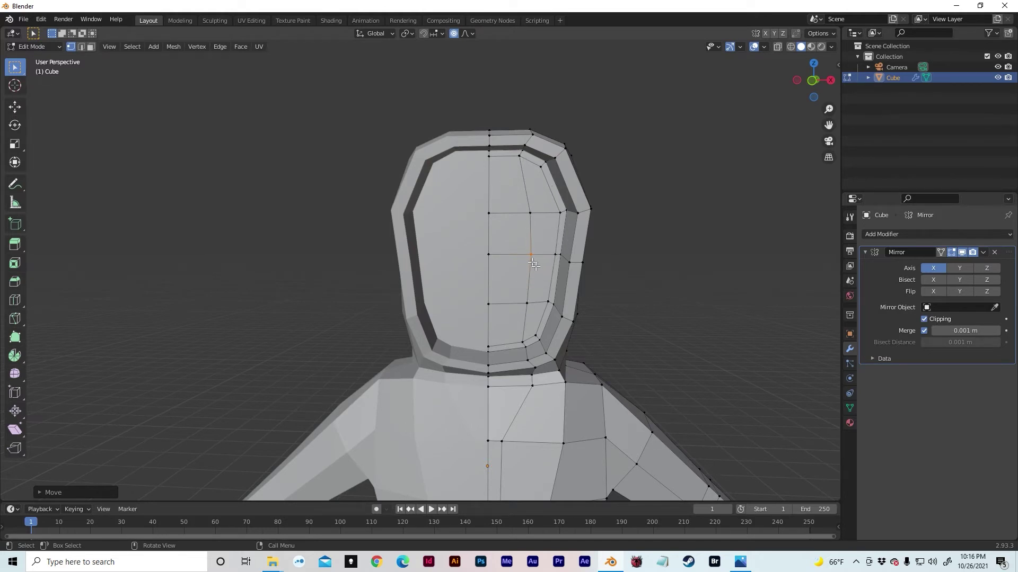
pyautogui.moveTo(523, 316); pyautogui.dragTo(506, 324, button='middle')
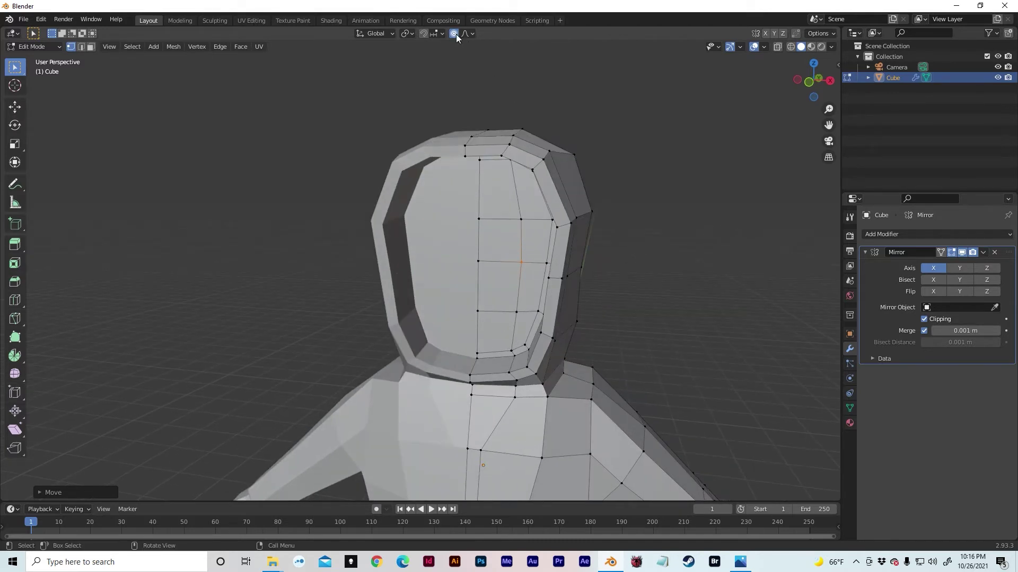
# Step: Turn off proportional editing and extrude all the recessed panel faces forward to start the inner face
pyautogui.press('3')
pyautogui.moveTo(501, 202); pyautogui.dragTo(533, 319)
pyautogui.moveTo(533, 319); pyautogui.dragTo(536, 286, button='middle')
pyautogui.press('e')
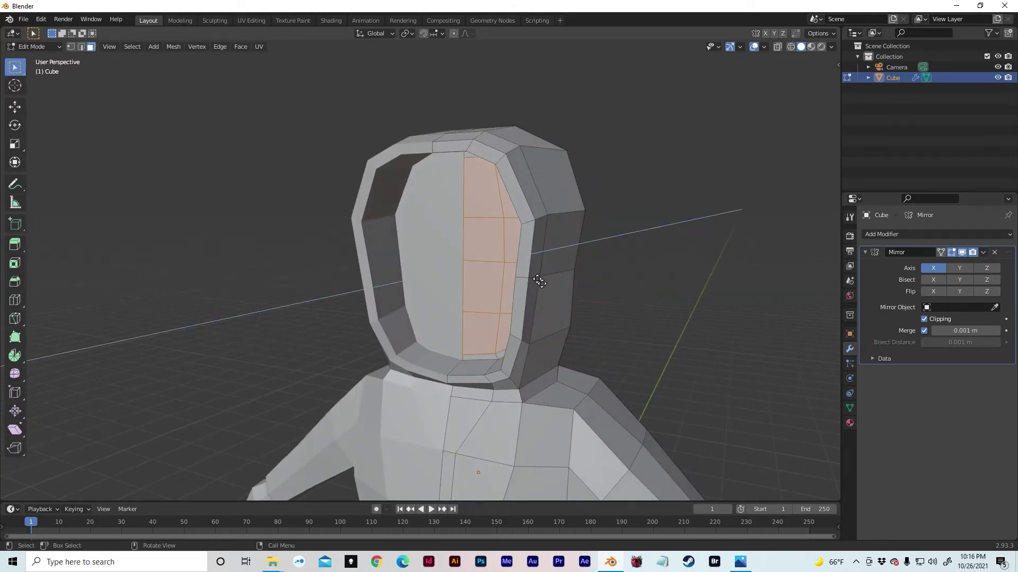
pyautogui.click(515, 286)
# Step: Scale down the extruded face panel slightly and move it about 0.03 m toward the centre line along X
pyautogui.moveTo(515, 285); pyautogui.dragTo(561, 256, button='middle')
pyautogui.press('s')
pyautogui.click(517, 249)
pyautogui.press('g')
pyautogui.press('x')
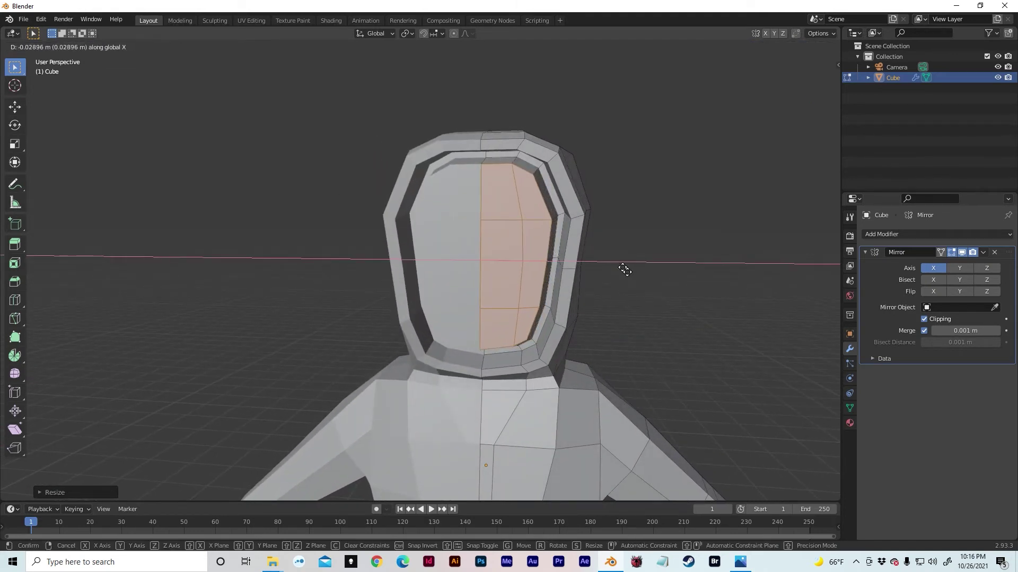
pyautogui.click(624, 269)
pyautogui.moveTo(624, 270)
pyautogui.mouseDown(button='middle')
pyautogui.moveTo(672, 265)
pyautogui.moveTo(615, 271)
pyautogui.mouseUp(button='middle')
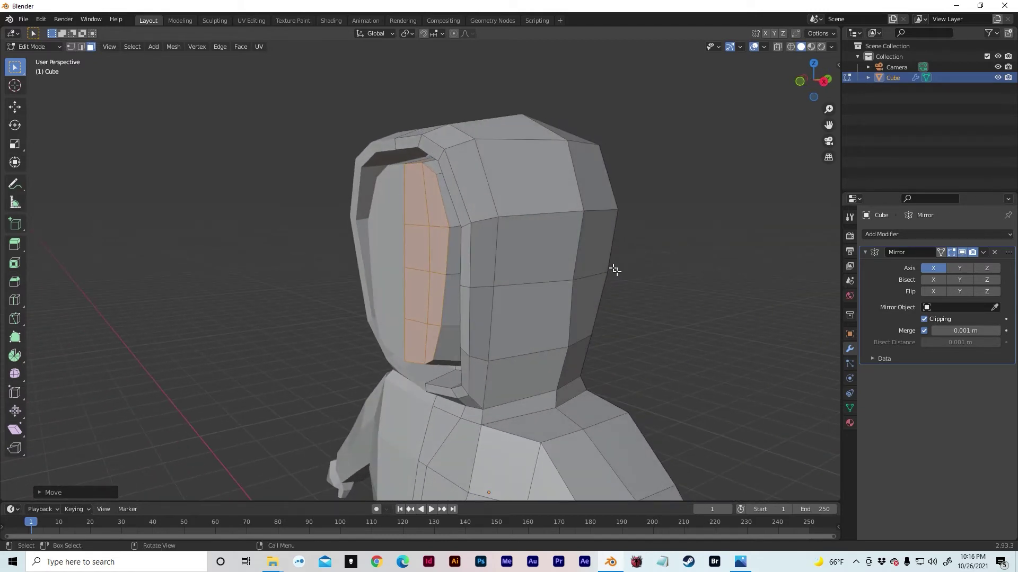
# Step: Extrude the inner face's front faces forward again and scale them smaller to round the face
pyautogui.press('e')
pyautogui.click(589, 274)
pyautogui.press('s')
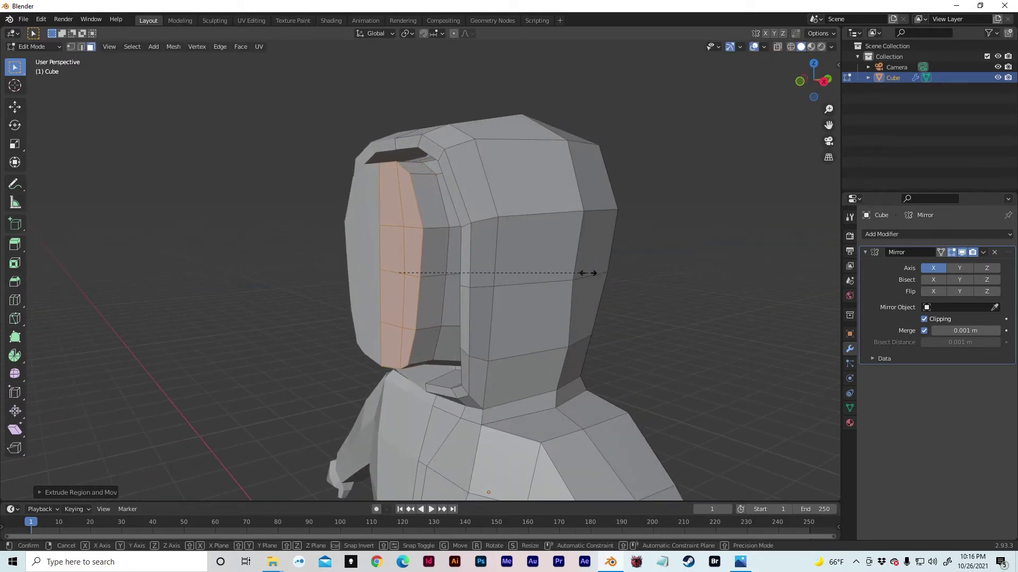
pyautogui.click(554, 262)
# Step: Move the newly extruded front faces toward the centre line along X to close them against the mirror
pyautogui.moveTo(552, 266); pyautogui.dragTo(602, 263, button='middle')
pyautogui.press('g')
pyautogui.press('x')
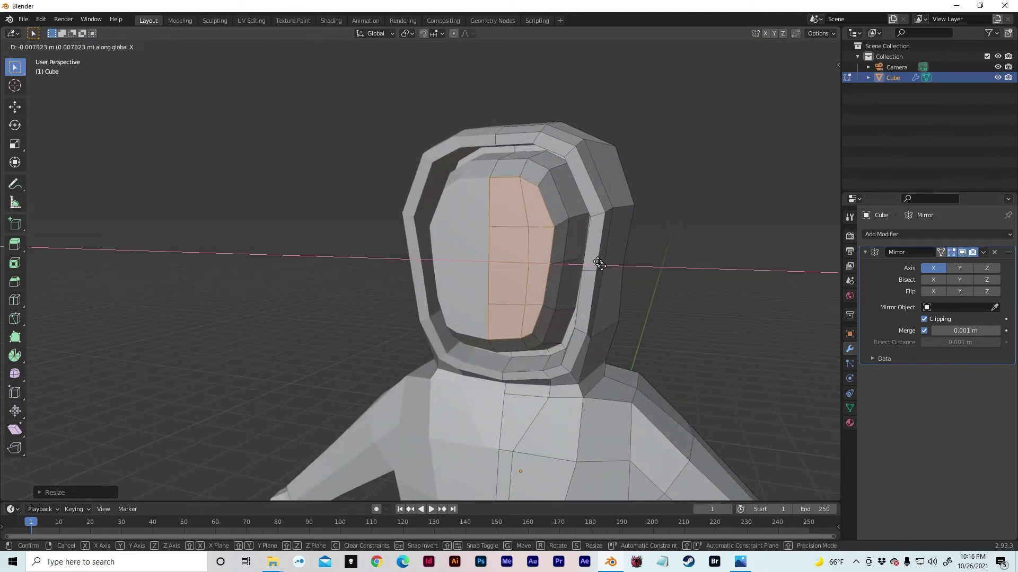
pyautogui.click(590, 267)
# Step: Move the two middle faces beside the centre line of the inner face forward about 0.03 m along Y
pyautogui.moveTo(590, 266); pyautogui.dragTo(509, 284, button='middle')
pyautogui.press('g')
pyautogui.press('y')
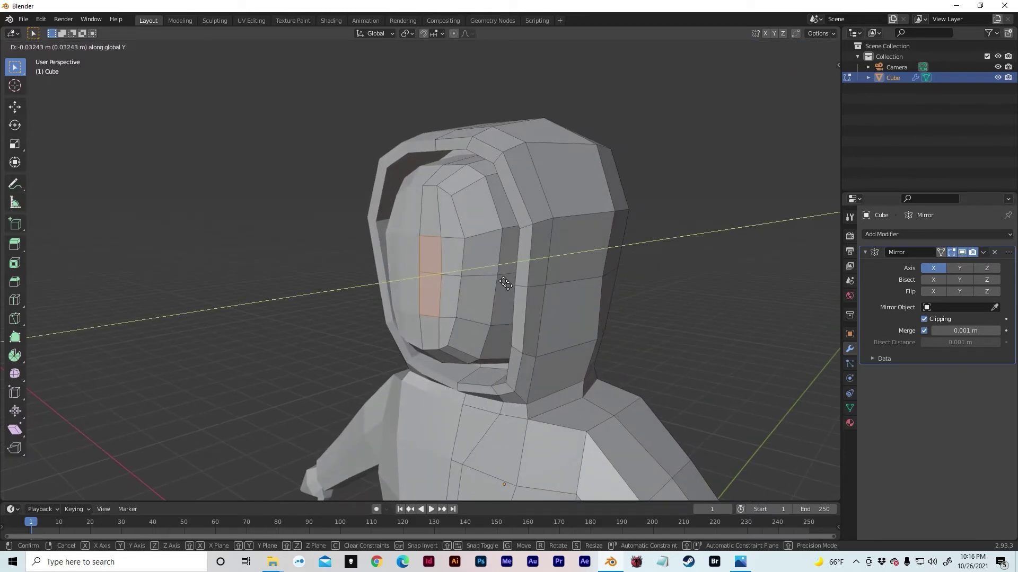
pyautogui.click(500, 287)
# Step: Turn on proportional editing and move the face under the chin down about 0.1 m along Z
pyautogui.moveTo(498, 284); pyautogui.dragTo(499, 334, button='middle')
pyautogui.click(531, 334)
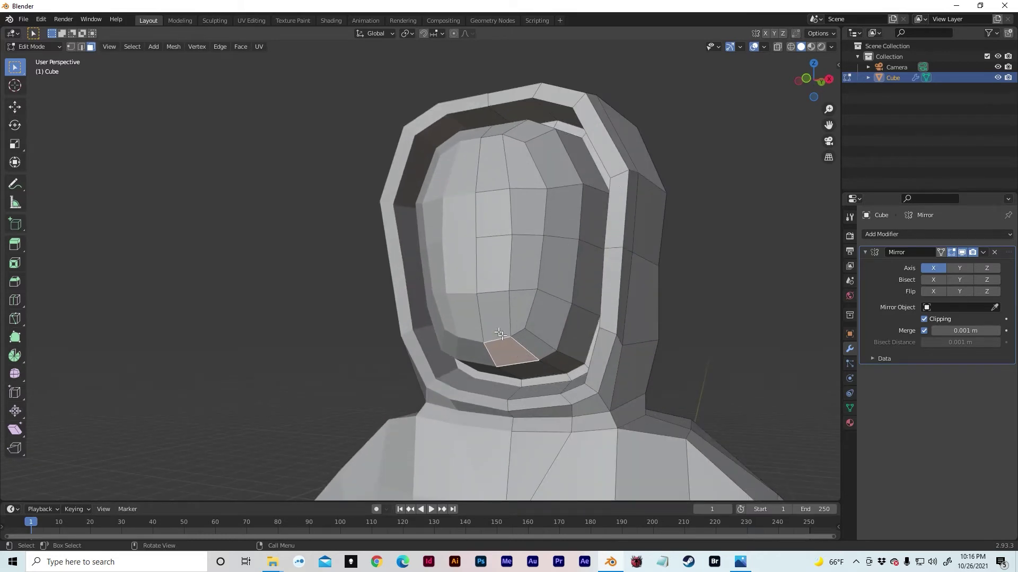
pyautogui.press('g')
pyautogui.press('z')
pyautogui.rightClick(503, 342)
pyautogui.press('g')
pyautogui.press('z')
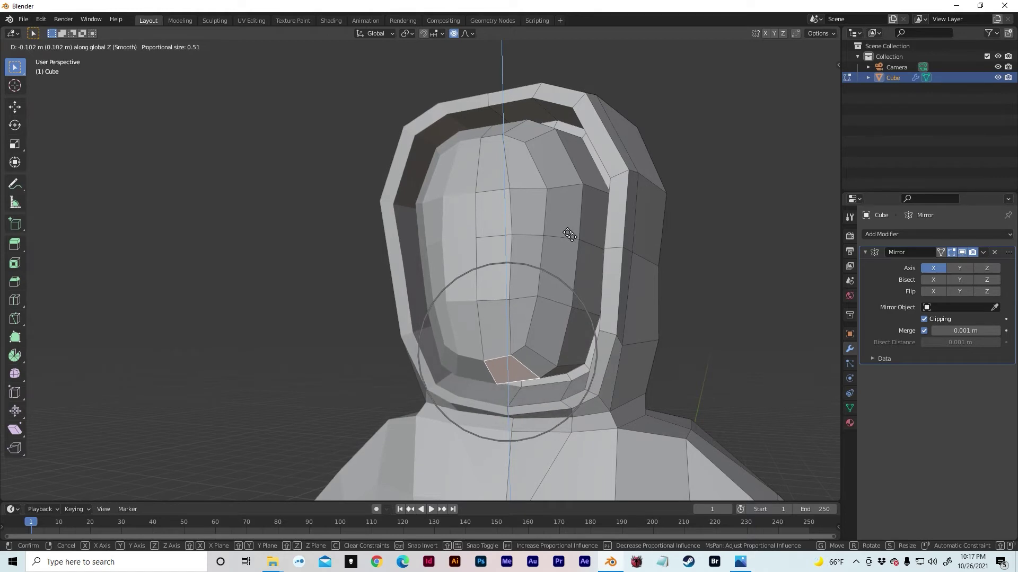
pyautogui.click(568, 234)
pyautogui.moveTo(569, 233); pyautogui.dragTo(589, 241, button='middle')
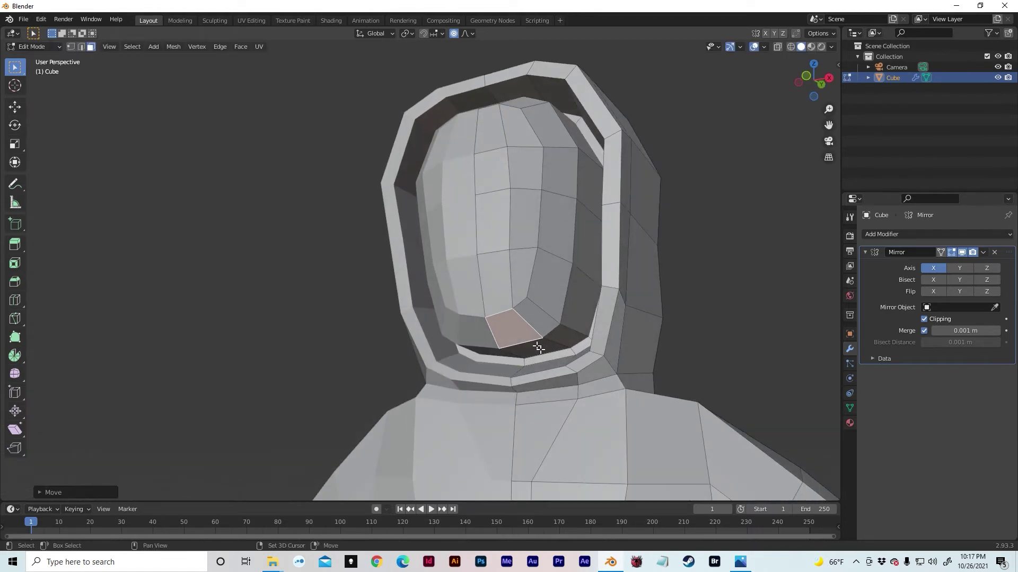
# Step: Add the adjoining underside face to the chin selection and move both down about 0.05 m along Z
pyautogui.press('g')
pyautogui.press('z')
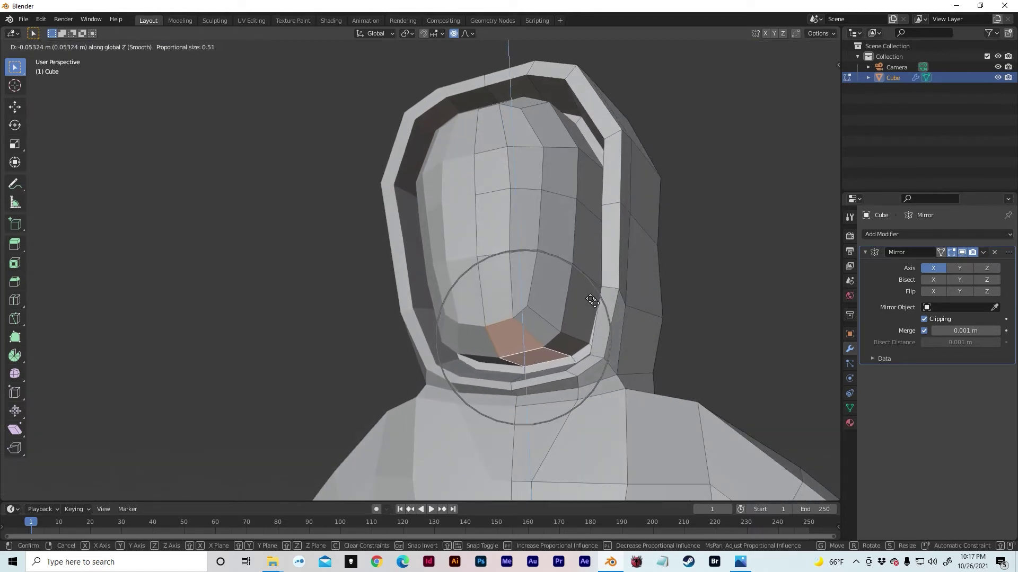
pyautogui.click(591, 300)
pyautogui.moveTo(591, 300); pyautogui.dragTo(539, 249, button='middle')
pyautogui.scroll(-4, 632, 312)
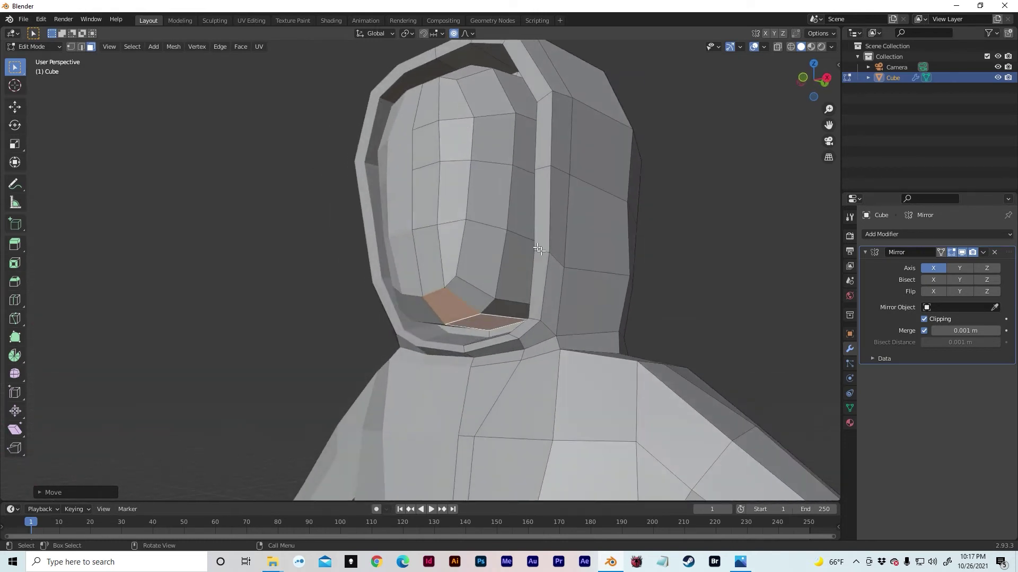
# Step: Select the adjoining faces at the chin of the inner face and shift them slightly along Y with proportional editing
pyautogui.click(447, 304)
pyautogui.moveTo(447, 304)
pyautogui.mouseDown(button='middle')
pyautogui.moveTo(433, 306)
pyautogui.moveTo(455, 309)
pyautogui.moveTo(441, 307)
pyautogui.mouseUp(button='middle')
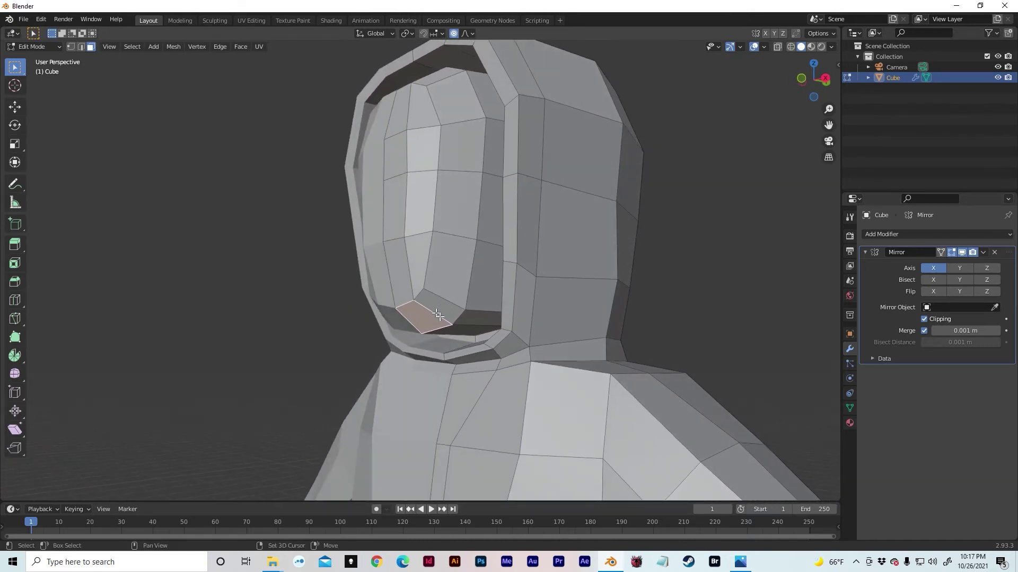
pyautogui.press('g')
pyautogui.press('y')
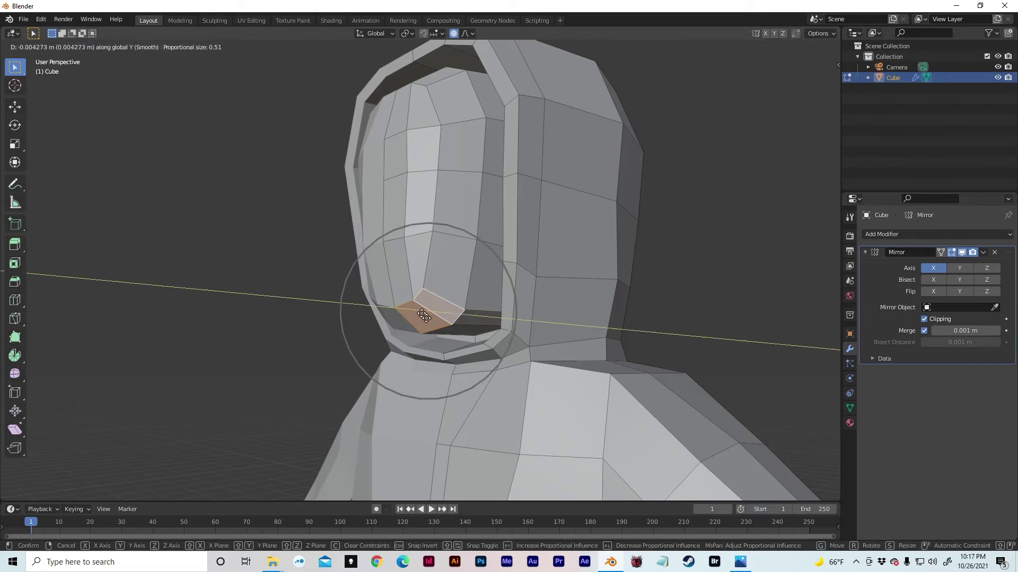
pyautogui.click(439, 318)
pyautogui.moveTo(438, 318); pyautogui.dragTo(461, 361, button='middle')
pyautogui.moveTo(567, 267); pyautogui.dragTo(571, 287, button='middle')
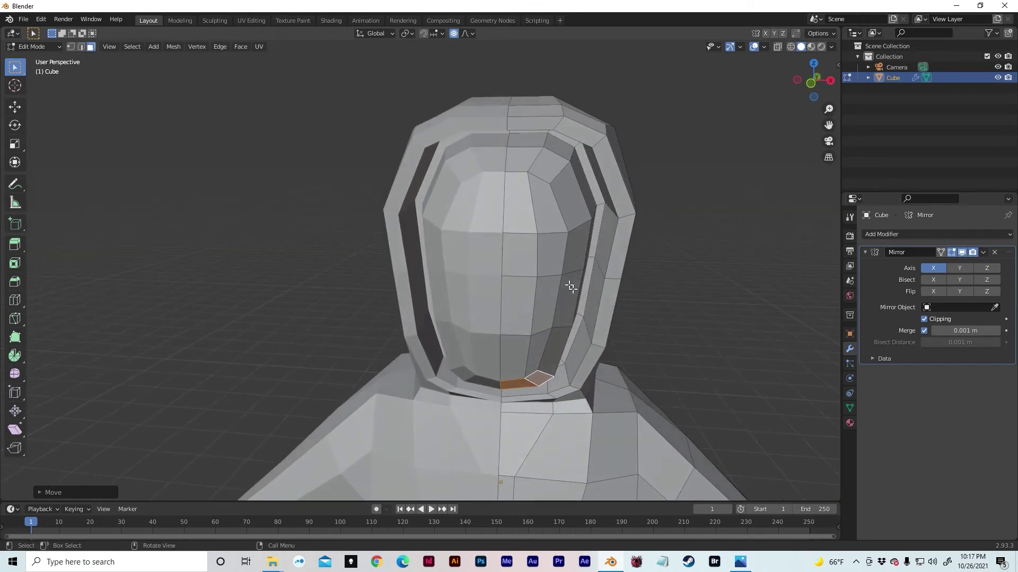
# Step: Move the edge at the upper corner of the inner face outward about 0.07 m along X
pyautogui.press('2')
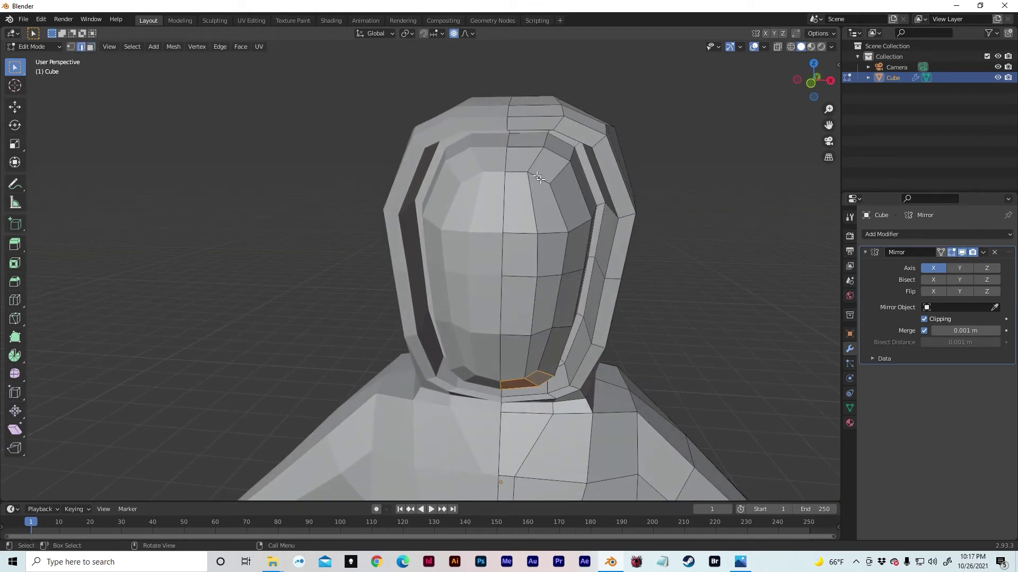
pyautogui.click(539, 177)
pyautogui.press('g')
pyautogui.press('x')
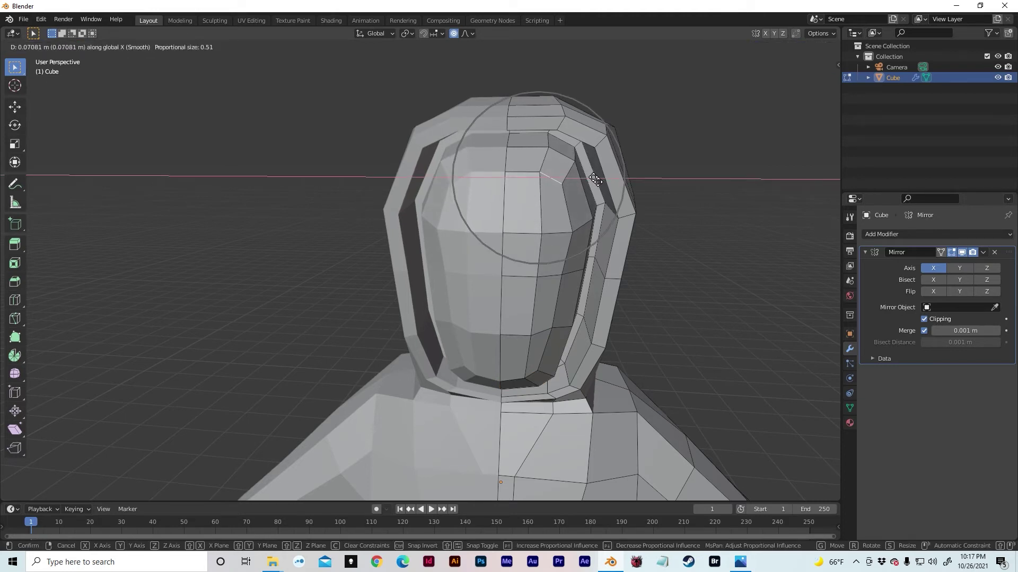
pyautogui.click(593, 180)
pyautogui.moveTo(594, 180); pyautogui.dragTo(544, 182, button='middle')
pyautogui.moveTo(423, 194); pyautogui.dragTo(475, 192, button='middle')
pyautogui.scroll(-5, 470, 173)
pyautogui.scroll(2, 508, 212)
pyautogui.scroll(-1, 507, 212)
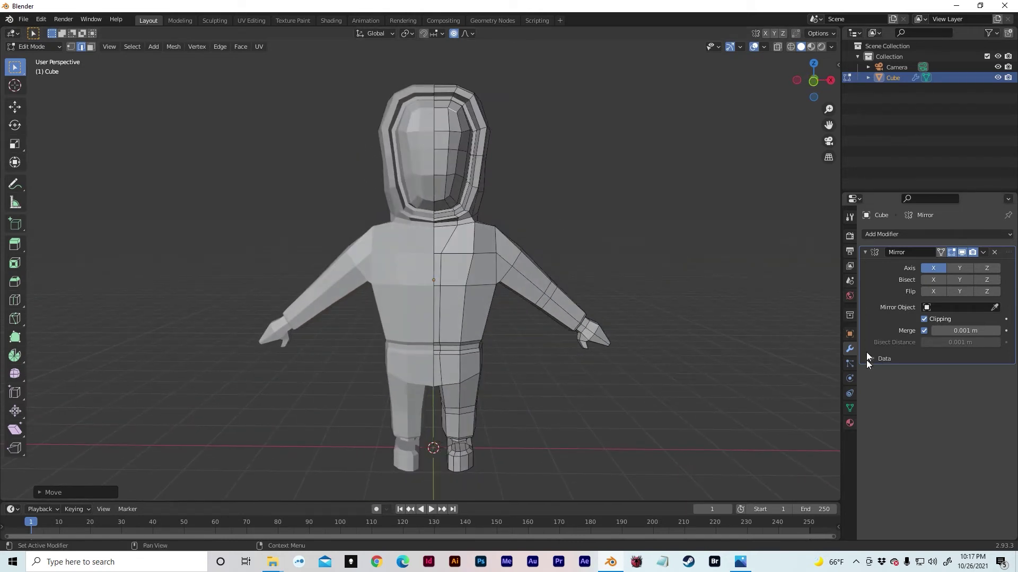
# Step: Display the object's material settings and switch the viewport to Material Preview shading
pyautogui.click(849, 424)
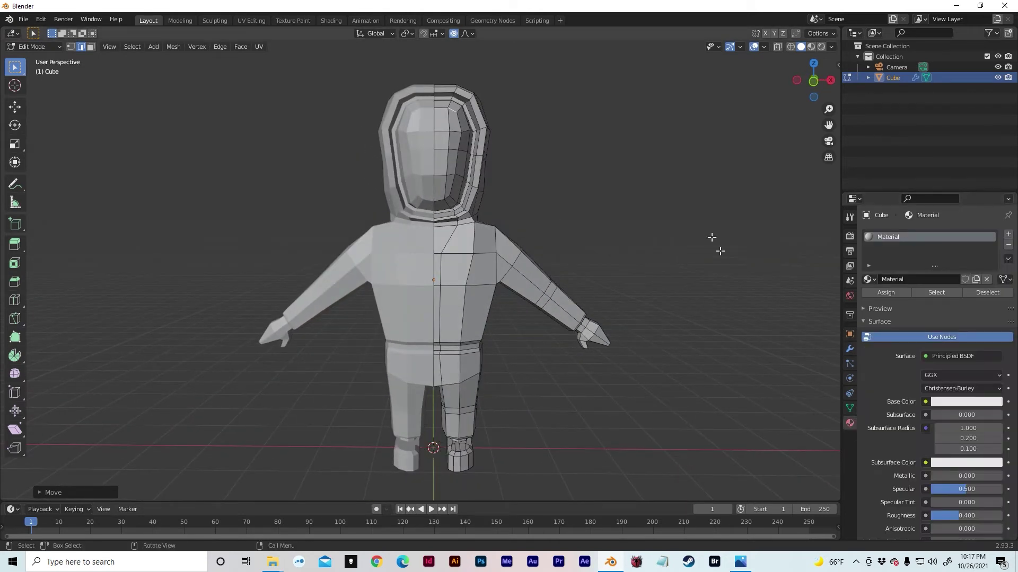
pyautogui.click(811, 47)
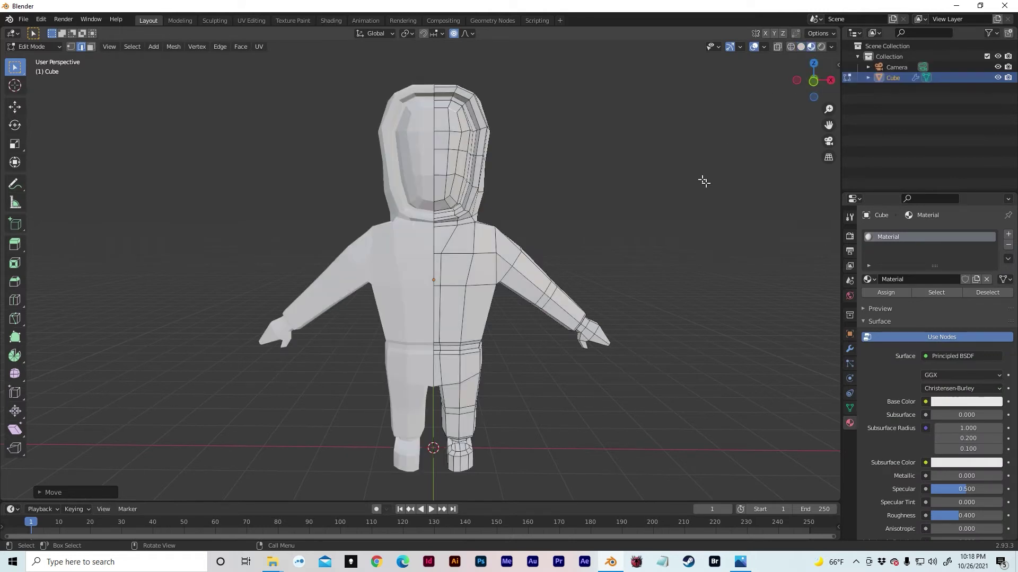
pyautogui.moveTo(703, 181); pyautogui.dragTo(697, 186, button='middle')
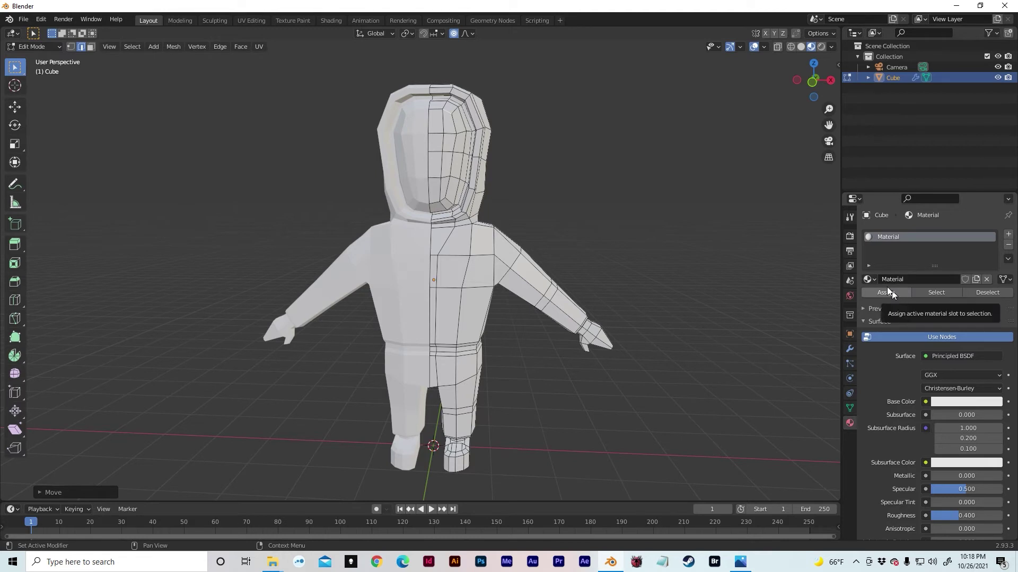
# Step: Rename the existing material to Windsuit and the Cube object to Worker
pyautogui.doubleClick(886, 237)
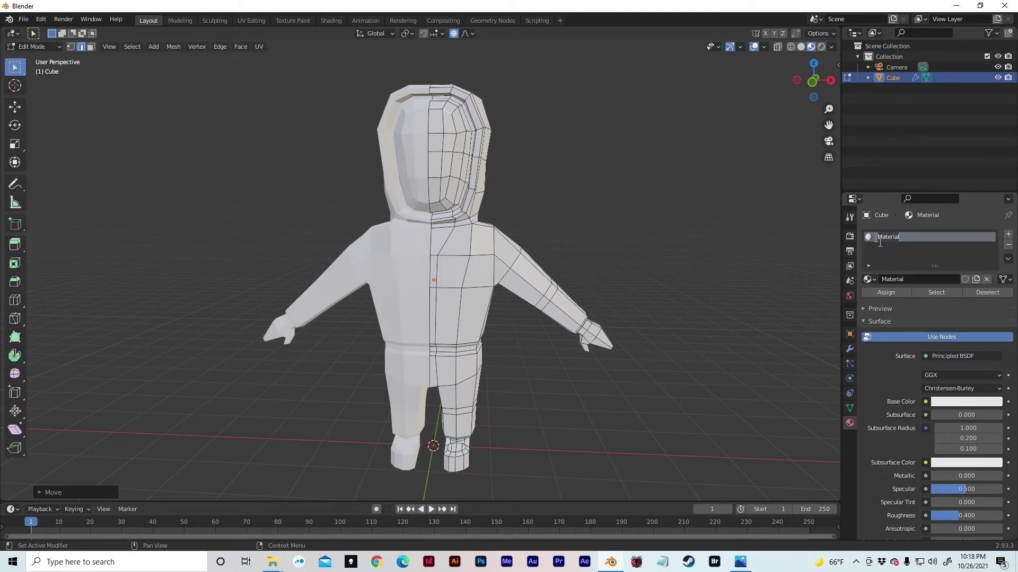
pyautogui.hotkey('ctrl', 'a')
pyautogui.write('Wind')
pyautogui.doubleClick(890, 78)
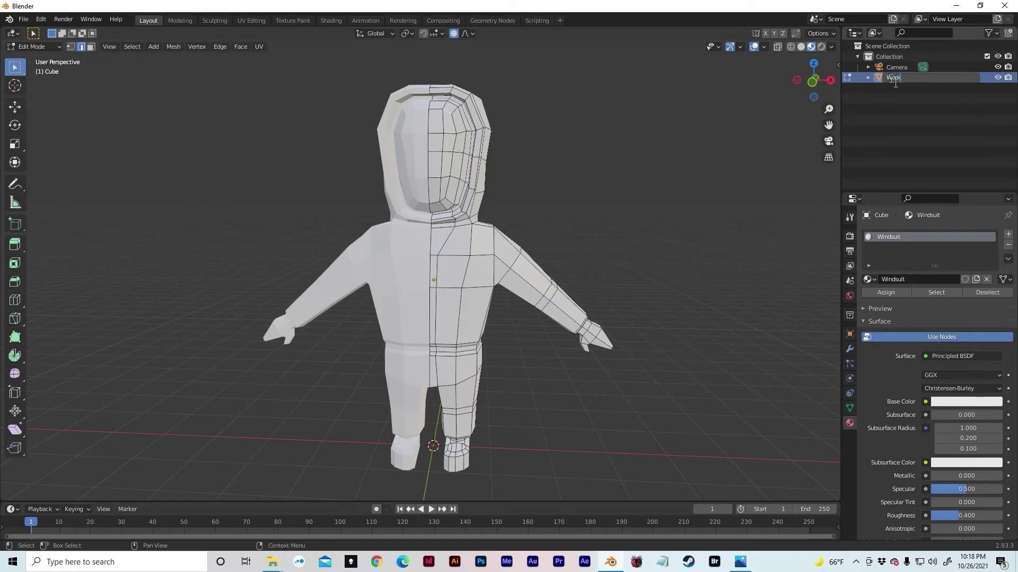
pyautogui.press('Return')
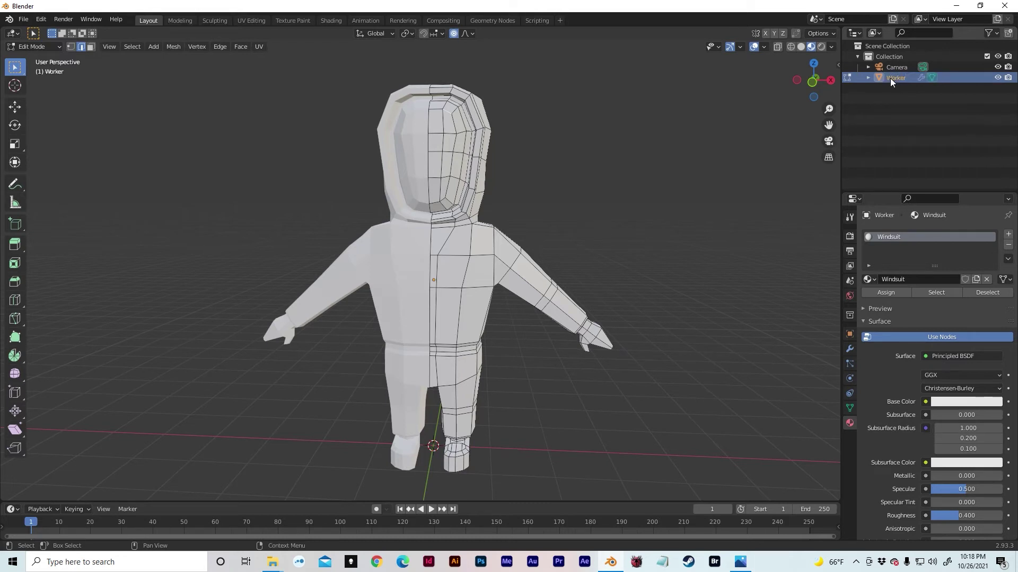
# Step: Set the Windsuit base color to crimson red (H 0.996, S 0.962, V 0.800) and its roughness to 0.900
pyautogui.click(950, 401)
pyautogui.moveTo(951, 313); pyautogui.dragTo(951, 317)
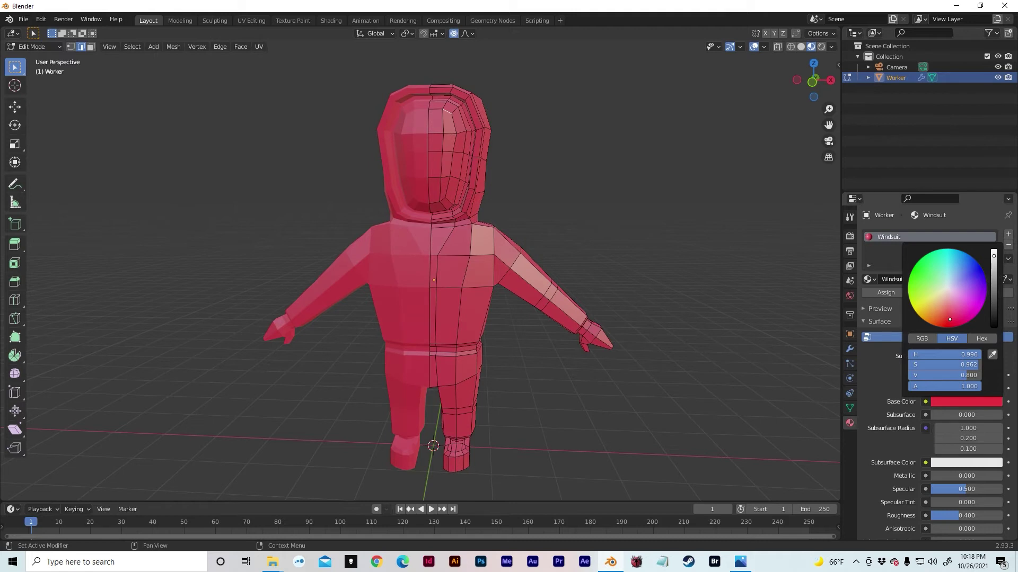
pyautogui.moveTo(708, 348); pyautogui.dragTo(683, 357, button='middle')
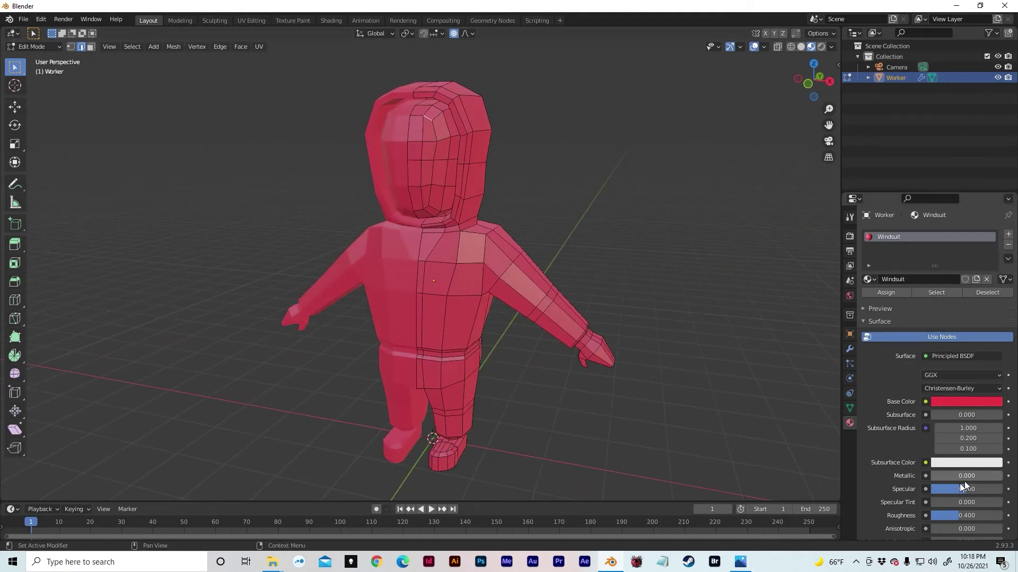
pyautogui.scroll(-2, 959, 483)
pyautogui.moveTo(956, 476); pyautogui.dragTo(983, 476)
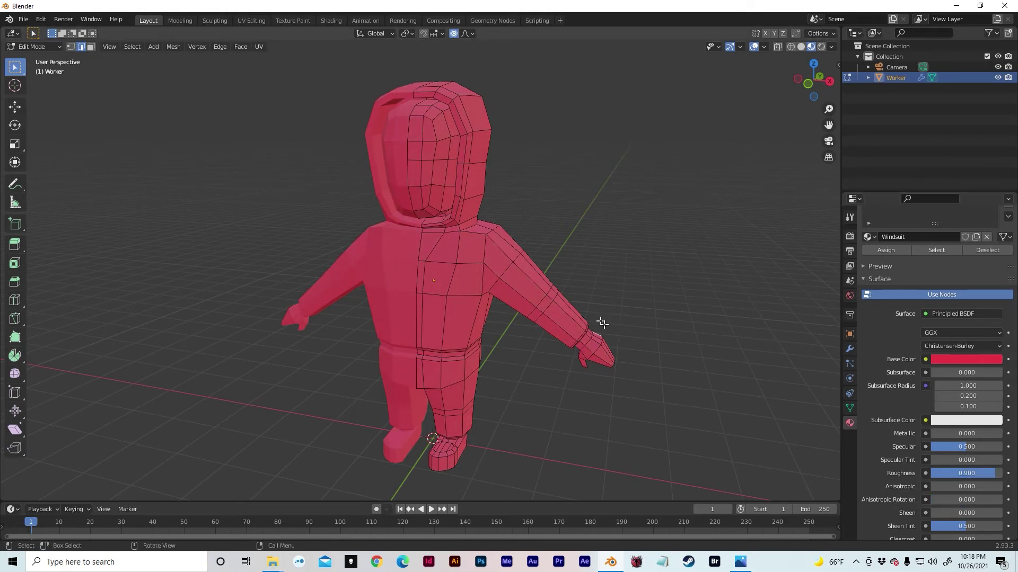
# Step: Select all faces of the inner face inside the hood, including the thin strip along its lower rim
pyautogui.moveTo(618, 315); pyautogui.dragTo(672, 297, button='middle')
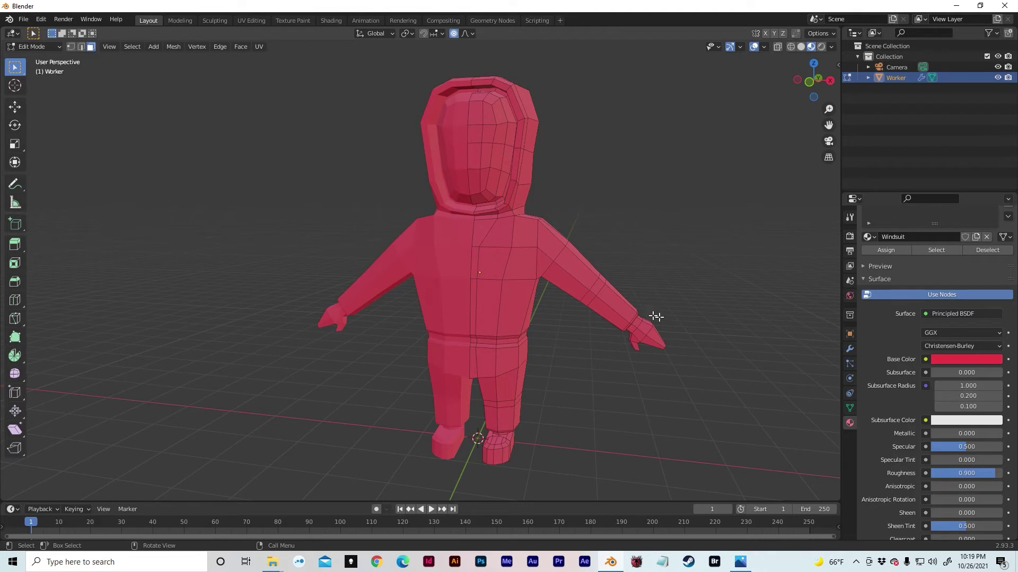
pyautogui.moveTo(659, 302); pyautogui.dragTo(618, 319, button='middle')
pyautogui.scroll(3, 520, 211)
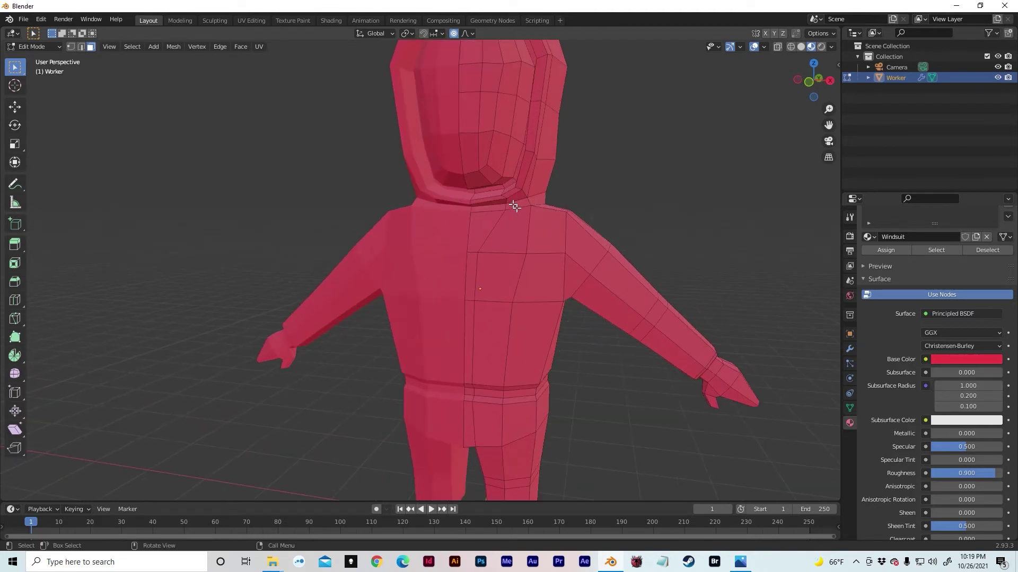
pyautogui.keyDown('alt'); pyautogui.click(484, 224); pyautogui.keyUp('alt')
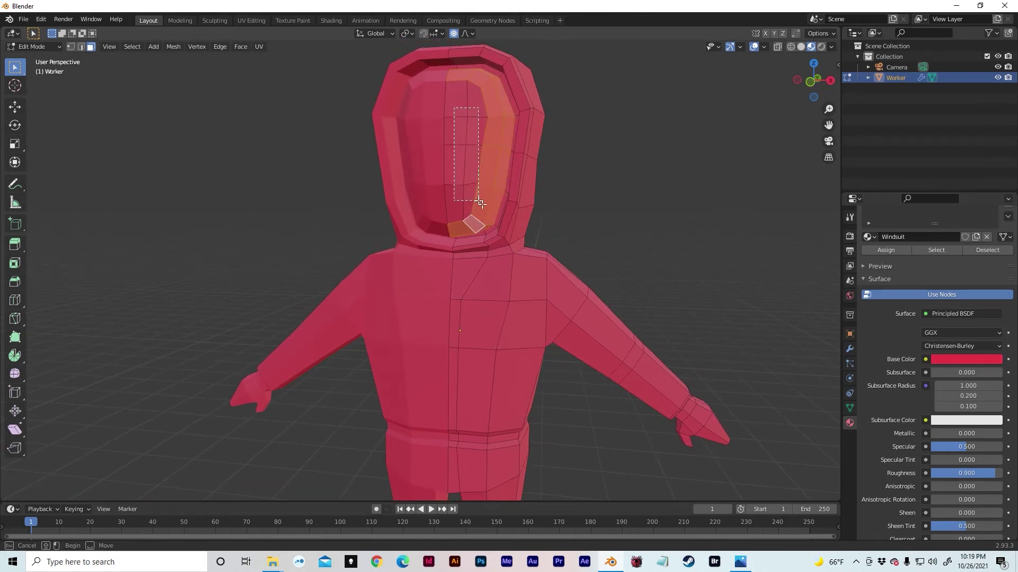
pyautogui.keyDown('alt'); pyautogui.keyDown('shift'); pyautogui.click(481, 202); pyautogui.keyUp('shift'); pyautogui.keyUp('alt')
pyautogui.scroll(5, 517, 191)
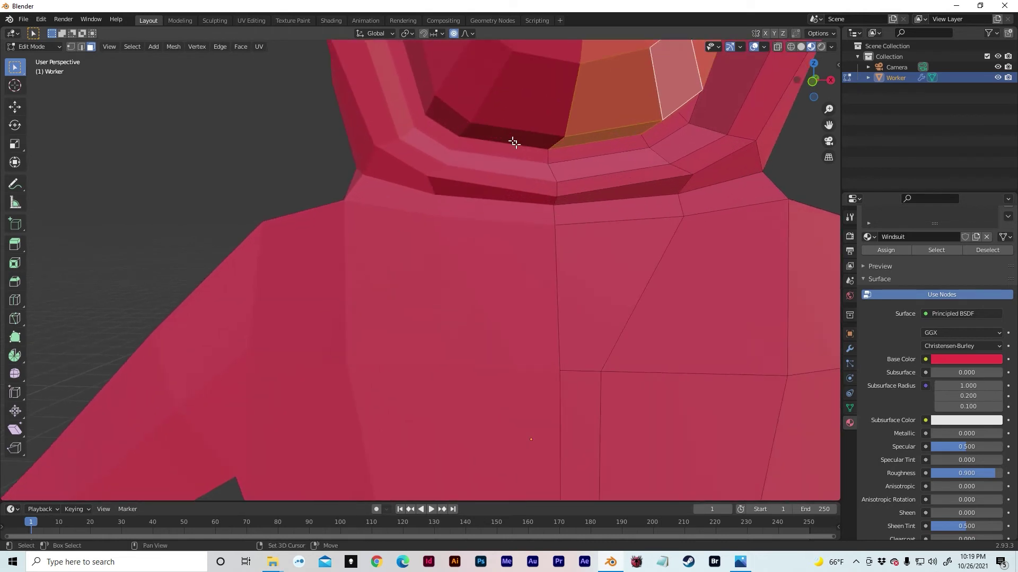
pyautogui.keyDown('alt'); pyautogui.keyDown('shift'); pyautogui.click(577, 171); pyautogui.keyUp('shift'); pyautogui.keyUp('alt')
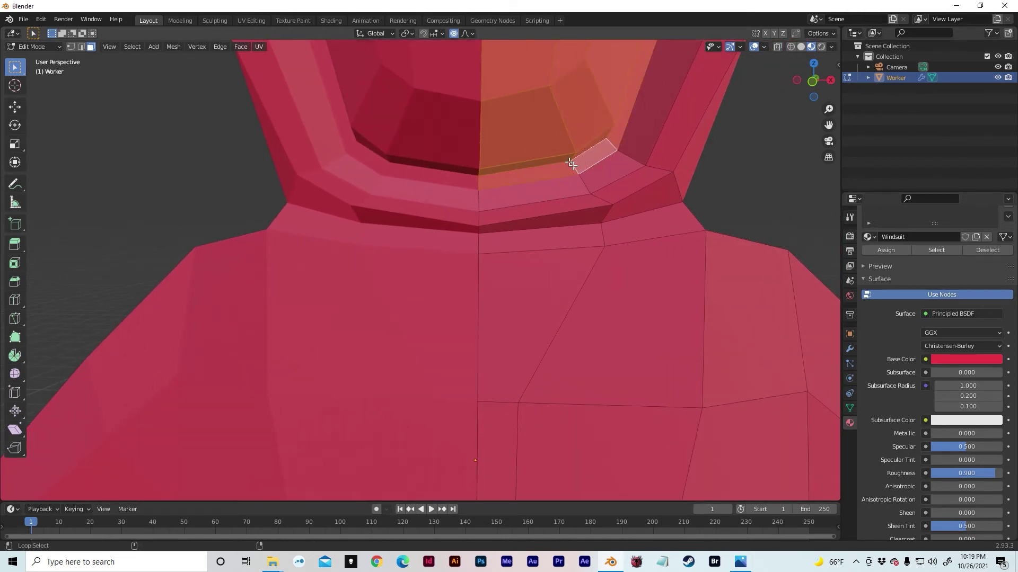
pyautogui.scroll(-2, 552, 205)
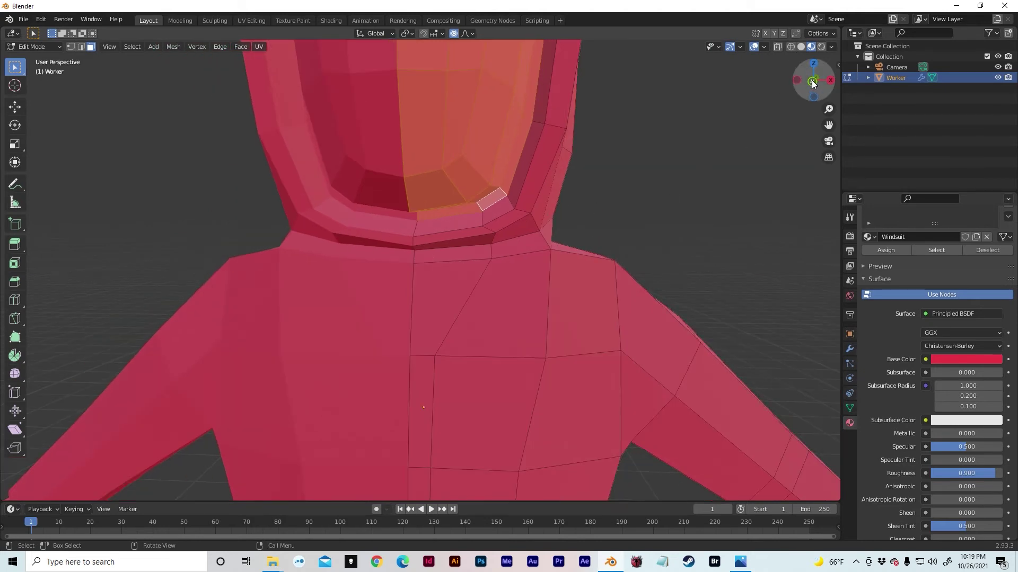
# Step: Add the wrist, hand and thumb faces to the selection with X-ray on in the front orthographic view
pyautogui.click(812, 81)
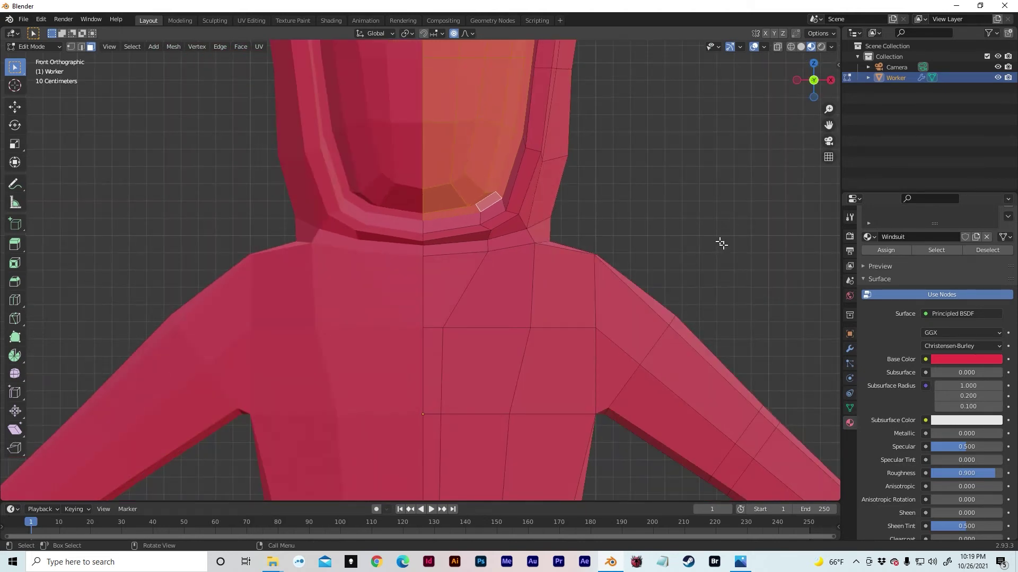
pyautogui.scroll(-4, 735, 286)
pyautogui.keyDown('shift'); pyautogui.moveTo(731, 326); pyautogui.dragTo(655, 204, button='middle'); pyautogui.keyUp('shift')
pyautogui.hotkey('alt', 'z')
pyautogui.scroll(4, 618, 300)
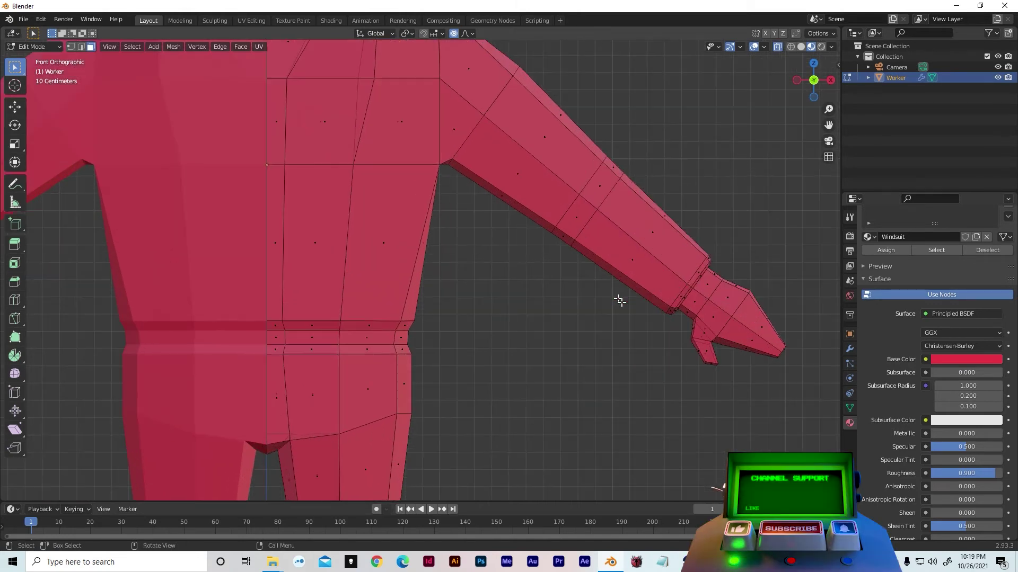
pyautogui.keyDown('shift'); pyautogui.moveTo(618, 297); pyautogui.dragTo(561, 257, button='middle'); pyautogui.keyUp('shift')
pyautogui.keyDown('alt'); pyautogui.click(631, 260); pyautogui.keyUp('alt')
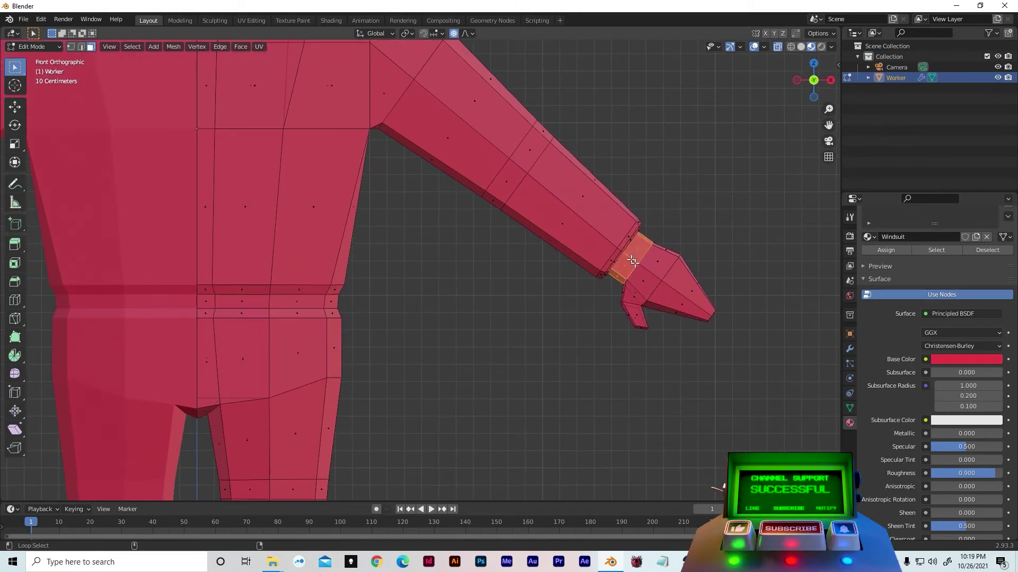
pyautogui.keyDown('alt'); pyautogui.keyDown('shift'); pyautogui.click(647, 273); pyautogui.keyUp('shift'); pyautogui.keyUp('alt')
pyautogui.keyDown('alt'); pyautogui.keyDown('shift'); pyautogui.click(677, 298); pyautogui.keyUp('shift'); pyautogui.keyUp('alt')
pyautogui.keyDown('shift'); pyautogui.moveTo(610, 276); pyautogui.dragTo(668, 347); pyautogui.keyUp('shift')
# Step: Add the faces of the belt band, the ankle and the whole foot to the selection
pyautogui.moveTo(668, 349); pyautogui.dragTo(391, 347, button='middle')
pyautogui.keyDown('shift'); pyautogui.moveTo(144, 325); pyautogui.dragTo(243, 381); pyautogui.keyUp('shift')
pyautogui.moveTo(243, 382); pyautogui.dragTo(433, 276, button='middle')
pyautogui.keyDown('alt'); pyautogui.keyDown('shift'); pyautogui.click(440, 242); pyautogui.keyUp('shift'); pyautogui.keyUp('alt')
pyautogui.keyDown('alt'); pyautogui.keyDown('shift'); pyautogui.click(426, 273); pyautogui.keyUp('shift'); pyautogui.keyUp('alt')
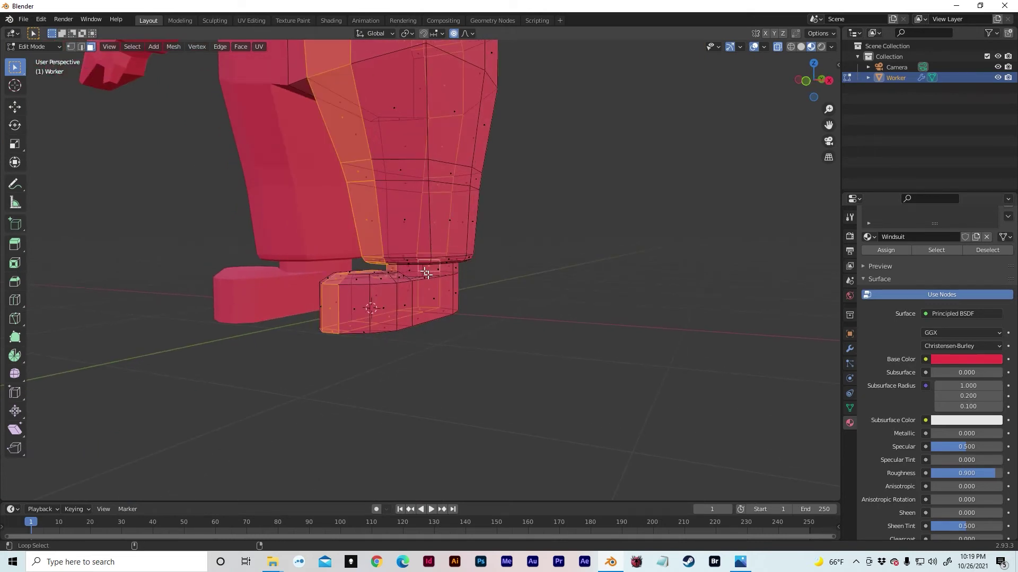
pyautogui.keyDown('alt'); pyautogui.keyDown('shift'); pyautogui.click(425, 273); pyautogui.keyUp('shift'); pyautogui.keyUp('alt')
pyautogui.keyDown('alt'); pyautogui.keyDown('shift'); pyautogui.click(420, 271); pyautogui.keyUp('shift'); pyautogui.keyUp('alt')
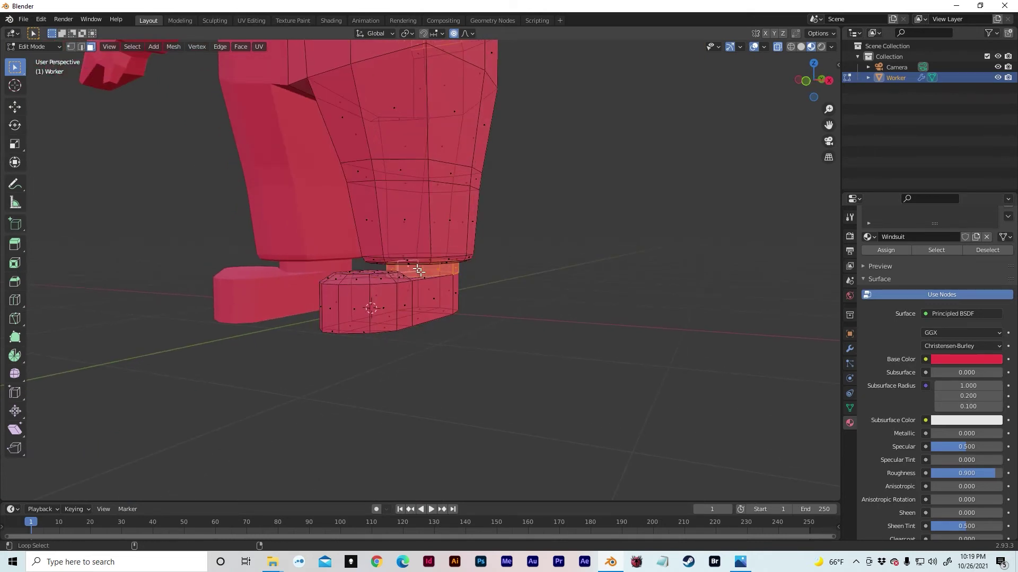
pyautogui.keyDown('alt'); pyautogui.keyDown('shift'); pyautogui.click(421, 293); pyautogui.keyUp('shift'); pyautogui.keyUp('alt')
pyautogui.moveTo(389, 288); pyautogui.dragTo(331, 275, button='middle')
pyautogui.keyDown('alt'); pyautogui.keyDown('shift'); pyautogui.click(419, 275); pyautogui.keyUp('shift'); pyautogui.keyUp('alt')
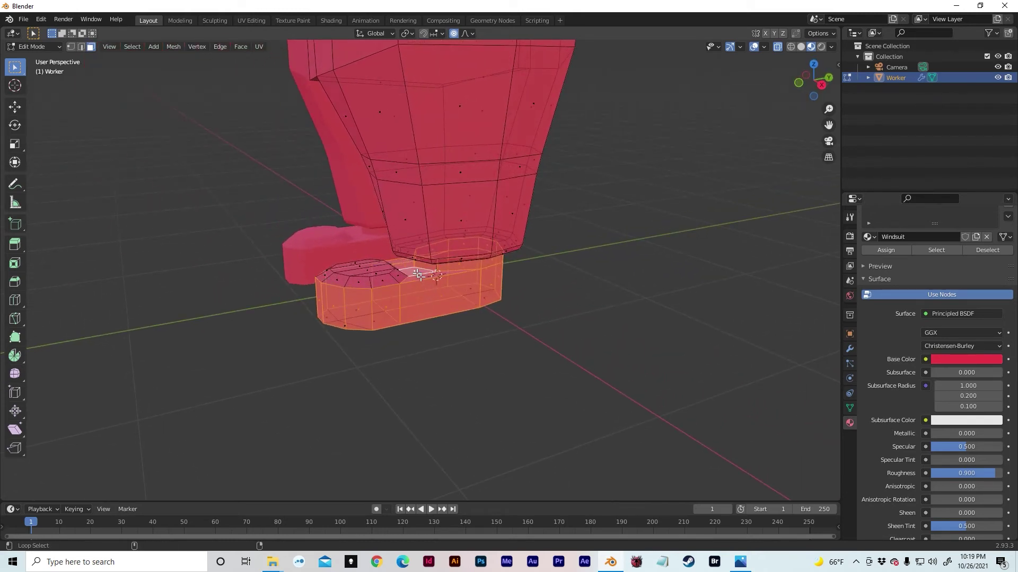
pyautogui.moveTo(394, 311); pyautogui.dragTo(489, 331, button='middle')
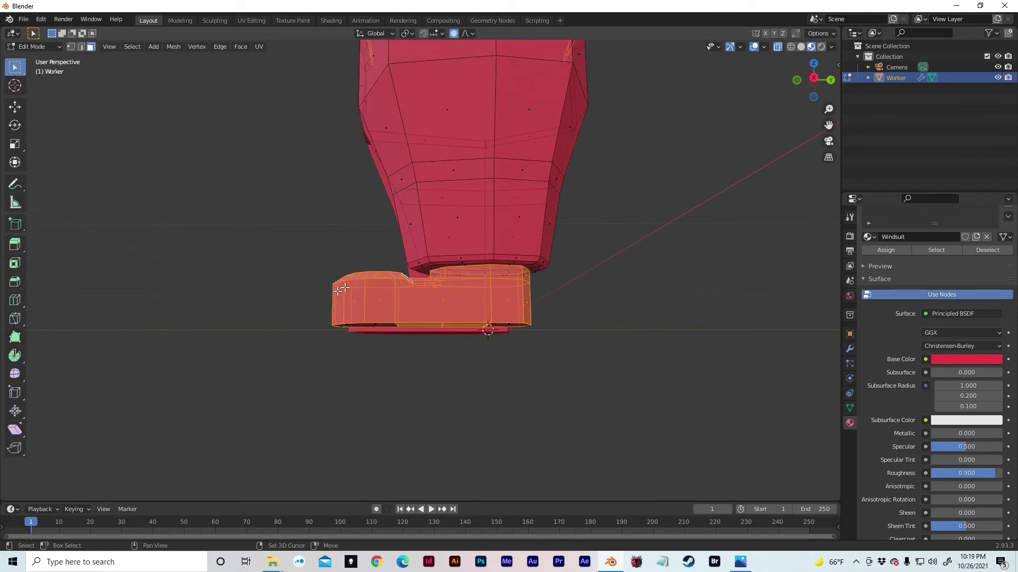
pyautogui.moveTo(559, 387); pyautogui.dragTo(634, 374, button='middle')
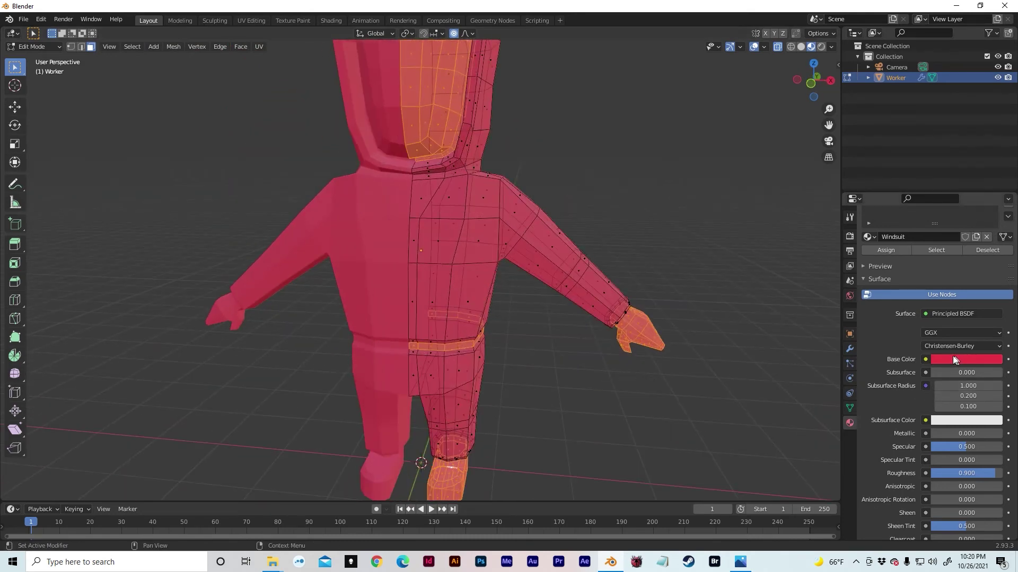
# Step: Add a second material slot with a new material named flat black
pyautogui.scroll(3, 985, 230)
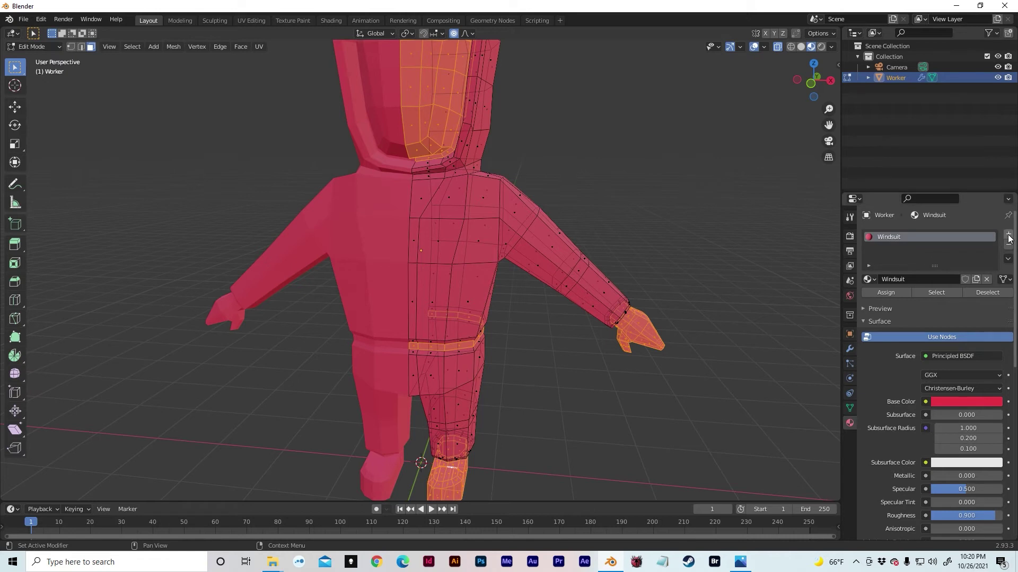
pyautogui.click(1008, 235)
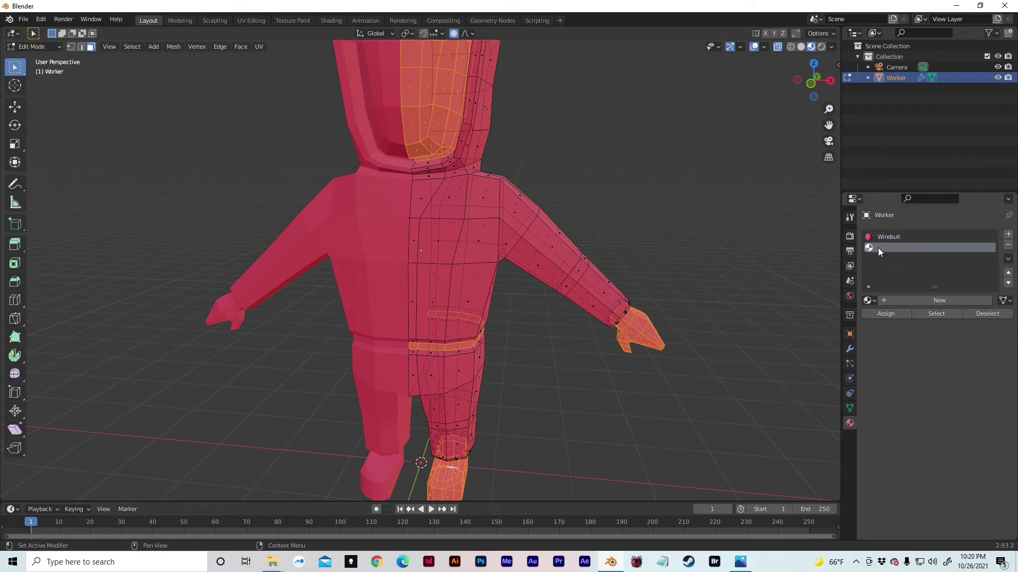
pyautogui.click(884, 300)
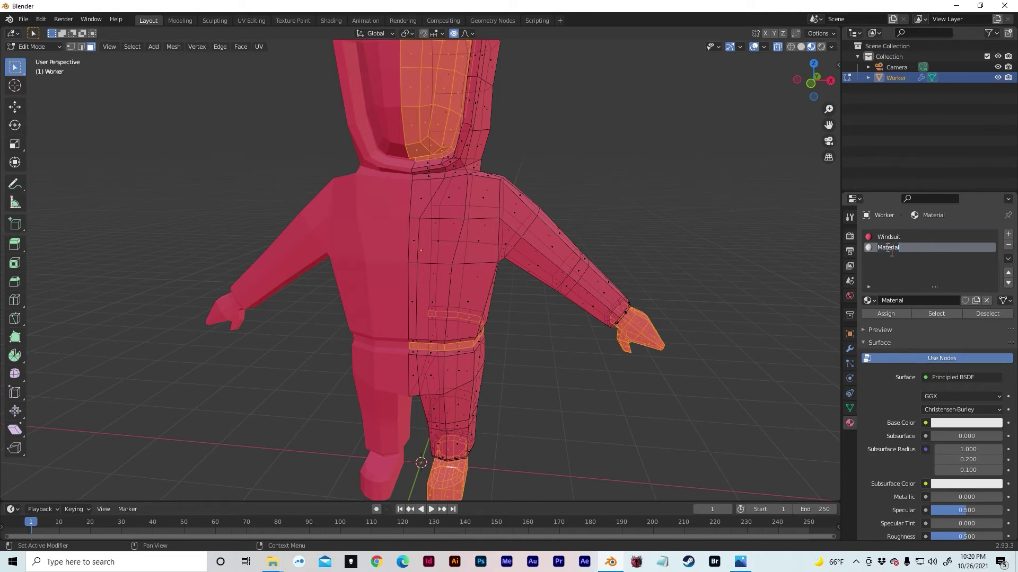
pyautogui.write('flat black')
# Step: Assign the flat black material to the selected faces and darken its base color to near black
pyautogui.click(895, 311)
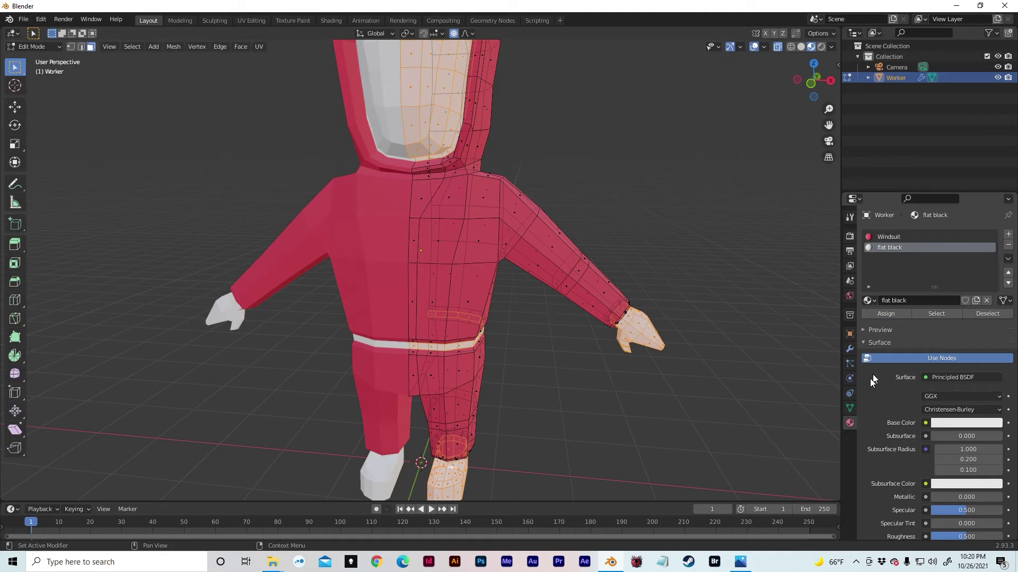
pyautogui.click(950, 423)
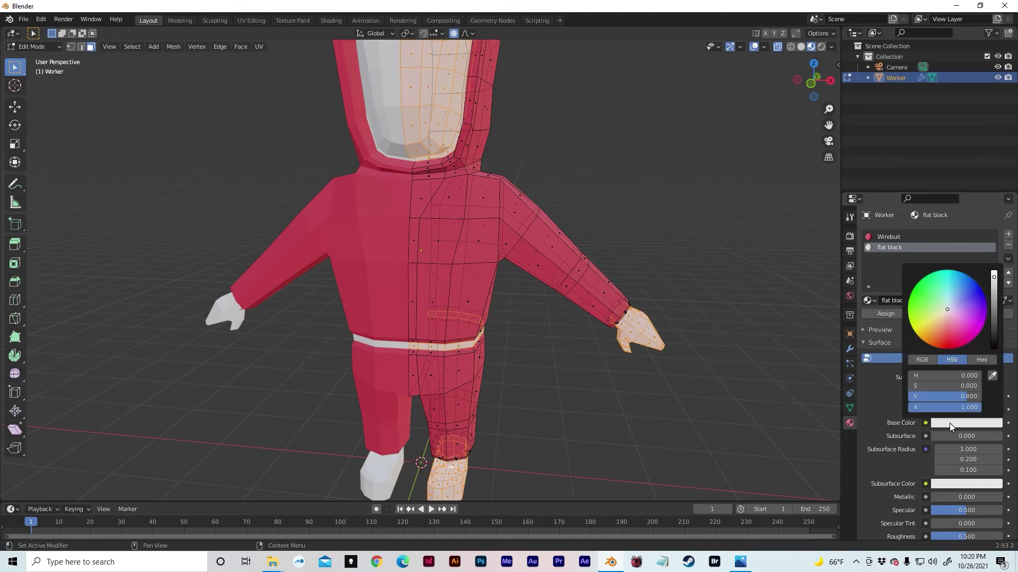
pyautogui.moveTo(997, 293); pyautogui.dragTo(994, 335)
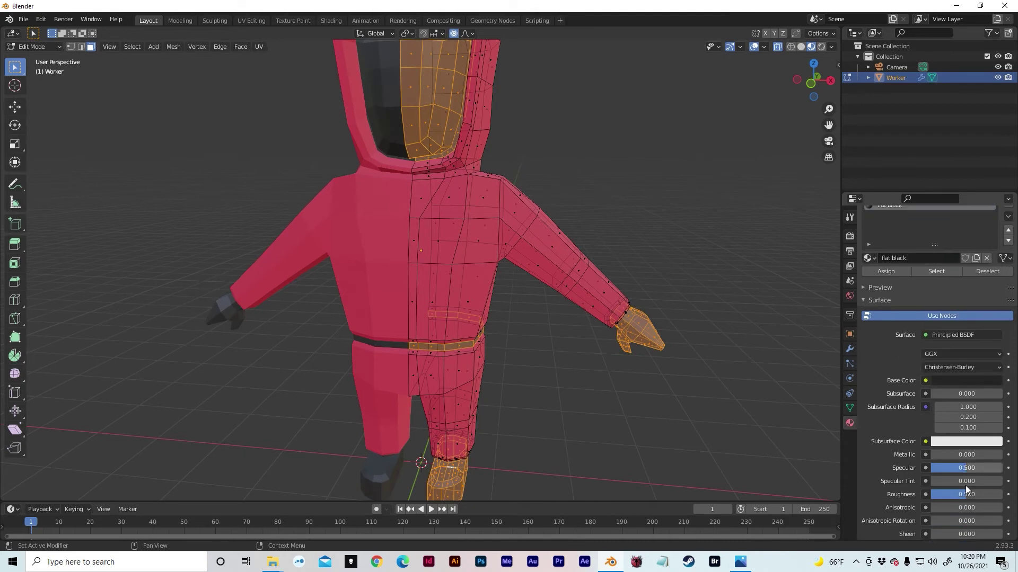
# Step: Raise the flat black material's roughness to 1.000
pyautogui.scroll(-3, 965, 485)
pyautogui.moveTo(964, 473); pyautogui.dragTo(995, 472)
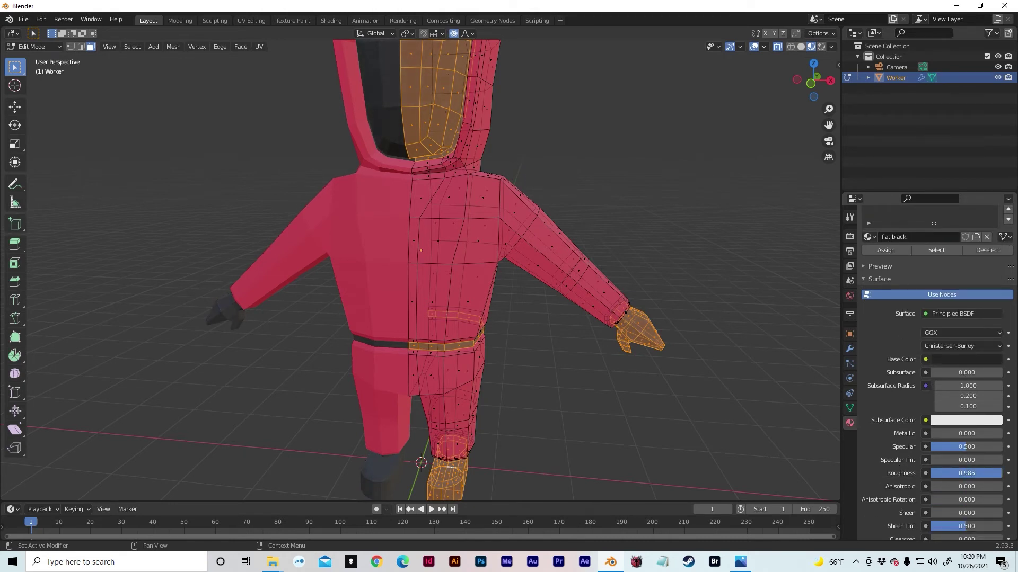
pyautogui.moveTo(727, 438); pyautogui.dragTo(642, 339, button='middle')
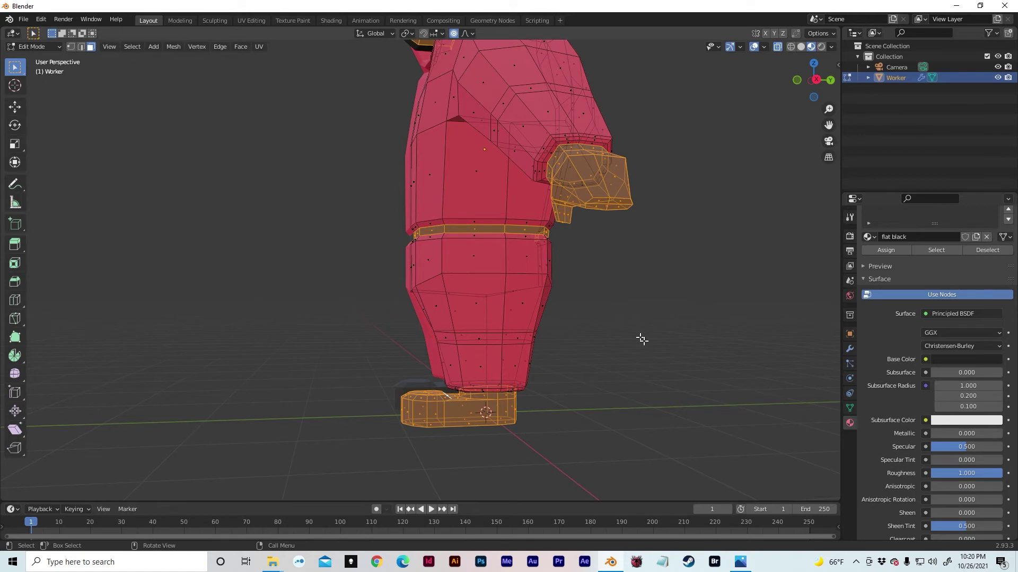
pyautogui.moveTo(616, 320); pyautogui.dragTo(769, 339, button='middle')
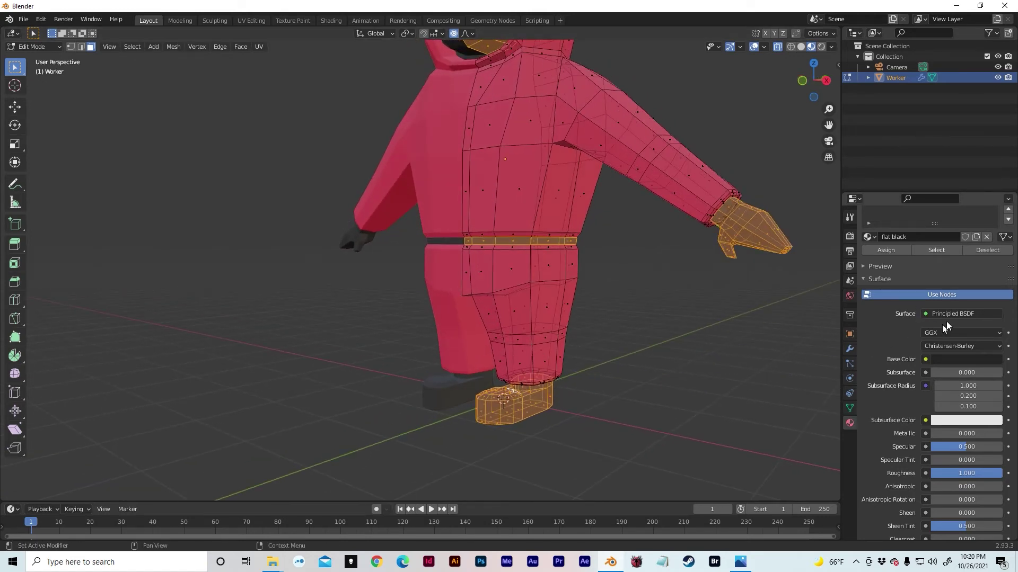
# Step: Remove the hand faces from the selection, keeping the face, belt and boot faces selected
pyautogui.keyDown('ctrl'); pyautogui.moveTo(429, 218); pyautogui.dragTo(640, 292); pyautogui.keyUp('ctrl')
pyautogui.hotkey('ctrl', 'z')
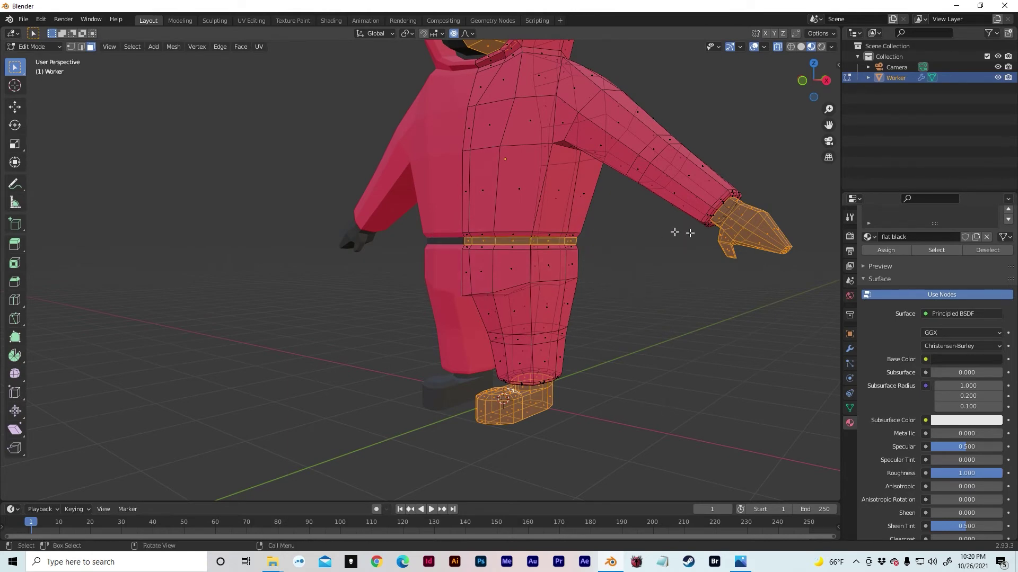
pyautogui.keyDown('ctrl'); pyautogui.moveTo(695, 159); pyautogui.dragTo(837, 302); pyautogui.keyUp('ctrl')
pyautogui.moveTo(588, 176); pyautogui.dragTo(657, 333, button='middle')
# Step: Turn off X-ray and deselect the outer loop of faces bordering the black face inside the hood
pyautogui.keyDown('alt'); pyautogui.keyDown('shift'); pyautogui.click(519, 214); pyautogui.keyUp('shift'); pyautogui.keyUp('alt')
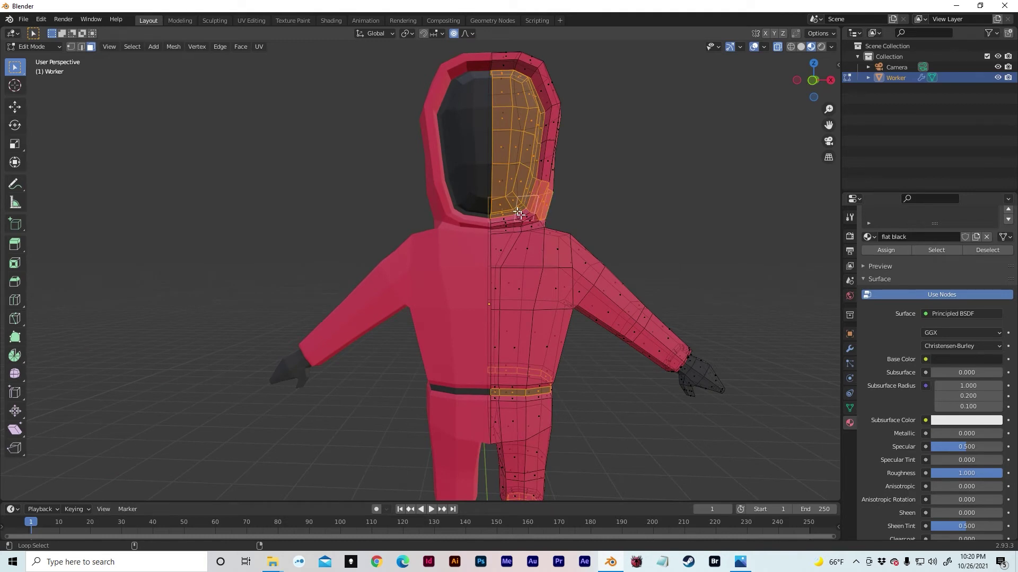
pyautogui.hotkey('ctrl', 'z')
pyautogui.hotkey('alt', 'z')
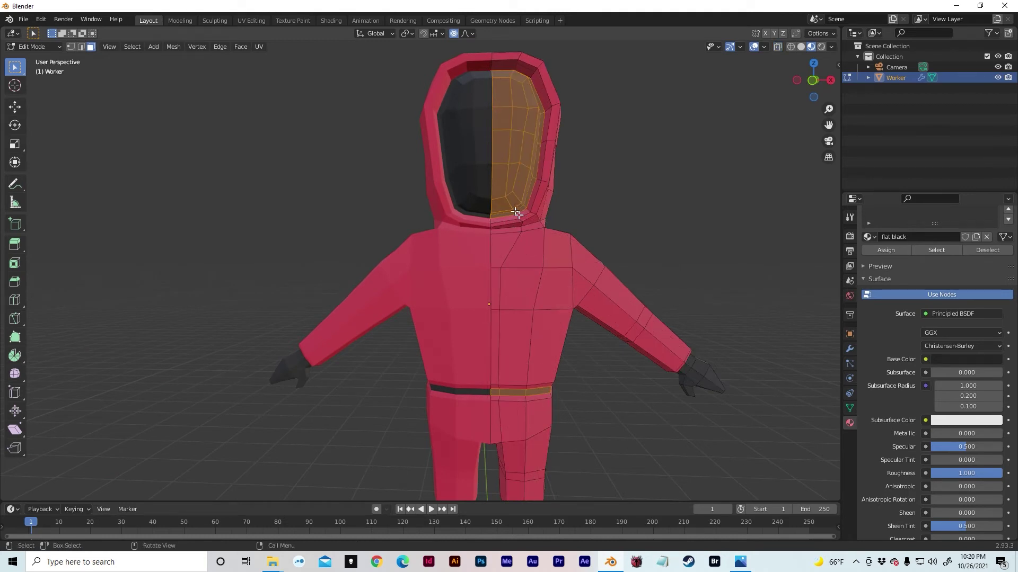
pyautogui.keyDown('alt'); pyautogui.keyDown('shift'); pyautogui.click(517, 214); pyautogui.keyUp('shift'); pyautogui.keyUp('alt')
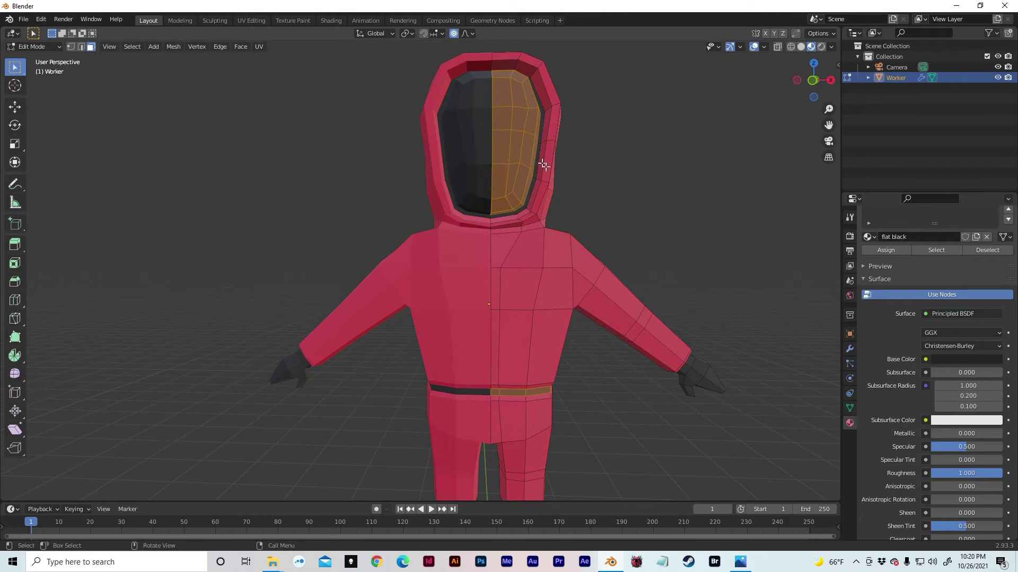
pyautogui.moveTo(512, 137); pyautogui.dragTo(474, 157, button='middle')
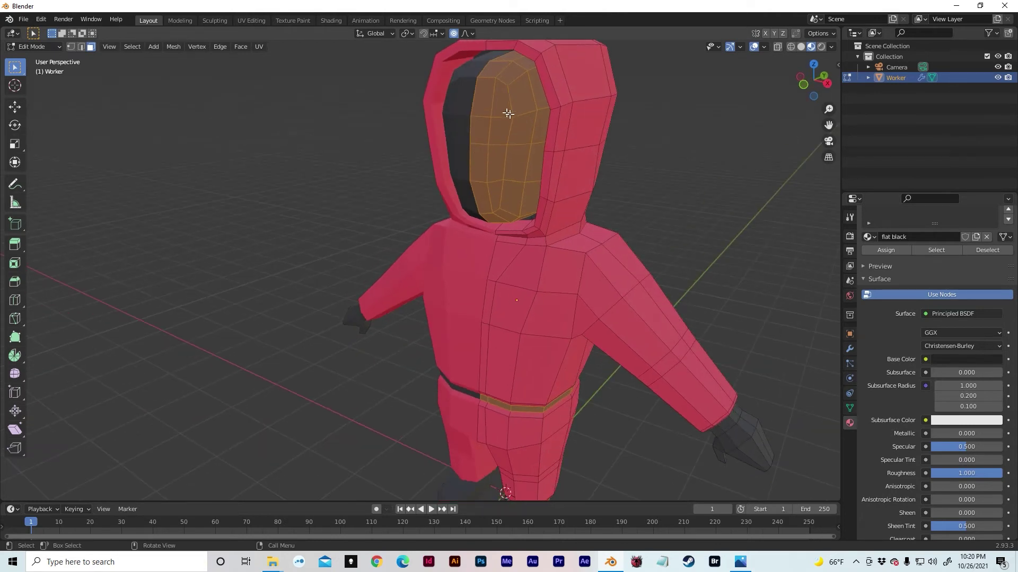
pyautogui.keyDown('shift'); pyautogui.moveTo(531, 394); pyautogui.dragTo(510, 145, button='middle'); pyautogui.keyUp('shift')
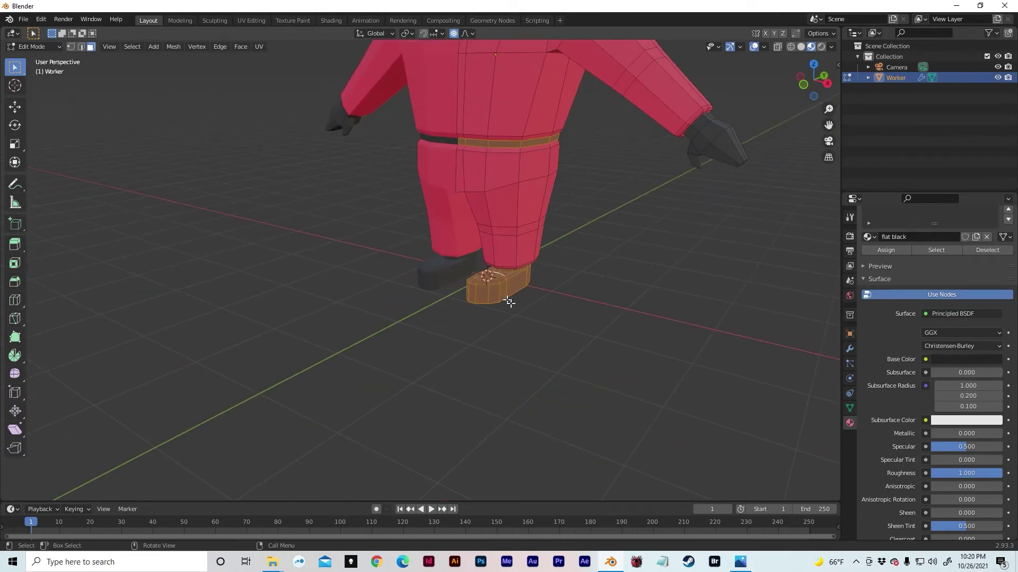
pyautogui.moveTo(509, 300); pyautogui.dragTo(529, 281, button='middle')
pyautogui.scroll(3, 957, 318)
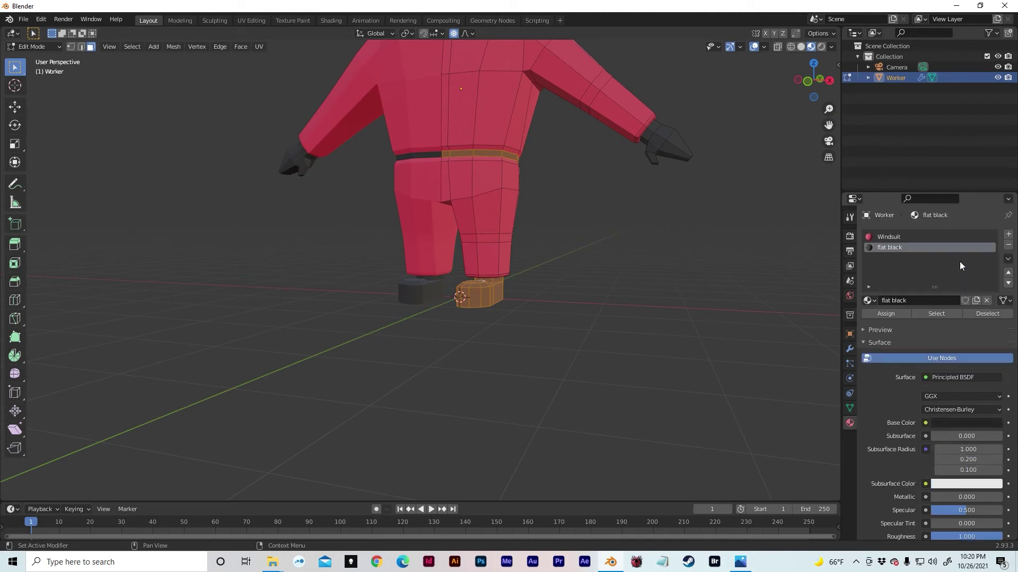
# Step: Add a third material slot holding a duplicate of flat black and rename it gloss black
pyautogui.click(1008, 235)
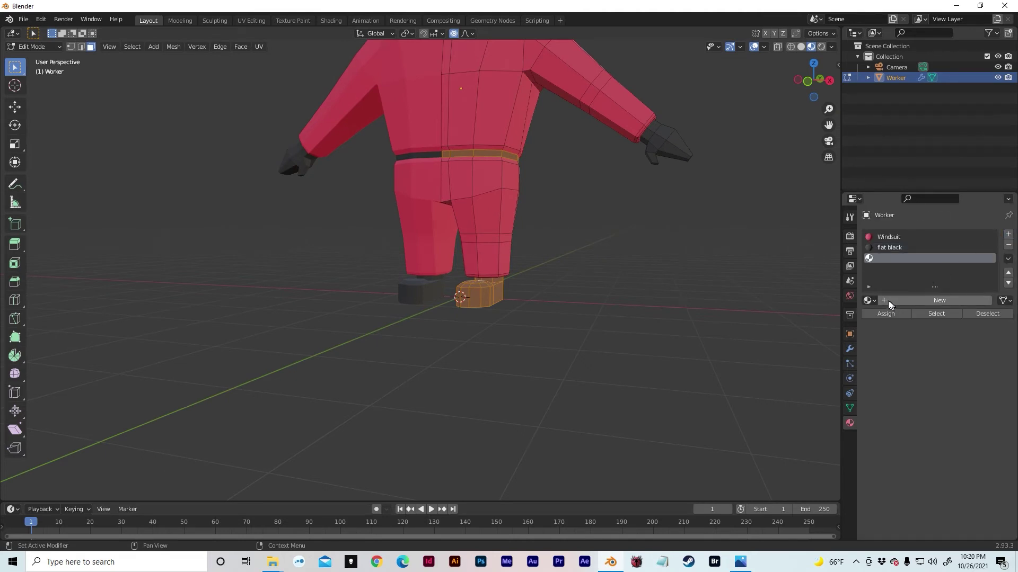
pyautogui.click(870, 301)
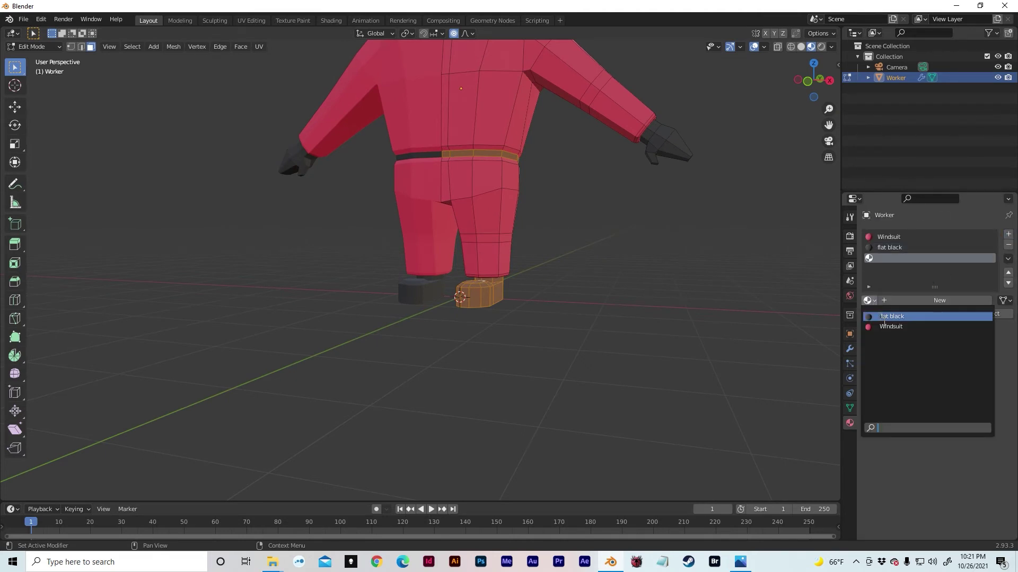
pyautogui.click(884, 318)
pyautogui.click(976, 300)
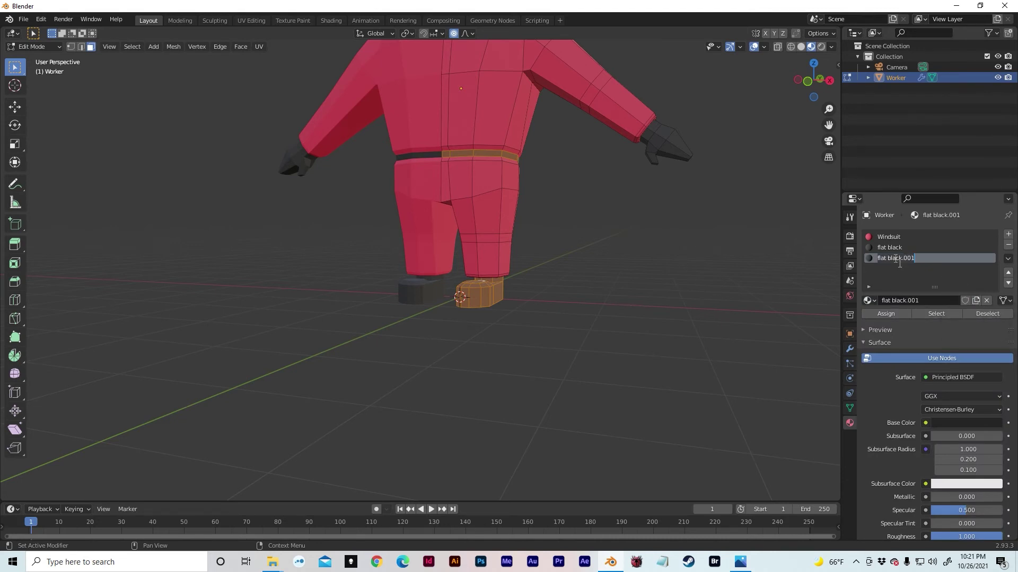
pyautogui.write('gloss black')
pyautogui.press('Return')
# Step: Assign gloss black to the selected face, belt and boot faces and lower its roughness to 0.250
pyautogui.scroll(-3, 952, 434)
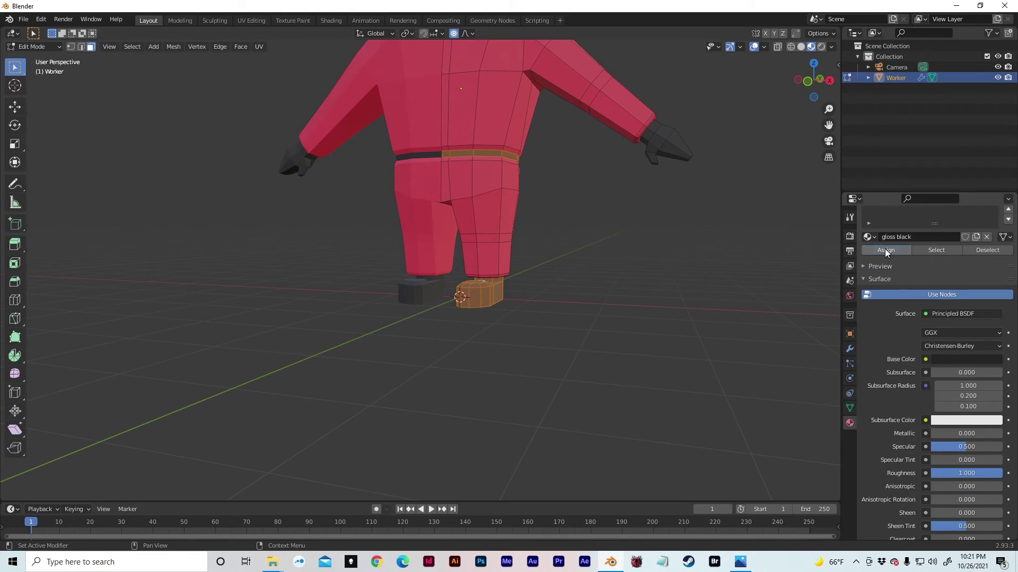
pyautogui.moveTo(985, 469); pyautogui.dragTo(934, 470)
pyautogui.moveTo(618, 345); pyautogui.dragTo(652, 241, button='middle')
pyautogui.click(640, 449)
pyautogui.moveTo(478, 387)
pyautogui.mouseDown(button='middle')
pyautogui.moveTo(481, 325)
pyautogui.moveTo(489, 375)
pyautogui.moveTo(470, 452)
pyautogui.moveTo(482, 462)
pyautogui.moveTo(493, 386)
pyautogui.mouseUp(button='middle')
pyautogui.moveTo(529, 420); pyautogui.dragTo(537, 455, button='middle')
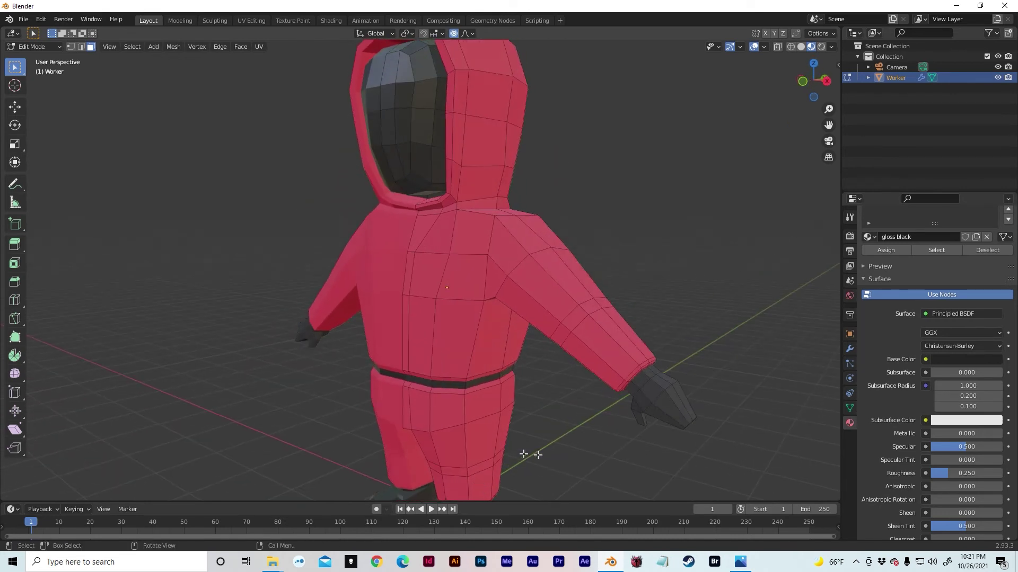
# Step: With proportional editing off, select the horizontal edge row across the middle of the face and flatten it by scaling Z to 0
pyautogui.keyDown('shift'); pyautogui.moveTo(520, 289); pyautogui.dragTo(588, 417, button='middle'); pyautogui.keyUp('shift')
pyautogui.scroll(1, 591, 411)
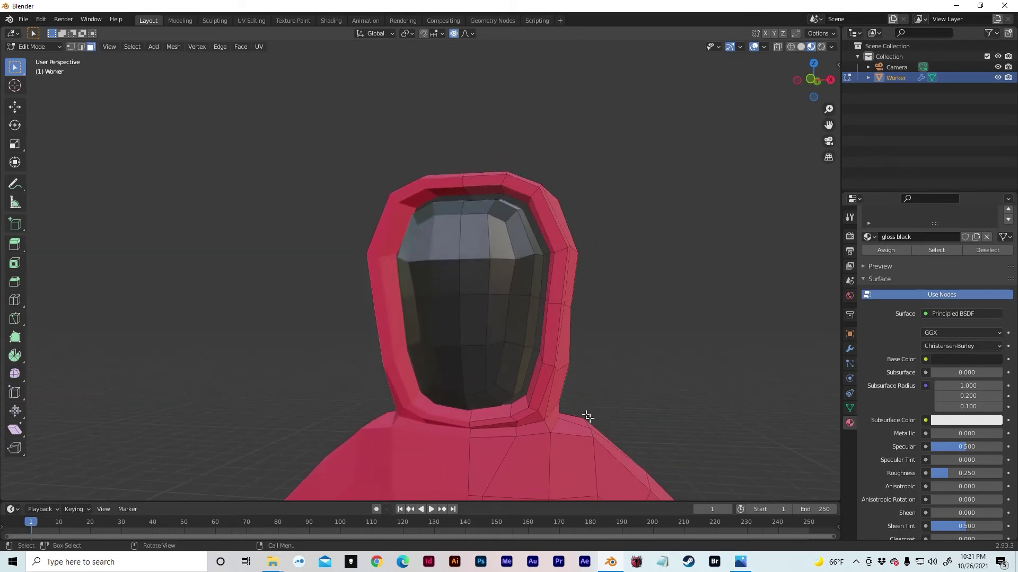
pyautogui.moveTo(532, 318); pyautogui.dragTo(648, 309, button='middle')
pyautogui.press('2')
pyautogui.press('o')
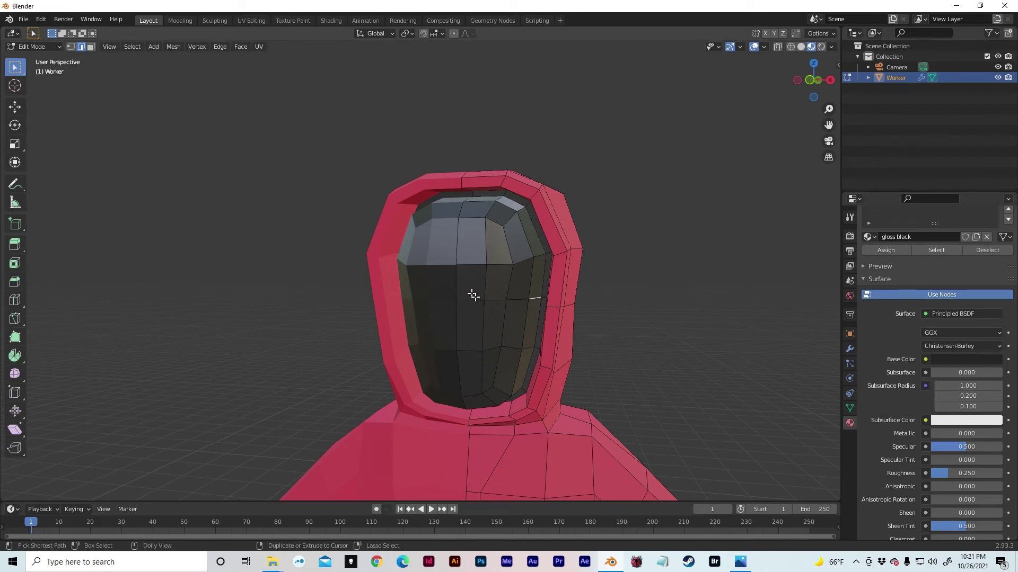
pyautogui.keyDown('ctrl'); pyautogui.click(469, 303); pyautogui.keyUp('ctrl')
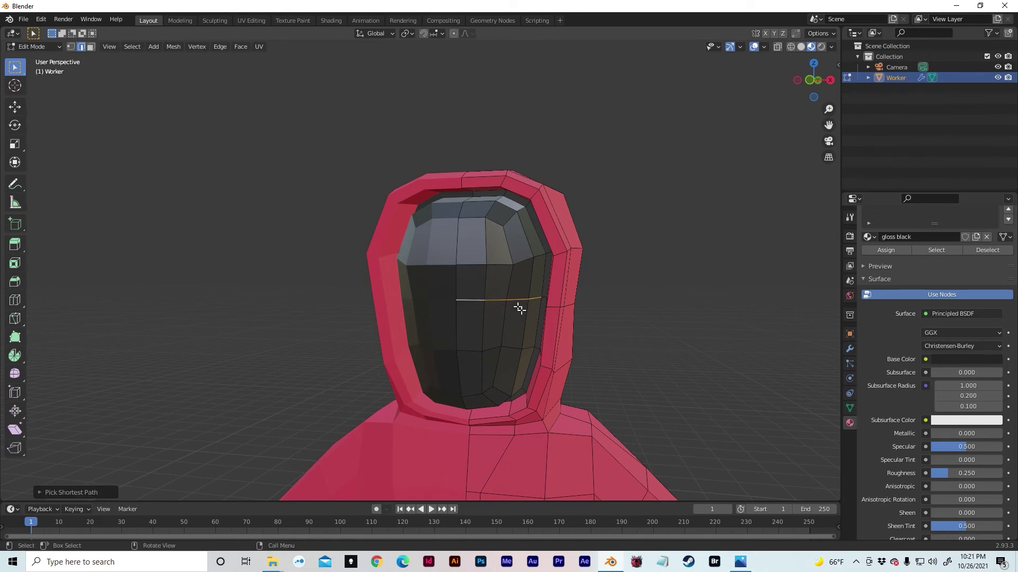
pyautogui.moveTo(543, 301); pyautogui.dragTo(519, 301, button='middle')
pyautogui.press('s')
pyautogui.press('z')
pyautogui.press('0')
pyautogui.press('Return')
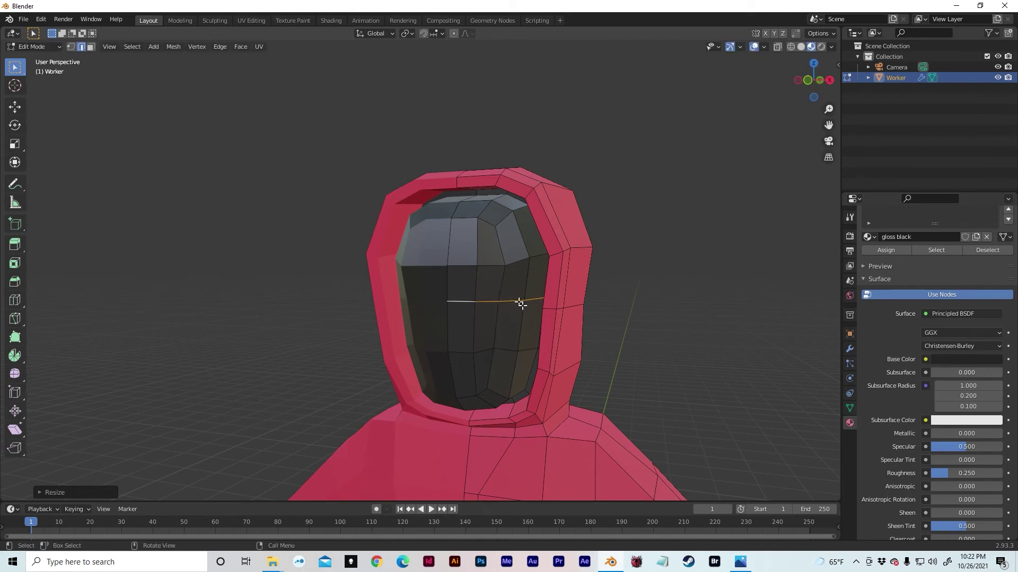
# Step: Move the face vertex above the flattened edge row slightly along the X axis
pyautogui.moveTo(484, 291); pyautogui.dragTo(495, 291, button='middle')
pyautogui.press('3')
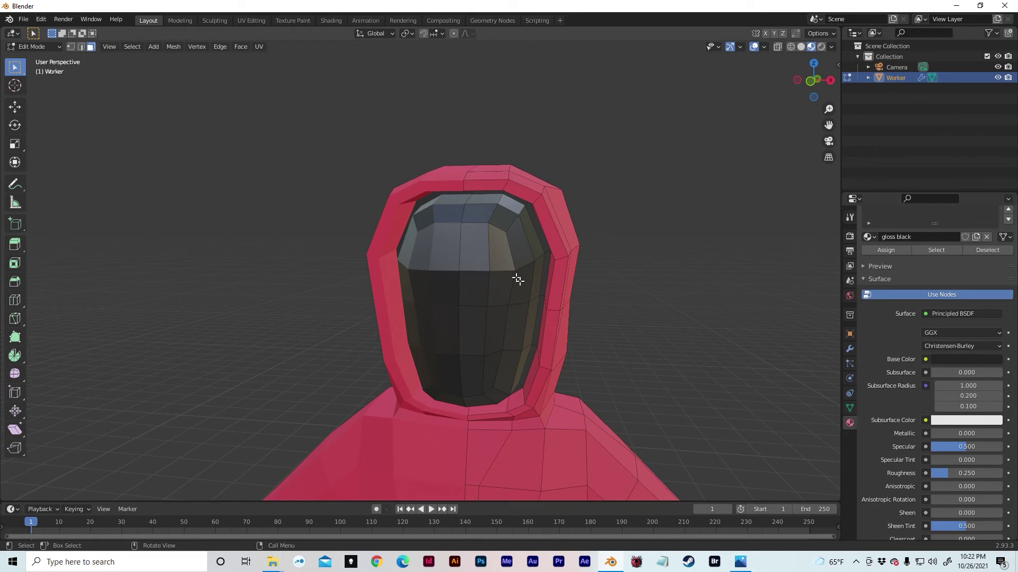
pyautogui.press('1')
pyautogui.click(520, 273)
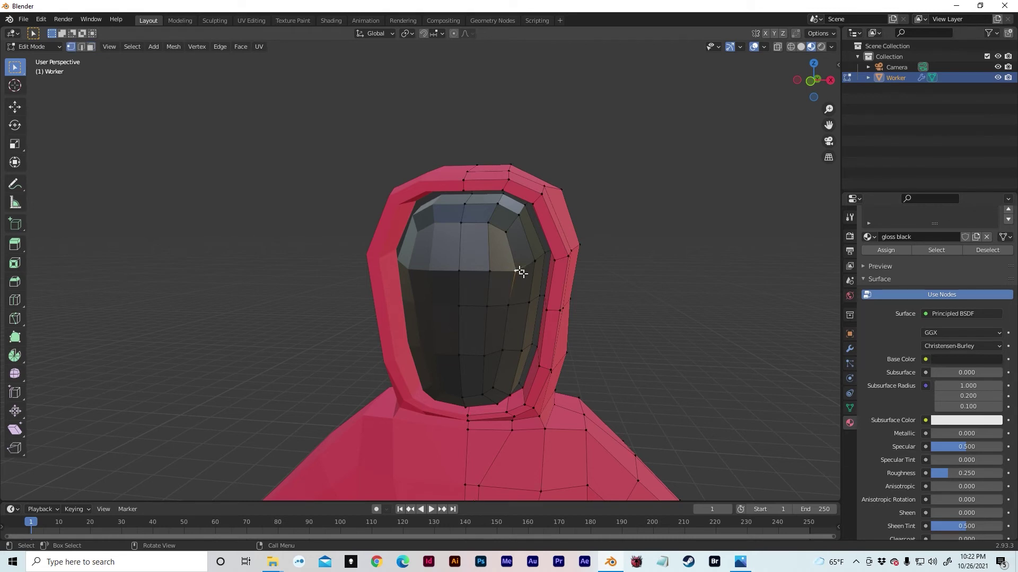
pyautogui.press('g')
pyautogui.press('x')
pyautogui.click(569, 277)
pyautogui.moveTo(569, 277)
pyautogui.mouseDown(button='middle')
pyautogui.moveTo(503, 289)
pyautogui.moveTo(568, 278)
pyautogui.mouseUp(button='middle')
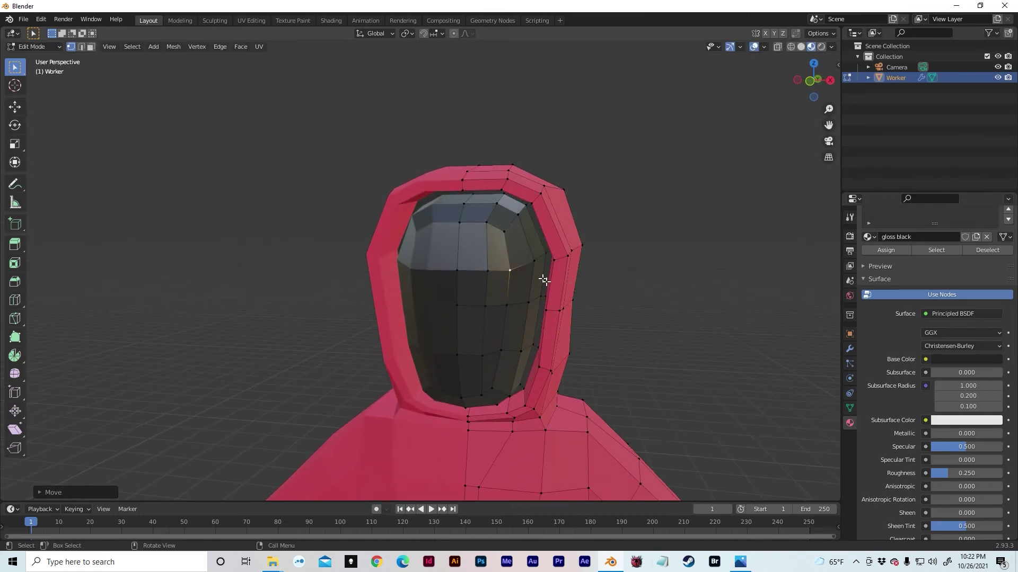
# Step: Select all the faces of the upper face half from the forehead down to the flattened edge row
pyautogui.press('3')
pyautogui.click(537, 278)
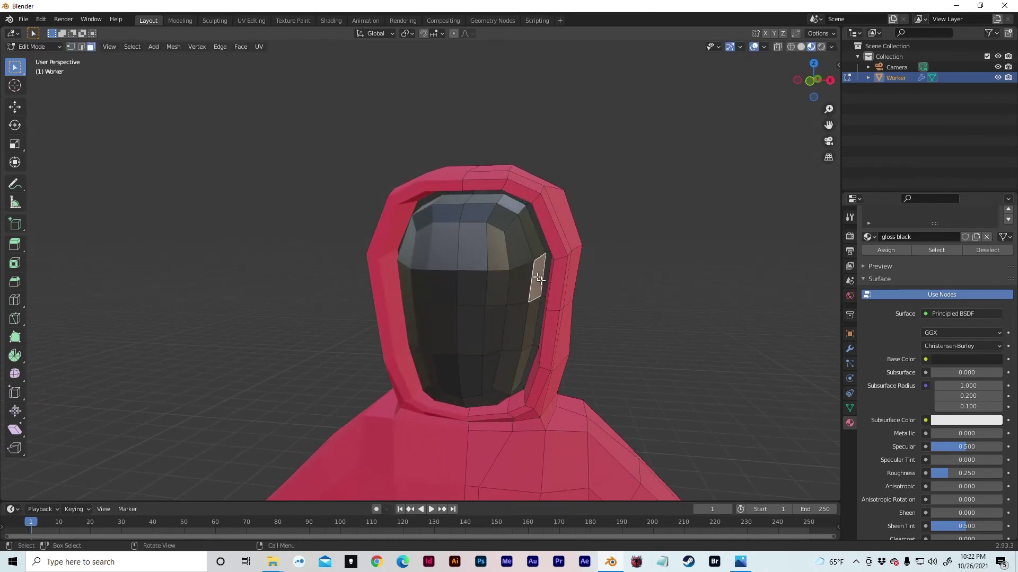
pyautogui.keyDown('ctrl'); pyautogui.click(470, 289); pyautogui.keyUp('ctrl')
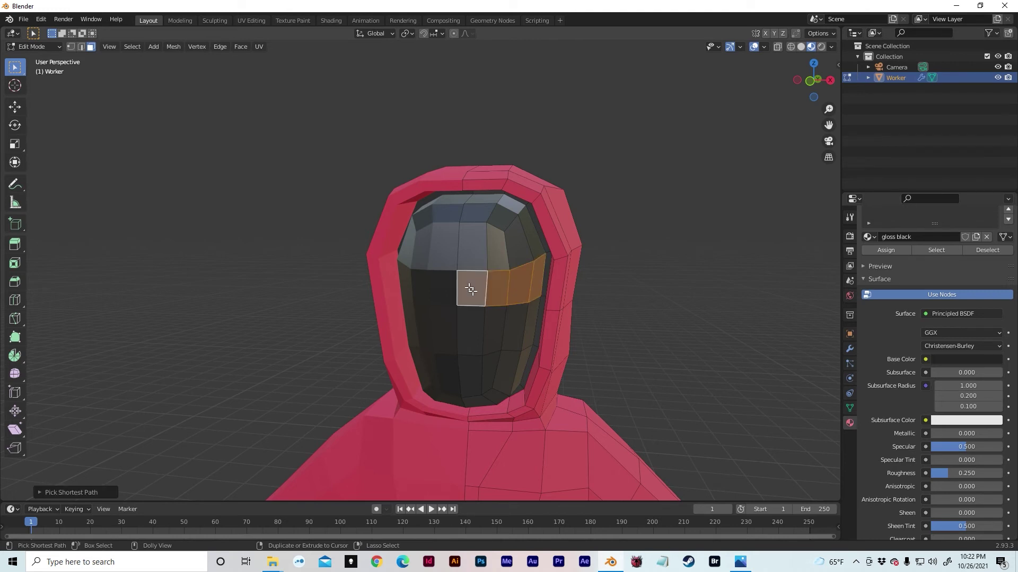
pyautogui.keyDown('ctrl'); pyautogui.click(487, 201); pyautogui.keyUp('ctrl')
pyautogui.keyDown('ctrl'); pyautogui.click(525, 227); pyautogui.keyUp('ctrl')
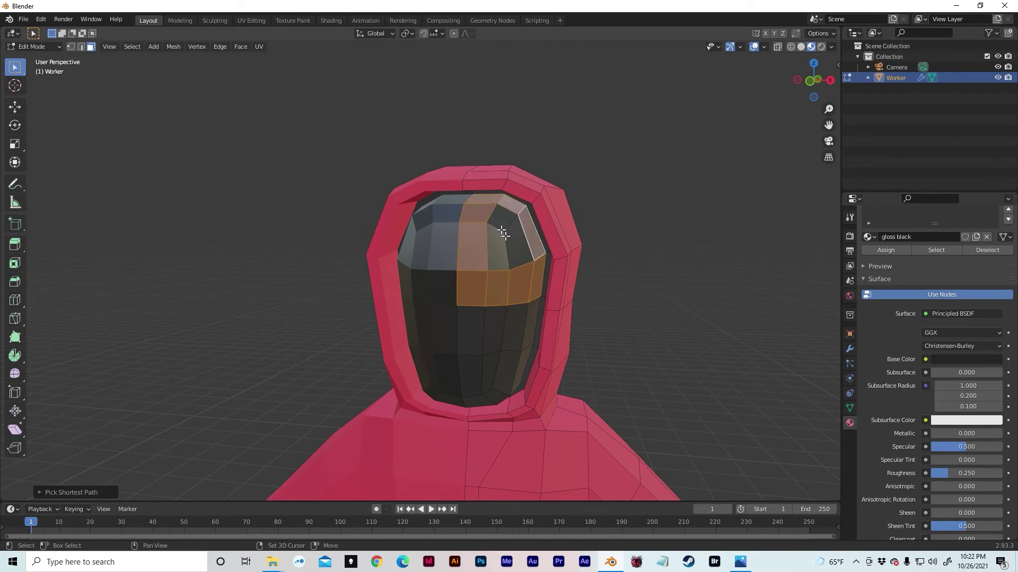
pyautogui.keyDown('shift'); pyautogui.moveTo(500, 230); pyautogui.dragTo(519, 250); pyautogui.keyUp('shift')
pyautogui.moveTo(522, 259); pyautogui.dragTo(494, 265, button='middle')
# Step: Extrude the selected upper face region slightly outward
pyautogui.press('e')
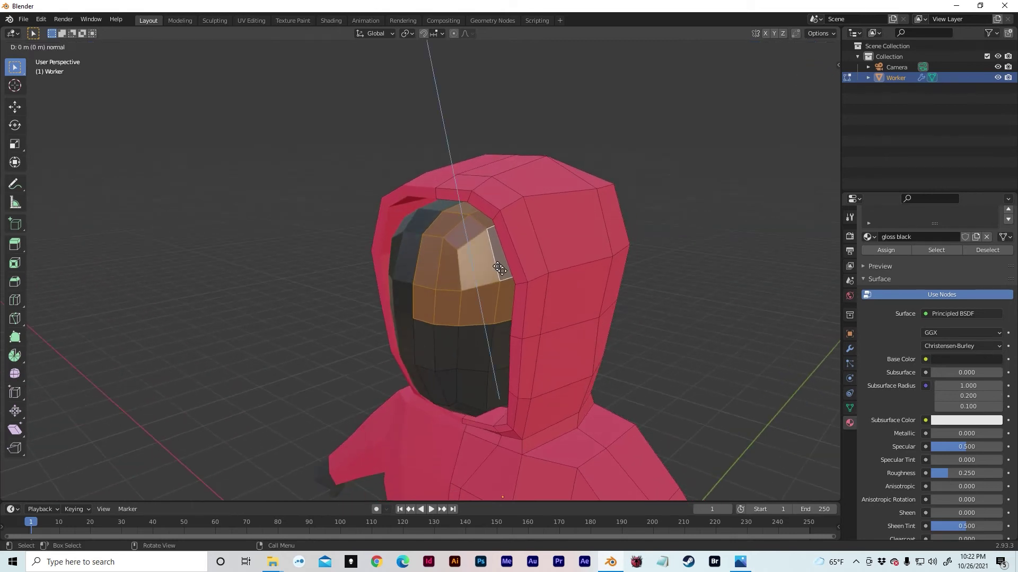
pyautogui.click(499, 268)
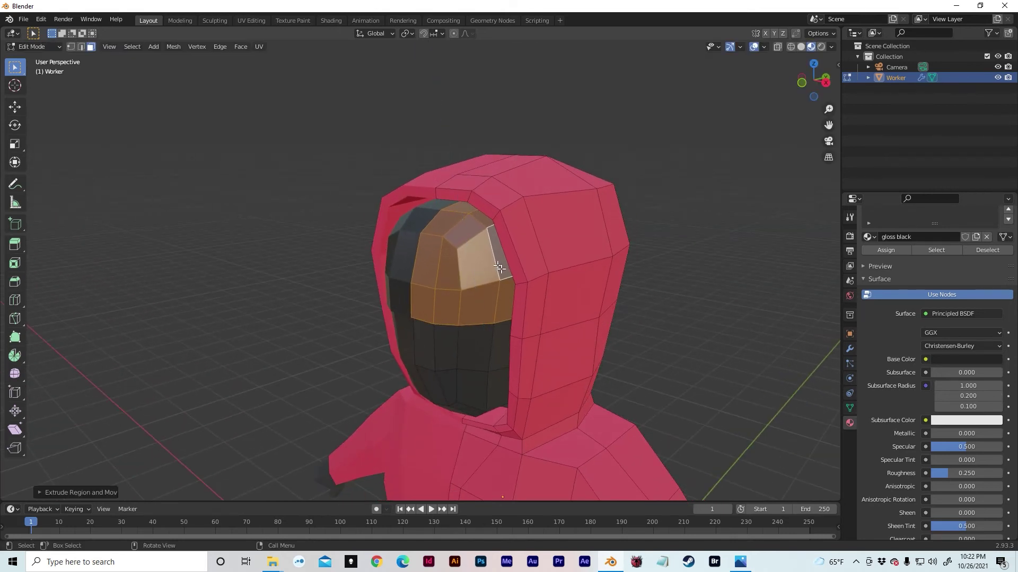
pyautogui.moveTo(499, 268); pyautogui.dragTo(560, 237, button='middle')
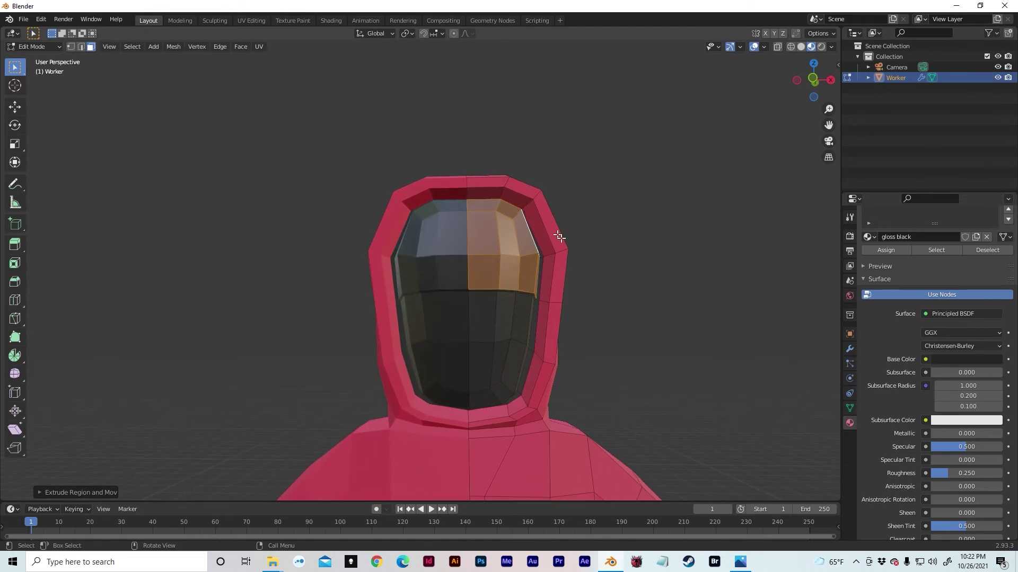
# Step: Adjust the extruded region's height and overall size, scale it to about 0.92 along Z, and check it in Object Mode
pyautogui.press('g')
pyautogui.press('z')
pyautogui.click(561, 235)
pyautogui.press('s')
pyautogui.click(566, 237)
pyautogui.press('s')
pyautogui.press('z')
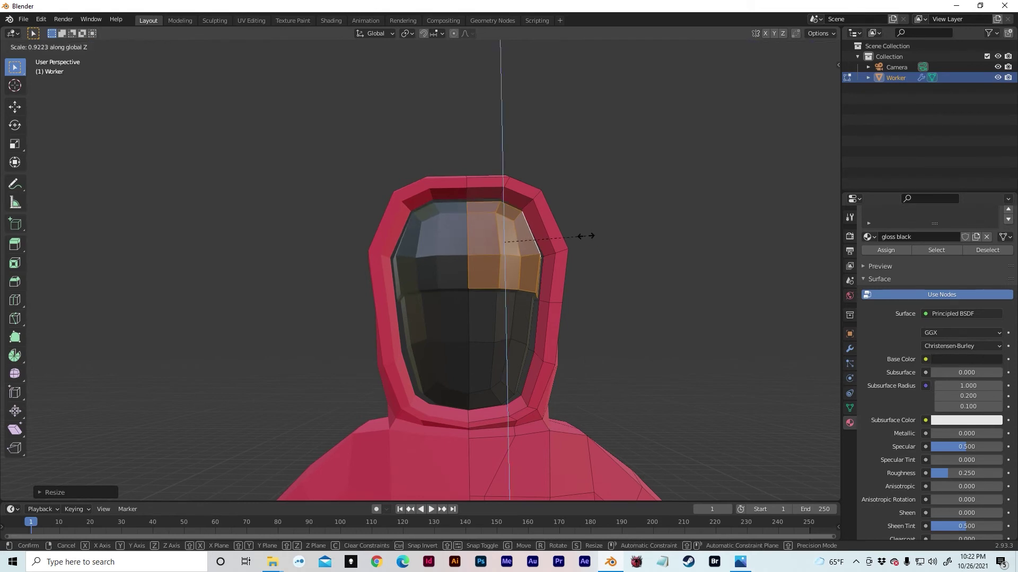
pyautogui.click(586, 237)
pyautogui.moveTo(586, 237)
pyautogui.mouseDown(button='middle')
pyautogui.moveTo(545, 243)
pyautogui.moveTo(599, 249)
pyautogui.mouseUp(button='middle')
pyautogui.press('Tab')
pyautogui.moveTo(713, 291); pyautogui.dragTo(371, 311, button='middle')
pyautogui.moveTo(452, 307); pyautogui.dragTo(512, 264, button='middle')
# Step: In Edit Mode, select the narrow lip faces under the extruded upper face and lower them about 0.04 m along Z
pyautogui.press('Tab')
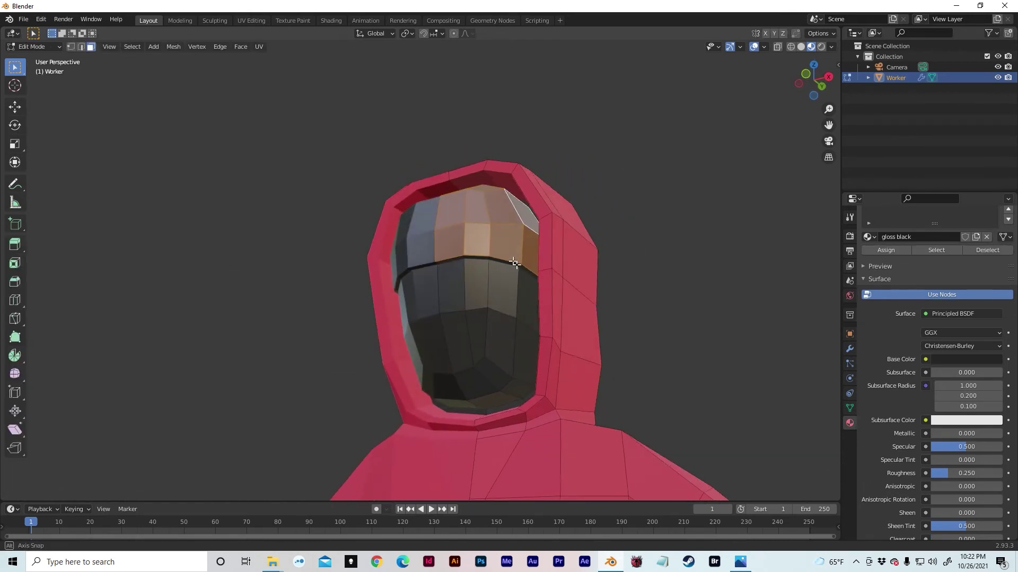
pyautogui.scroll(2, 514, 264)
pyautogui.click(586, 276)
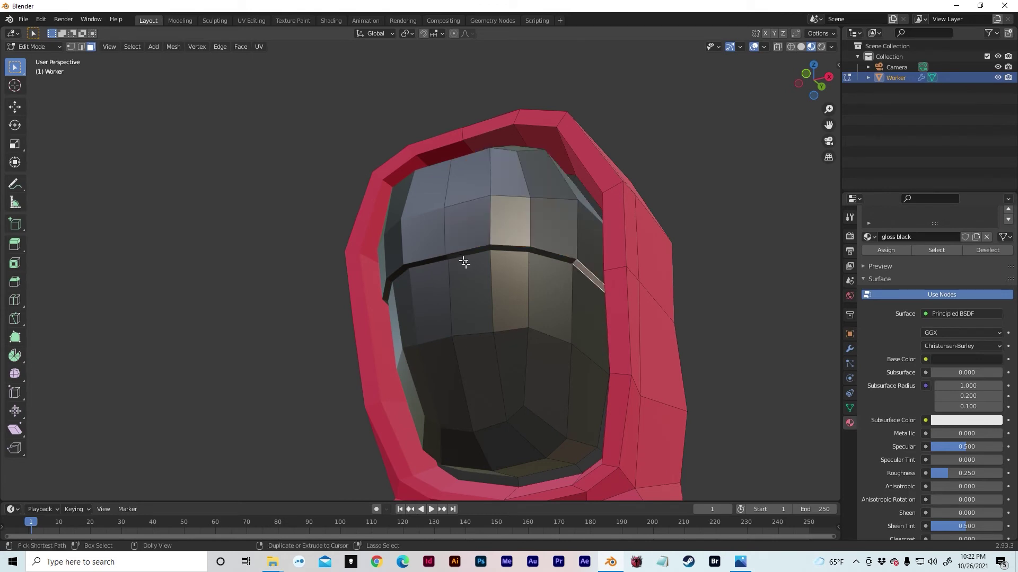
pyautogui.keyDown('ctrl'); pyautogui.click(479, 255); pyautogui.keyUp('ctrl')
pyautogui.moveTo(544, 261); pyautogui.dragTo(562, 273, button='middle')
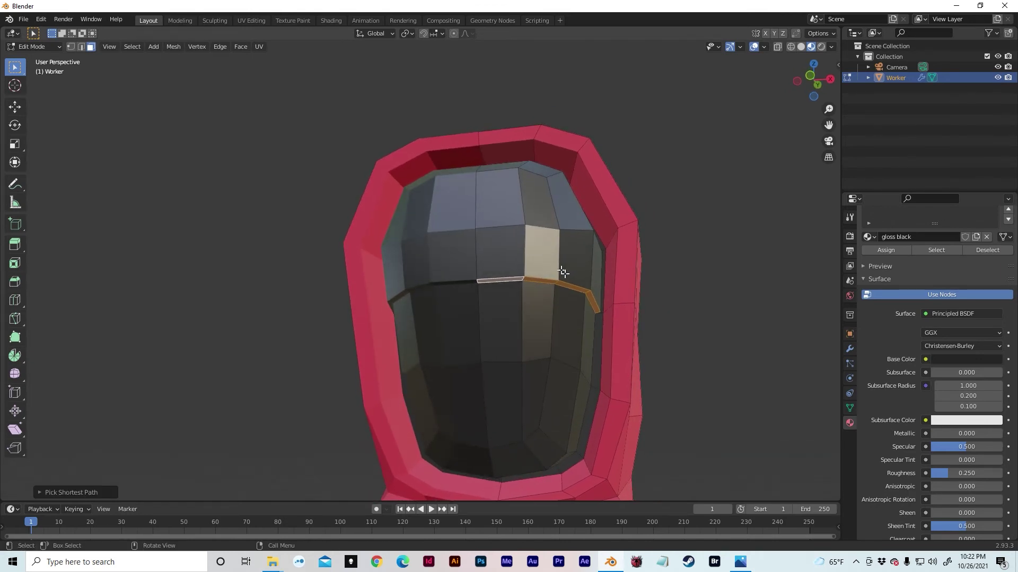
pyautogui.press('g')
pyautogui.press('z')
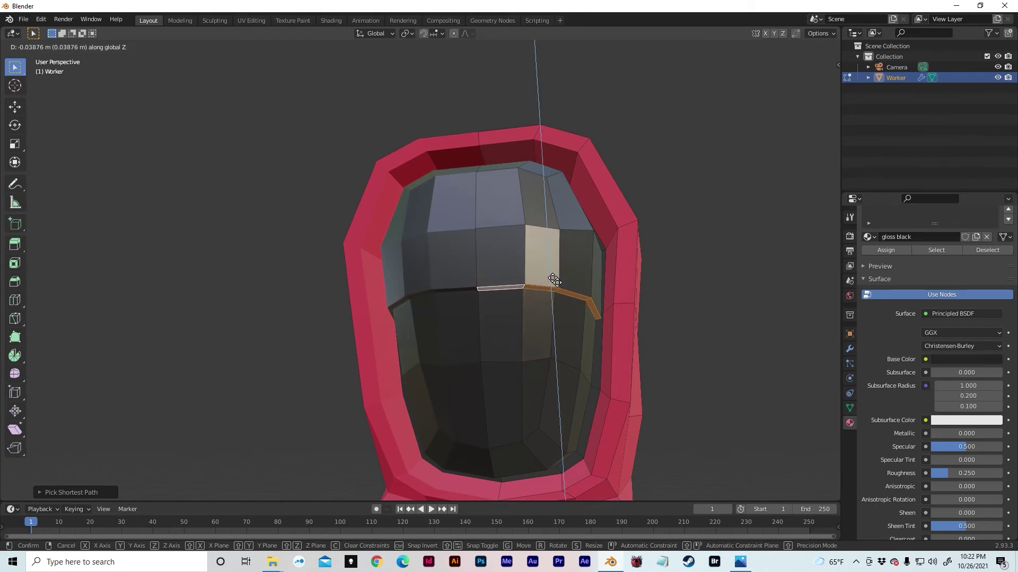
pyautogui.click(552, 282)
pyautogui.moveTo(553, 282); pyautogui.dragTo(562, 305, button='middle')
pyautogui.scroll(-2, 565, 314)
pyautogui.click(637, 326)
pyautogui.moveTo(638, 326); pyautogui.dragTo(608, 372, button='middle')
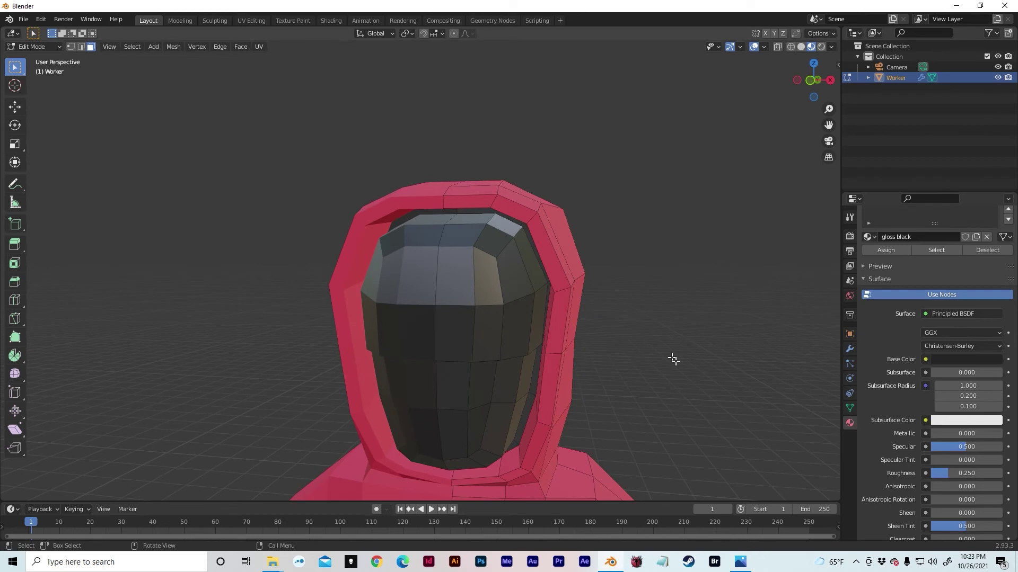
pyautogui.moveTo(666, 360); pyautogui.dragTo(635, 331, button='middle')
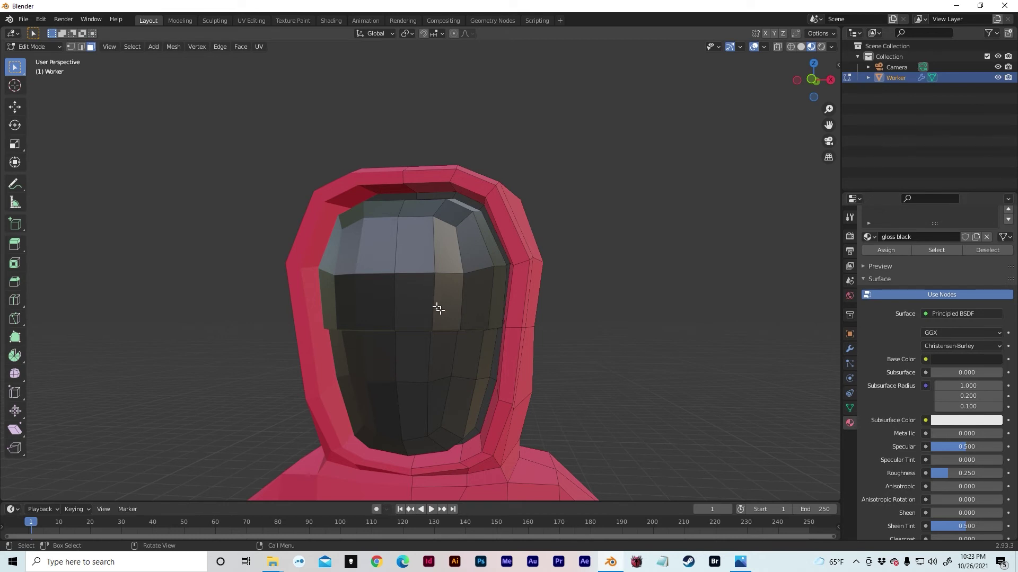
# Step: Add two centred horizontal loop cuts across the face, one through the brow row and one through the forehead row above it
pyautogui.hotkey('ctrl', 'r')
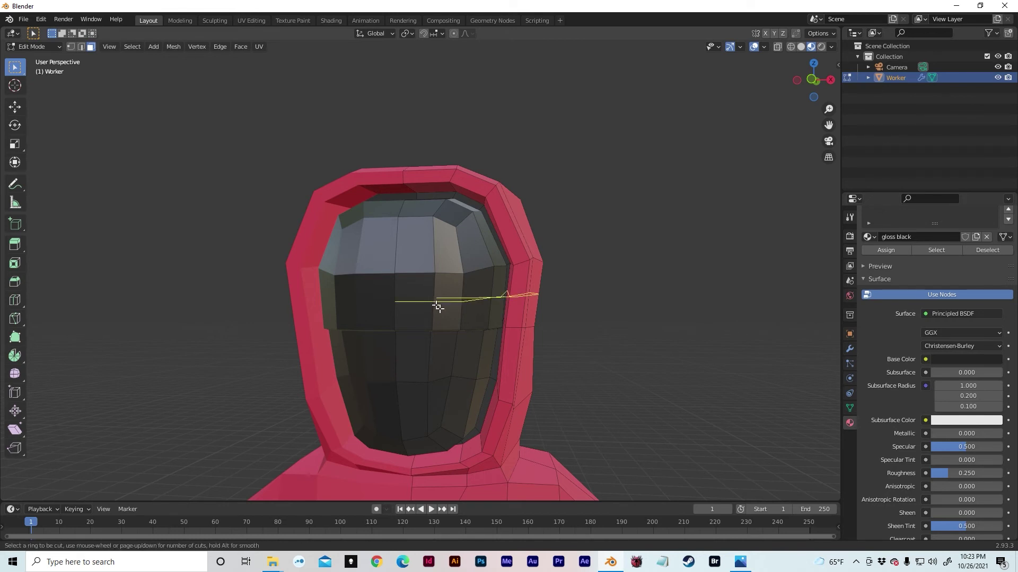
pyautogui.click(438, 308)
pyautogui.rightClick(438, 307)
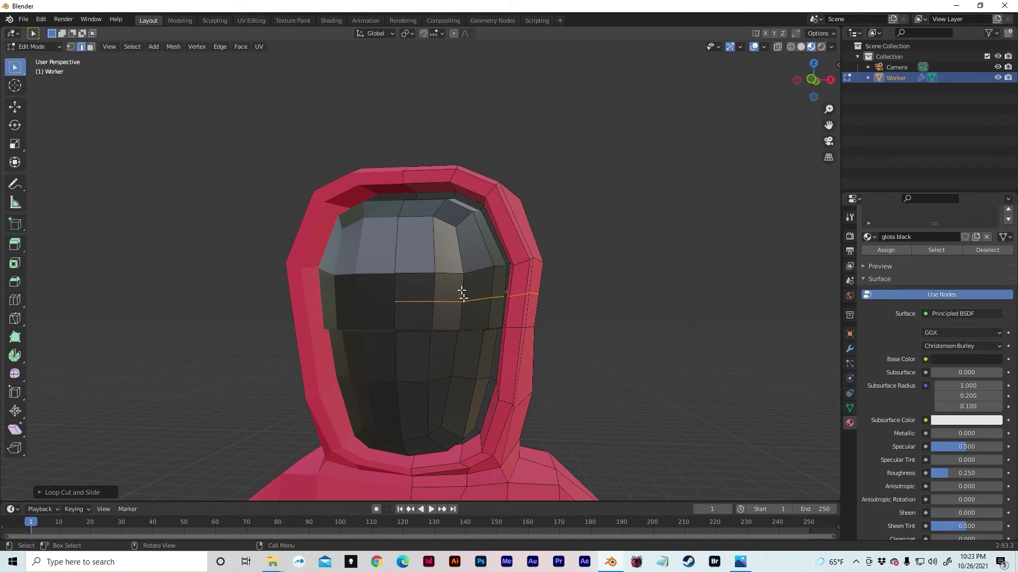
pyautogui.moveTo(465, 286); pyautogui.dragTo(446, 275, button='middle')
pyautogui.hotkey('ctrl', 'r')
pyautogui.click(437, 263)
pyautogui.rightClick(437, 263)
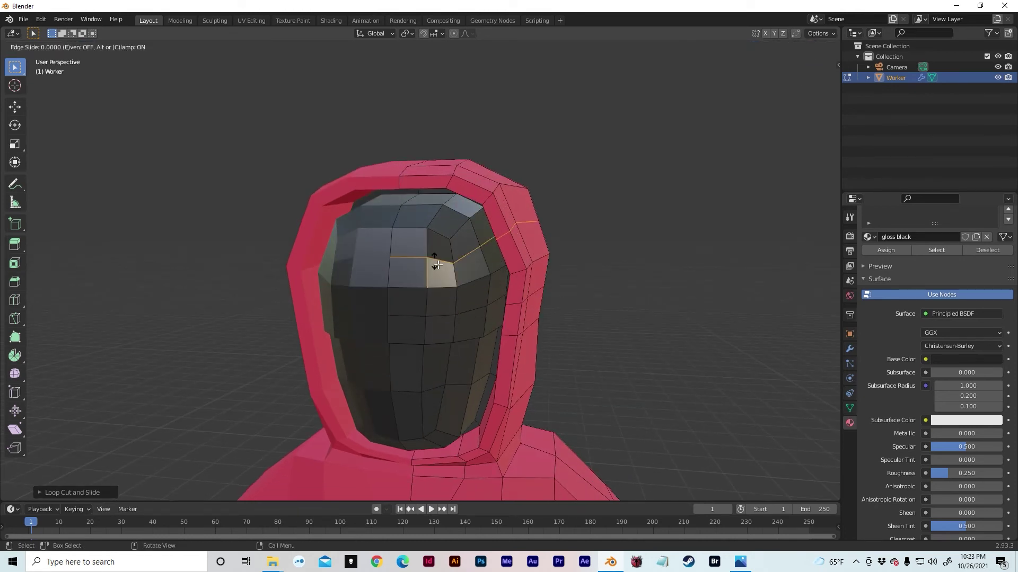
pyautogui.moveTo(541, 267); pyautogui.dragTo(559, 289, button='middle')
pyautogui.click(684, 300)
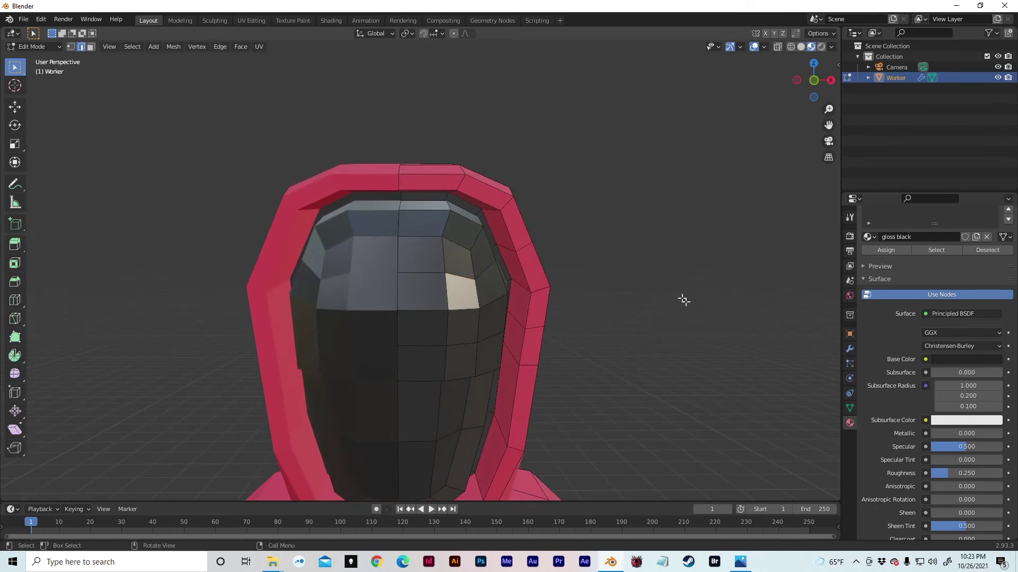
pyautogui.moveTo(643, 291); pyautogui.dragTo(620, 290, button='middle')
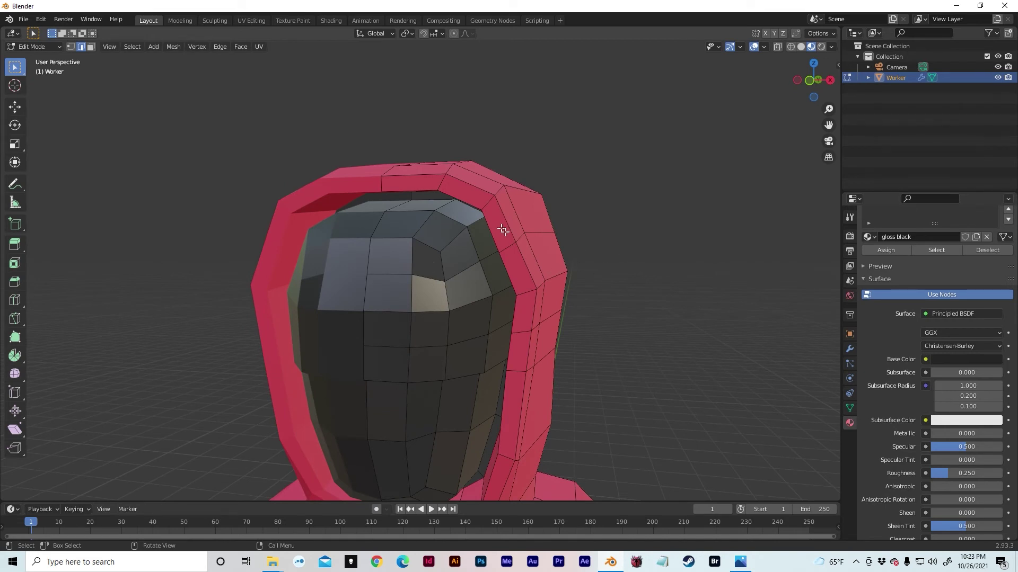
# Step: Connect opposite corner vertices diagonally across the upper and lower outer quads of the raised face section, and clear the selection
pyautogui.press('1')
pyautogui.click(441, 252)
pyautogui.press('j')
pyautogui.hotkey('ctrl', 'z')
pyautogui.moveTo(412, 340); pyautogui.dragTo(457, 340, button='middle')
pyautogui.keyDown('shift'); pyautogui.click(441, 330); pyautogui.keyUp('shift')
pyautogui.hotkey('alt', 'a')
# Step: Knife-cut half of a rounded rectangle outline on the upper face, starting and ending at the mirror centre line
pyautogui.press('k')
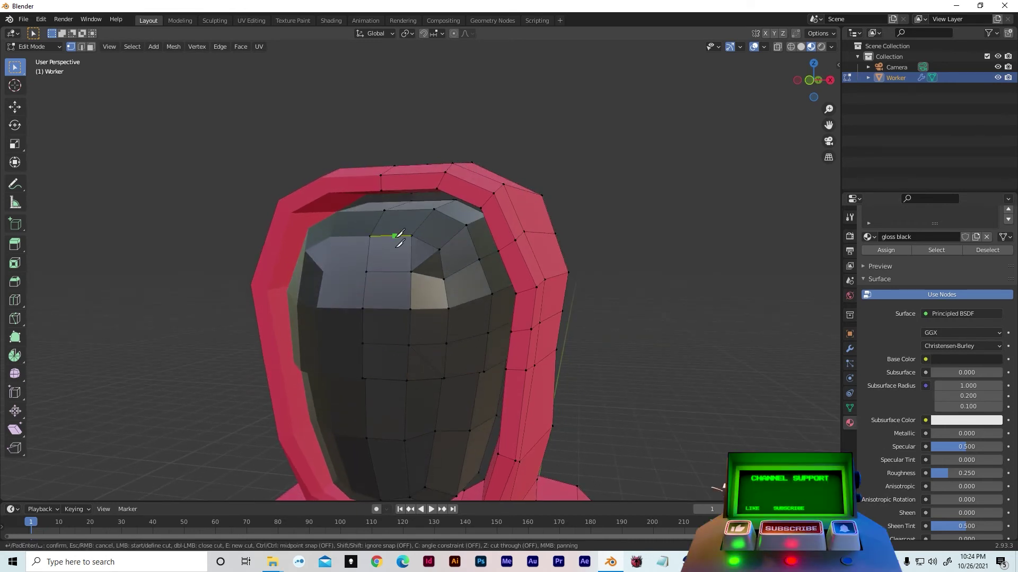
pyautogui.click(369, 254)
pyautogui.click(412, 260)
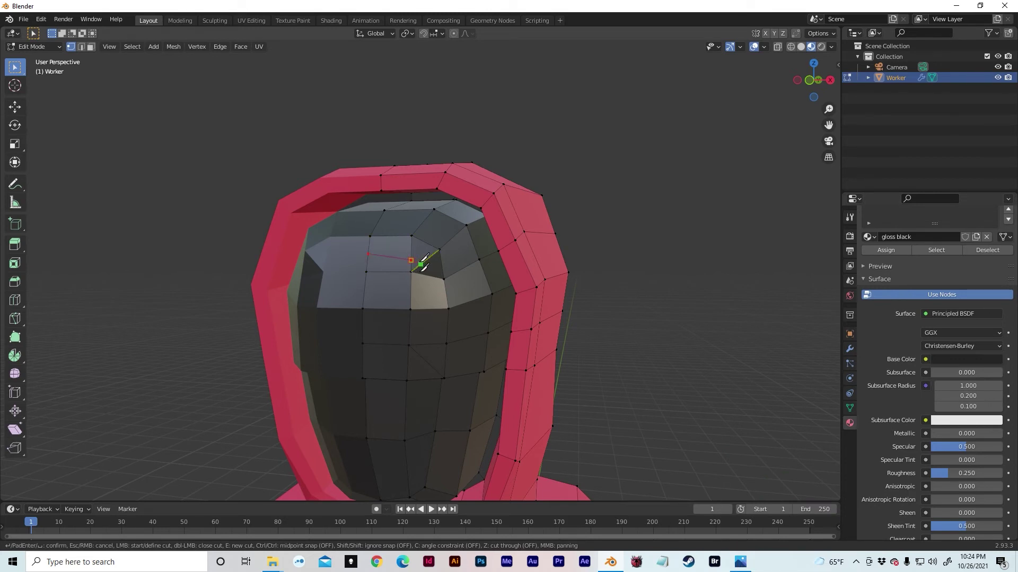
pyautogui.click(421, 265)
pyautogui.click(428, 275)
pyautogui.click(435, 309)
pyautogui.click(430, 344)
pyautogui.click(424, 360)
pyautogui.click(407, 366)
pyautogui.click(362, 370)
pyautogui.press('Return')
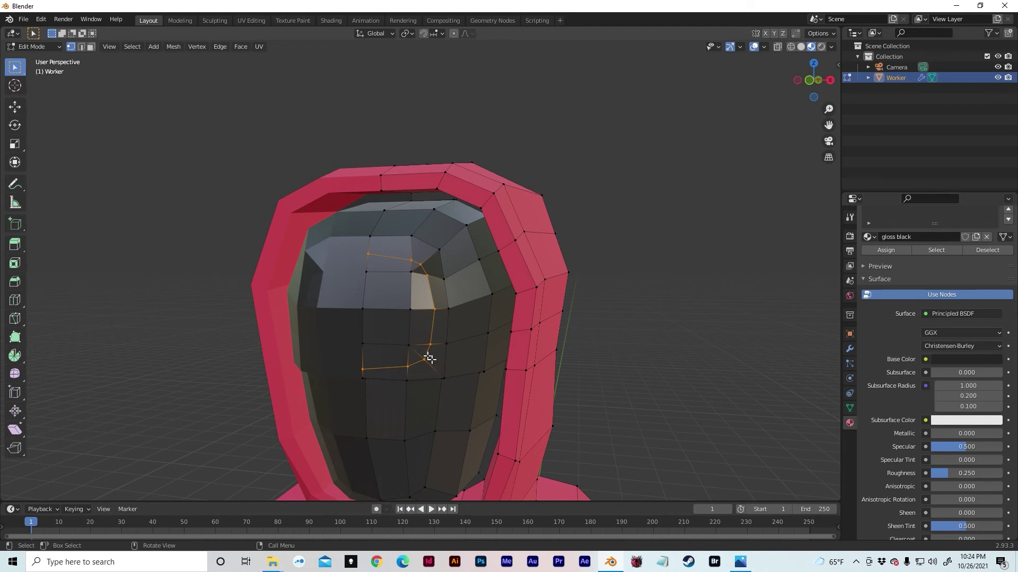
# Step: Bevel the knife-cut outline with one segment into a strip about 0.029 m wide
pyautogui.press('2')
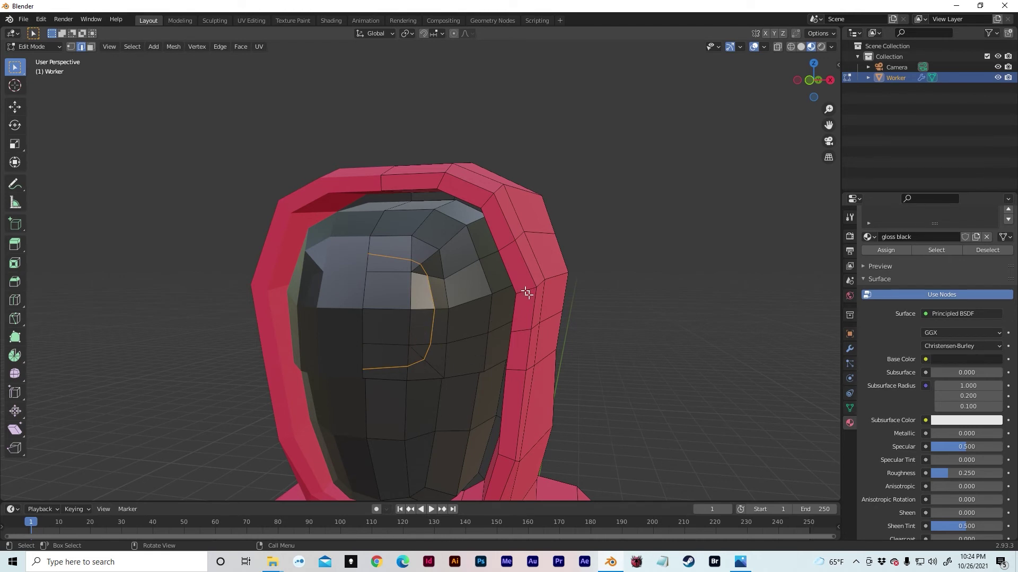
pyautogui.hotkey('ctrl', 'b')
pyautogui.scroll(-1, 540, 296)
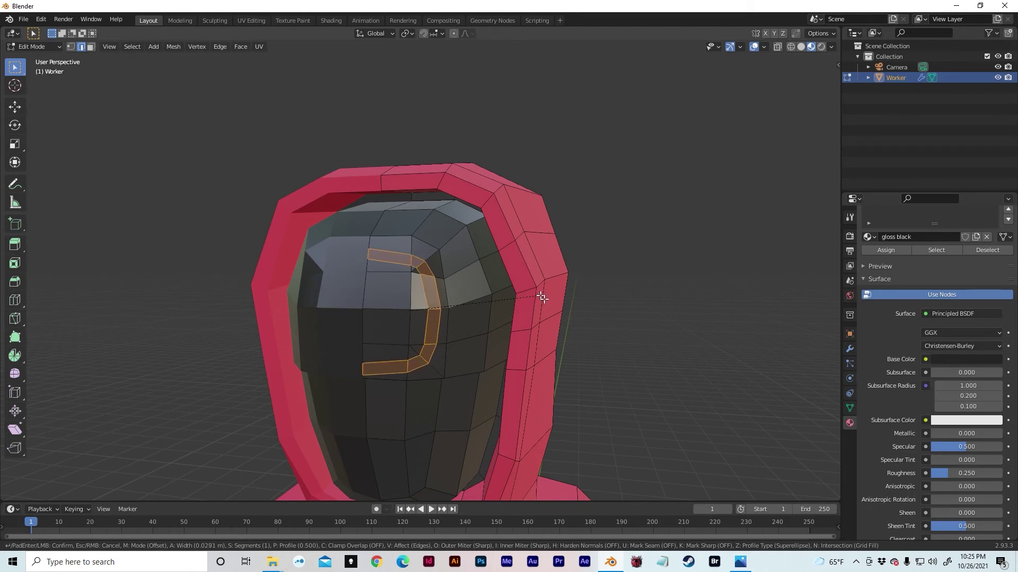
pyautogui.click(542, 298)
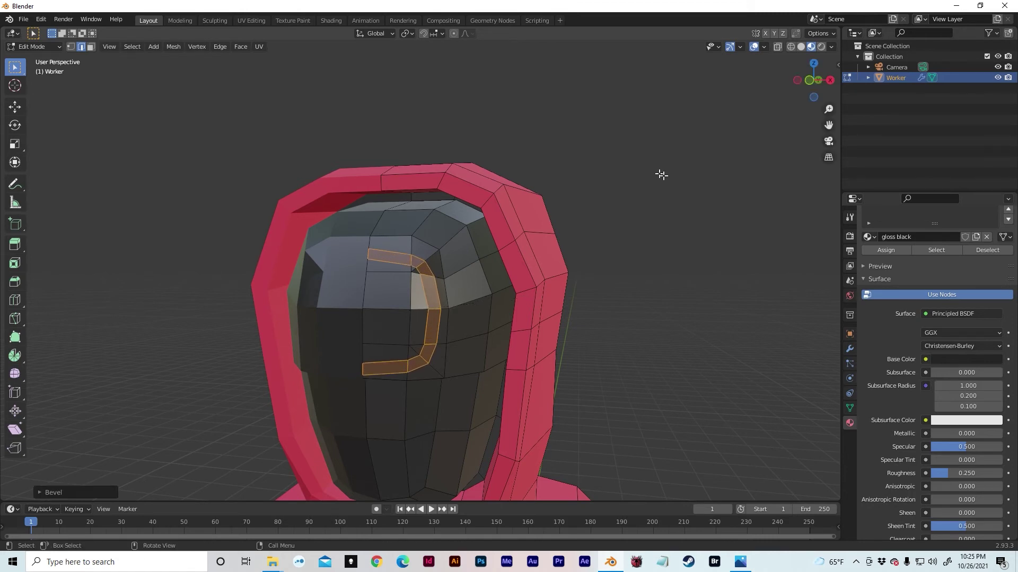
# Step: Extrude the beveled outline strip slightly outward from the face
pyautogui.click(809, 81)
pyautogui.scroll(4, 689, 218)
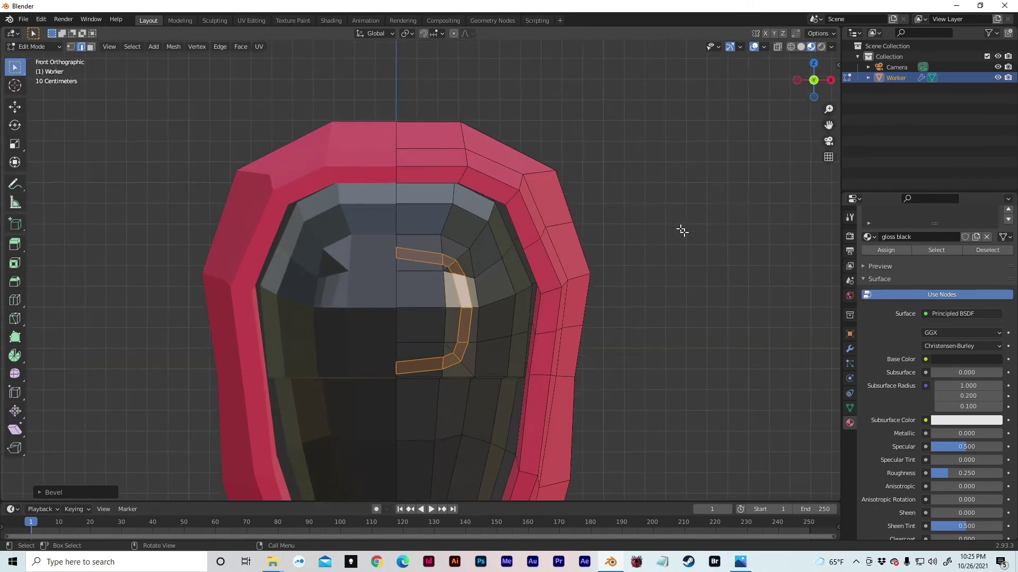
pyautogui.keyDown('shift'); pyautogui.moveTo(630, 256); pyautogui.dragTo(647, 214, button='middle'); pyautogui.keyUp('shift')
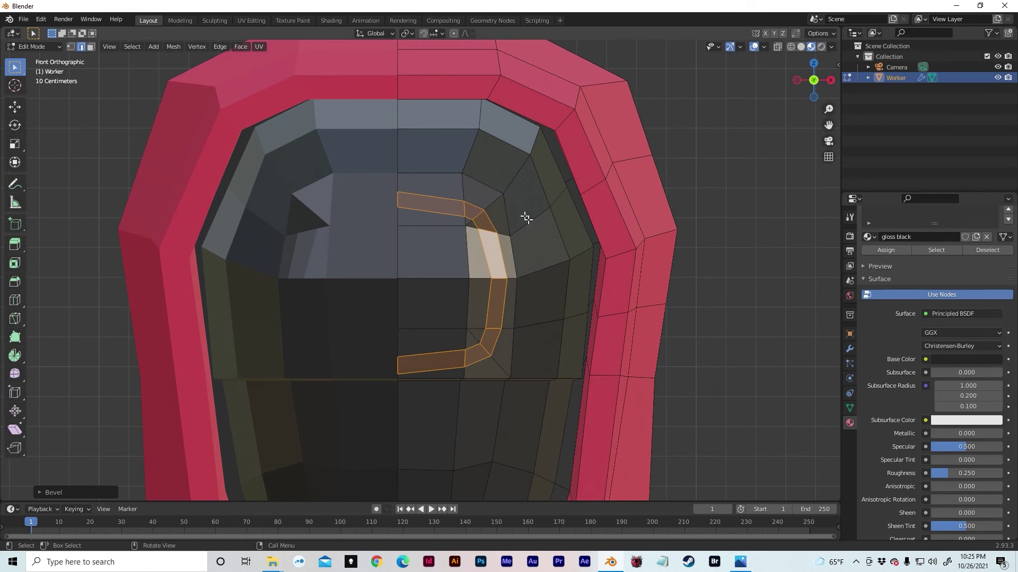
pyautogui.moveTo(522, 219)
pyautogui.mouseDown(button='middle')
pyautogui.moveTo(481, 234)
pyautogui.moveTo(531, 230)
pyautogui.moveTo(536, 218)
pyautogui.mouseUp(button='middle')
pyautogui.press('e')
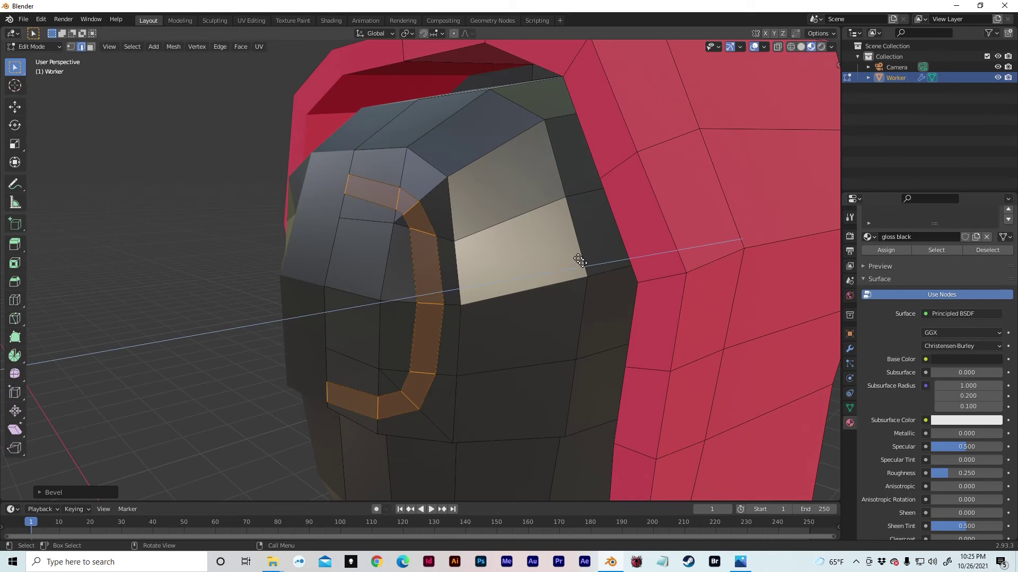
pyautogui.click(572, 259)
pyautogui.moveTo(572, 259); pyautogui.dragTo(604, 247, button='middle')
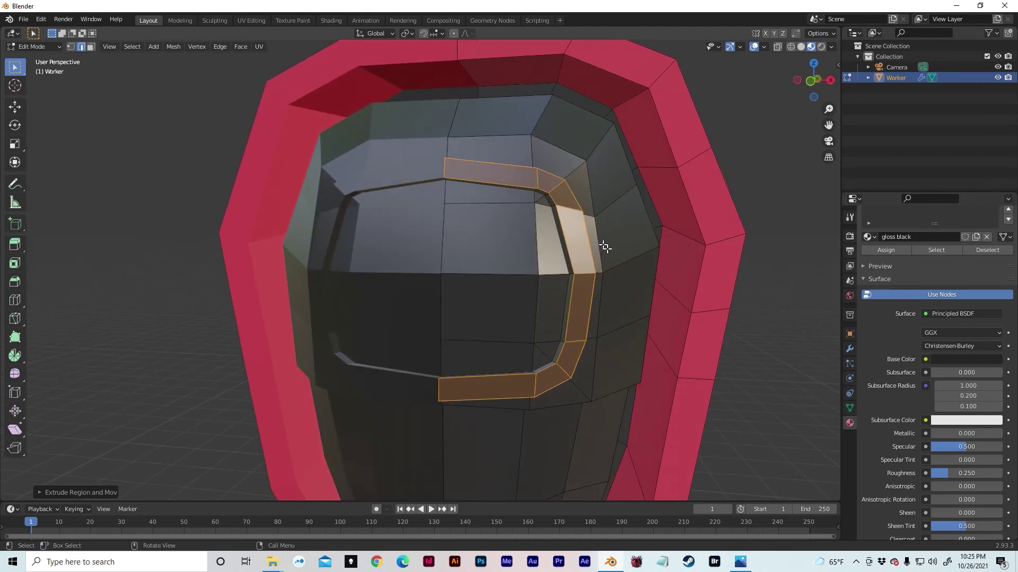
# Step: With X-ray on, raise the strip's upper bend vertices about 0.005 m along Z and check the outline in Object Mode
pyautogui.click(810, 87)
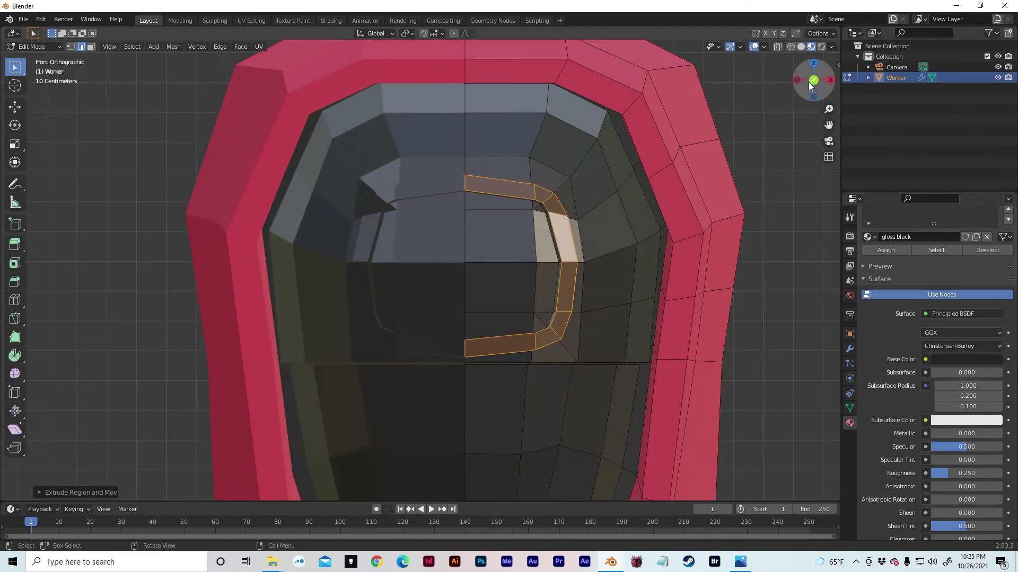
pyautogui.scroll(2, 647, 190)
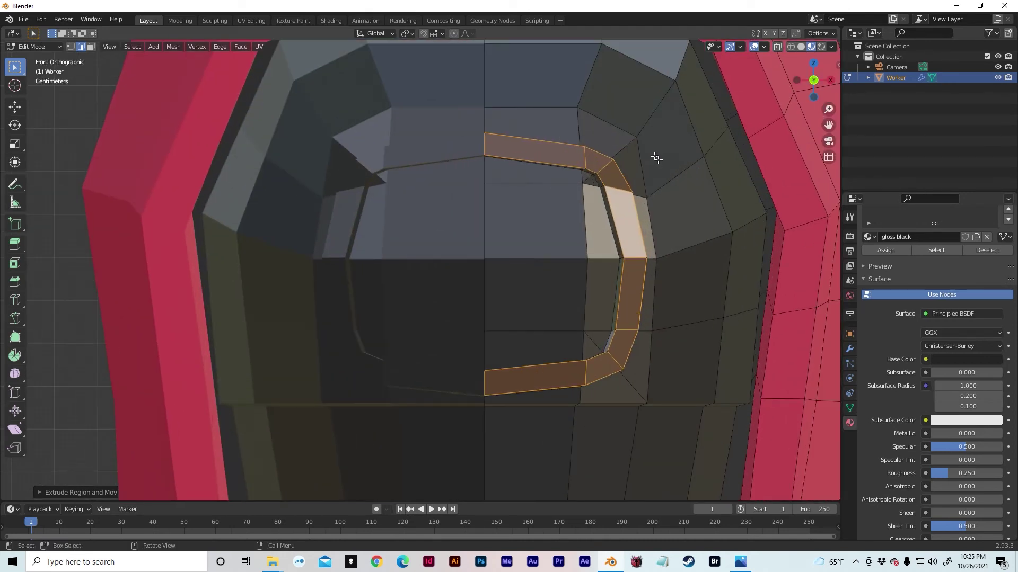
pyautogui.hotkey('alt', 'z')
pyautogui.press('1')
pyautogui.keyDown('shift'); pyautogui.moveTo(618, 158); pyautogui.dragTo(585, 174, button='middle'); pyautogui.keyUp('shift')
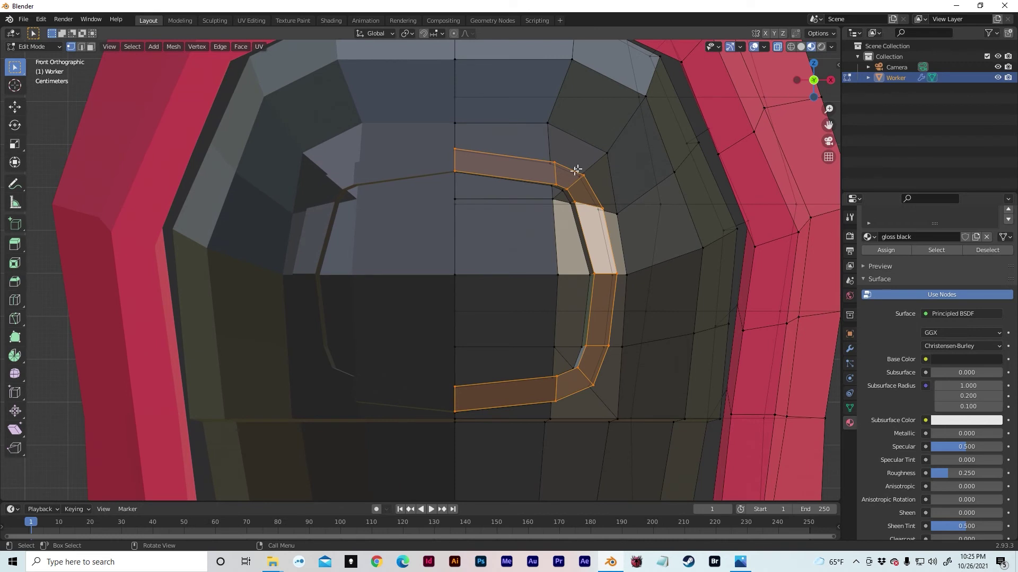
pyautogui.moveTo(525, 144); pyautogui.dragTo(562, 193)
pyautogui.press('g')
pyautogui.press('z')
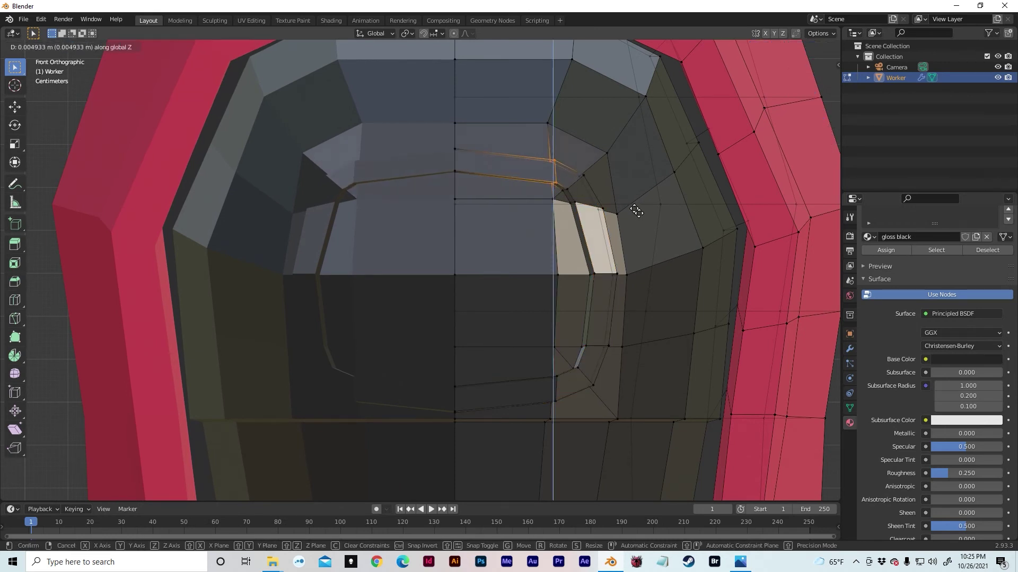
pyautogui.click(636, 210)
pyautogui.moveTo(594, 195); pyautogui.dragTo(546, 329, button='middle')
pyautogui.scroll(-3, 518, 218)
pyautogui.moveTo(539, 279); pyautogui.dragTo(571, 273, button='middle')
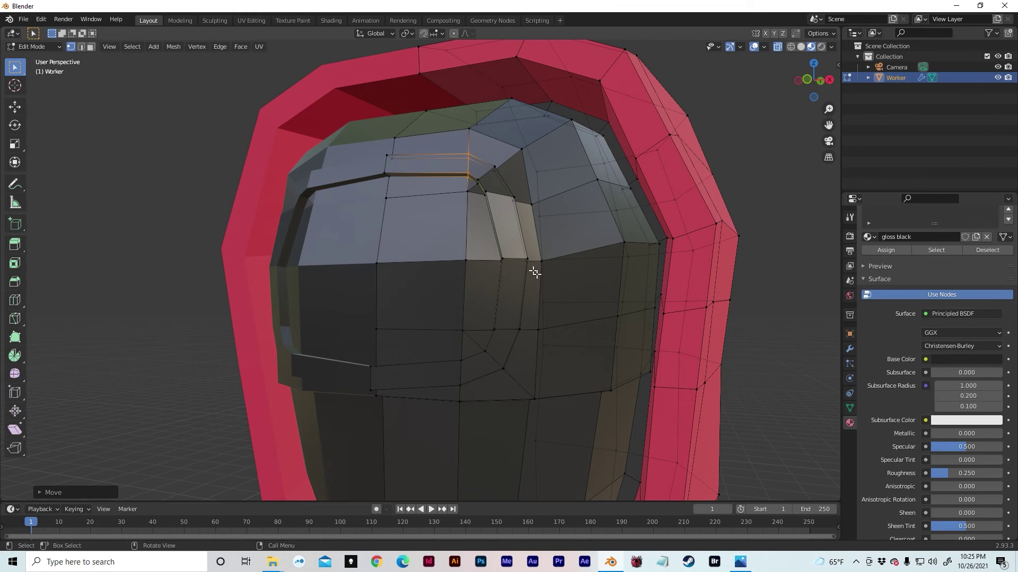
pyautogui.press('Tab')
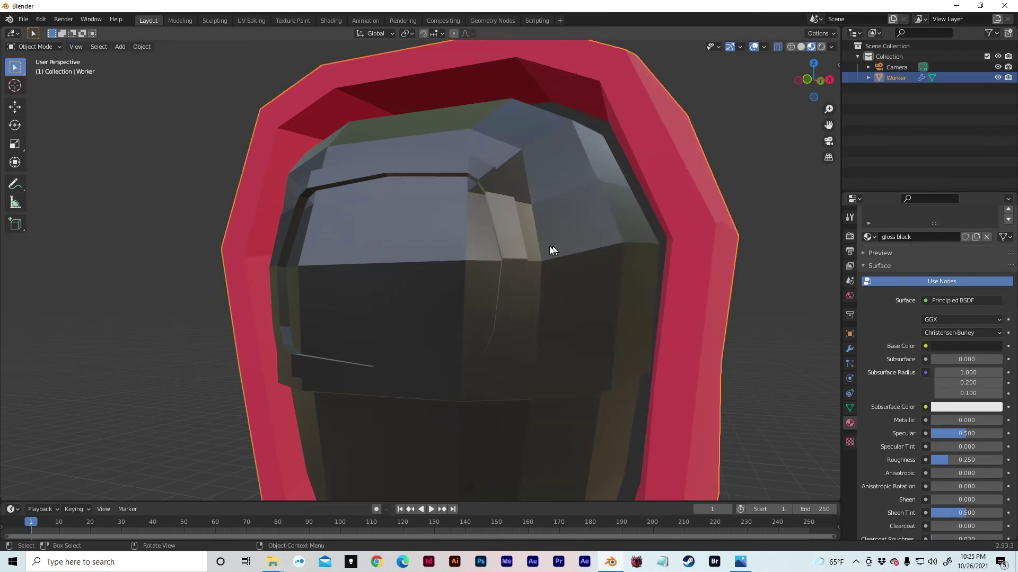
pyautogui.moveTo(539, 237); pyautogui.dragTo(552, 222, button='middle')
pyautogui.press('Tab')
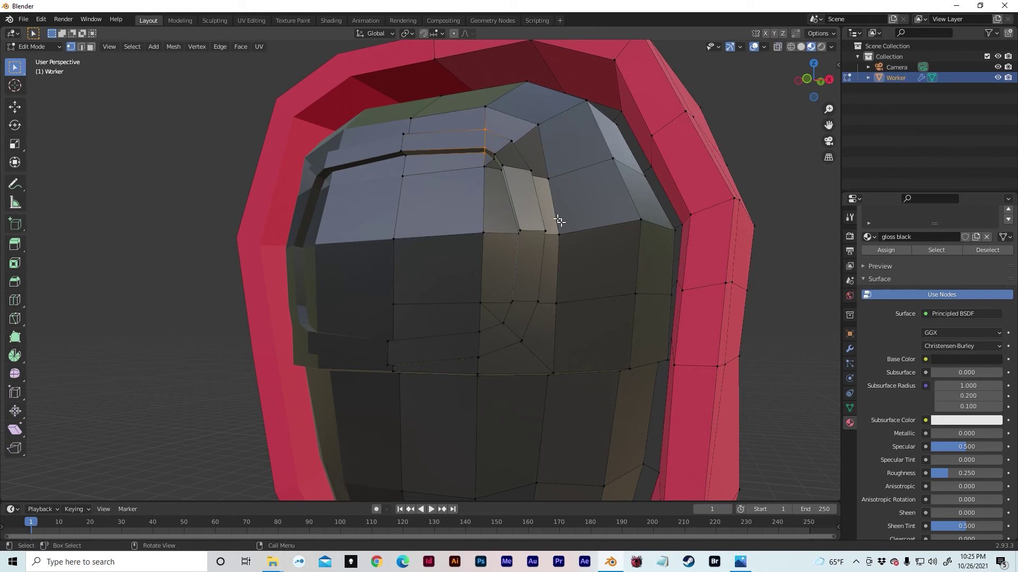
# Step: Select the front and side face loops of the raised outline strip
pyautogui.press('3')
pyautogui.keyDown('alt'); pyautogui.click(506, 150); pyautogui.keyUp('alt')
pyautogui.moveTo(507, 150); pyautogui.dragTo(450, 189, button='middle')
pyautogui.keyDown('alt'); pyautogui.click(330, 231); pyautogui.keyUp('alt')
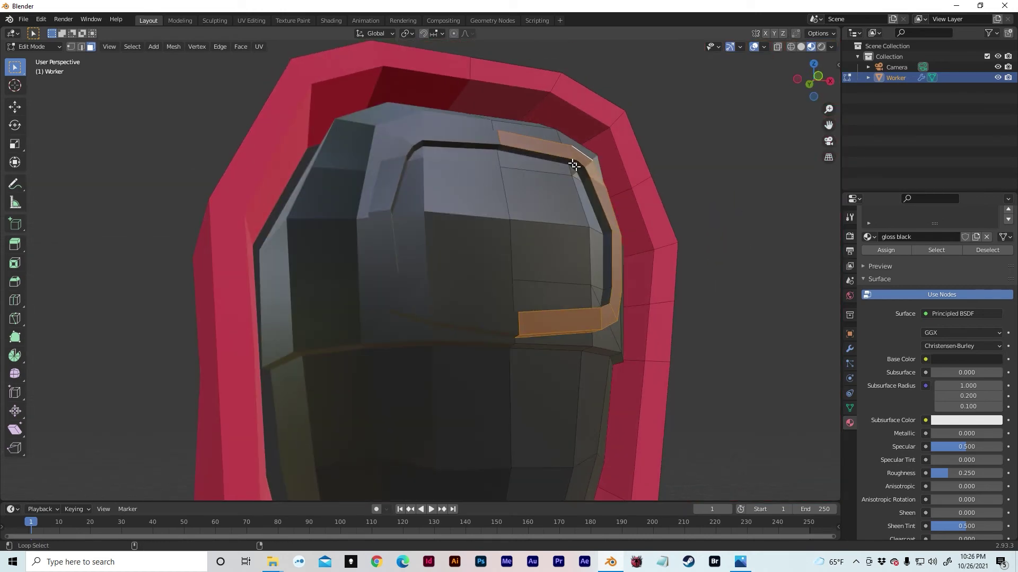
pyautogui.keyDown('alt'); pyautogui.click(574, 165); pyautogui.keyUp('alt')
pyautogui.moveTo(574, 165); pyautogui.dragTo(561, 243, button='middle')
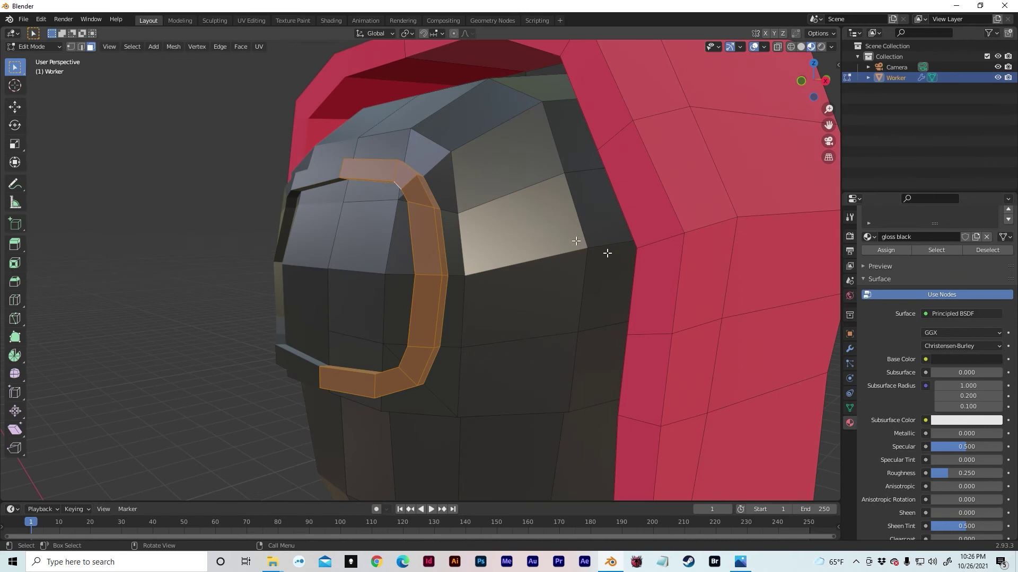
pyautogui.moveTo(638, 334); pyautogui.dragTo(695, 306, button='middle')
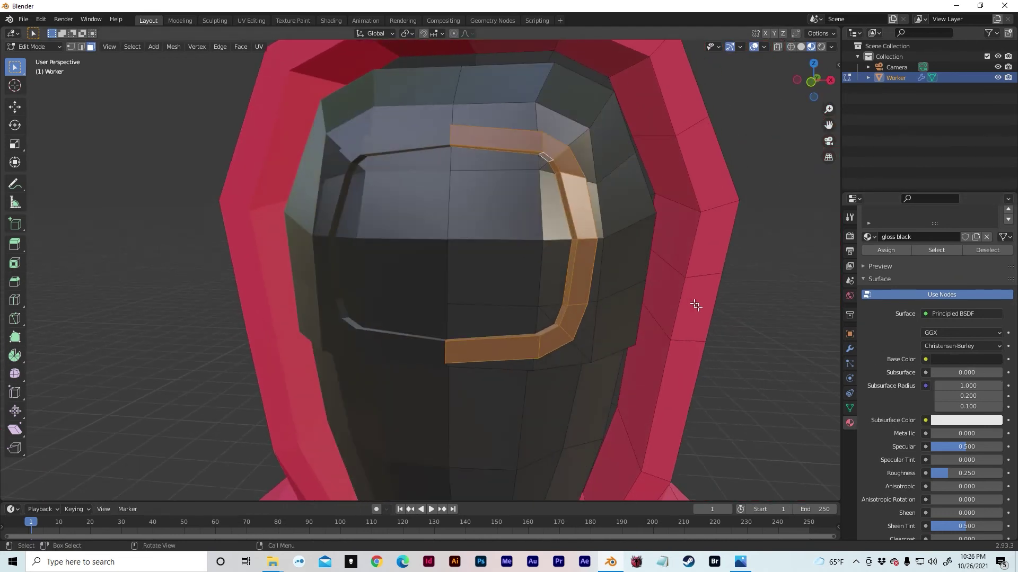
# Step: Create a new material named white, assign it to the selected outline faces, and clear the selection
pyautogui.scroll(3, 929, 269)
pyautogui.click(1009, 235)
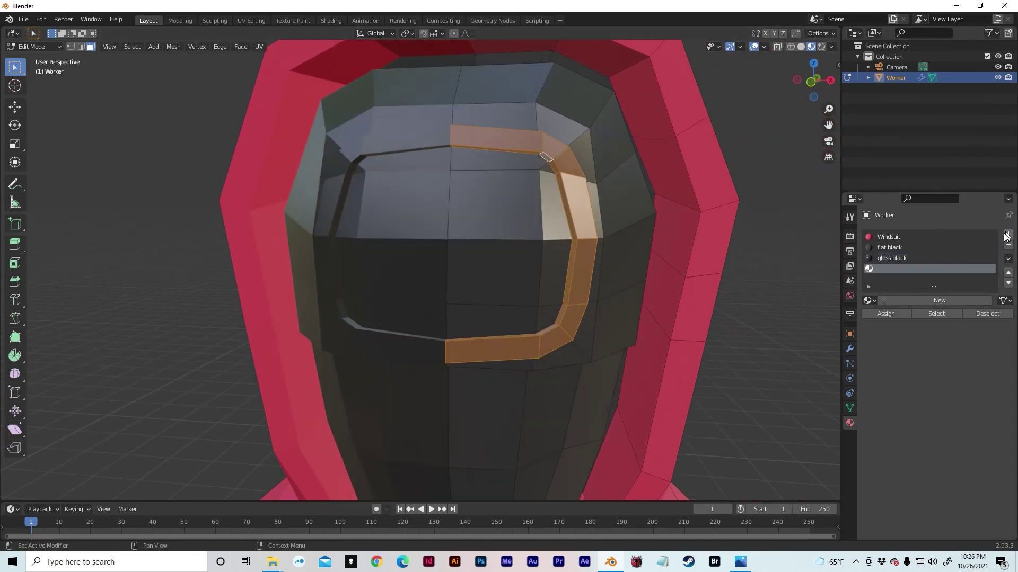
pyautogui.click(882, 298)
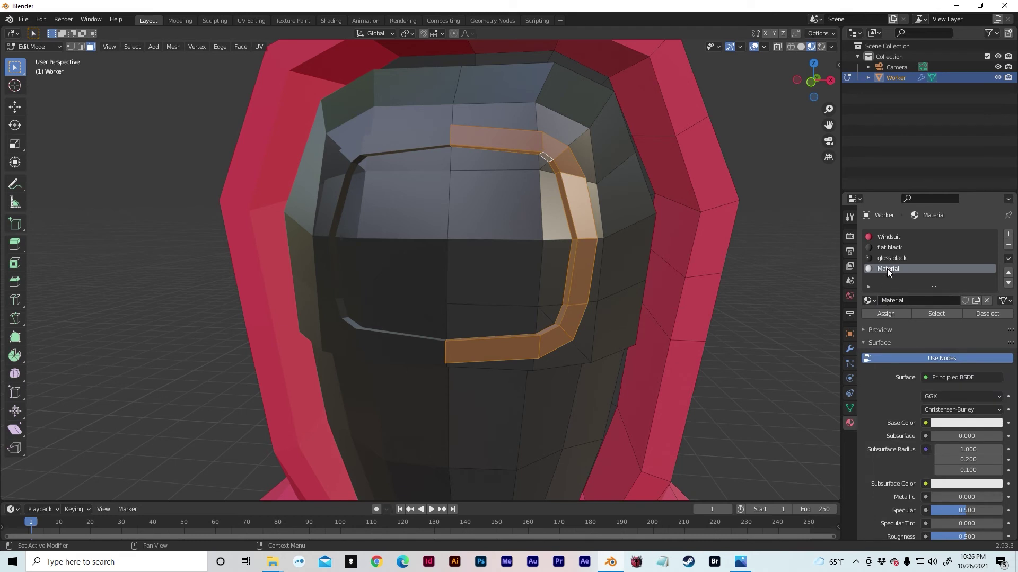
pyautogui.write('white')
pyautogui.press('Return')
pyautogui.click(886, 313)
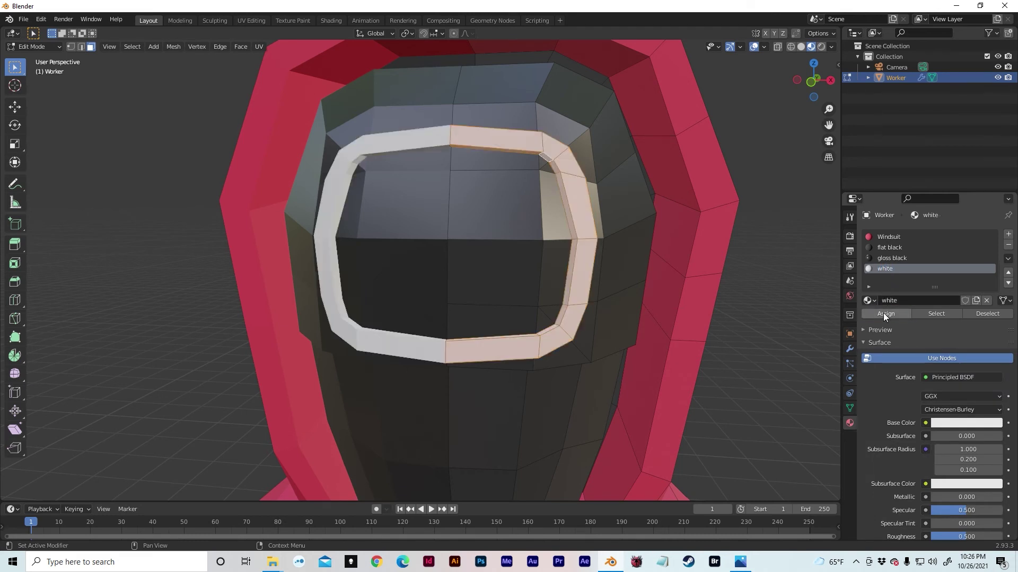
pyautogui.hotkey('alt', 'a')
pyautogui.scroll(-5, 756, 317)
pyautogui.scroll(-2, 770, 338)
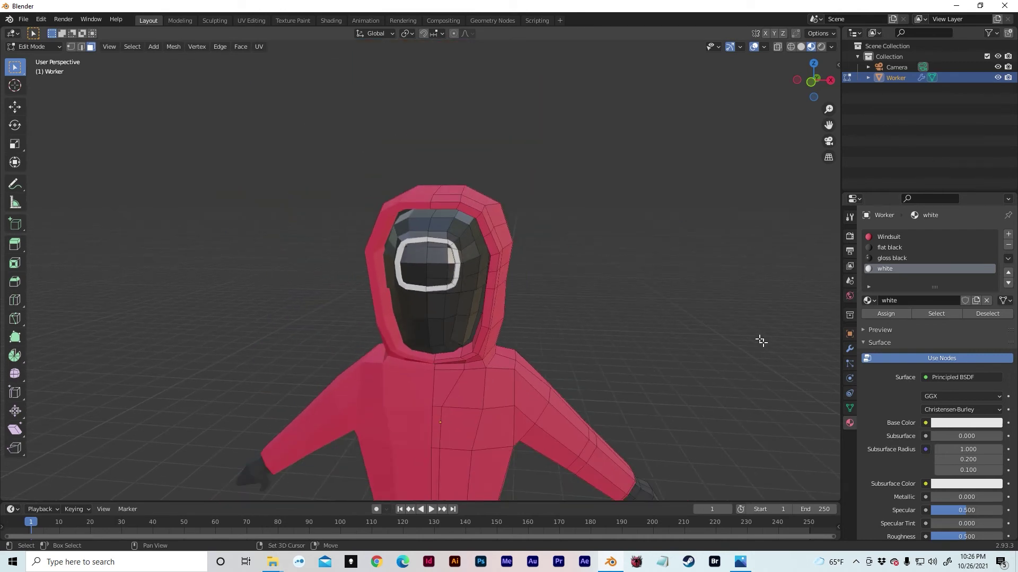
# Step: With proportional editing, move the front belt face about 0.14 m along X and scale it to about 0.7 along X
pyautogui.keyDown('shift'); pyautogui.moveTo(762, 341); pyautogui.dragTo(806, 226, button='middle'); pyautogui.keyUp('shift')
pyautogui.moveTo(805, 264); pyautogui.dragTo(818, 245, button='middle')
pyautogui.keyDown('shift'); pyautogui.moveTo(768, 316); pyautogui.dragTo(386, 255, button='middle'); pyautogui.keyUp('shift')
pyautogui.scroll(-4, 740, 234)
pyautogui.scroll(2, 384, 261)
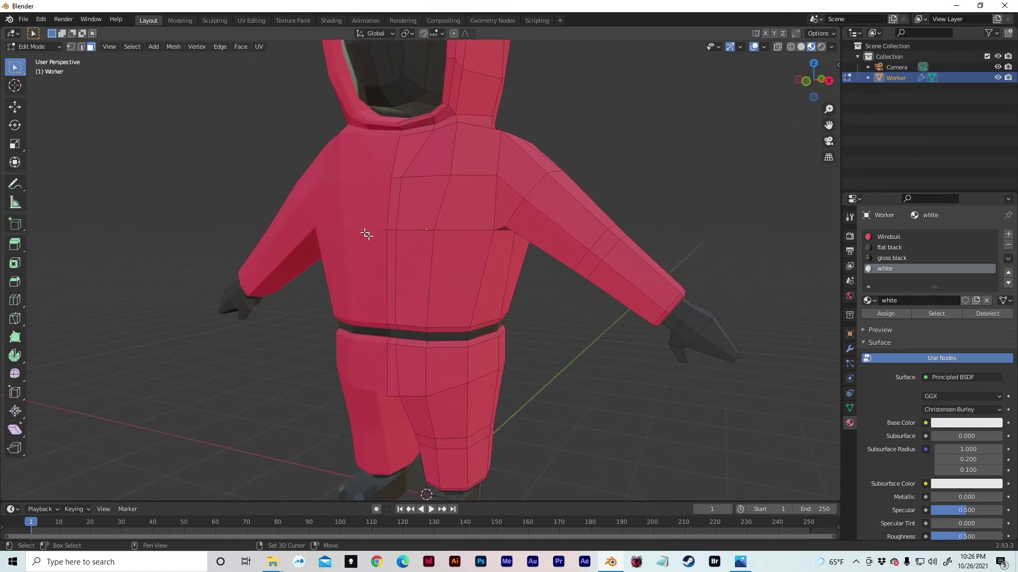
pyautogui.keyDown('shift'); pyautogui.moveTo(366, 233); pyautogui.dragTo(352, 193, button='middle'); pyautogui.keyUp('shift')
pyautogui.moveTo(357, 159); pyautogui.dragTo(393, 159, button='middle')
pyautogui.scroll(2, 414, 307)
pyautogui.moveTo(418, 302); pyautogui.dragTo(386, 312, button='middle')
pyautogui.click(396, 304)
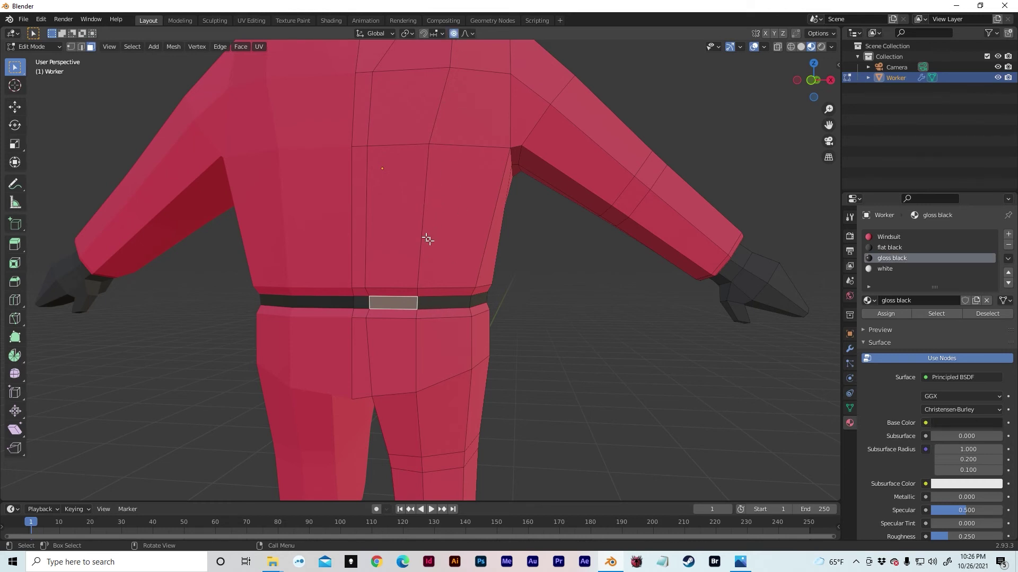
pyautogui.press('g')
pyautogui.press('x')
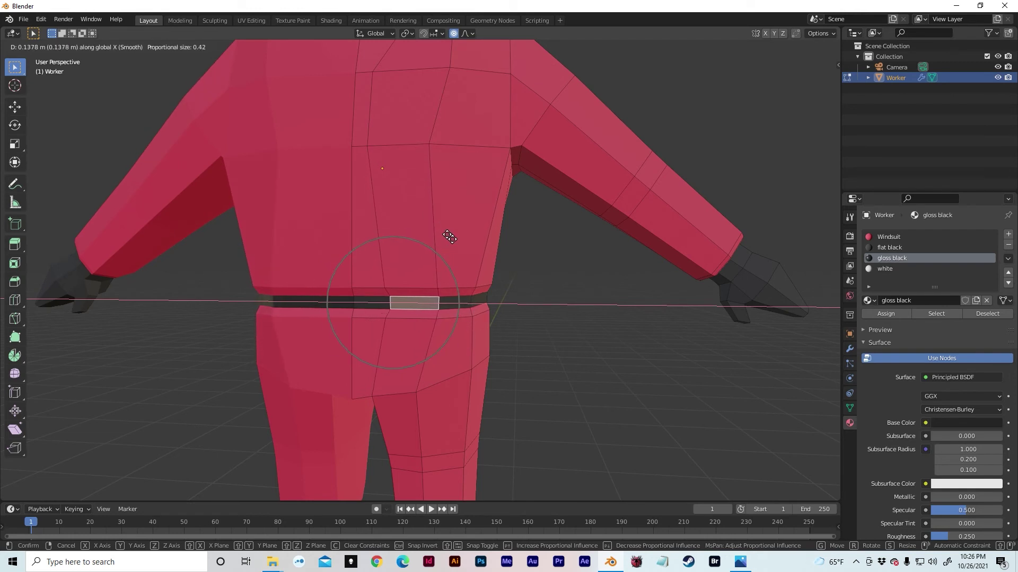
pyautogui.click(449, 235)
pyautogui.press('s')
pyautogui.press('x')
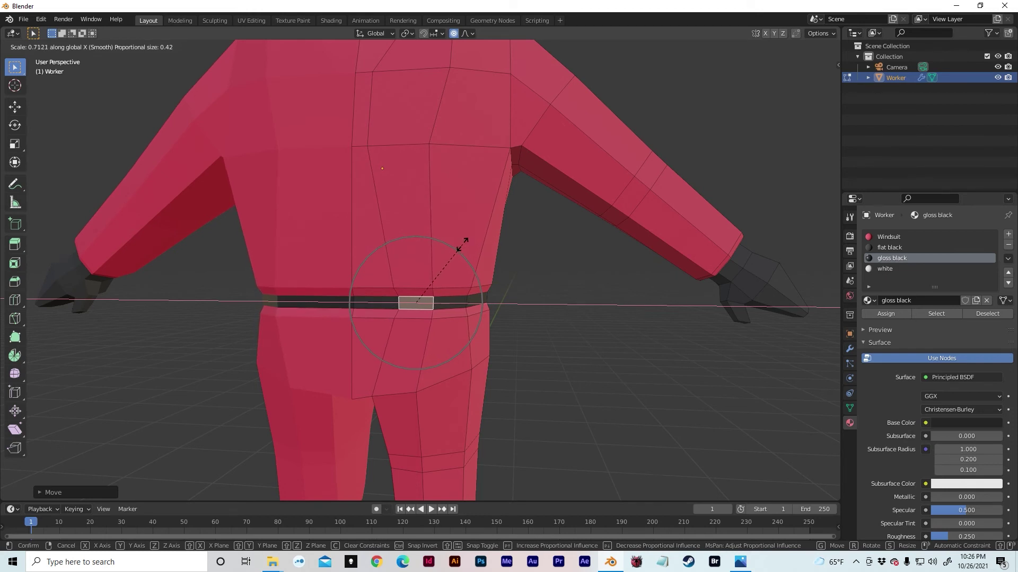
pyautogui.click(468, 245)
# Step: With proportional editing, shift the rear belt face slightly along X and scale it to about 0.7 along X
pyautogui.moveTo(512, 268); pyautogui.dragTo(409, 312, button='middle')
pyautogui.scroll(2, 453, 286)
pyautogui.click(449, 268)
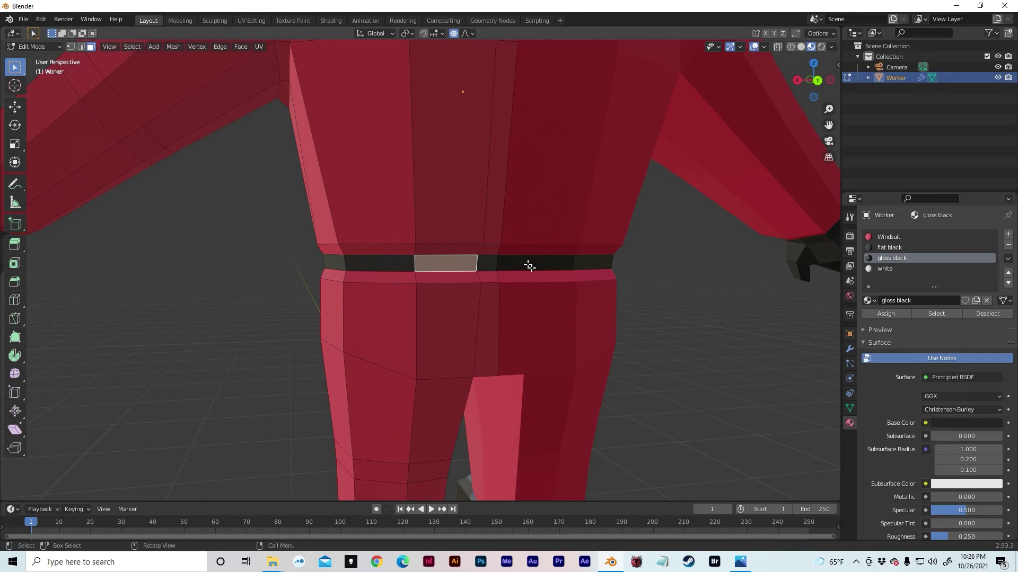
pyautogui.press('g')
pyautogui.press('x')
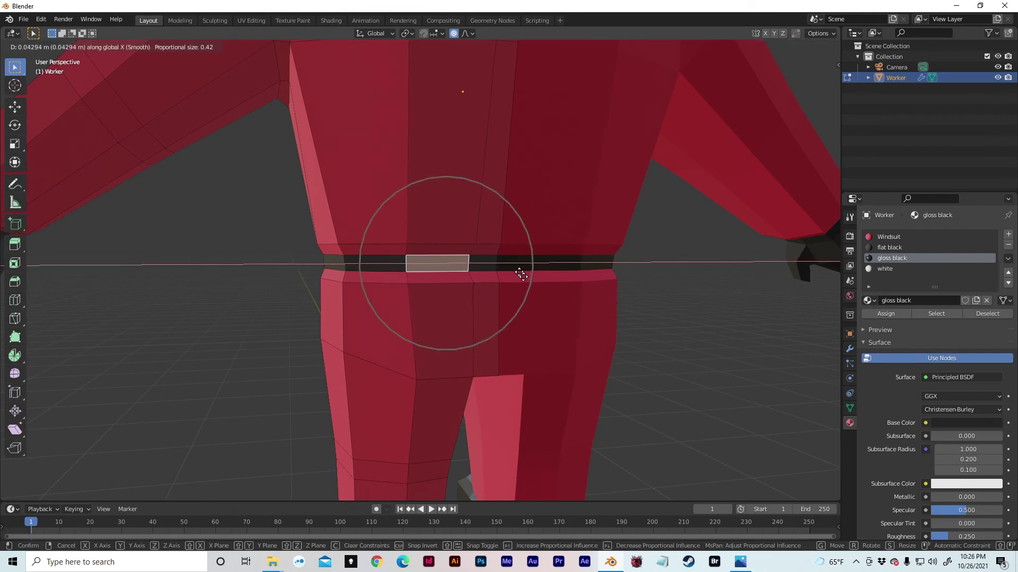
pyautogui.click(514, 274)
pyautogui.press('s')
pyautogui.press('x')
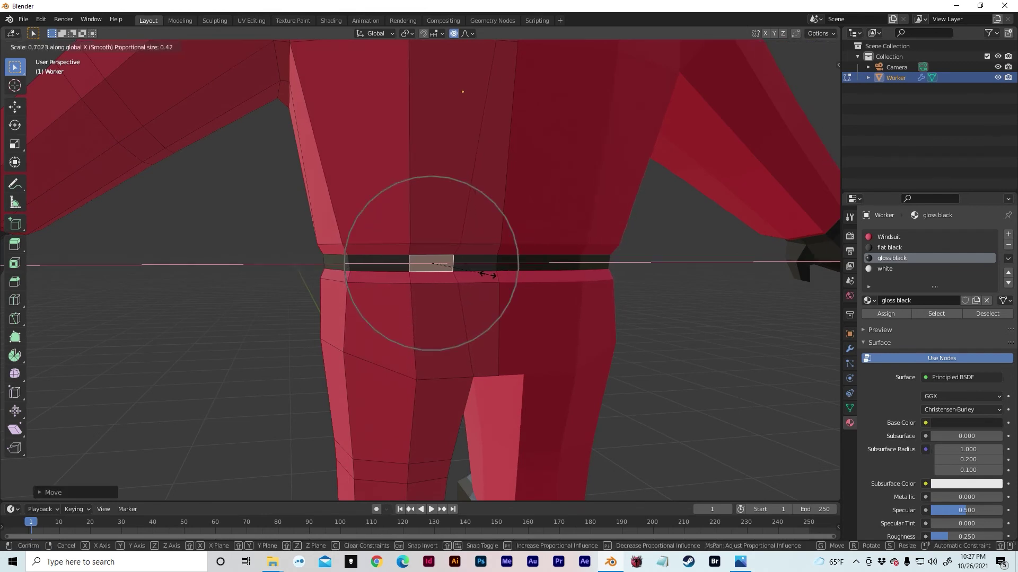
pyautogui.click(496, 278)
# Step: Assign the Windsuit material to the narrowed front belt face to leave a red gap in the belt
pyautogui.moveTo(513, 281); pyautogui.dragTo(670, 275, button='middle')
pyautogui.click(435, 262)
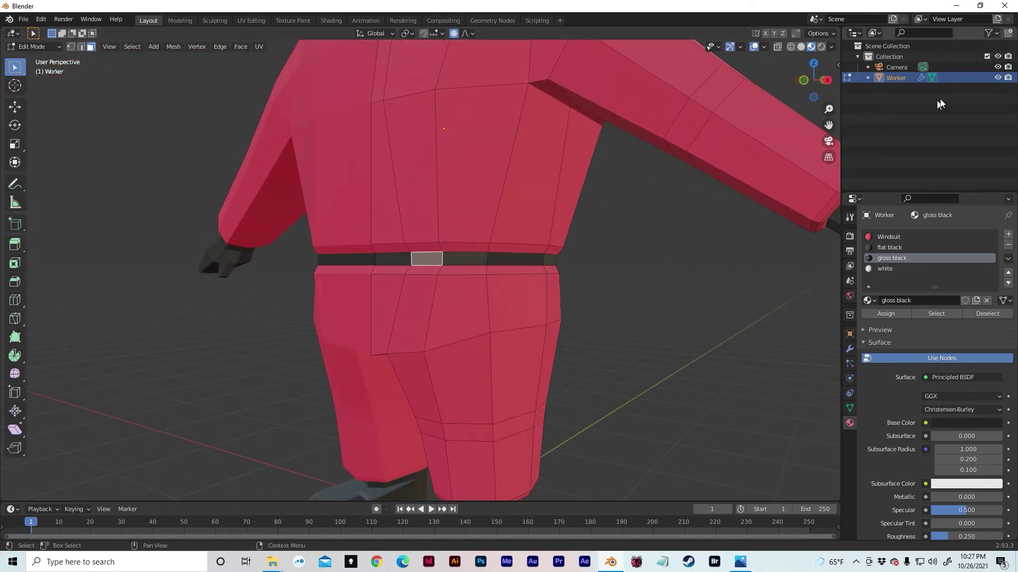
pyautogui.click(885, 236)
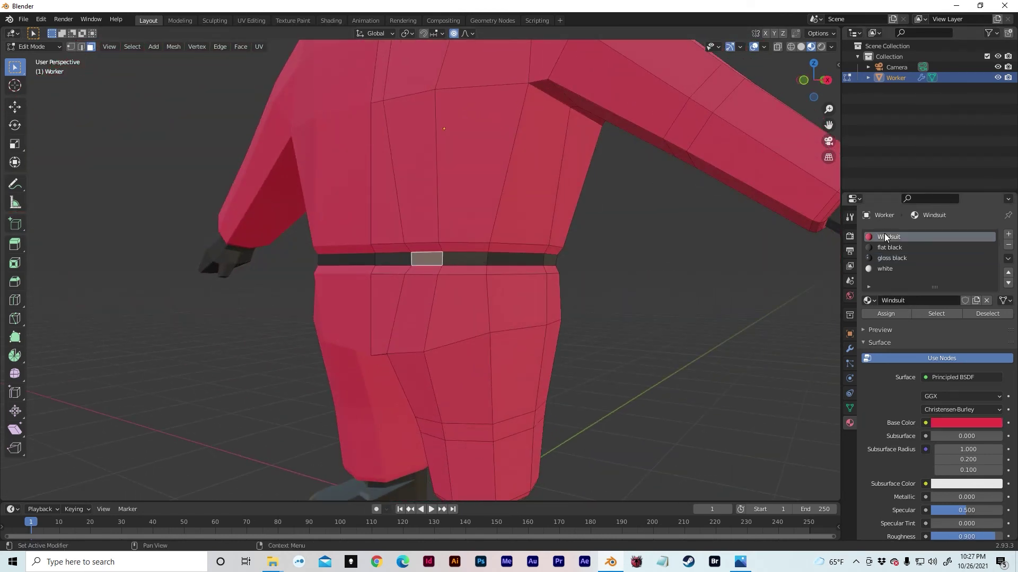
pyautogui.click(890, 313)
pyautogui.moveTo(594, 290); pyautogui.dragTo(668, 302, button='middle')
pyautogui.moveTo(479, 265); pyautogui.dragTo(440, 294, button='middle')
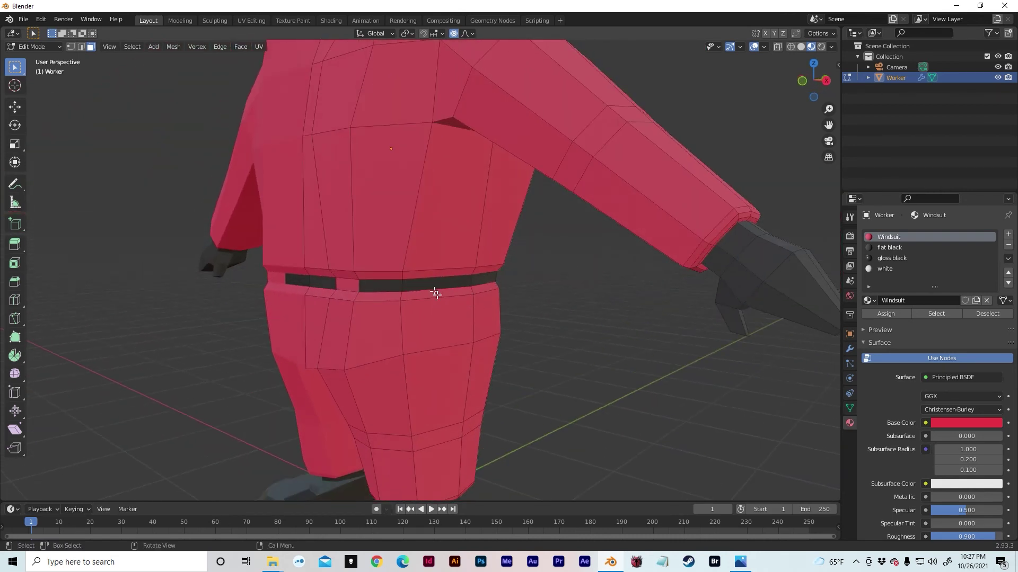
# Step: Scale the two side belt faces to about 0.9 along Y and move them slightly inward along X
pyautogui.click(430, 287)
pyautogui.keyDown('shift'); pyautogui.click(483, 283); pyautogui.keyUp('shift')
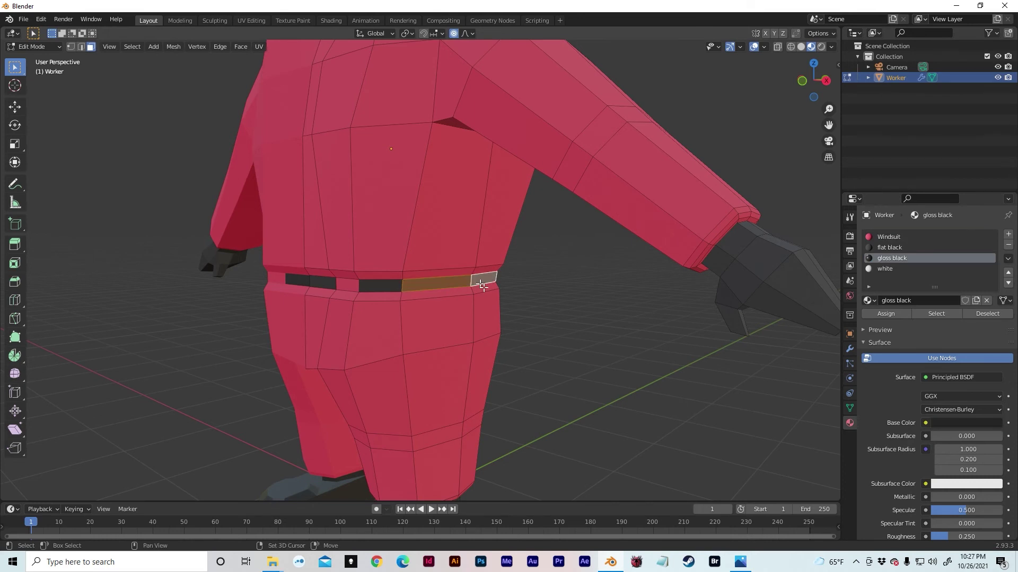
pyautogui.press('s')
pyautogui.press('y')
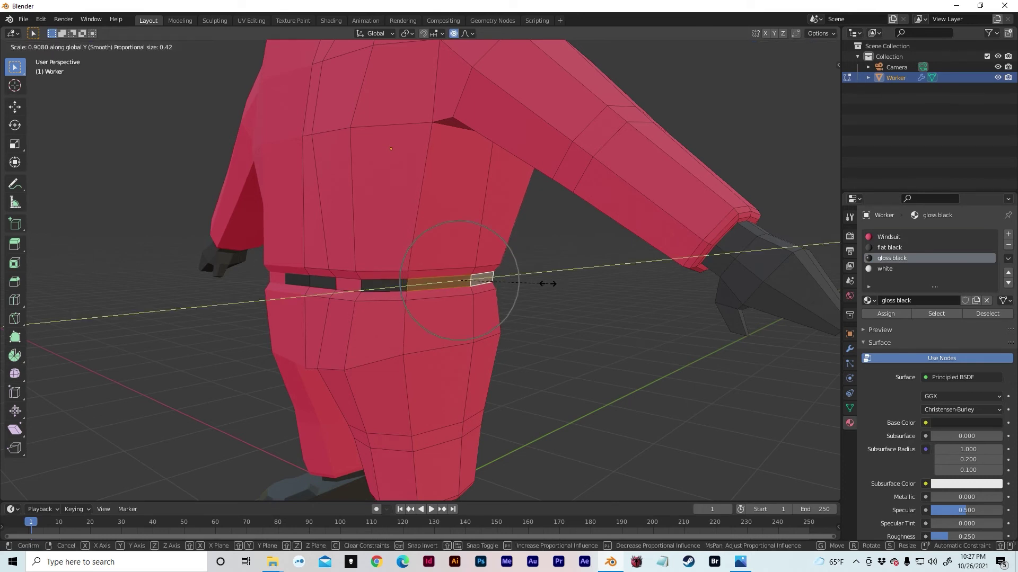
pyautogui.click(541, 288)
pyautogui.moveTo(541, 289); pyautogui.dragTo(592, 291, button='middle')
pyautogui.press('g')
pyautogui.press('x')
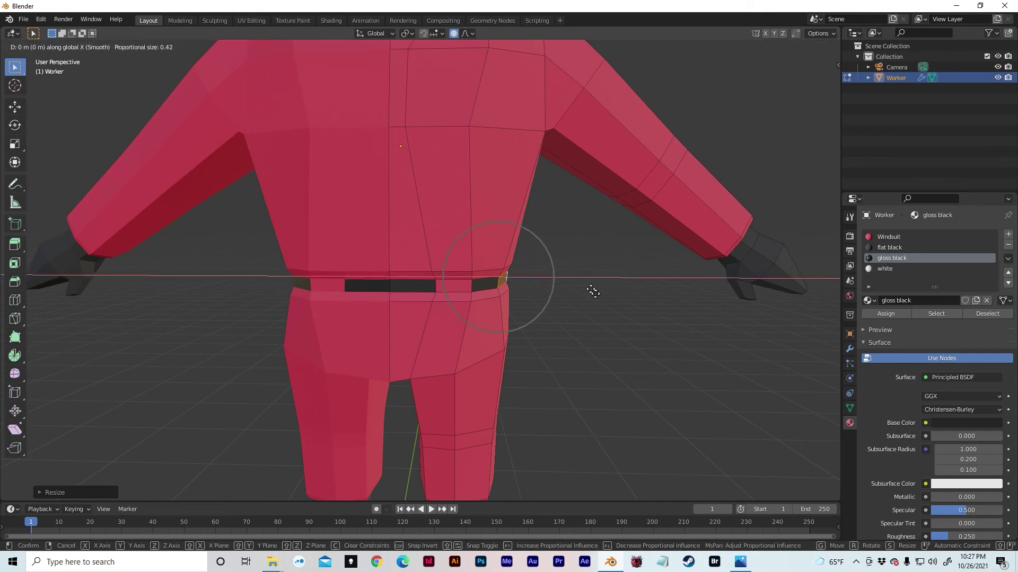
pyautogui.click(588, 294)
# Step: Move the red front belt face along X with proportional editing and check the whole belt in Object Mode
pyautogui.click(459, 285)
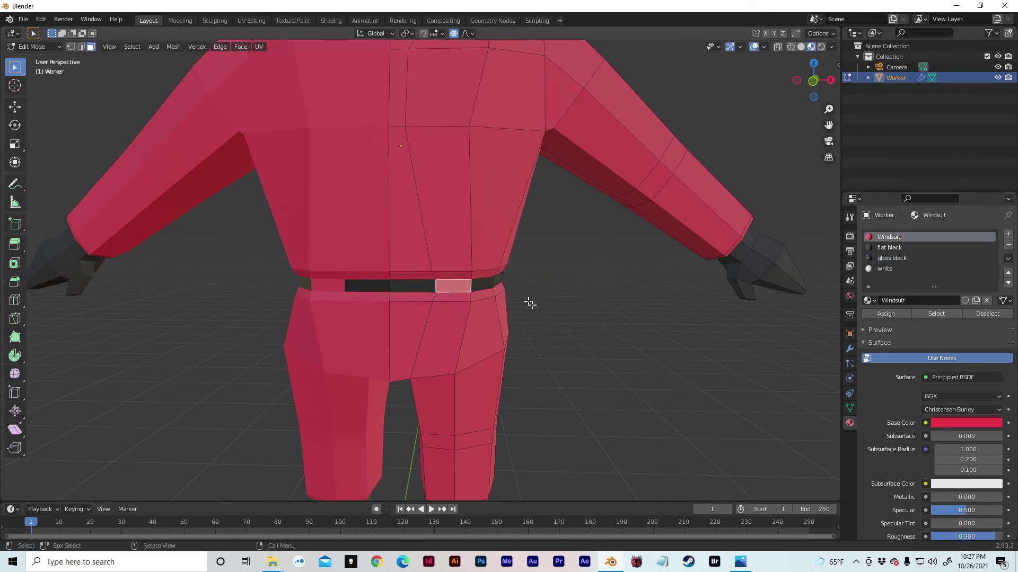
pyautogui.press('g')
pyautogui.press('x')
pyautogui.scroll(2, 552, 295)
pyautogui.click(546, 298)
pyautogui.moveTo(545, 297); pyautogui.dragTo(205, 322, button='middle')
pyautogui.scroll(-3, 285, 285)
pyautogui.scroll(-4, 491, 354)
pyautogui.press('Tab')
pyautogui.scroll(4, 234, 321)
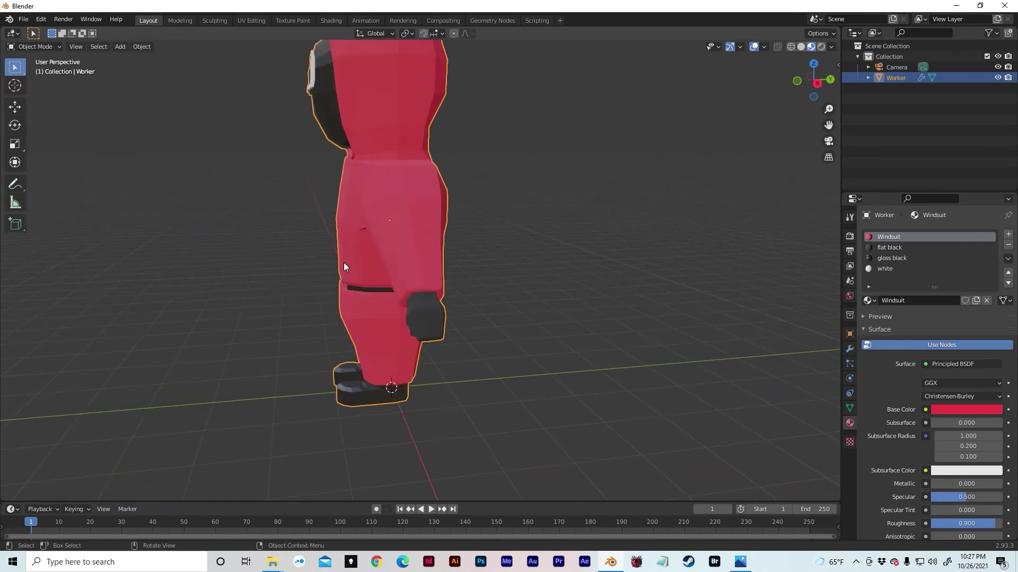
# Step: In vertex mode, lower the selected shoulder vertices about 0.06 m along Z with proportional editing
pyautogui.press('Tab')
pyautogui.moveTo(344, 267); pyautogui.dragTo(381, 311, button='middle')
pyautogui.press('1')
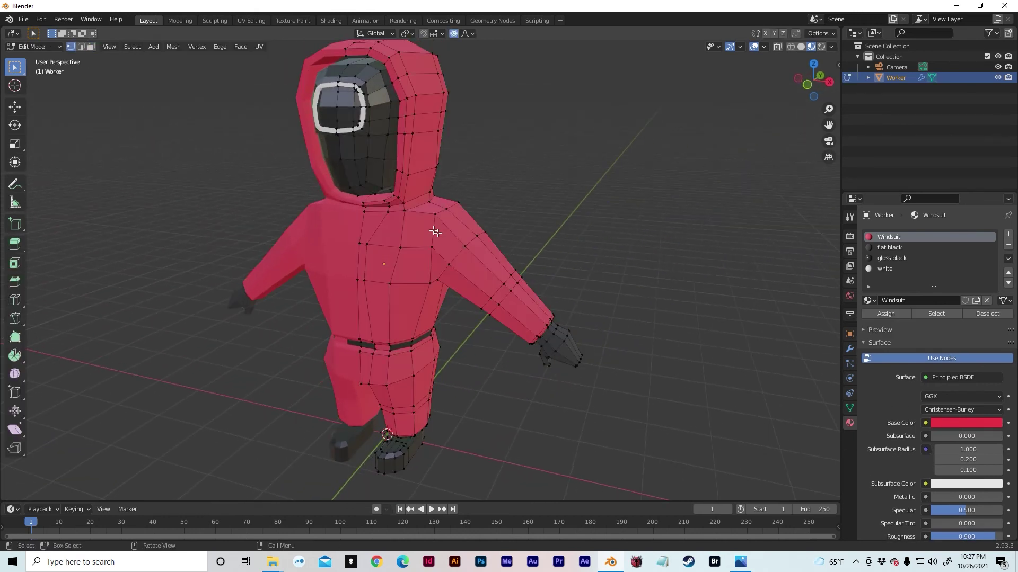
pyautogui.moveTo(436, 222); pyautogui.dragTo(325, 205, button='middle')
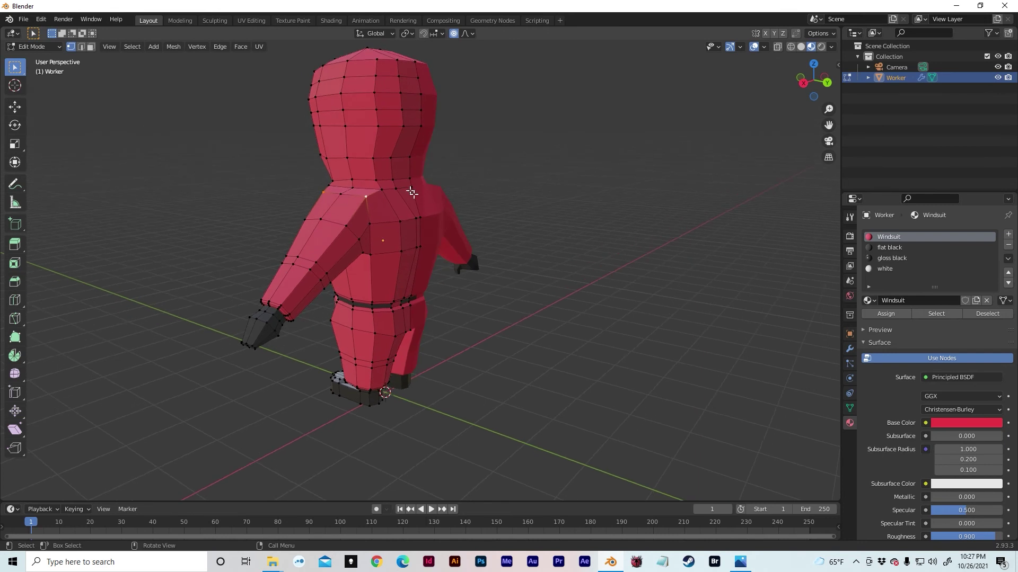
pyautogui.press('g')
pyautogui.press('z')
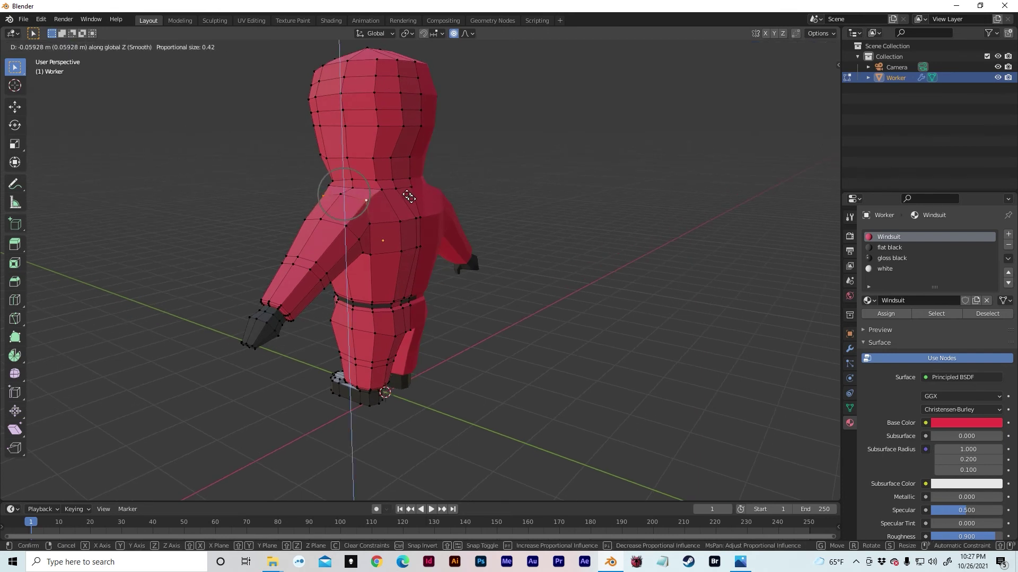
pyautogui.click(409, 197)
pyautogui.moveTo(408, 197); pyautogui.dragTo(440, 207, button='middle')
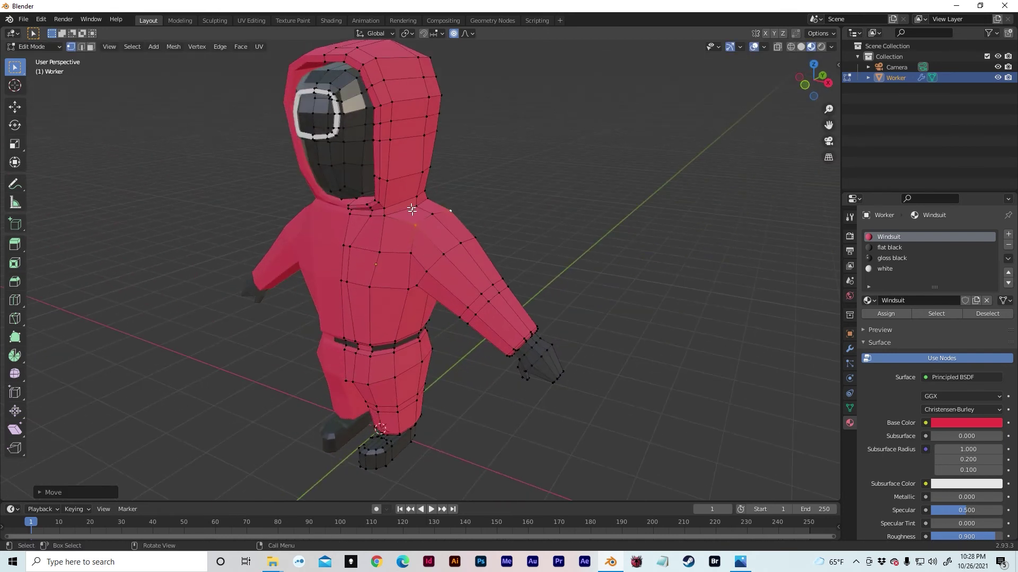
# Step: Move the front shoulder edge beside the neck along Z, and check the deselected worker in Object Mode
pyautogui.press('2')
pyautogui.moveTo(401, 222); pyautogui.dragTo(550, 158, button='middle')
pyautogui.press('g')
pyautogui.press('z')
pyautogui.click(468, 206)
pyautogui.scroll(4, 550, 157)
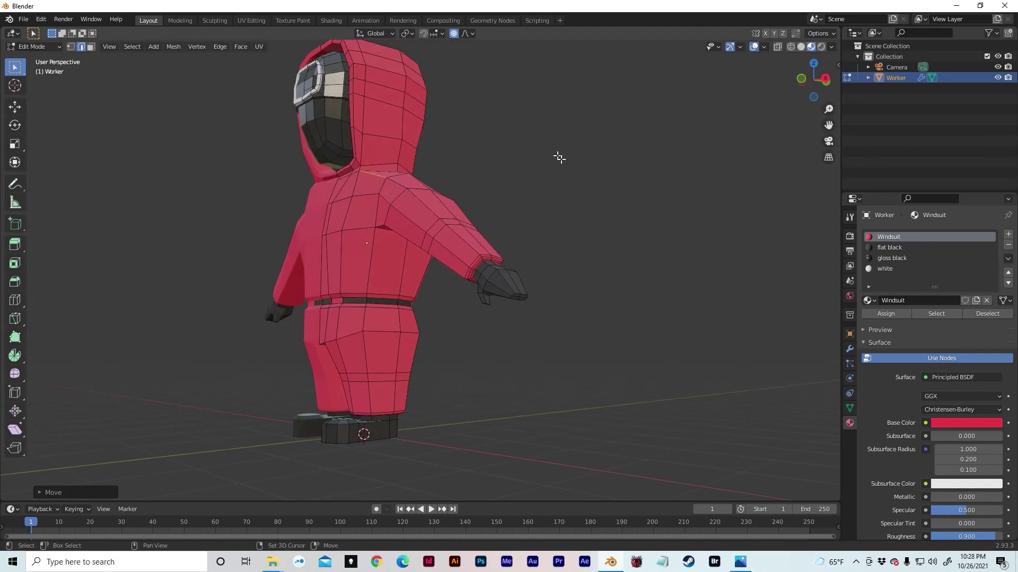
pyautogui.moveTo(546, 158); pyautogui.dragTo(521, 295, button='middle')
pyautogui.scroll(-3, 515, 177)
pyautogui.press('Tab')
pyautogui.click(592, 260)
pyautogui.moveTo(592, 260); pyautogui.dragTo(591, 286, button='middle')
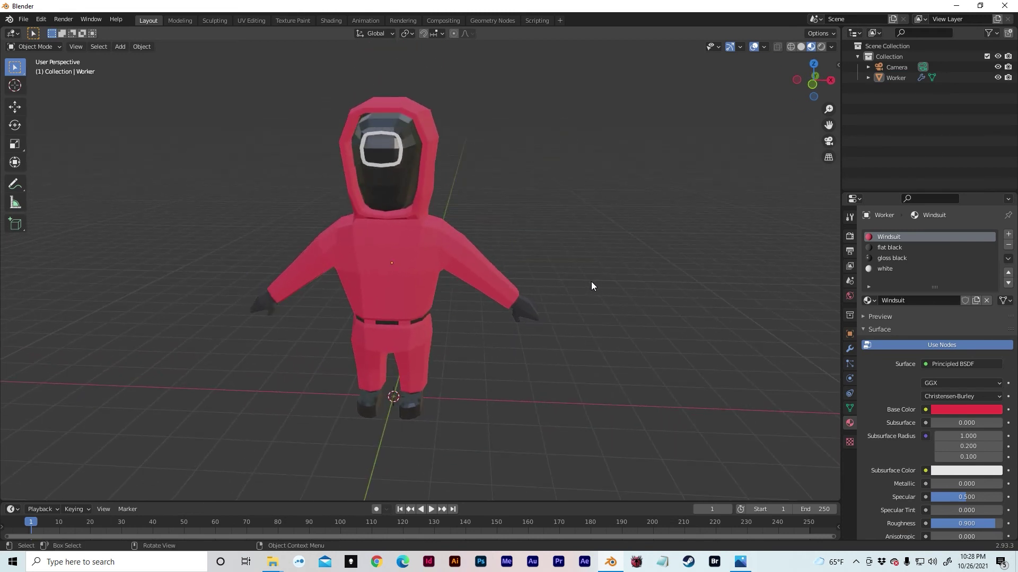
# Step: Add a plane under the worker and scale it up to at least 14 times its size as a floor
pyautogui.hotkey('shift', 'a')
pyautogui.moveTo(593, 286)
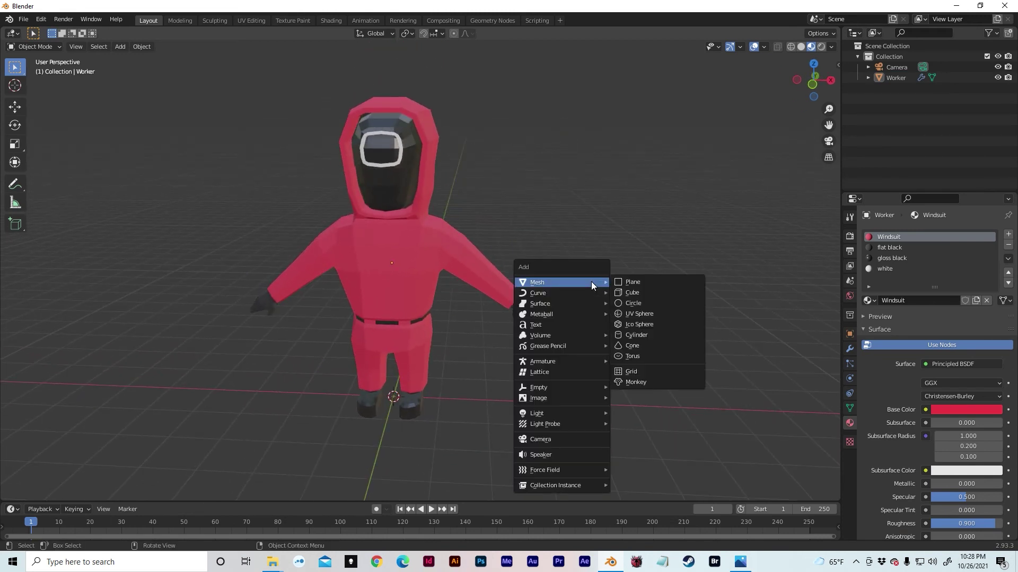
pyautogui.click(634, 285)
pyautogui.press('s')
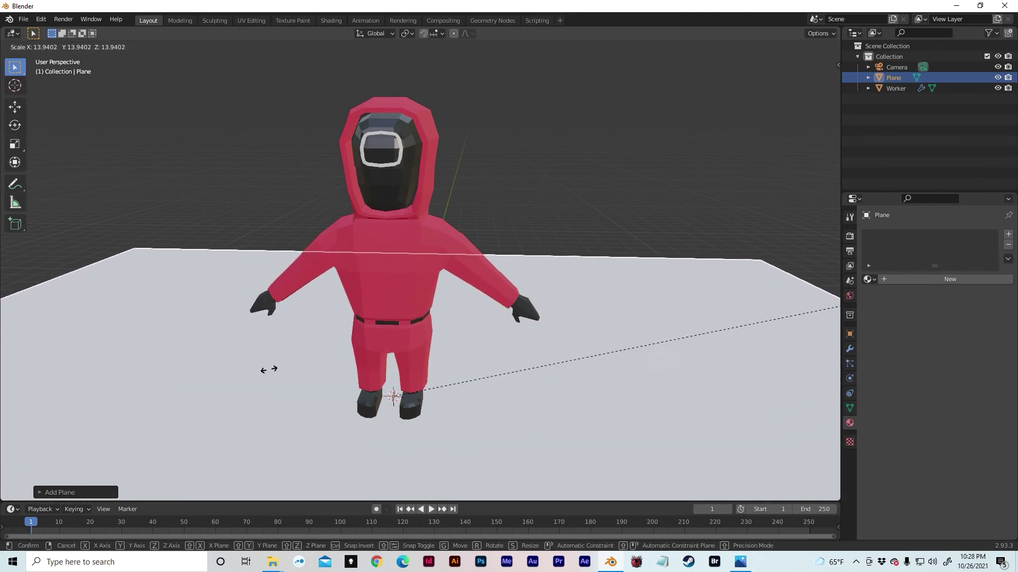
pyautogui.click(655, 214)
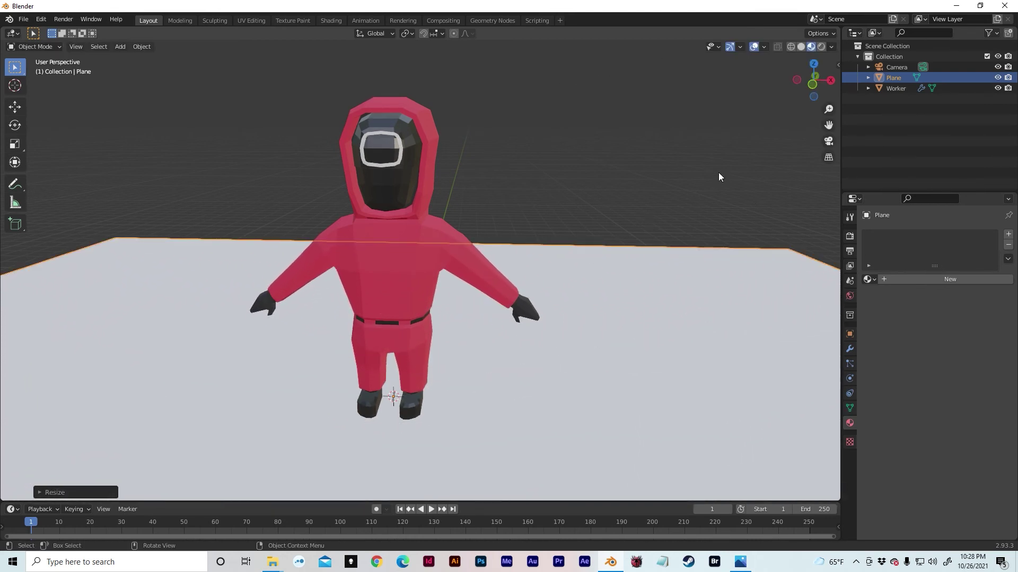
# Step: Rename the plane ground, show the selectability toggles in the outliner, and make ground unselectable
pyautogui.doubleClick(897, 79)
pyautogui.write('ground')
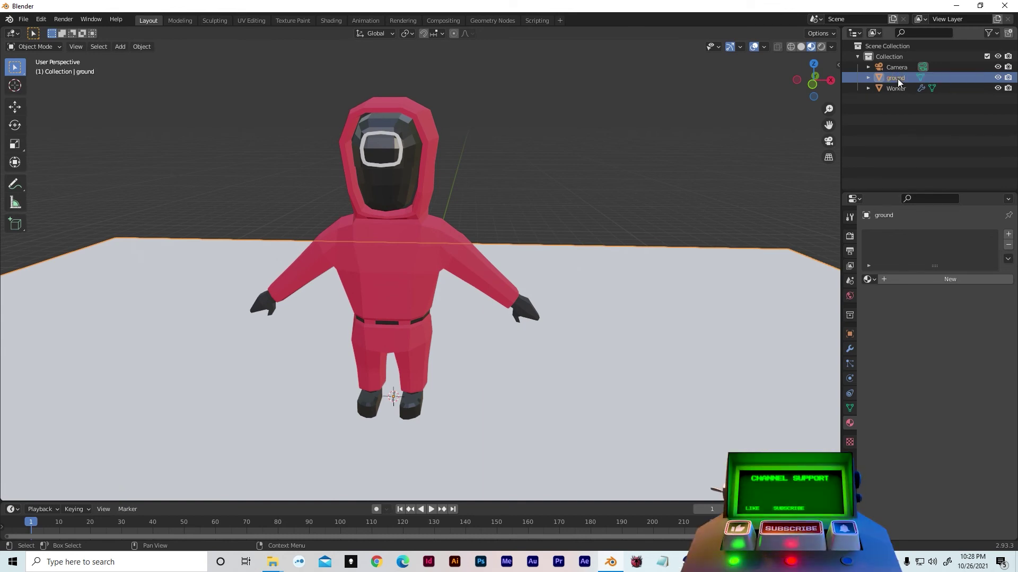
pyautogui.press('Return')
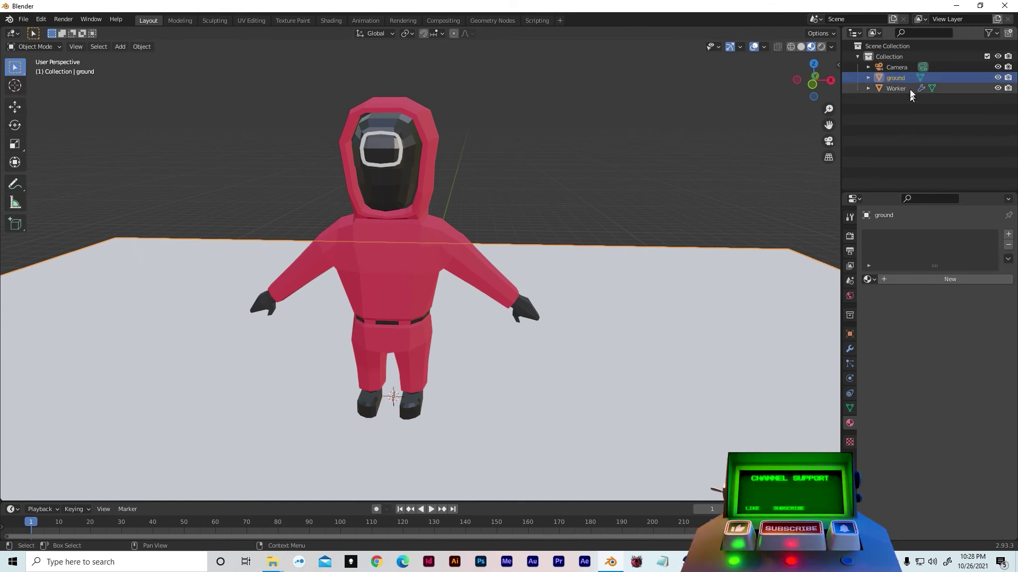
pyautogui.click(992, 34)
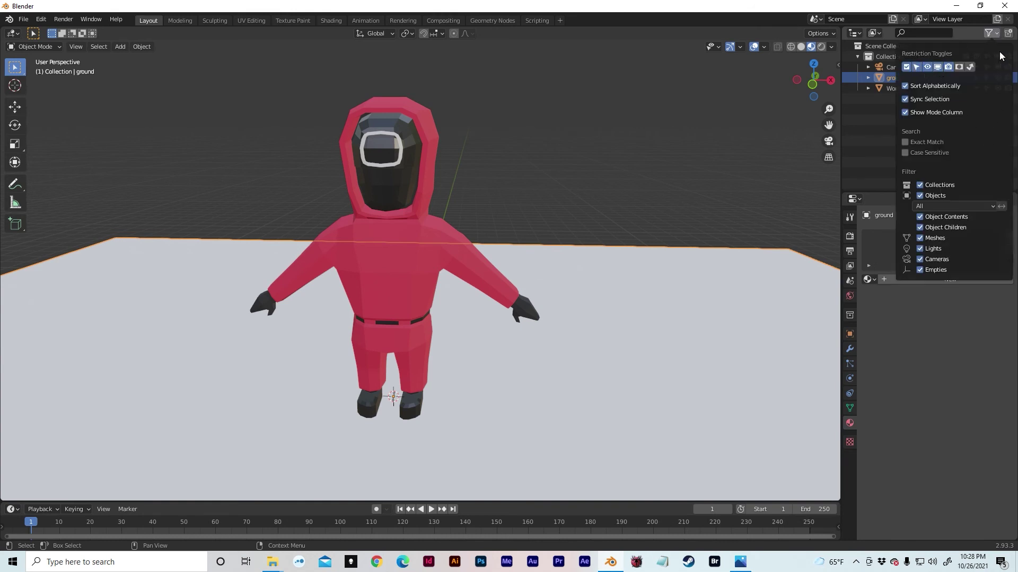
pyautogui.click(994, 31)
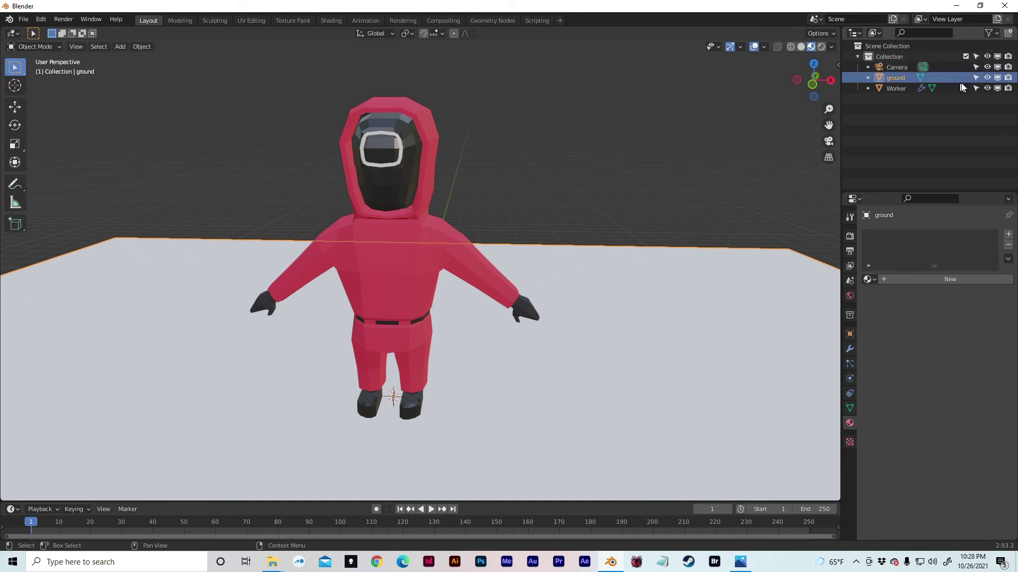
pyautogui.click(976, 77)
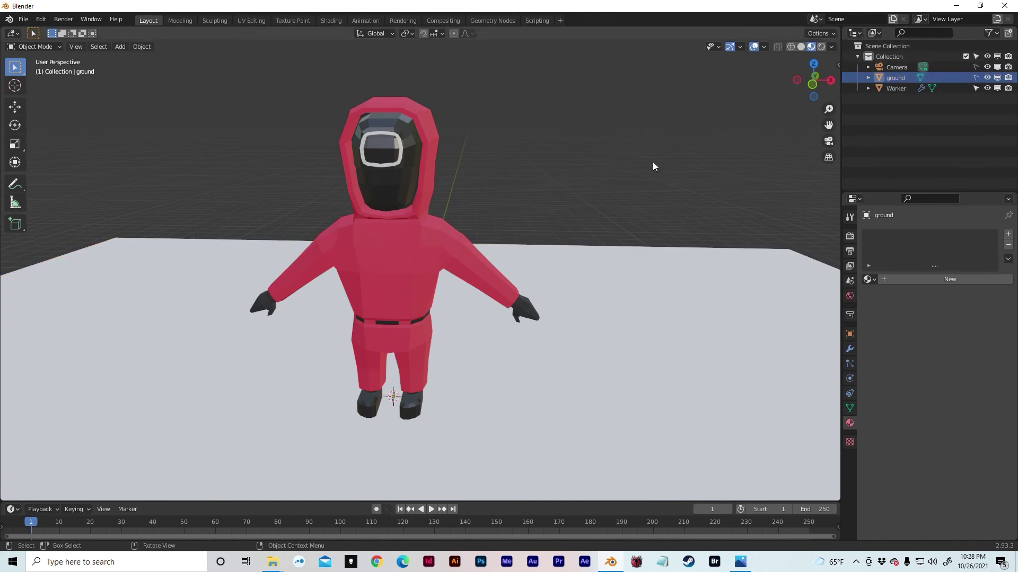
# Step: Add an area light and raise it along Z to hang above the worker's head
pyautogui.scroll(-3, 683, 130)
pyautogui.scroll(-2, 681, 137)
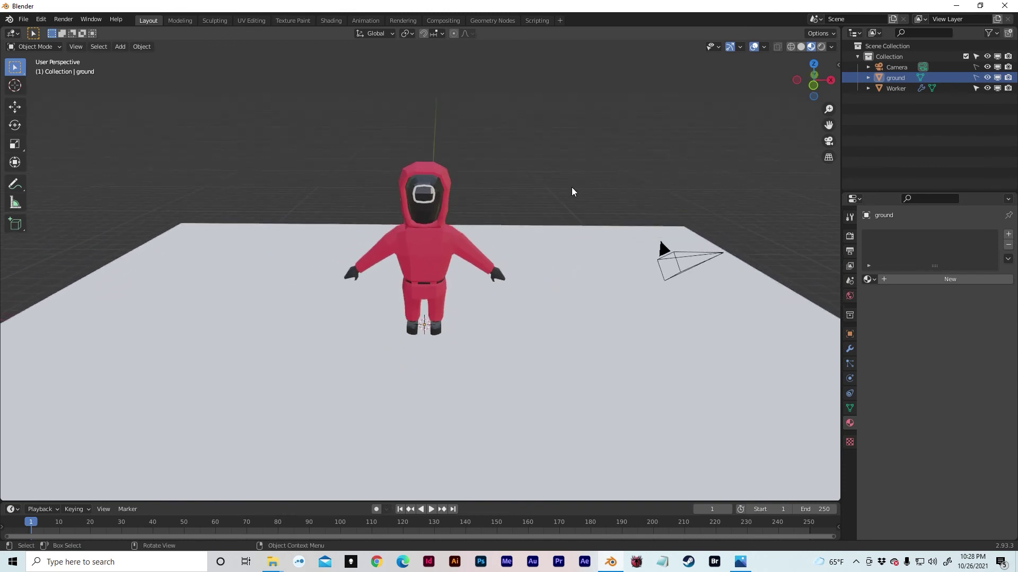
pyautogui.hotkey('shift', 'a')
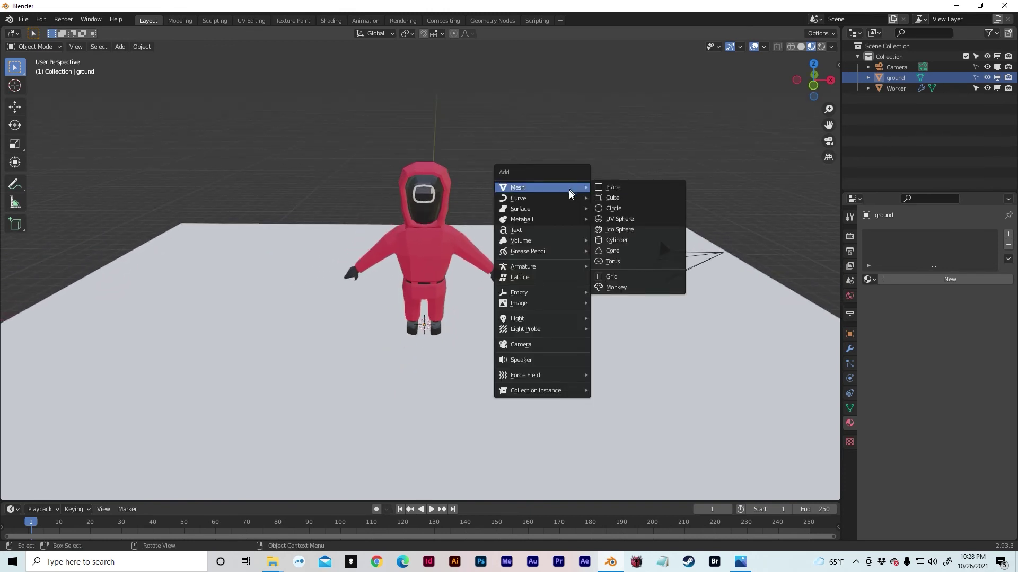
pyautogui.moveTo(542, 320)
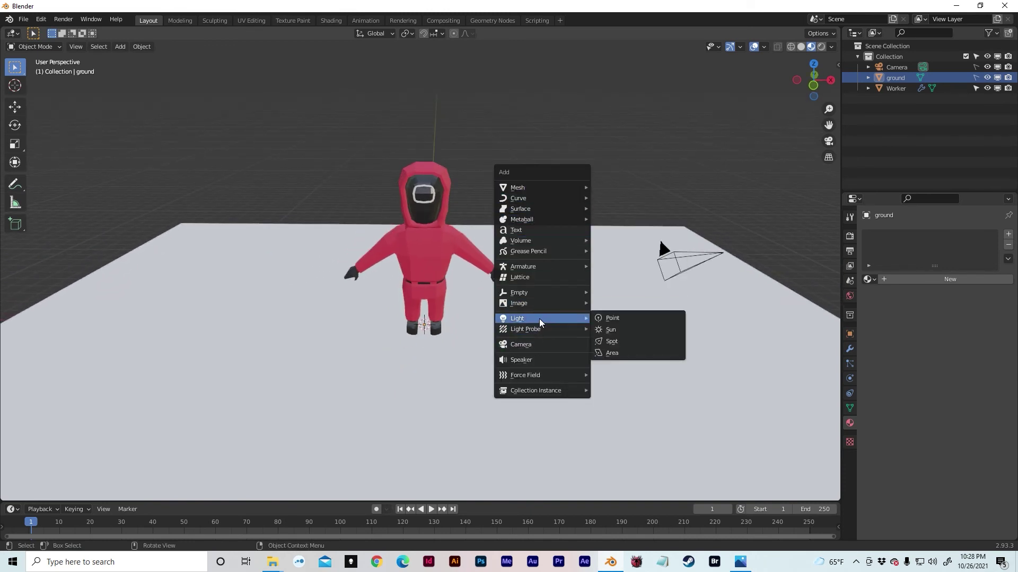
pyautogui.click(637, 354)
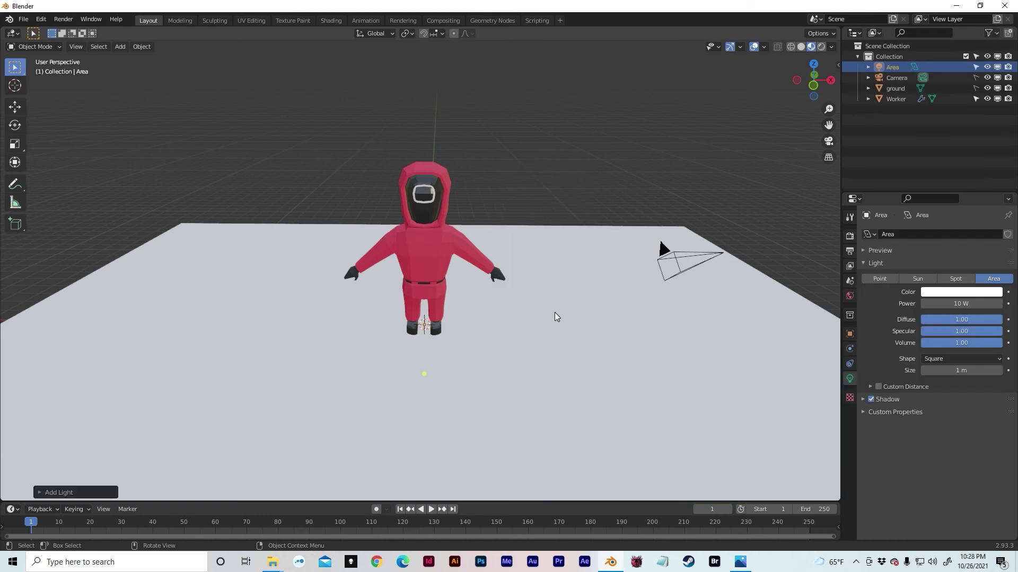
pyautogui.press('g')
pyautogui.press('z')
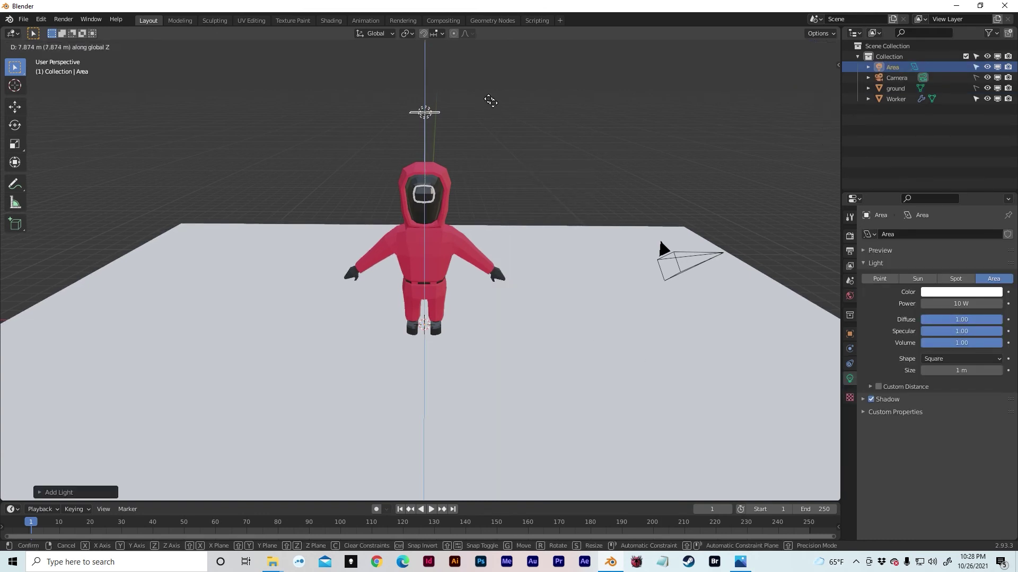
pyautogui.click(483, 87)
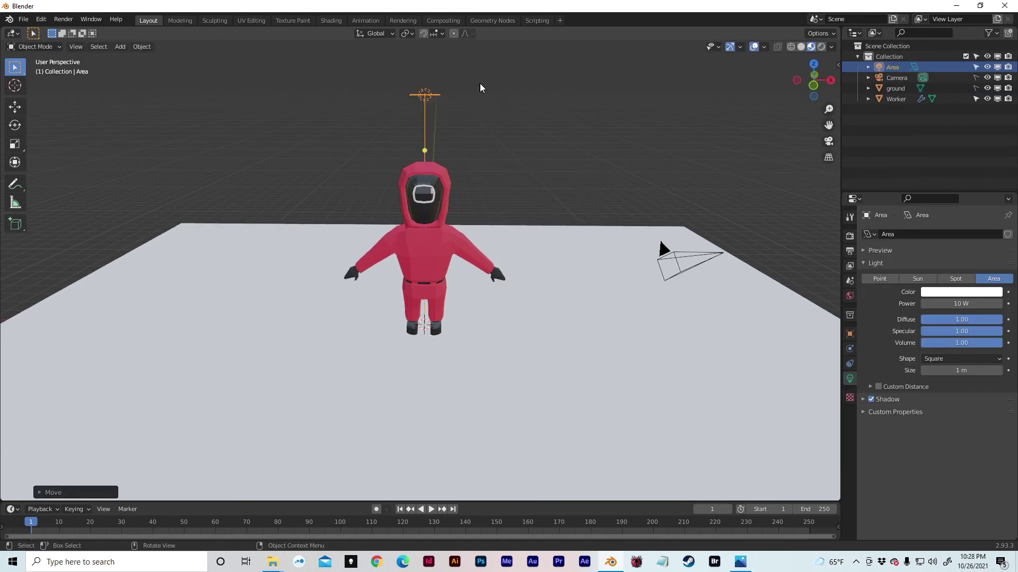
# Step: Switch the viewport to rendered shading and set the area light's power to 200 W
pyautogui.click(821, 47)
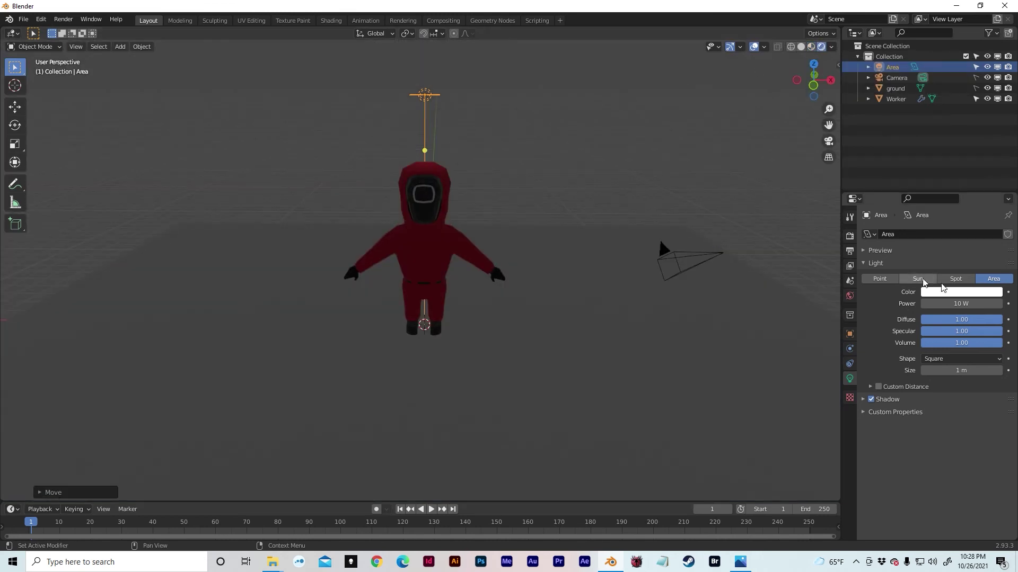
pyautogui.click(964, 305)
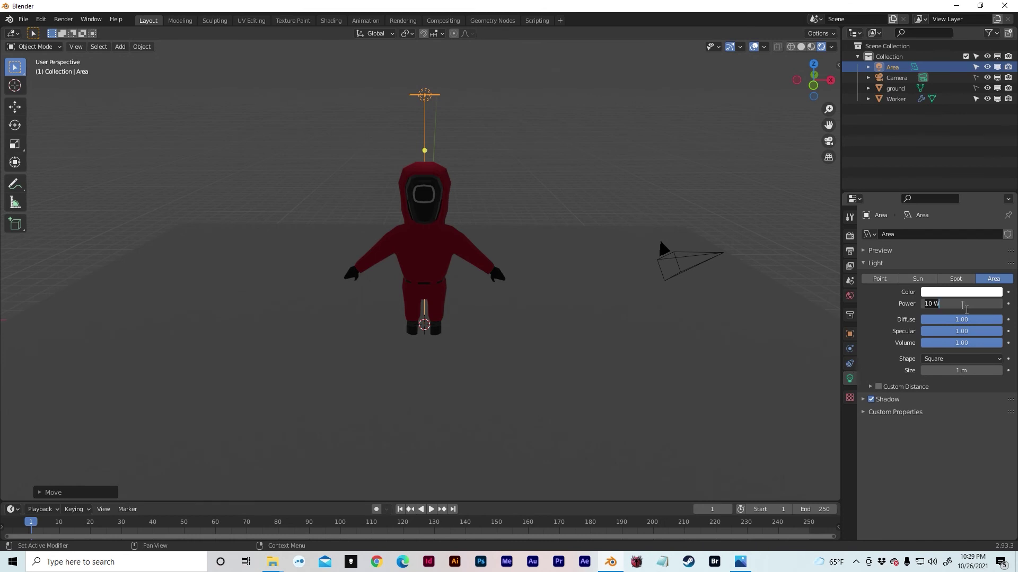
pyautogui.press('Return')
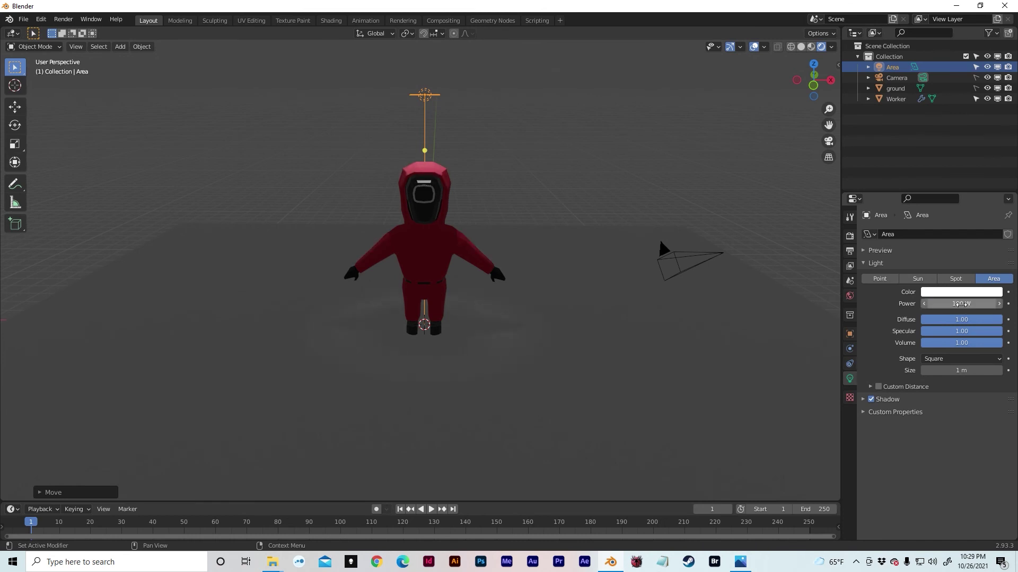
pyautogui.click(963, 305)
pyautogui.press('Return')
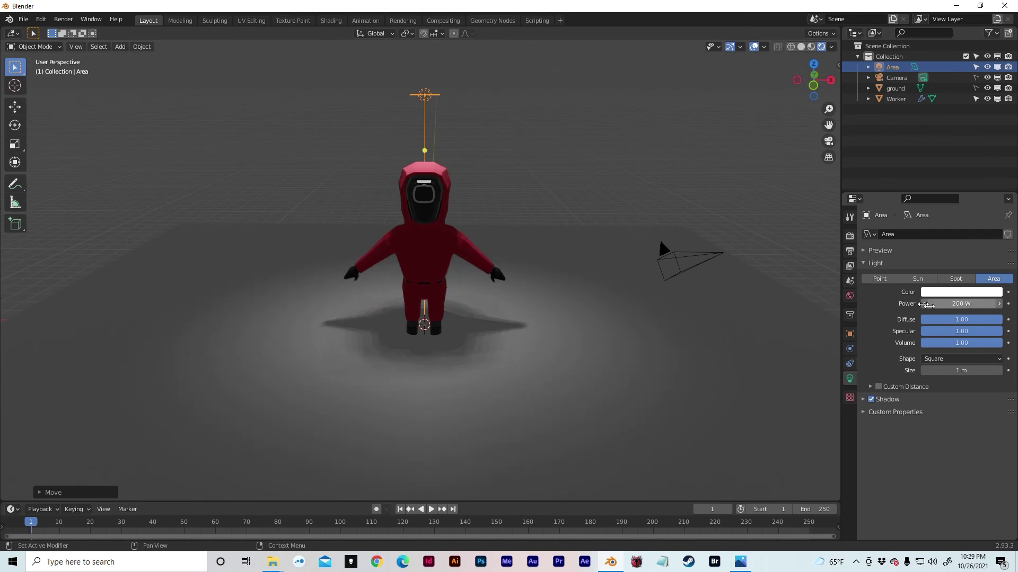
# Step: Move the area light about 4 m along negative Y in front of the worker, and offset it sideways along X
pyautogui.moveTo(695, 203); pyautogui.dragTo(659, 207, button='middle')
pyautogui.press('g')
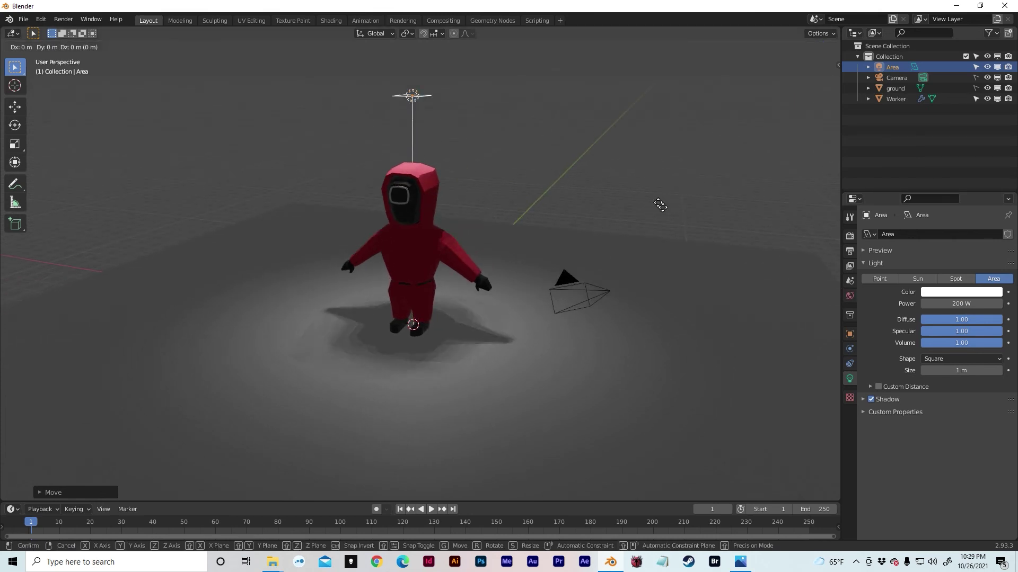
pyautogui.press('y')
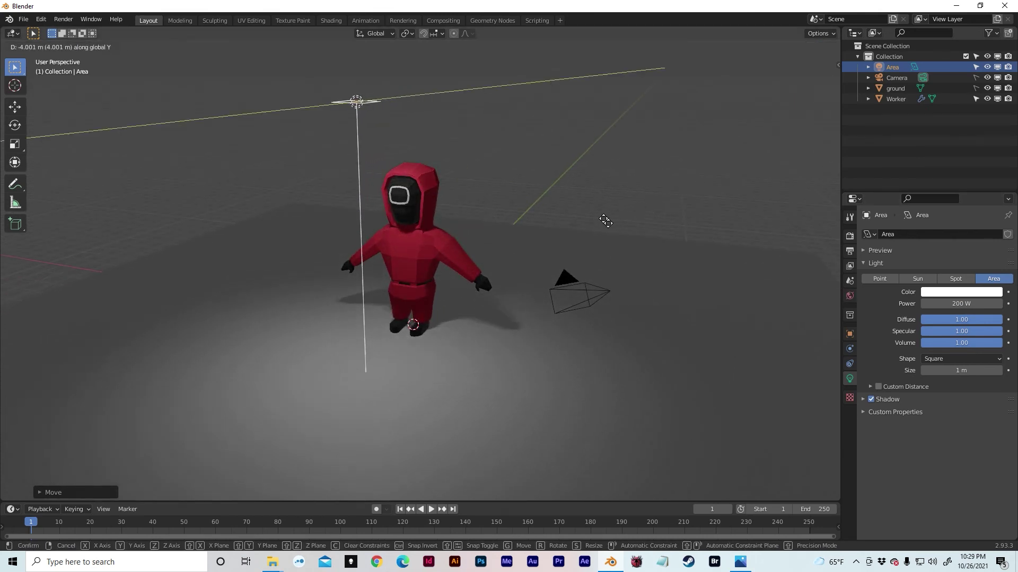
pyautogui.click(607, 220)
pyautogui.moveTo(607, 219); pyautogui.dragTo(629, 217, button='middle')
pyautogui.press('g')
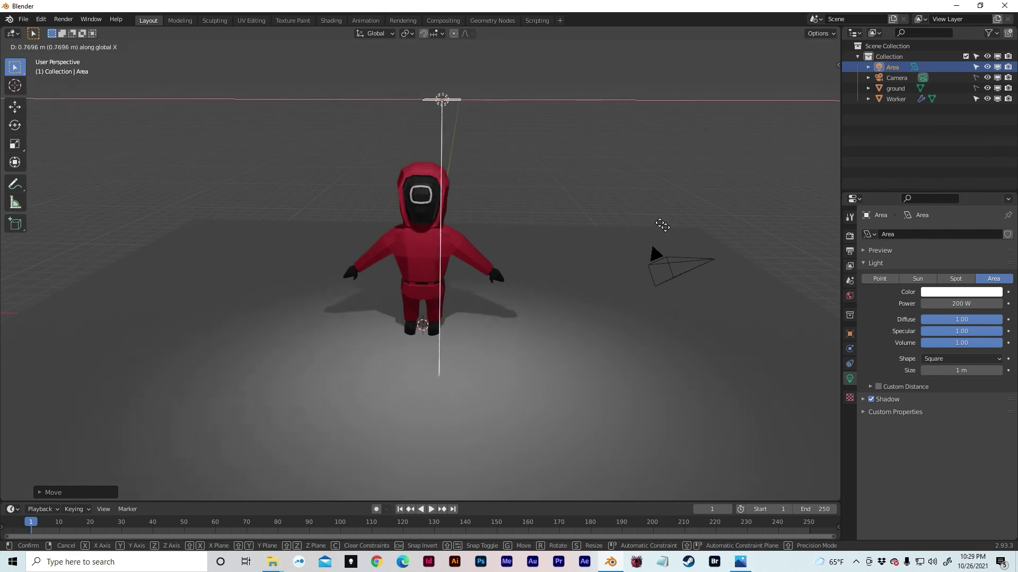
pyautogui.click(739, 225)
# Step: Rotate the area light about the X axis and the global Z axis so it points at the worker
pyautogui.moveTo(699, 236); pyautogui.dragTo(665, 233, button='middle')
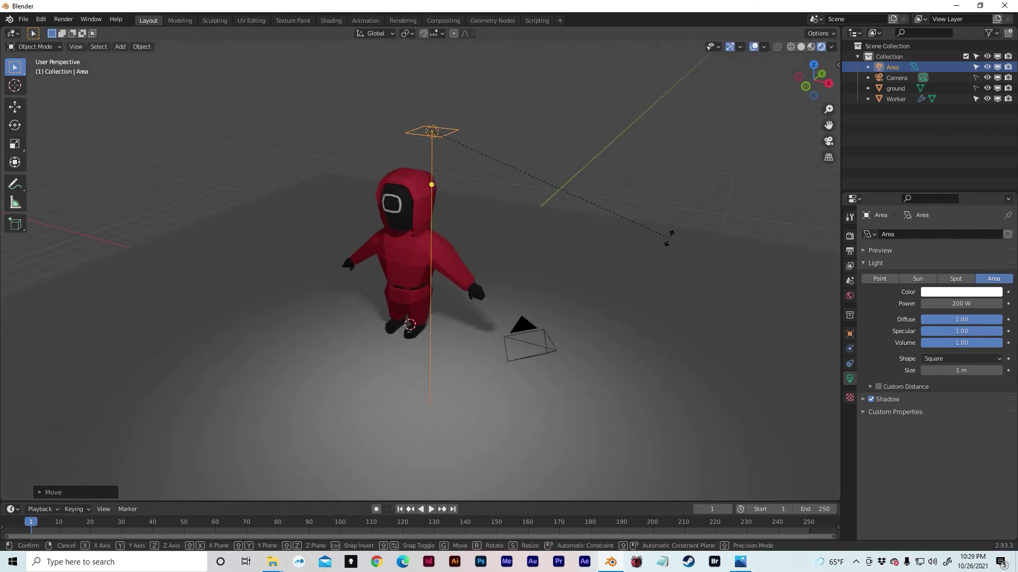
pyautogui.press('r')
pyautogui.press('x')
pyautogui.click(726, 464)
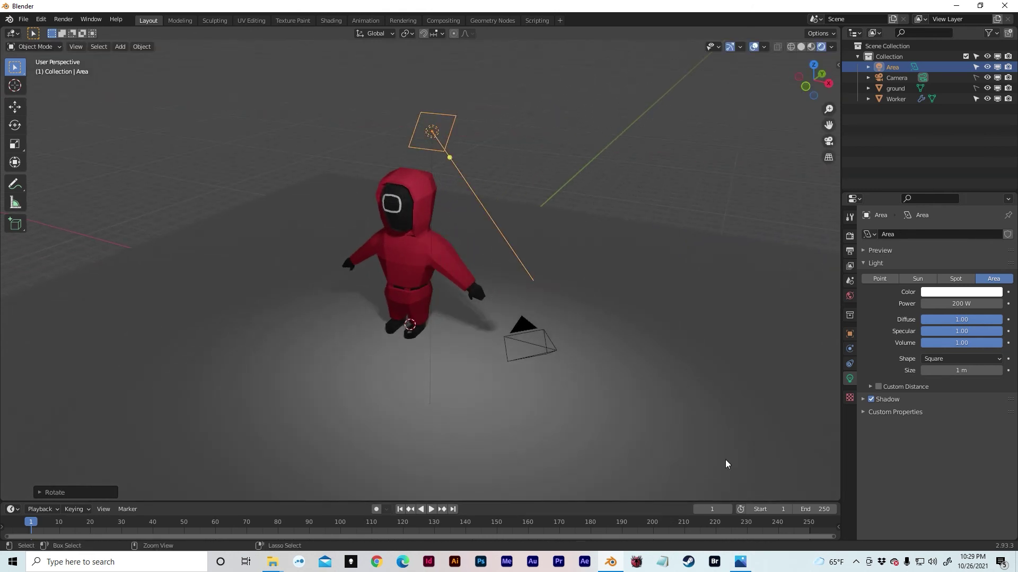
pyautogui.press('r')
pyautogui.press('z')
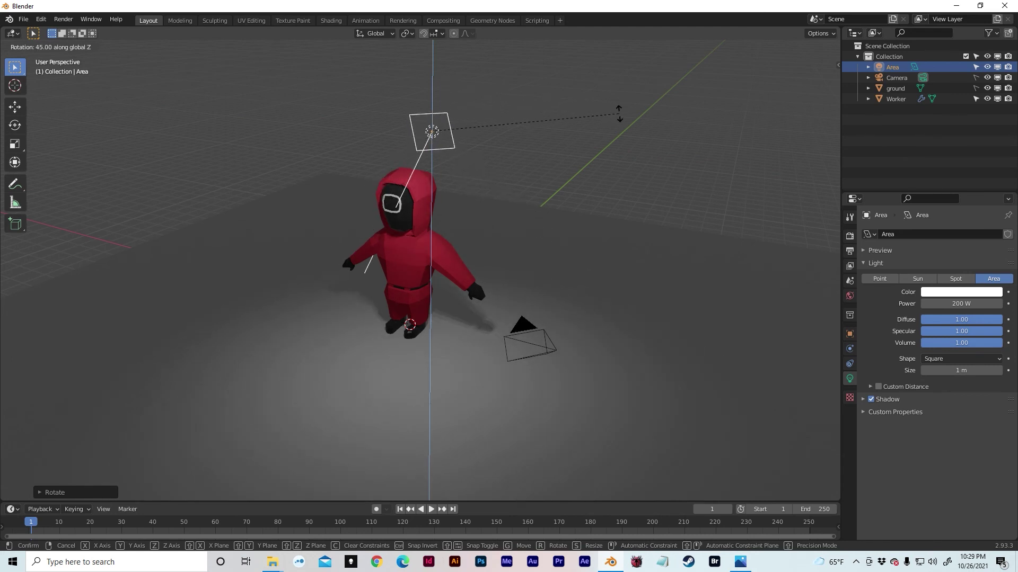
pyautogui.click(764, 122)
pyautogui.moveTo(745, 132); pyautogui.dragTo(530, 174, button='middle')
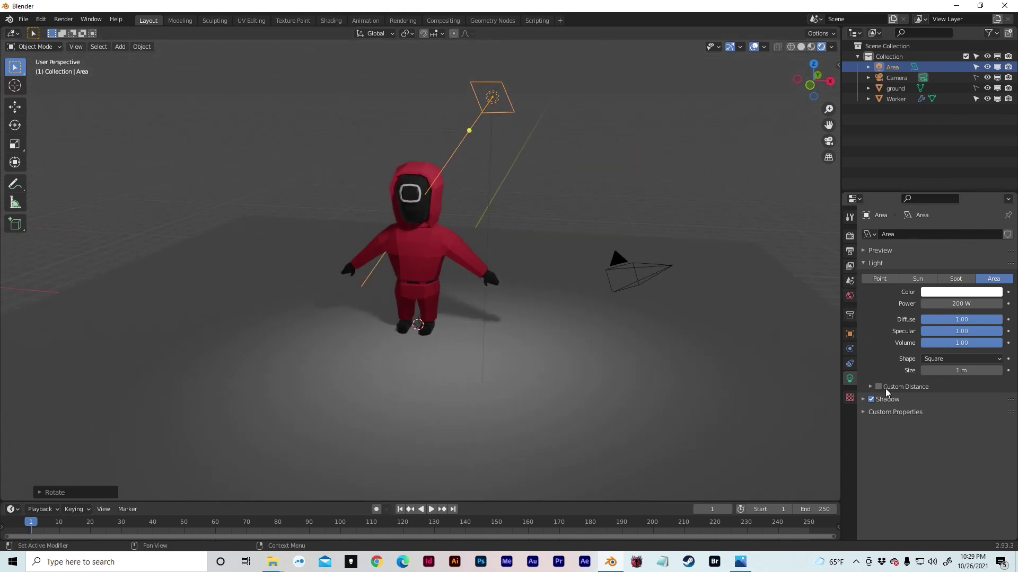
# Step: Enable Contact Shadows for the area light
pyautogui.click(861, 399)
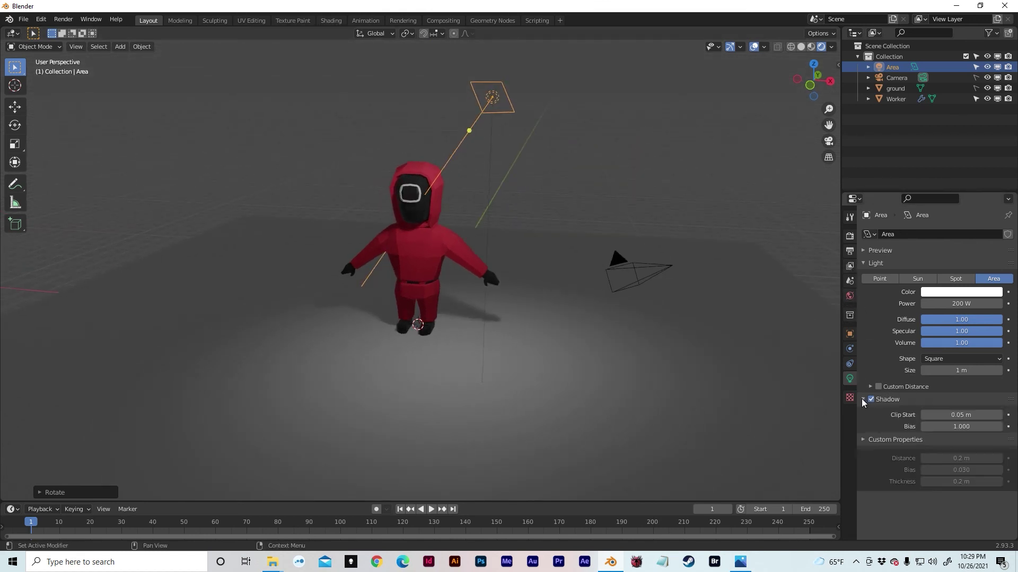
pyautogui.click(878, 443)
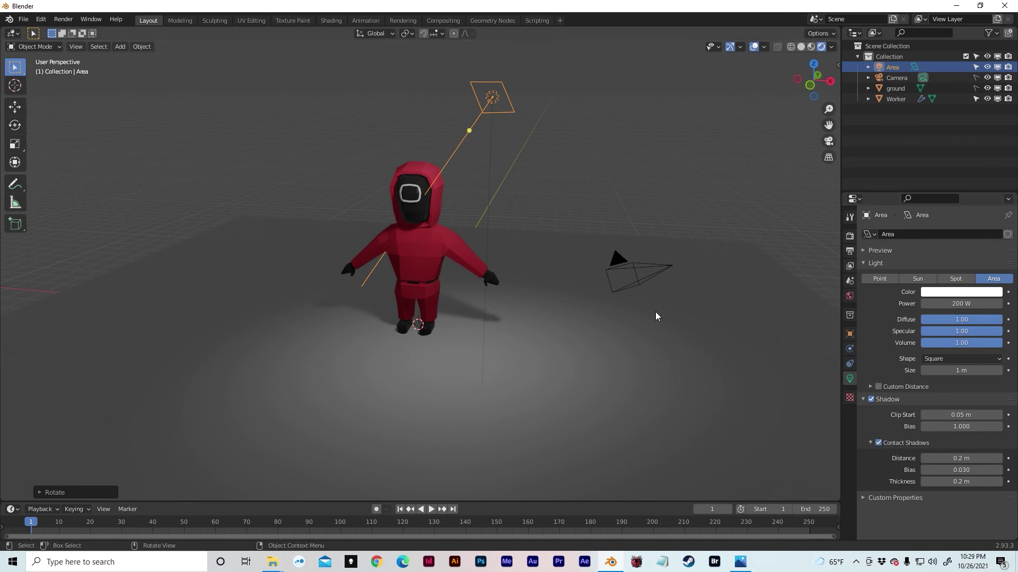
pyautogui.moveTo(655, 311); pyautogui.dragTo(691, 306, button='middle')
# Step: Enable Ambient Occlusion and Bloom in the Eevee render settings
pyautogui.click(850, 236)
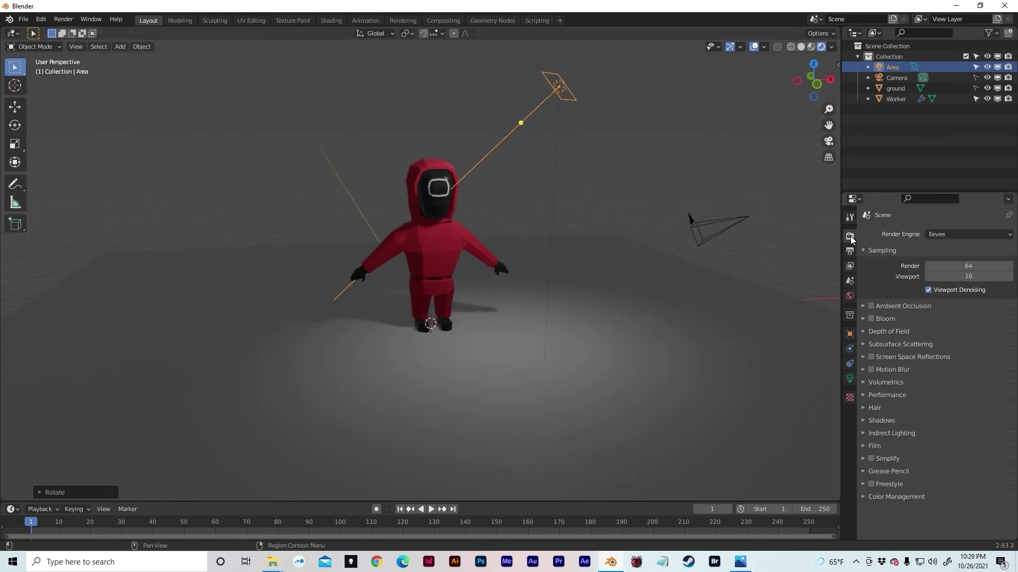
pyautogui.click(867, 307)
pyautogui.click(871, 305)
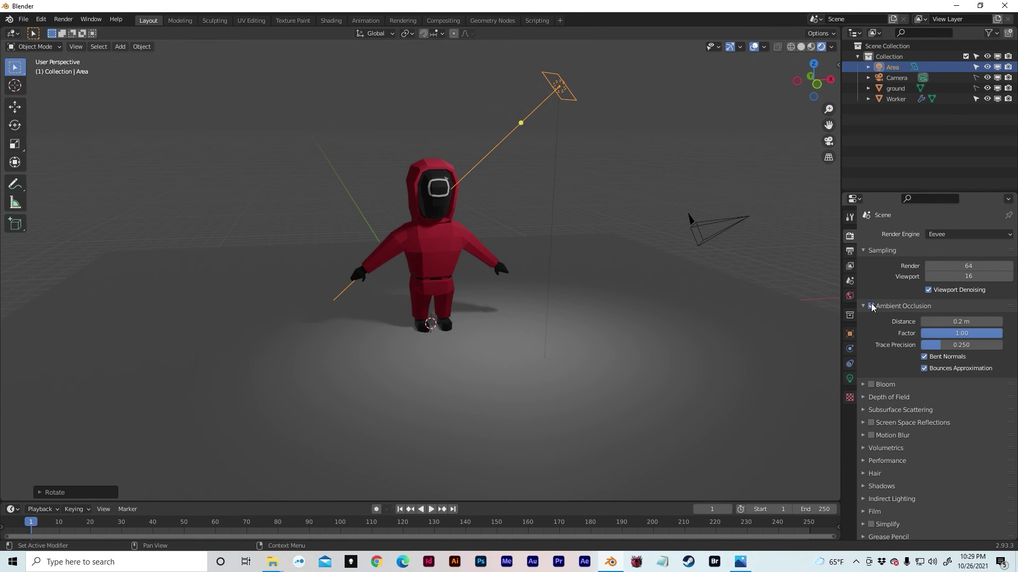
pyautogui.click(863, 385)
pyautogui.scroll(-2, 869, 418)
# Step: Enable High Quality Slight Defocus and Jitter Camera for Depth of Field, and expand the Subsurface Scattering settings
pyautogui.click(863, 432)
pyautogui.scroll(-2, 905, 454)
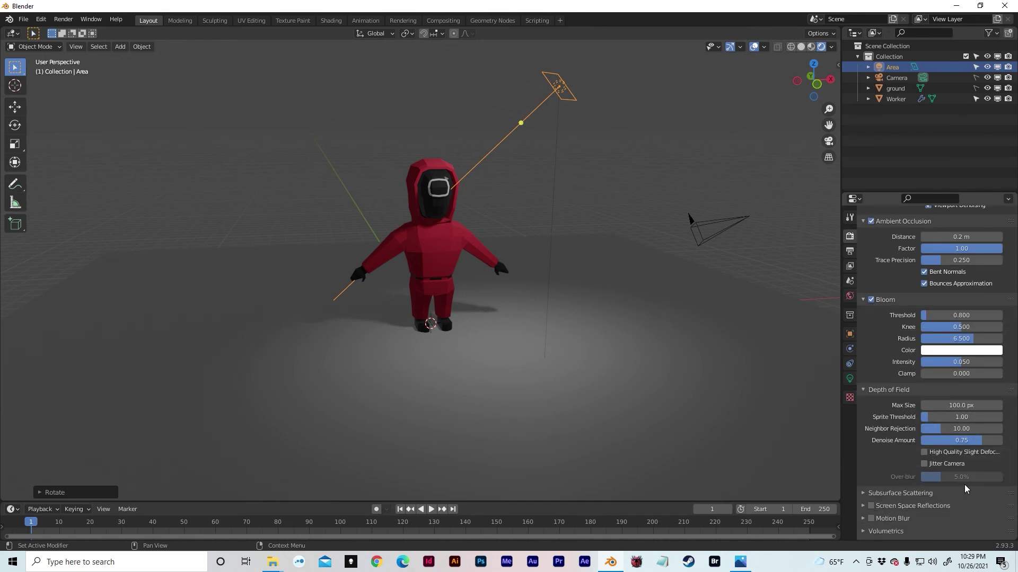
pyautogui.click(936, 462)
pyautogui.scroll(-5, 873, 444)
pyautogui.click(863, 387)
pyautogui.scroll(-2, 885, 419)
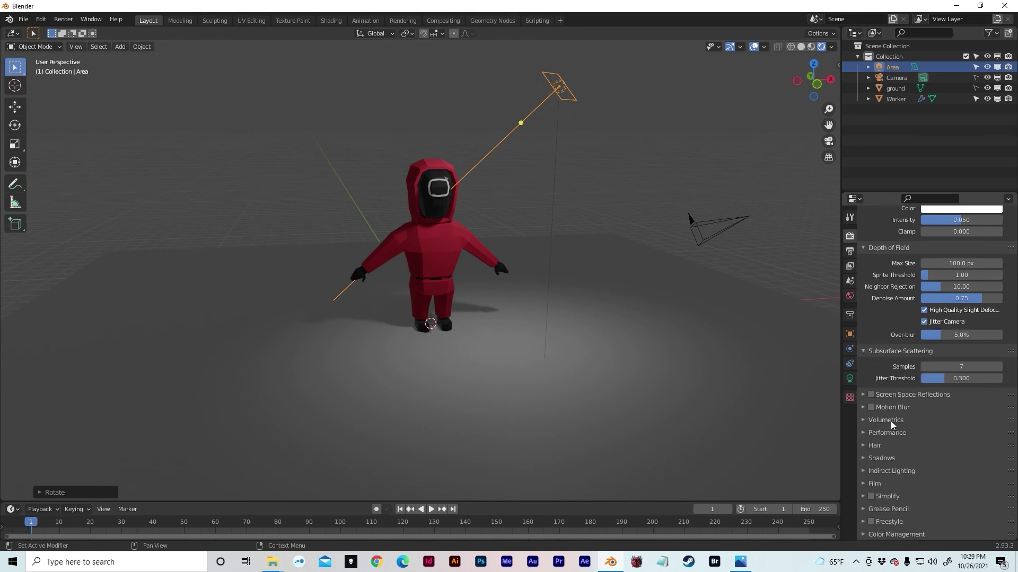
# Step: Enable Screen Space Reflections with Refraction, and turn on Motion Blur
pyautogui.click(862, 395)
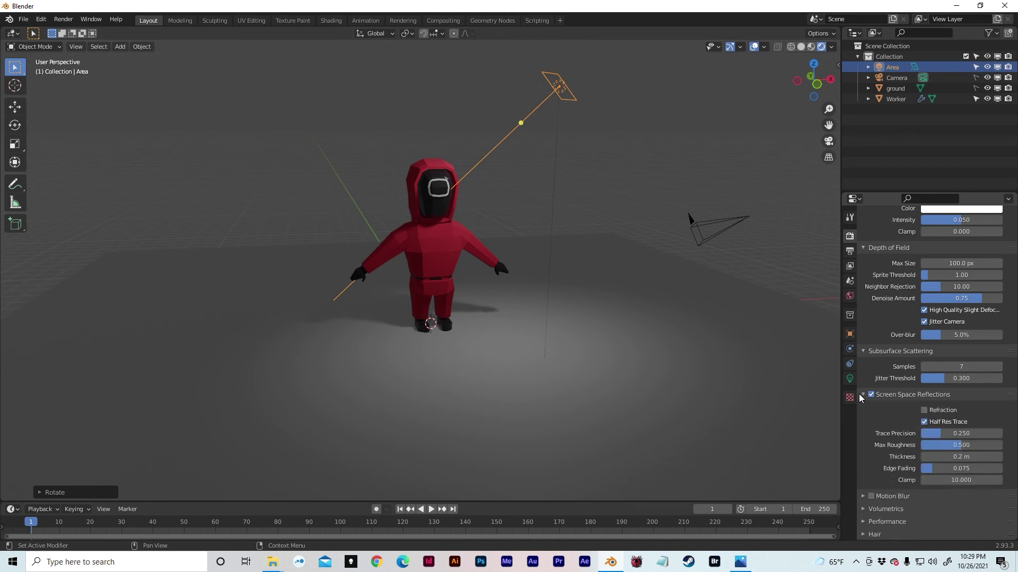
pyautogui.click(932, 413)
pyautogui.scroll(-3, 876, 418)
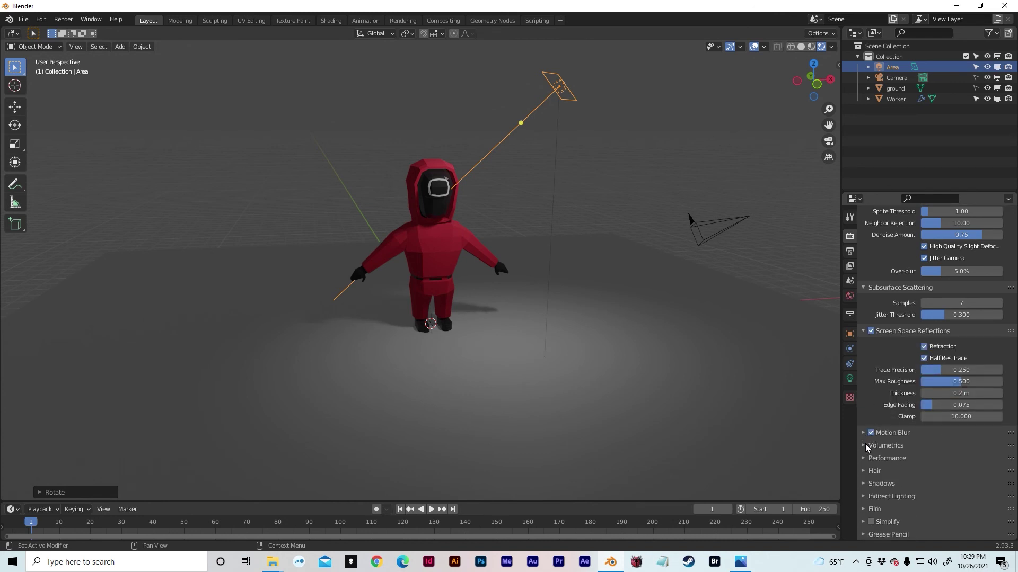
# Step: Set the Volumetrics tile size to 2 px and enable Volumetric Shadows
pyautogui.click(866, 446)
pyautogui.scroll(-5, 883, 455)
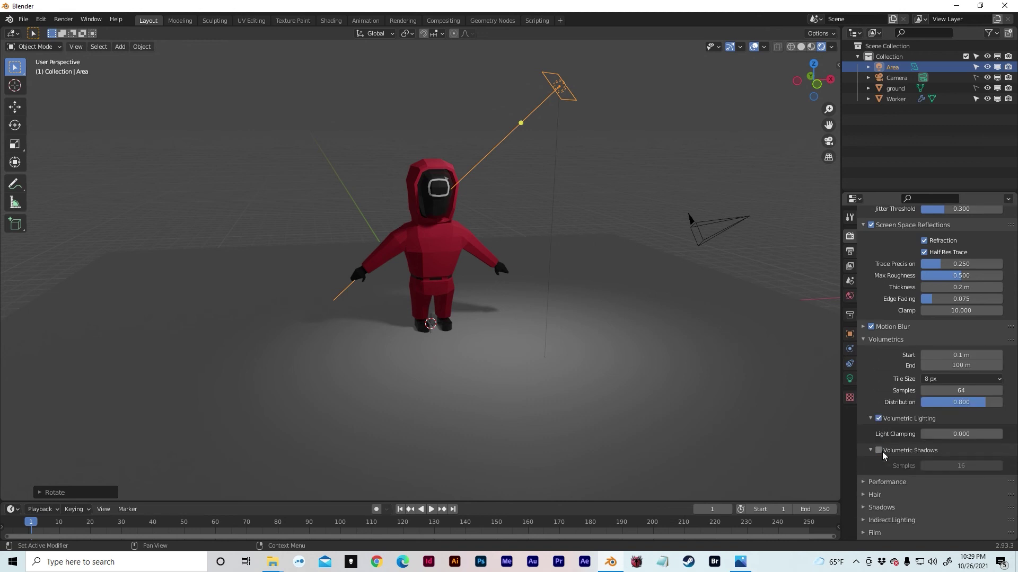
pyautogui.click(959, 378)
pyautogui.click(946, 392)
pyautogui.scroll(-2, 896, 395)
pyautogui.click(879, 407)
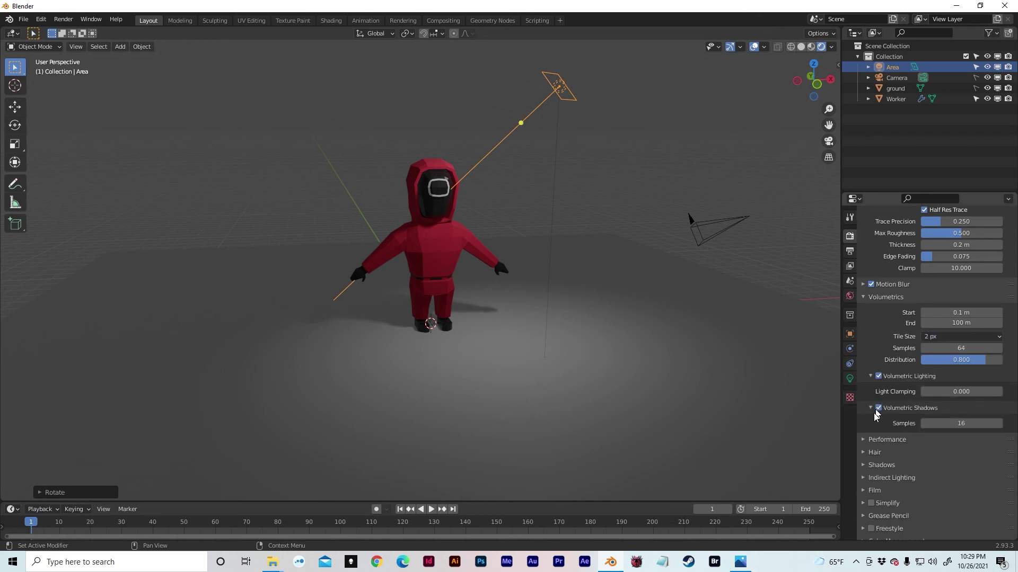
# Step: Enable High Quality Normals under Performance and expand the render Shadows settings
pyautogui.click(864, 440)
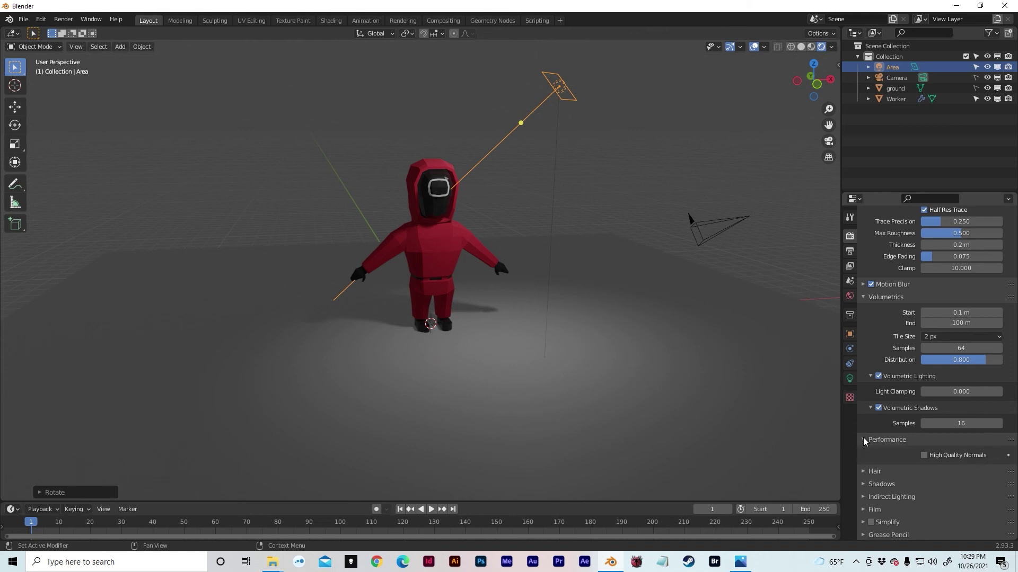
pyautogui.click(925, 455)
pyautogui.scroll(-1, 920, 482)
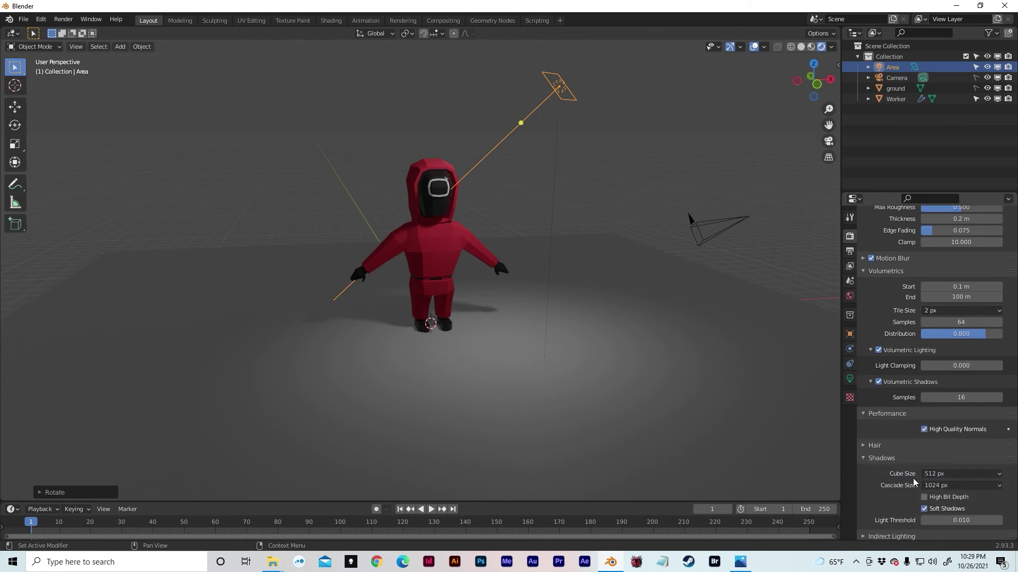
# Step: Set the shadow cube size and cascade size to 4096 px and enable High Bit Depth
pyautogui.click(927, 473)
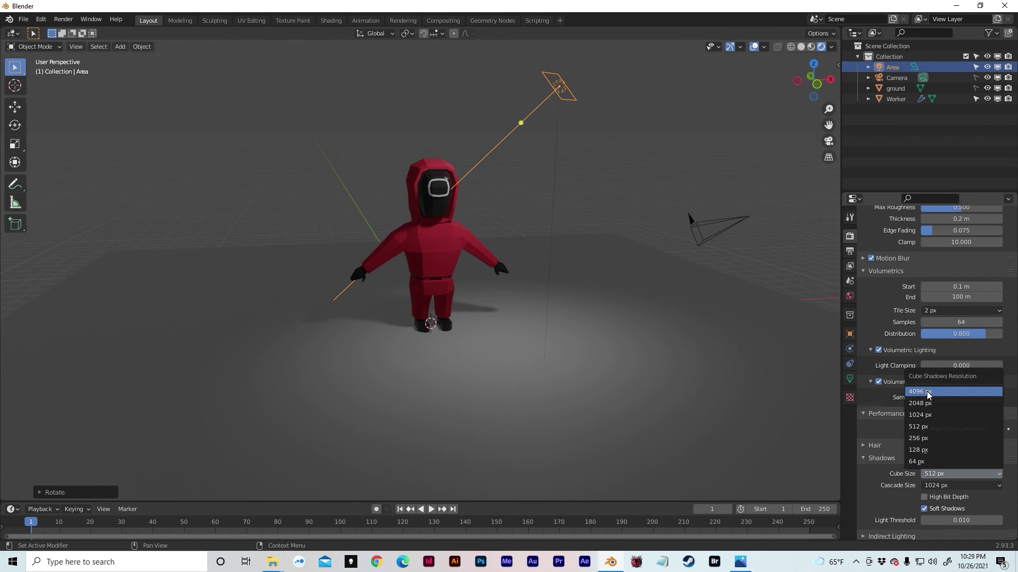
pyautogui.click(928, 393)
pyautogui.click(932, 487)
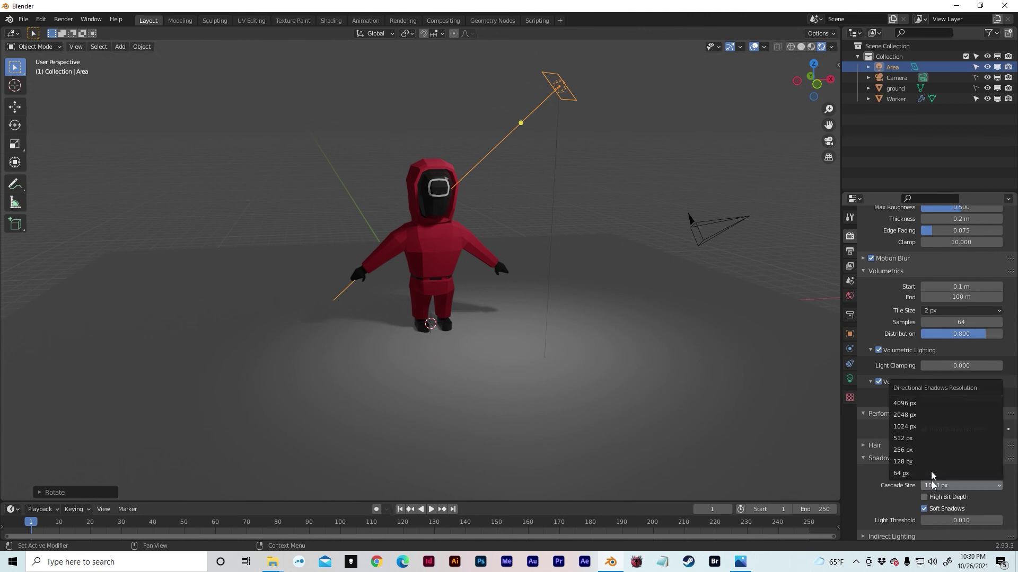
pyautogui.click(923, 405)
pyautogui.scroll(-3, 904, 409)
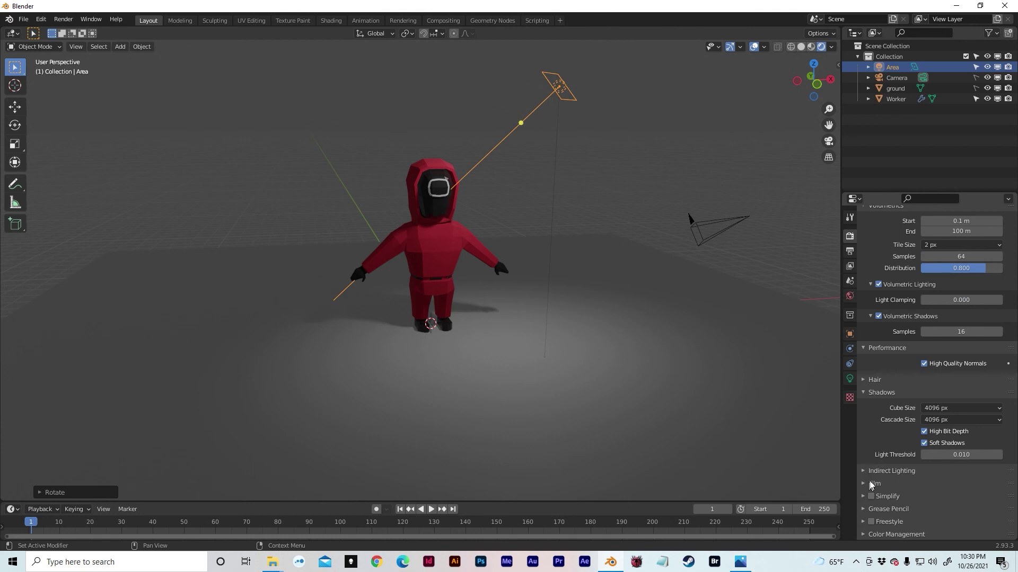
# Step: Set the area light's power to 300 W
pyautogui.moveTo(652, 318); pyautogui.dragTo(658, 362, button='middle')
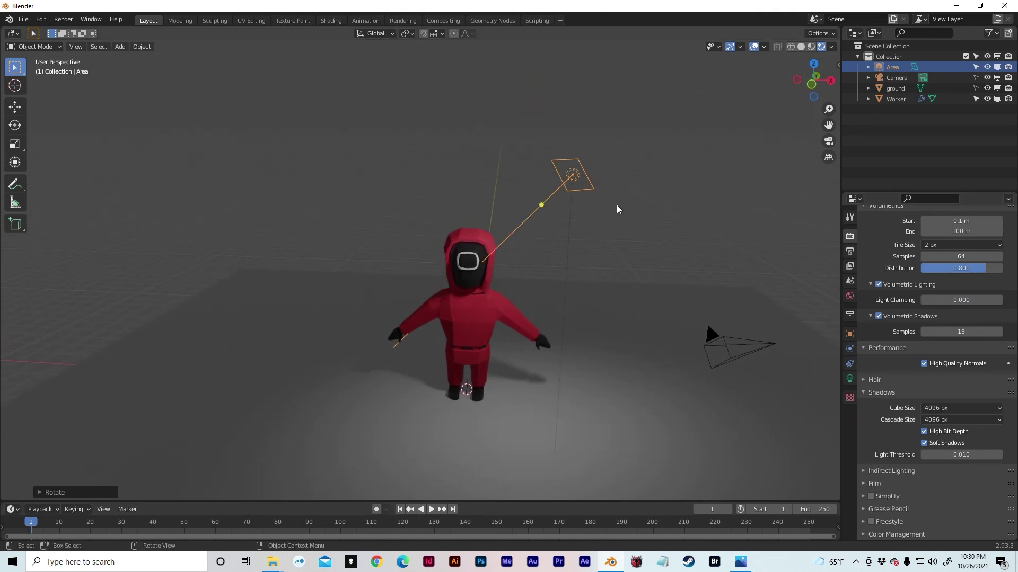
pyautogui.click(567, 173)
pyautogui.scroll(20, 954, 297)
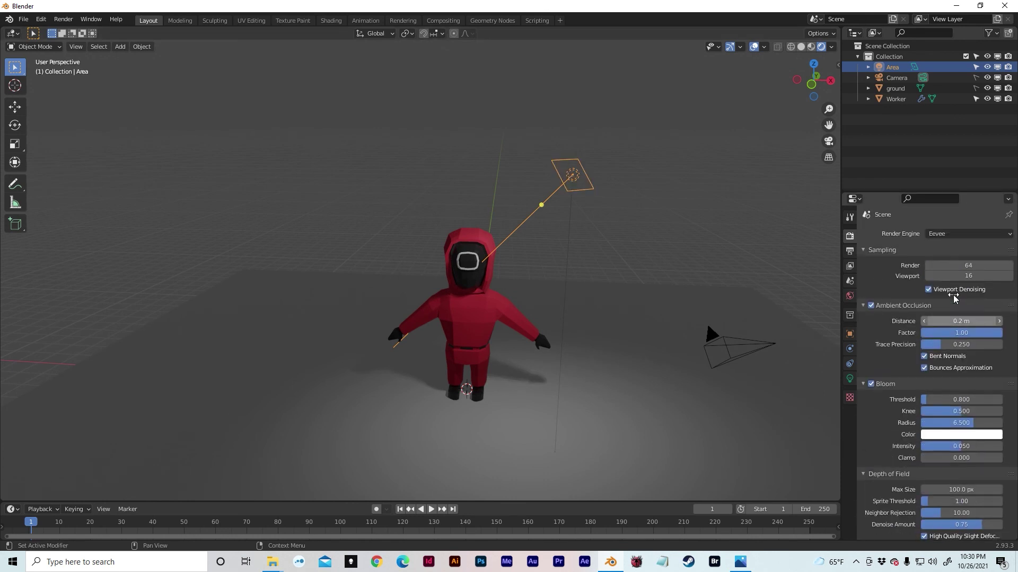
pyautogui.click(850, 379)
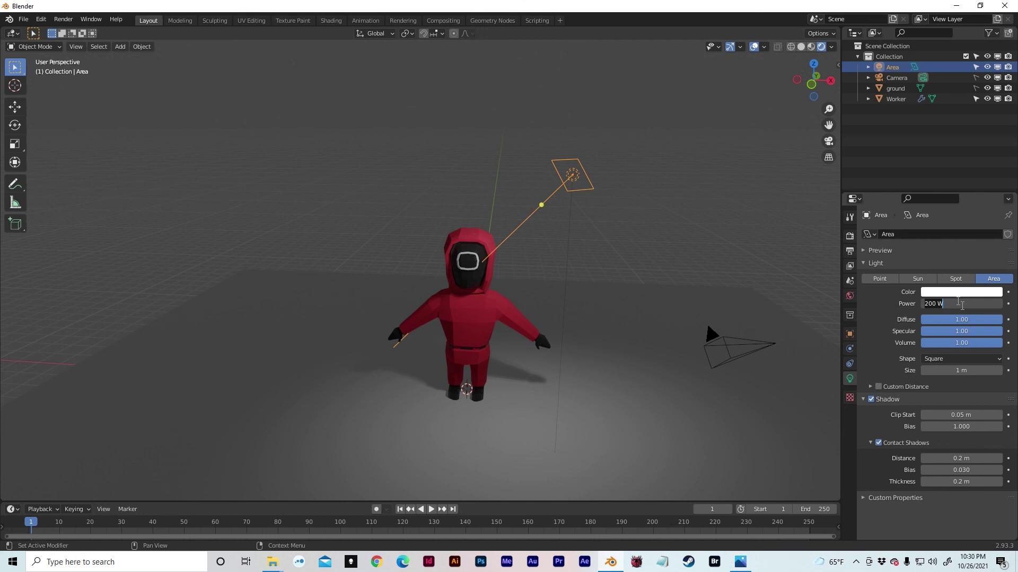
pyautogui.hotkey('ctrl', 'a')
pyautogui.write('300')
pyautogui.press('Return')
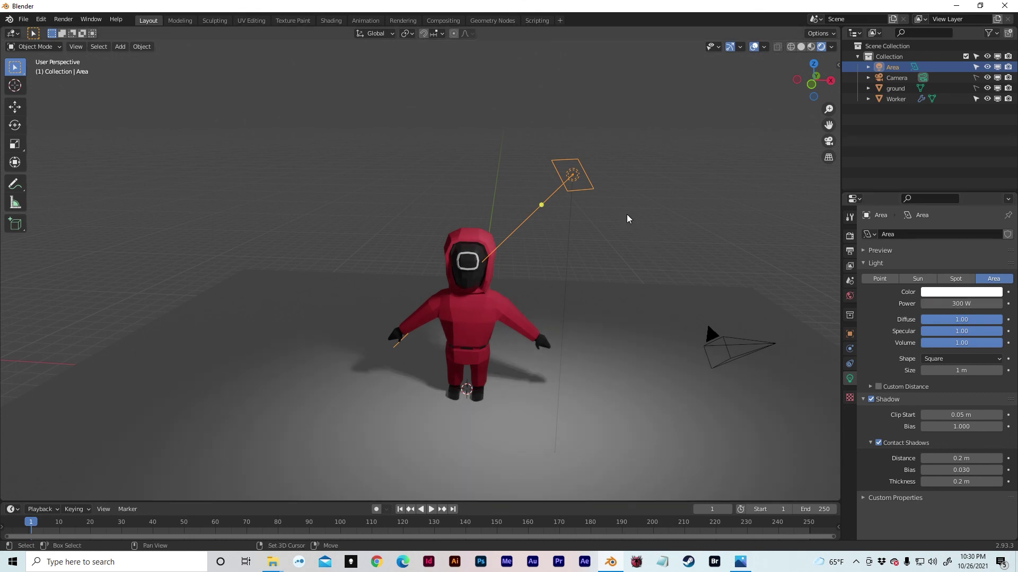
# Step: Duplicate the area light and place the copy about 5.8 m along negative X, on the worker's other side
pyautogui.hotkey('shift', 'd')
pyautogui.press('x')
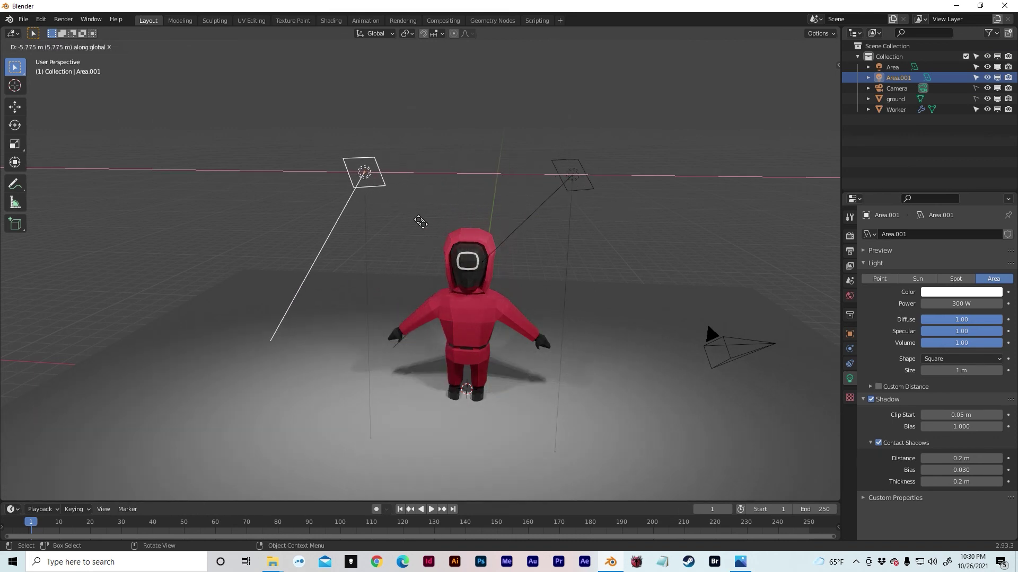
pyautogui.click(420, 222)
# Step: Rotate the duplicated light about global Z to aim at the worker and set its power to 100 W
pyautogui.press('r')
pyautogui.press('z')
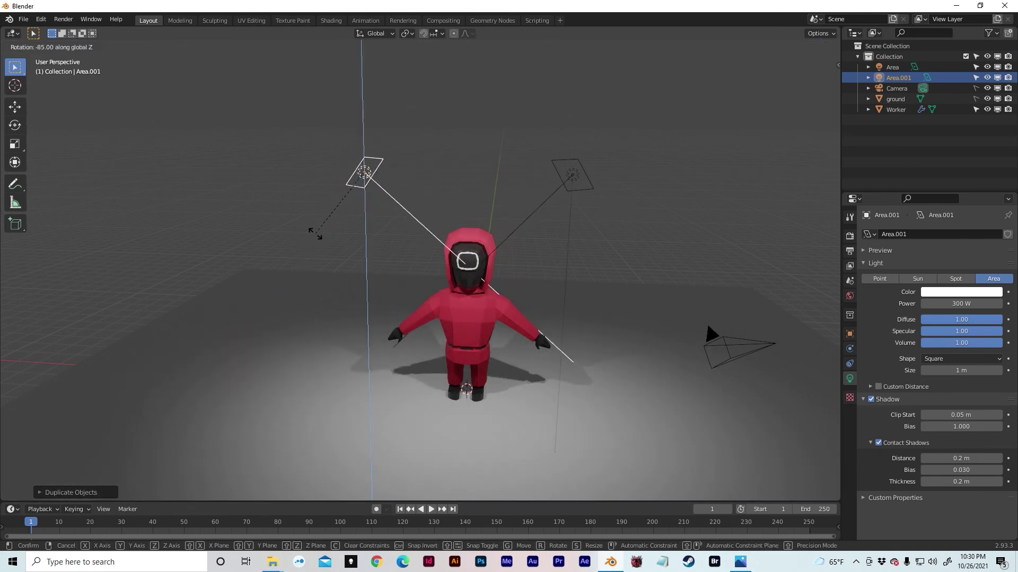
pyautogui.click(345, 236)
pyautogui.moveTo(352, 241); pyautogui.dragTo(383, 249, button='middle')
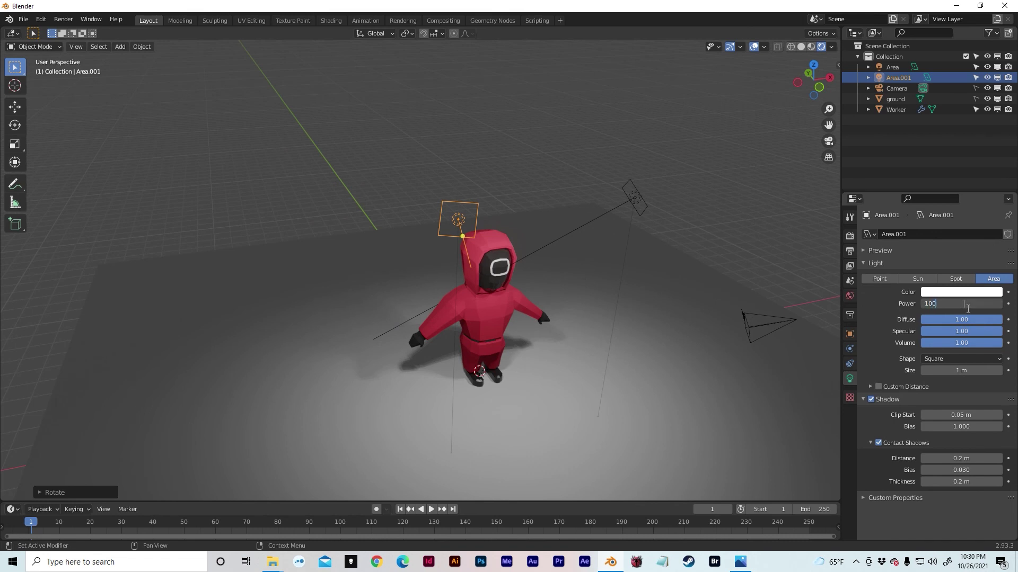
pyautogui.press('Return')
# Step: Duplicate the 100 W area light and place the copy behind the worker
pyautogui.moveTo(643, 177); pyautogui.dragTo(729, 206, button='middle')
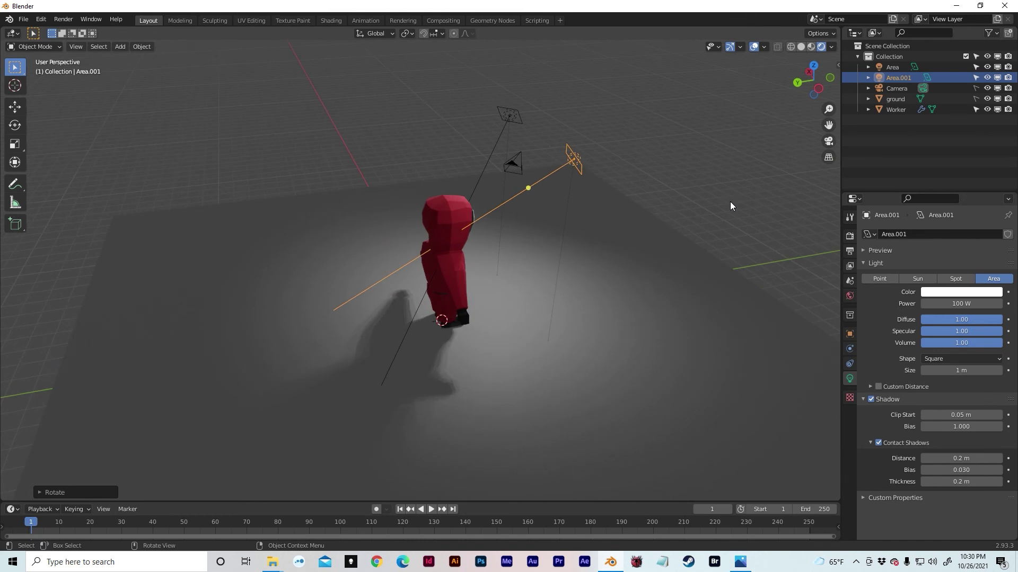
pyautogui.hotkey('shift', 'd')
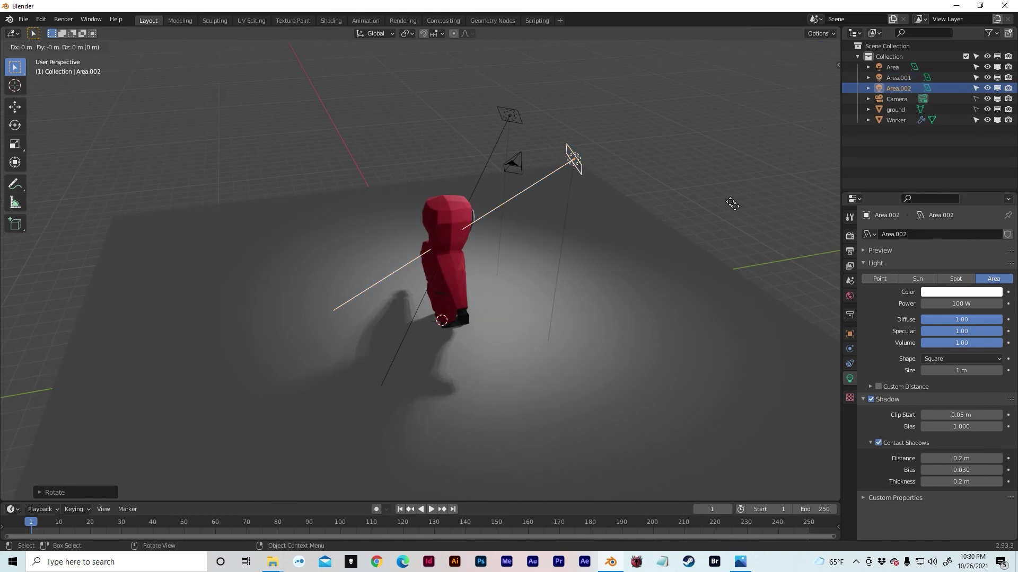
pyautogui.click(393, 190)
# Step: Rotate the rear light about Z to face the worker's back and set its power to 1000 W
pyautogui.moveTo(392, 191); pyautogui.dragTo(436, 179, button='middle')
pyautogui.press('r')
pyautogui.press('z')
pyautogui.click(239, 318)
pyautogui.moveTo(239, 318); pyautogui.dragTo(615, 307, button='middle')
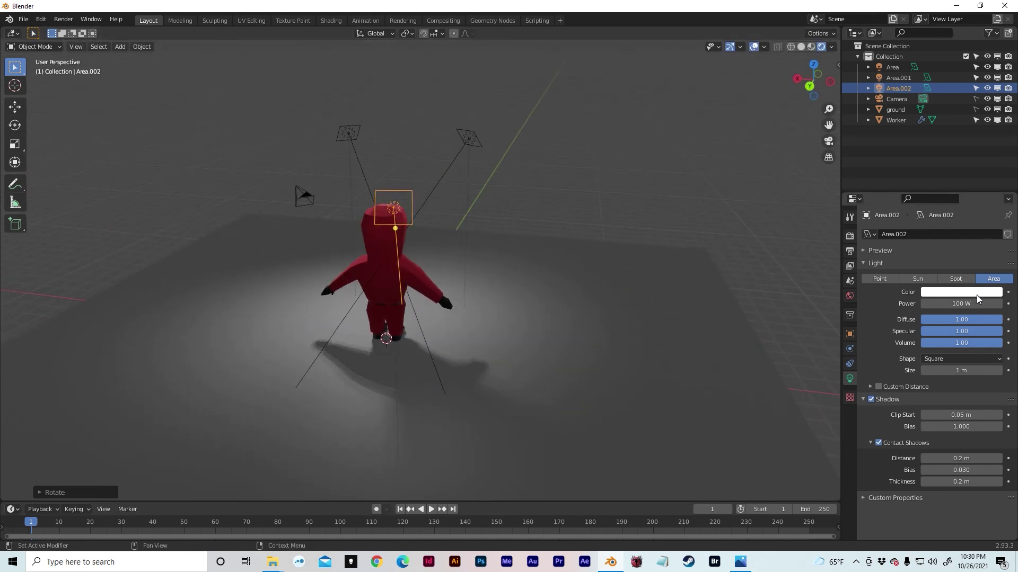
pyautogui.press('Return')
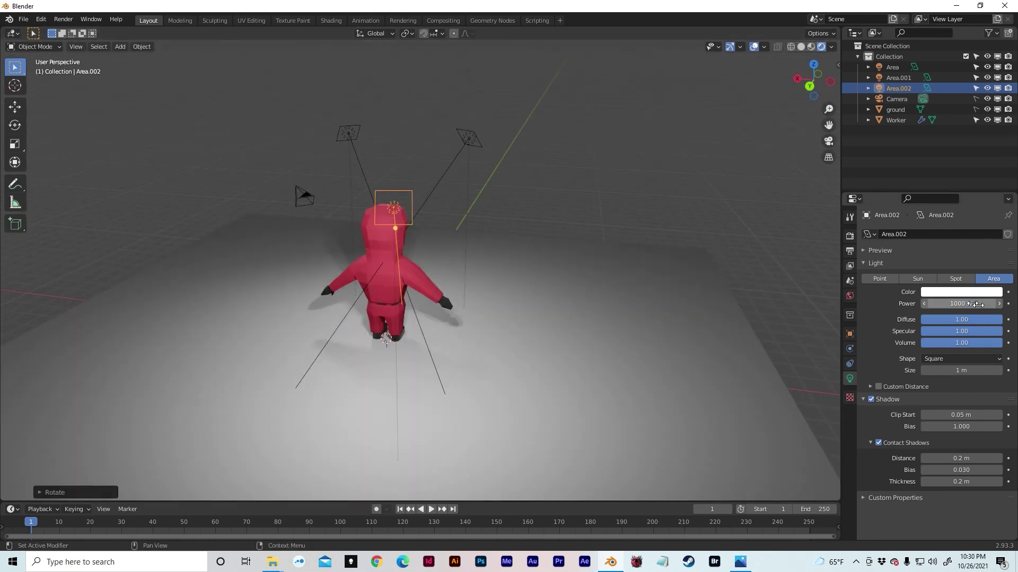
# Step: Deselect the rear light and view the scene through the camera
pyautogui.moveTo(699, 254); pyautogui.dragTo(528, 242, button='middle')
pyautogui.click(604, 247)
pyautogui.moveTo(616, 250); pyautogui.dragTo(563, 208, button='middle')
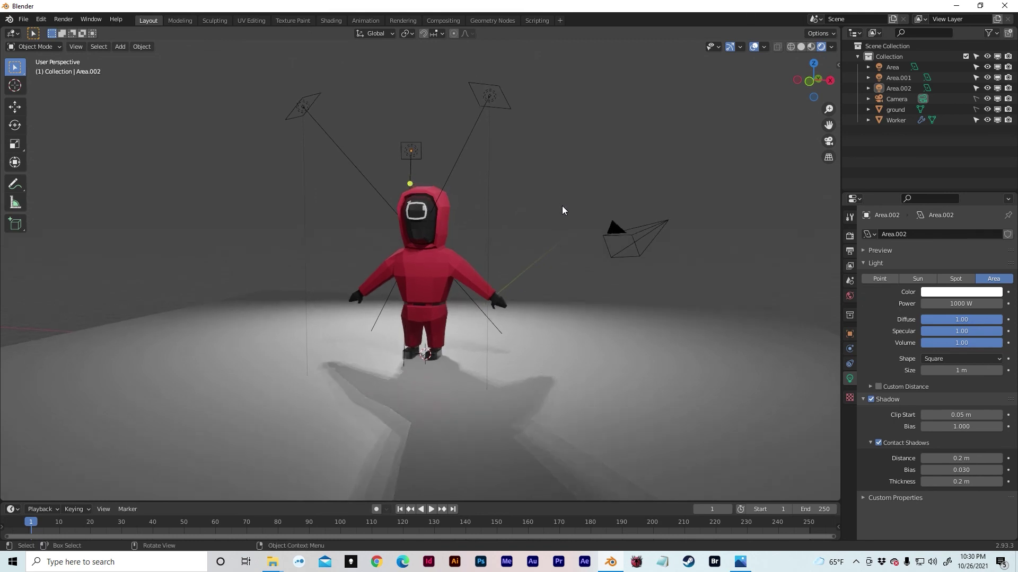
pyautogui.click(829, 141)
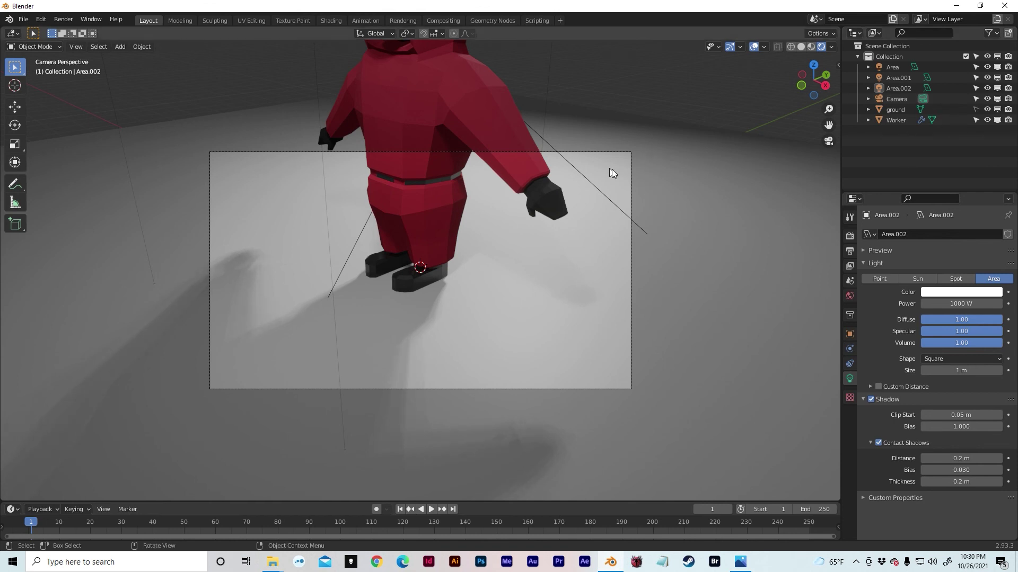
# Step: Select the camera and set its focal length to 24 mm
pyautogui.click(629, 268)
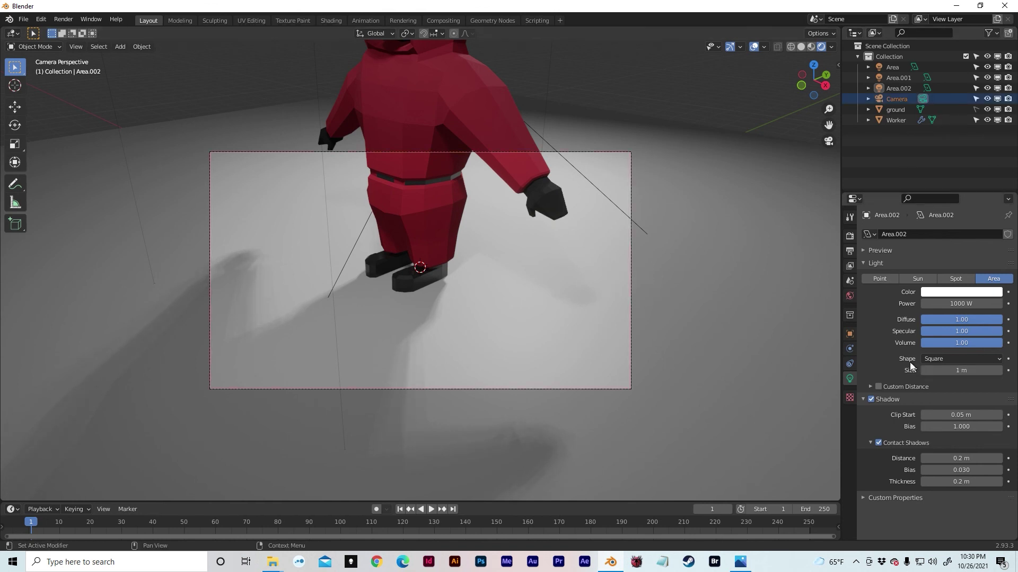
pyautogui.click(629, 300)
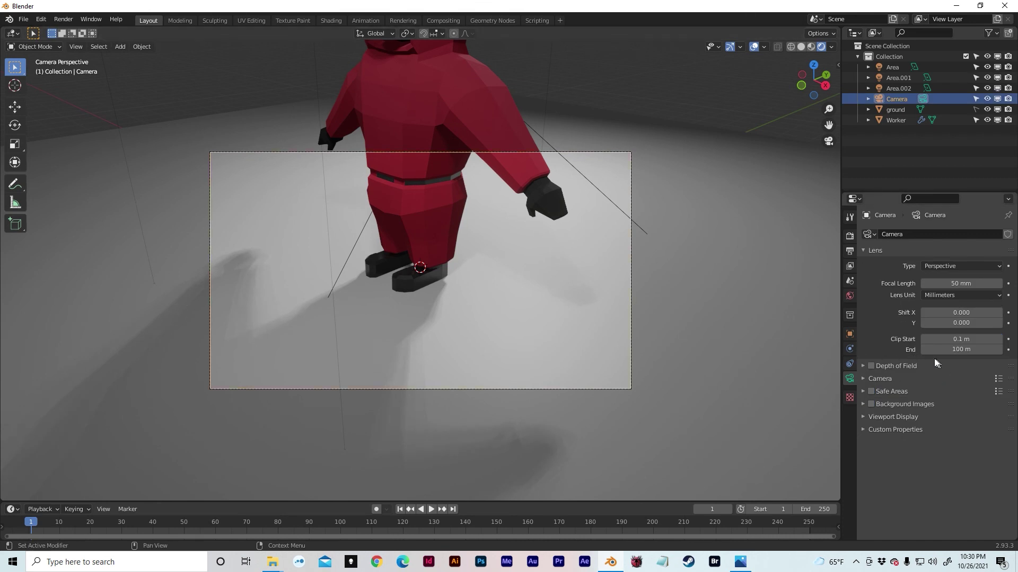
pyautogui.click(962, 284)
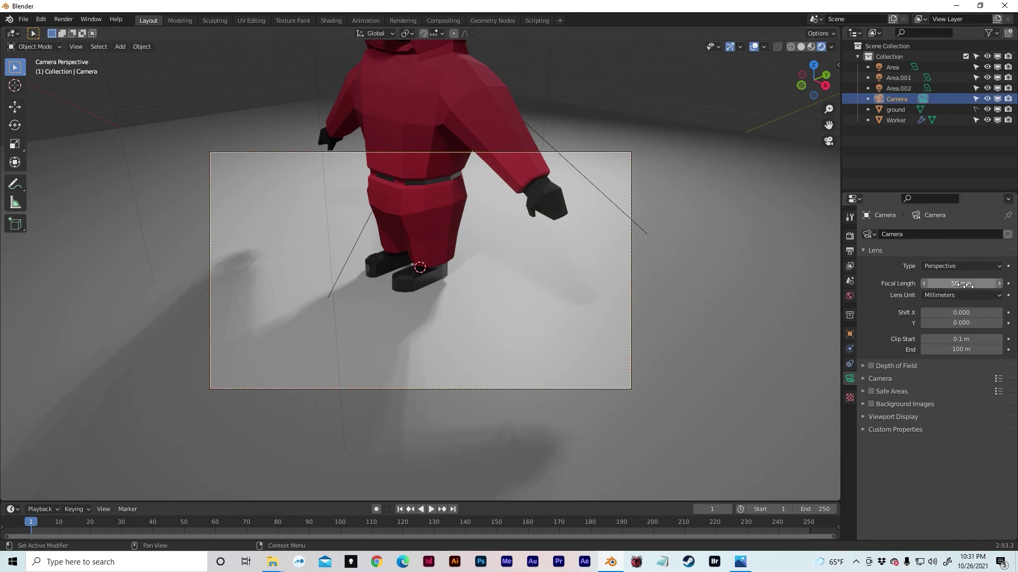
pyautogui.write('24')
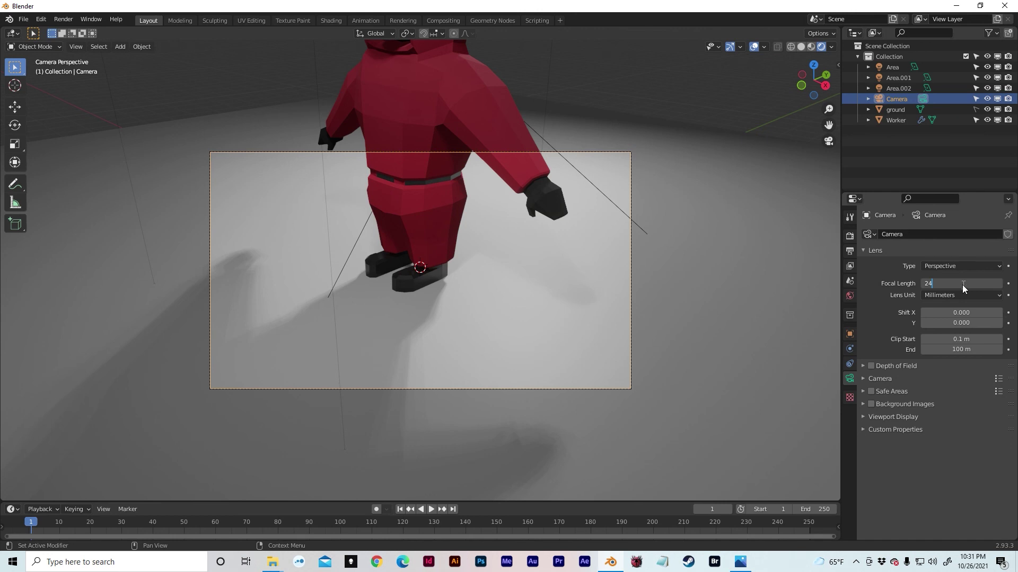
pyautogui.press('Return')
# Step: Move the camera along global Z so the whole worker sits within the frame
pyautogui.press('g')
pyautogui.press('z')
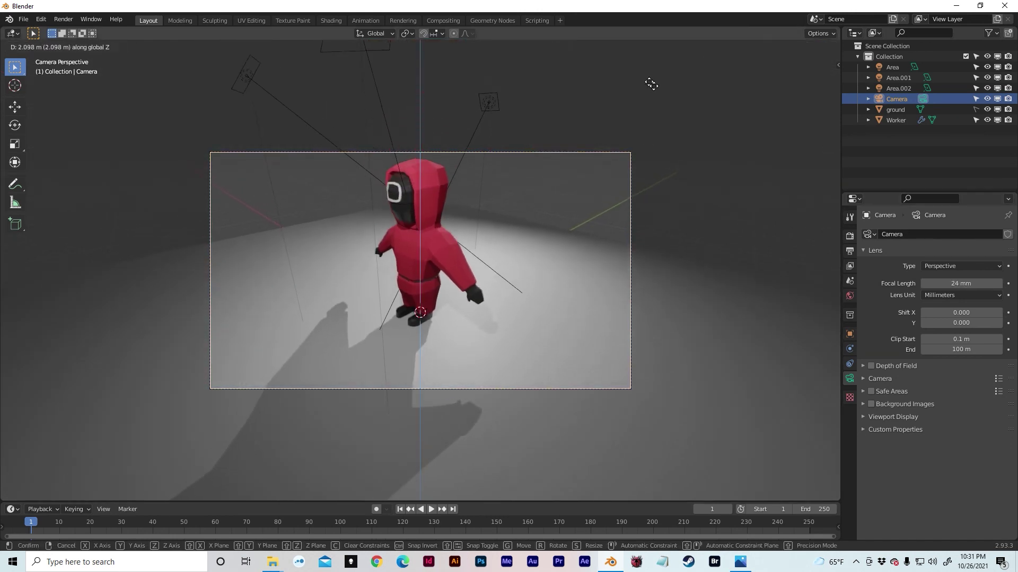
pyautogui.click(643, 459)
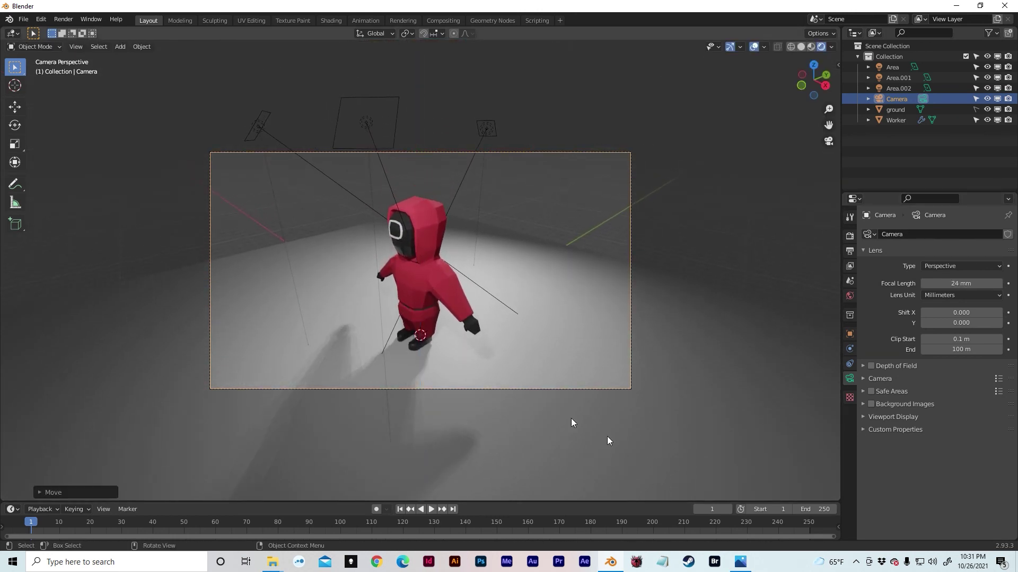
# Step: Deselect the camera, render a test image of the worker and close the render result
pyautogui.click(593, 326)
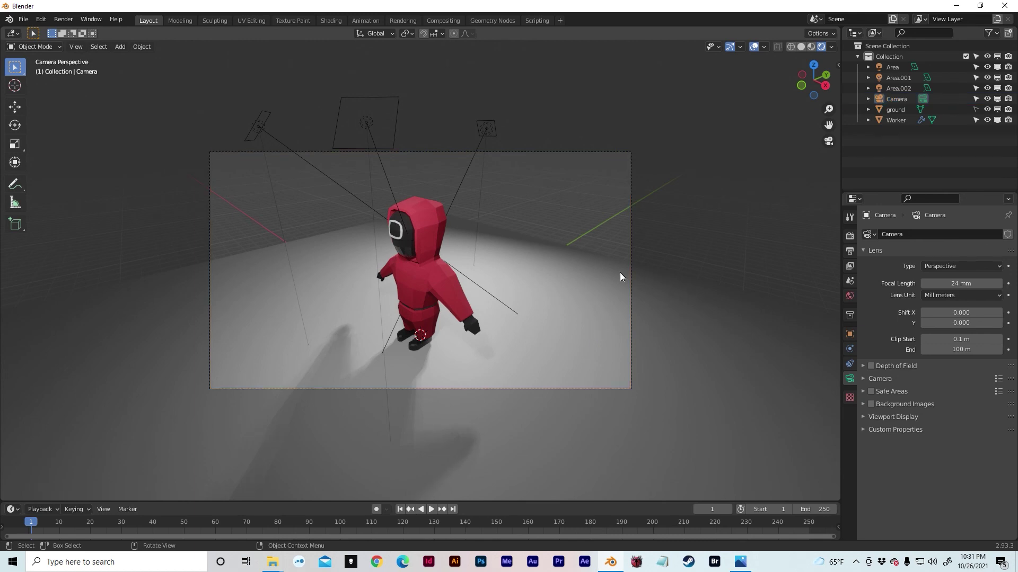
pyautogui.press('F12')
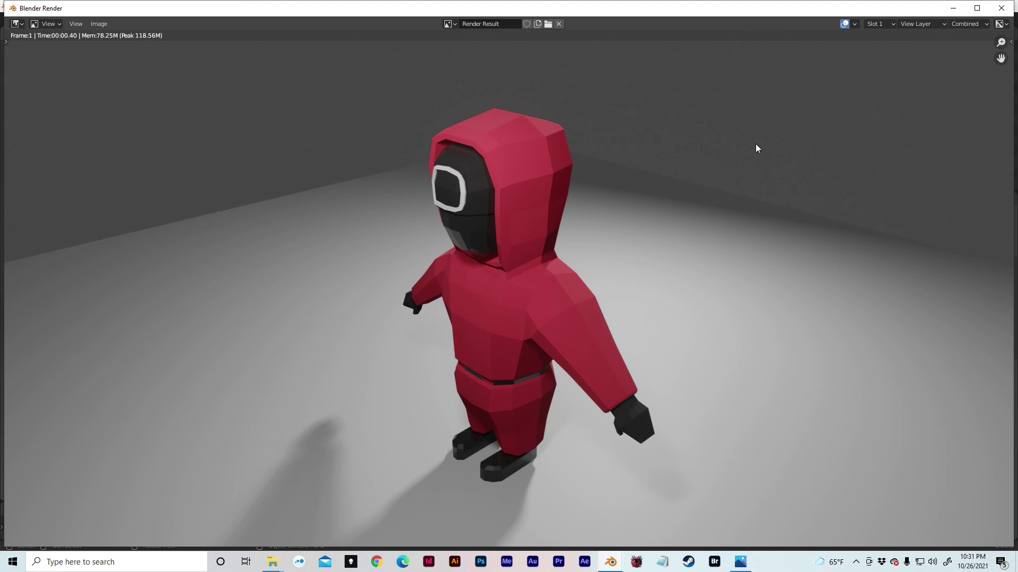
pyautogui.click(1003, 10)
# Step: Open the worker's mesh for editing with the hood in close view and turn off proportional editing
pyautogui.moveTo(534, 198)
pyautogui.mouseDown(button='middle')
pyautogui.moveTo(706, 216)
pyautogui.moveTo(698, 194)
pyautogui.moveTo(638, 191)
pyautogui.moveTo(593, 219)
pyautogui.moveTo(536, 218)
pyautogui.mouseUp(button='middle')
pyautogui.scroll(3, 583, 256)
pyautogui.moveTo(582, 257); pyautogui.dragTo(535, 265, button='middle')
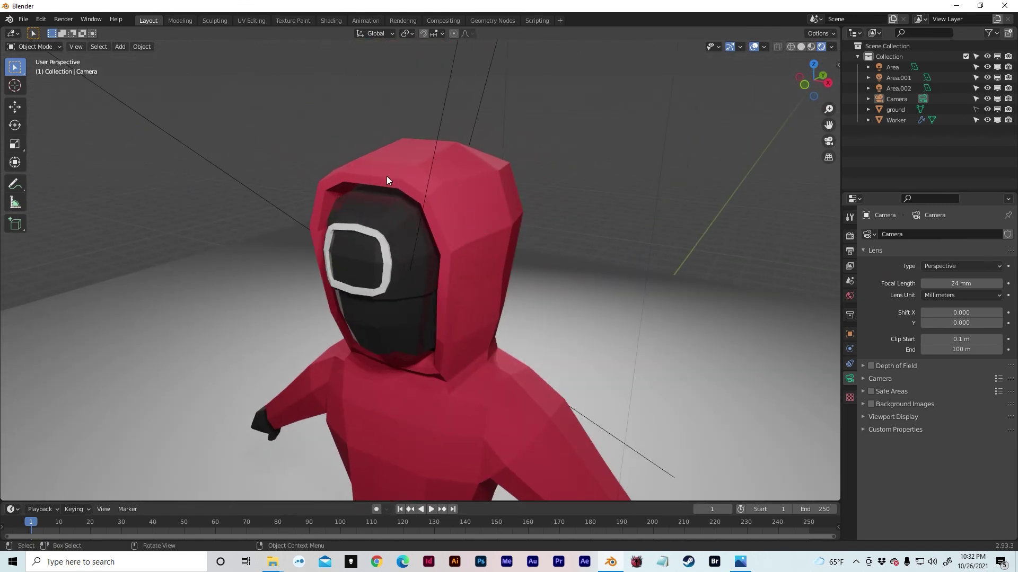
pyautogui.click(403, 178)
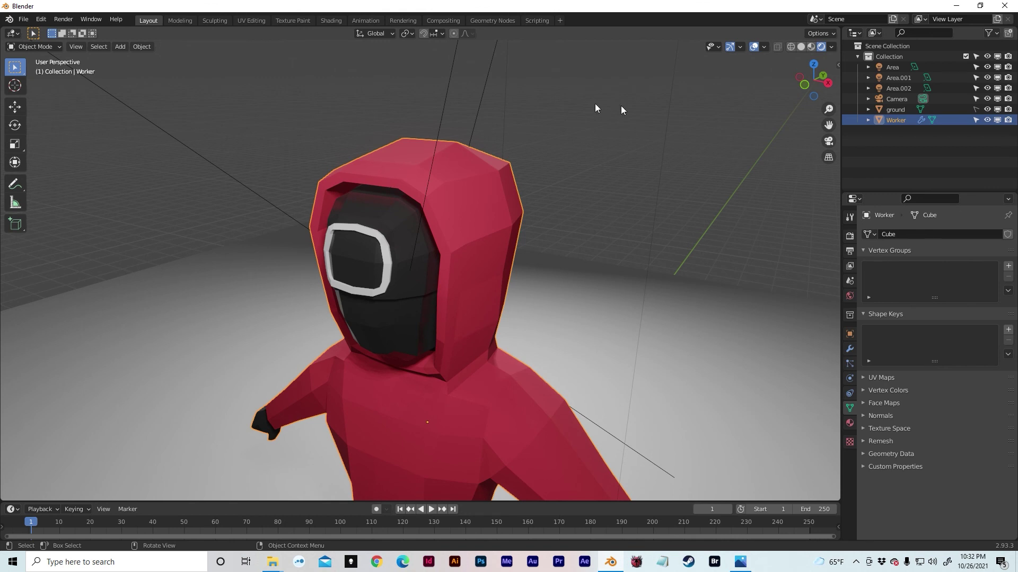
pyautogui.press('Tab')
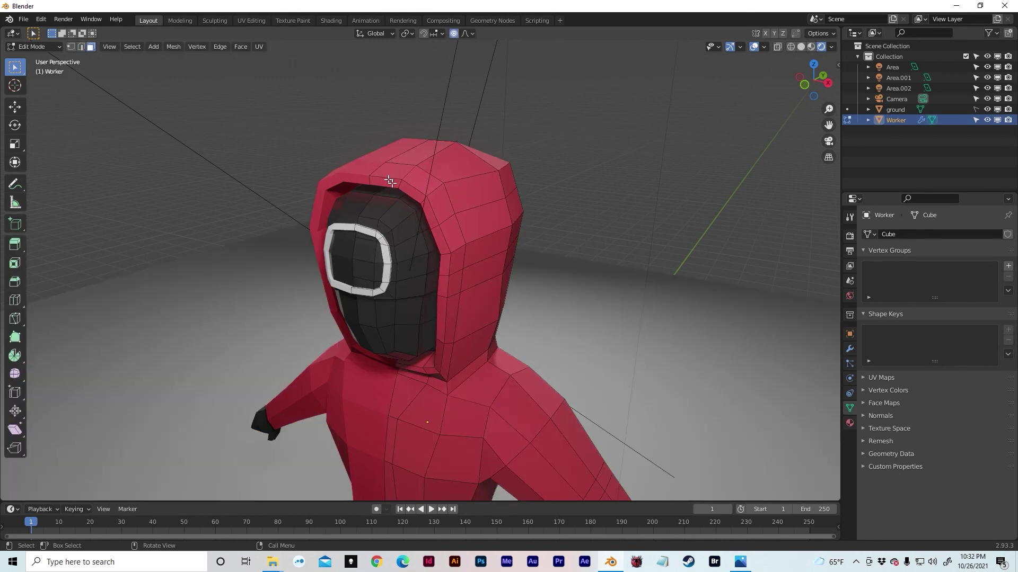
pyautogui.press('o')
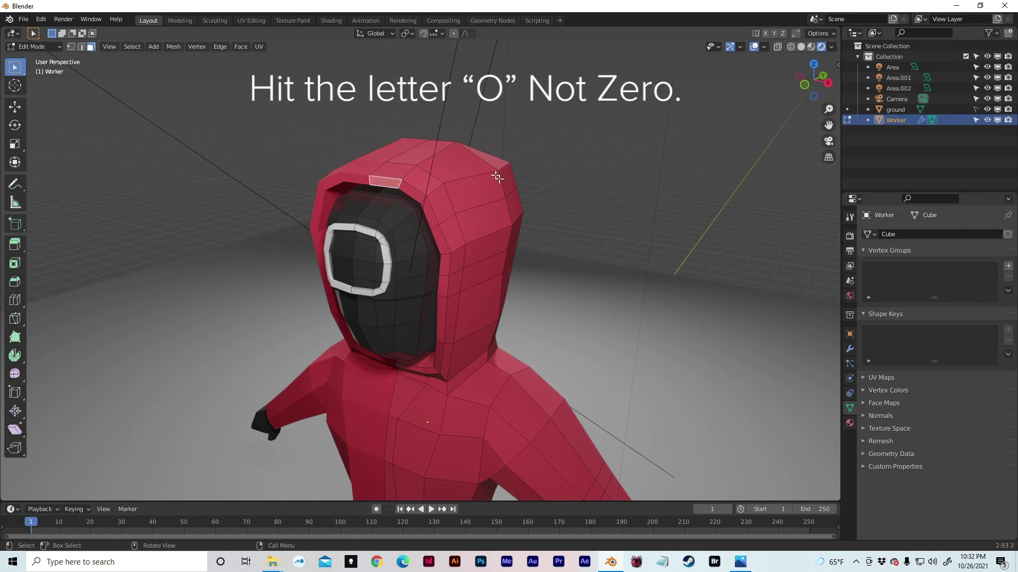
# Step: Raise the hood-rim face beside the centre line above the mask by about 0.05 m along global Z
pyautogui.press('g')
pyautogui.press('z')
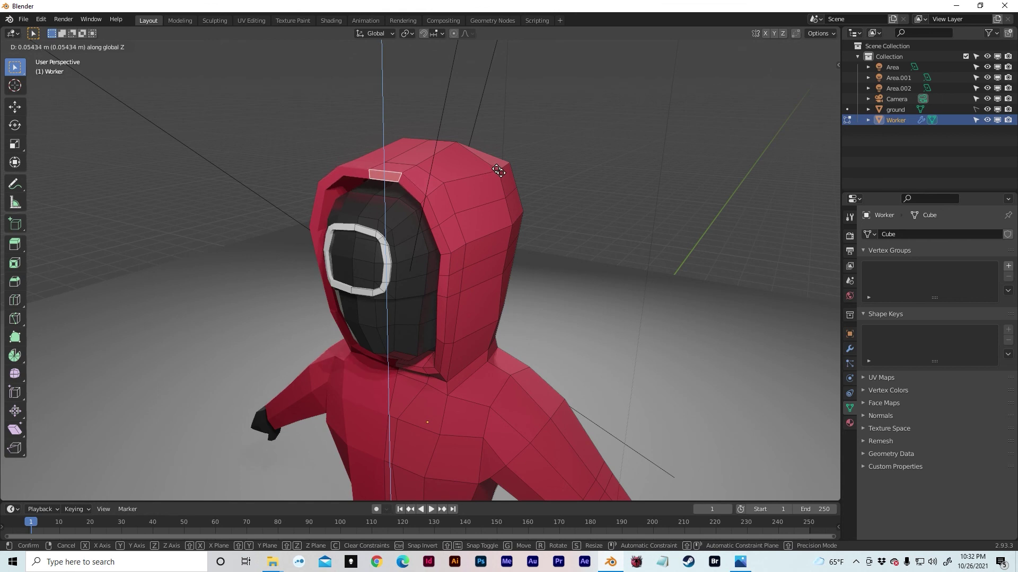
pyautogui.click(499, 170)
# Step: Raise the next outward hood-rim face by about 0.04 m along Z and shift it along X
pyautogui.moveTo(426, 187); pyautogui.dragTo(464, 186, button='middle')
pyautogui.press('g')
pyautogui.press('z')
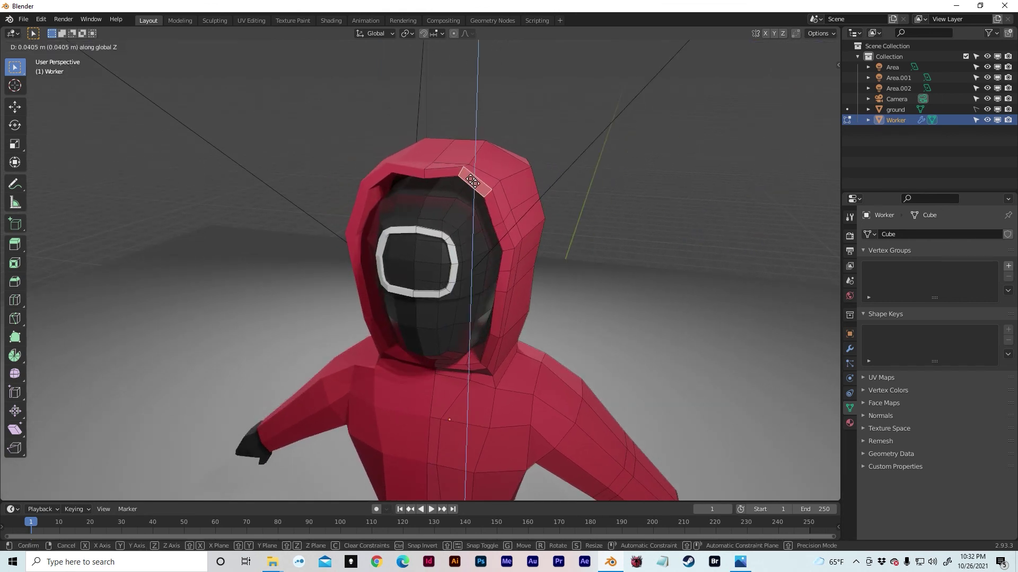
pyautogui.click(471, 183)
pyautogui.press('g')
pyautogui.press('x')
pyautogui.click(479, 181)
# Step: Move the centre edge at the top of the hood opening along global Z, then finish mesh editing and deselect the worker
pyautogui.moveTo(479, 182); pyautogui.dragTo(510, 178, button='middle')
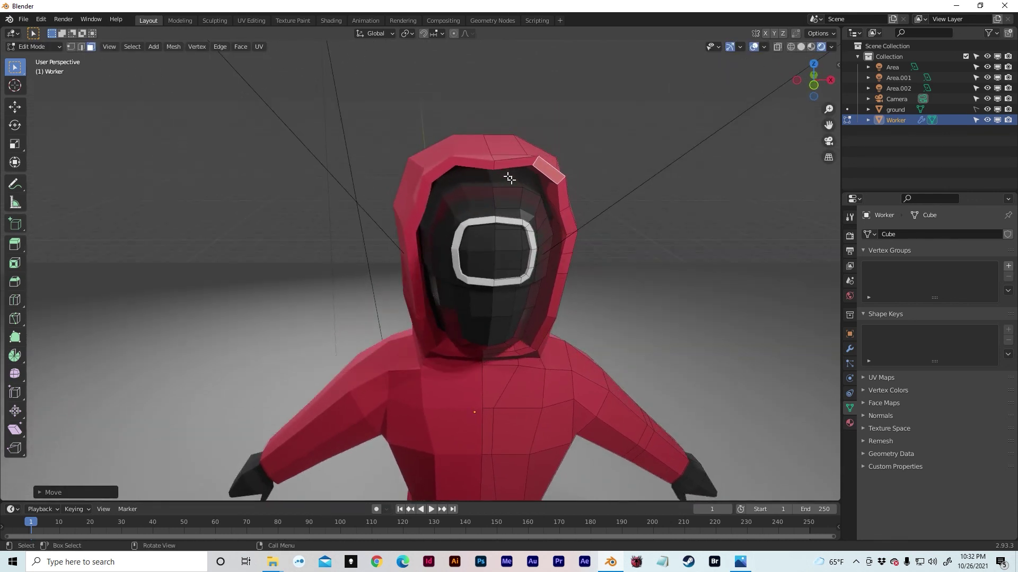
pyautogui.press('2')
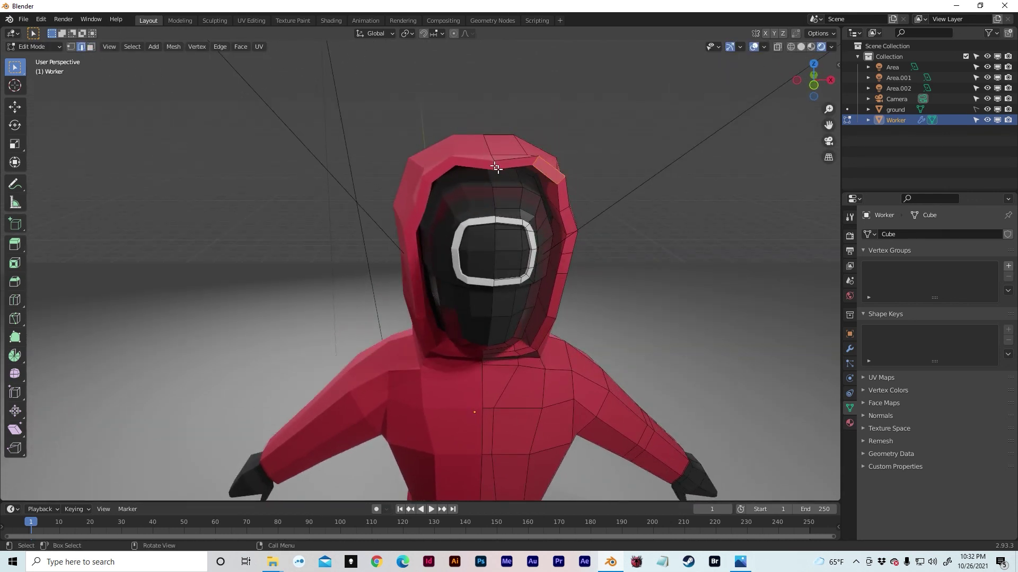
pyautogui.moveTo(497, 169); pyautogui.dragTo(438, 176, button='middle')
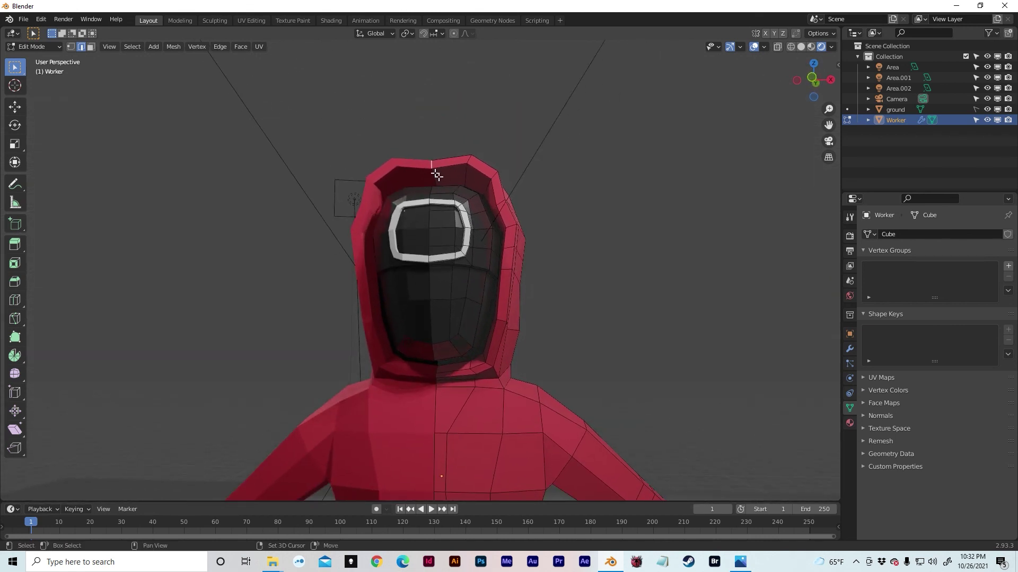
pyautogui.press('g')
pyautogui.press('z')
pyautogui.click(512, 150)
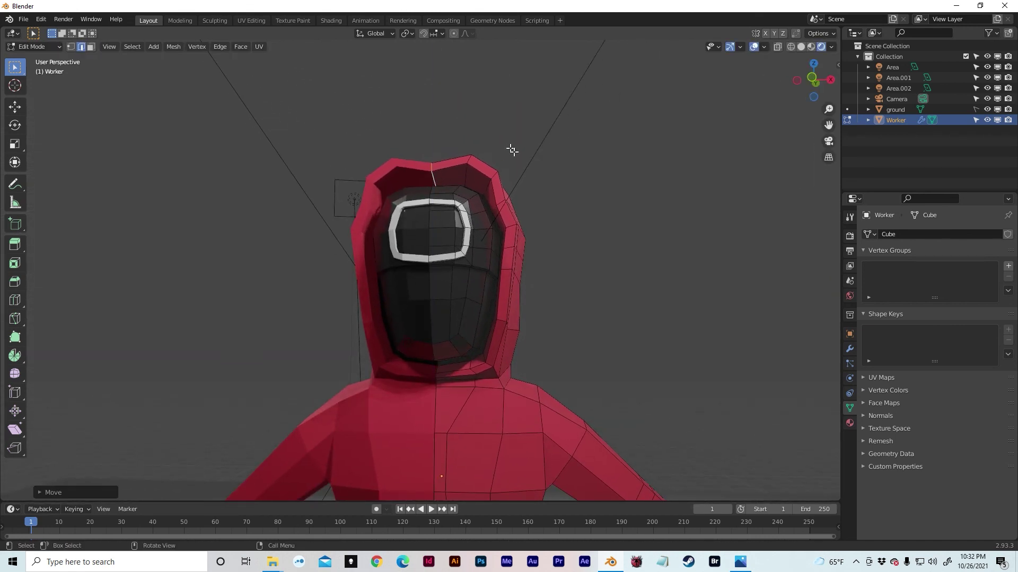
pyautogui.moveTo(513, 152); pyautogui.dragTo(454, 170, button='middle')
pyautogui.press('Tab')
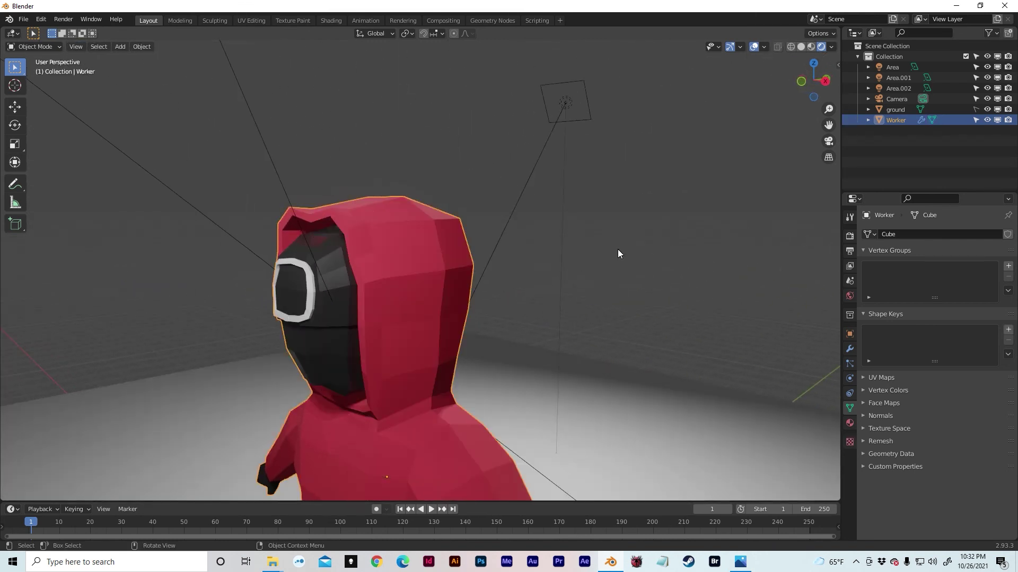
pyautogui.click(621, 247)
# Step: Align the active camera to a low-angle front view of the whole worker and render the image
pyautogui.moveTo(621, 247); pyautogui.dragTo(682, 185, button='middle')
pyautogui.scroll(-5, 657, 200)
pyautogui.moveTo(612, 223); pyautogui.dragTo(655, 250, button='middle')
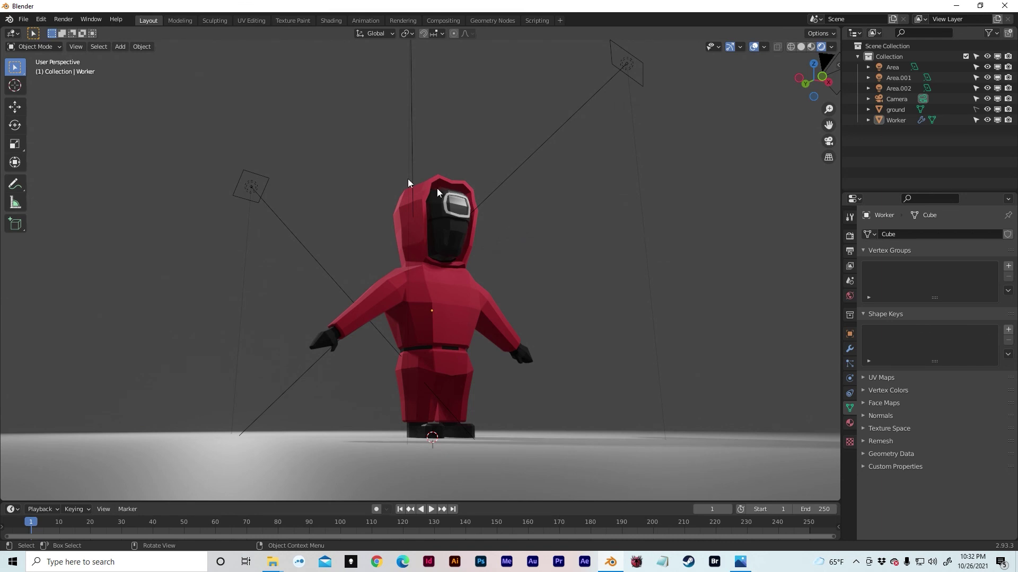
pyautogui.click(76, 47)
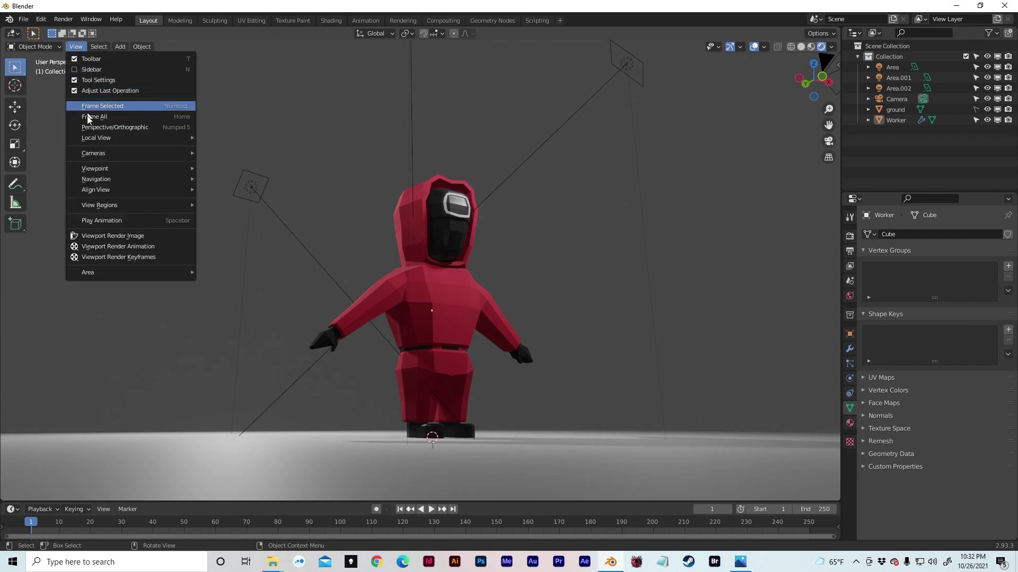
pyautogui.moveTo(104, 190)
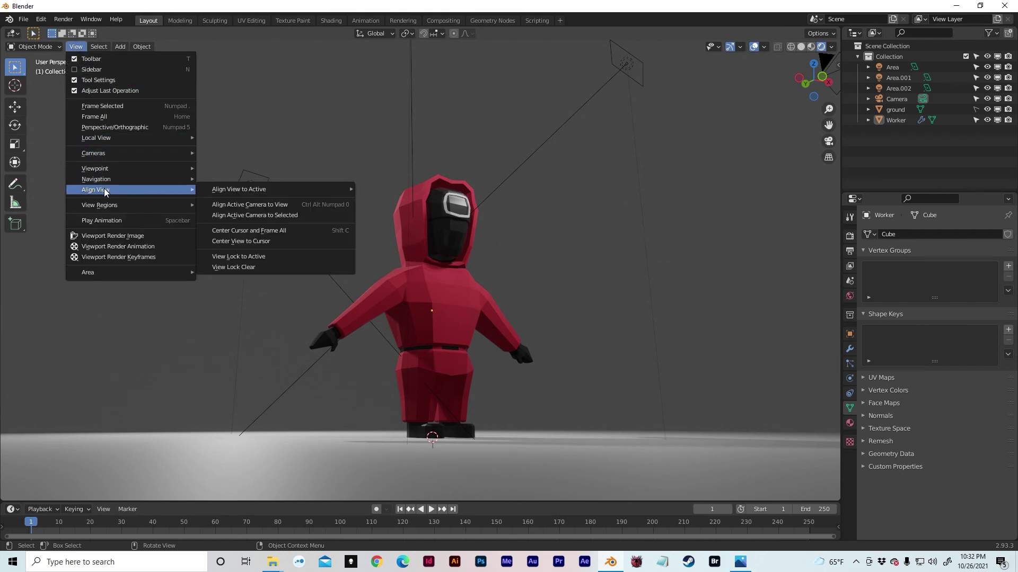
pyautogui.click(244, 207)
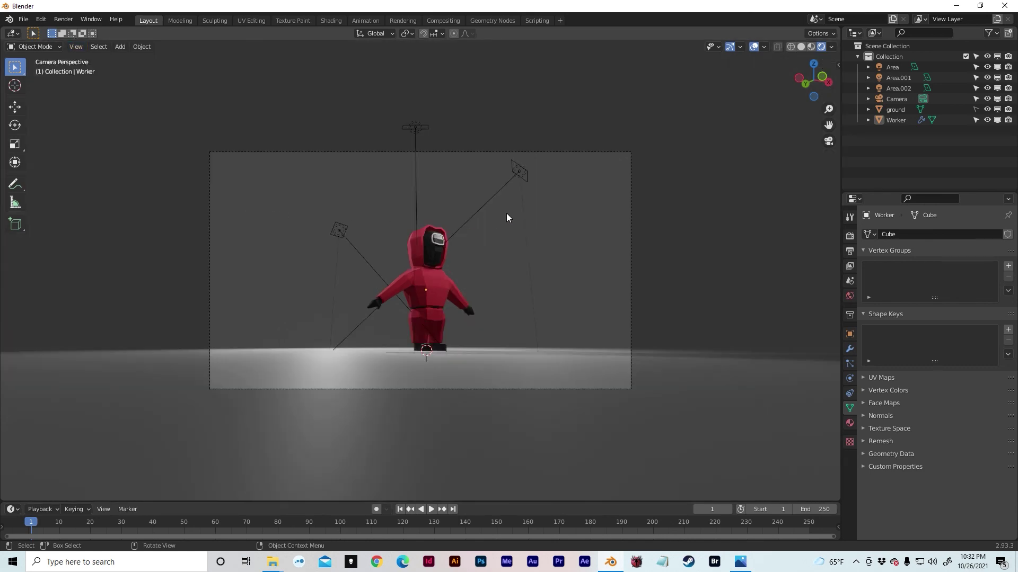
pyautogui.press('F12')
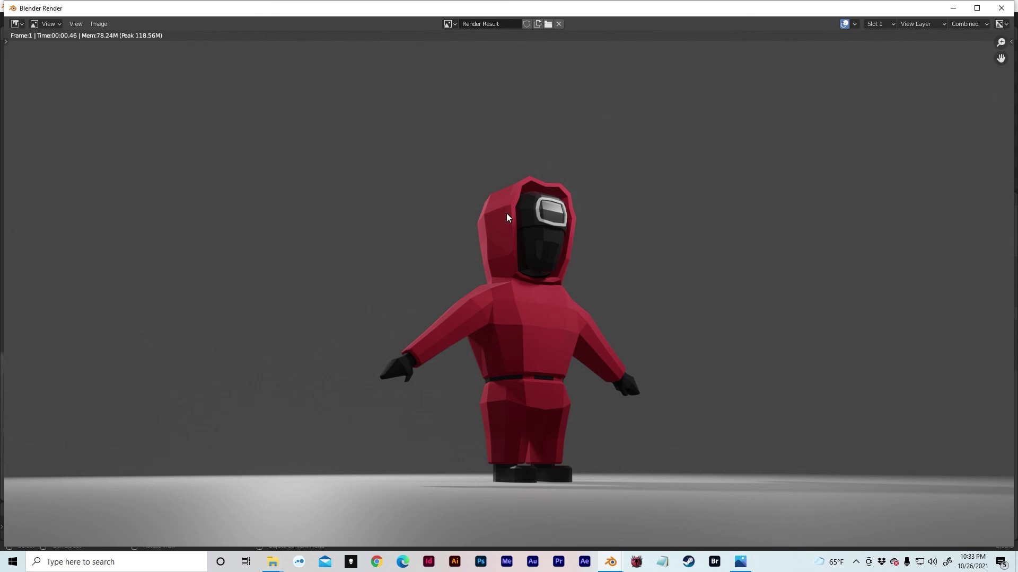